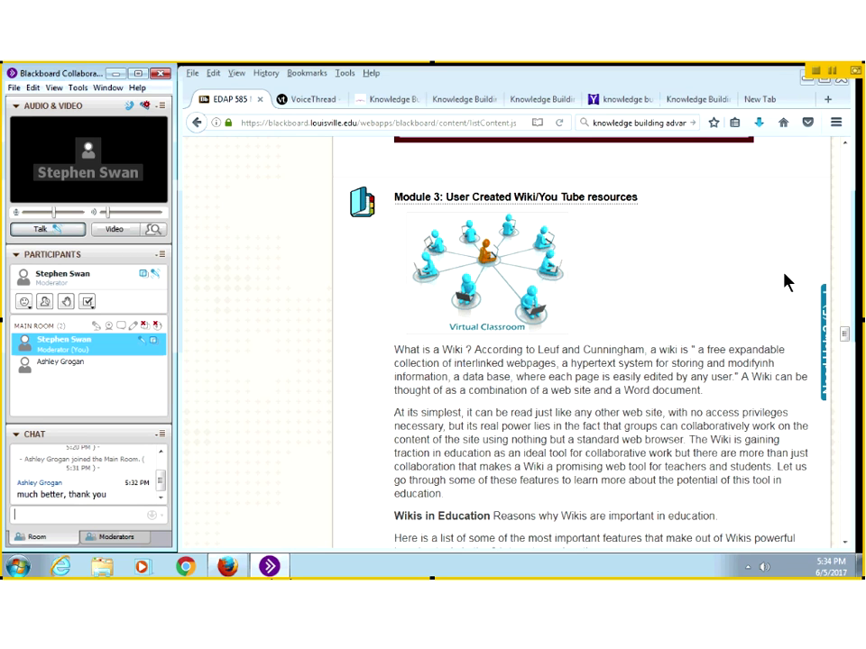
Step: Scroll past the Wikis in Education reading to the Module 3 Educational Technology Philosophy assignment
scroll(785, 282, down, 5)
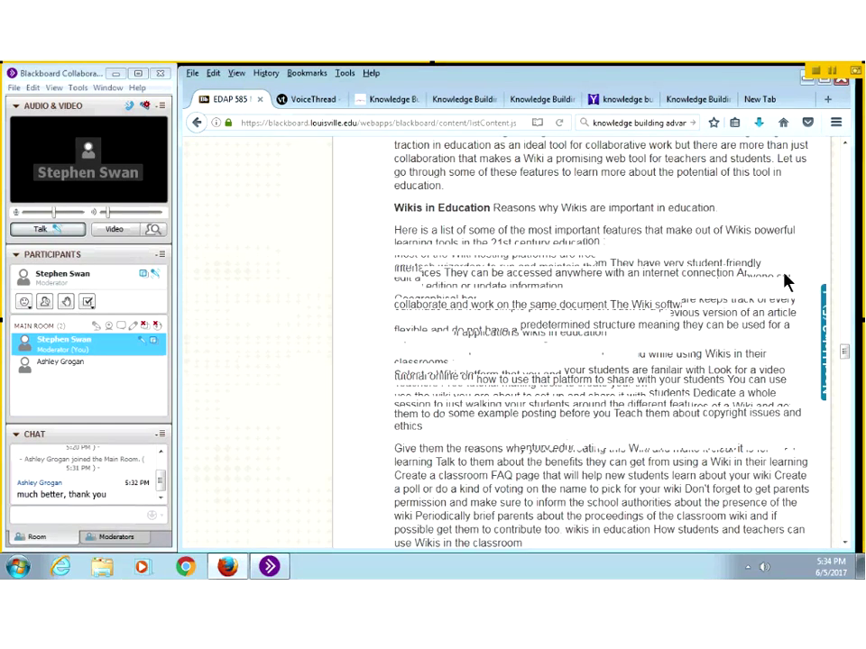
scroll(785, 282, down, 2)
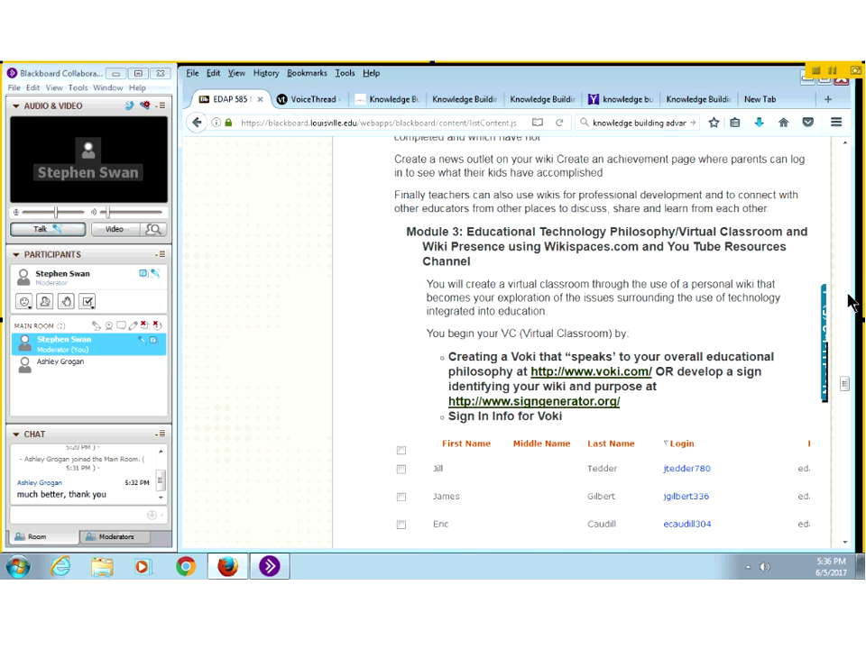
Step: Scroll further down to the Word Cloud, GoAnimate and LiveText wiki instructions
scroll(834, 309, down, 3)
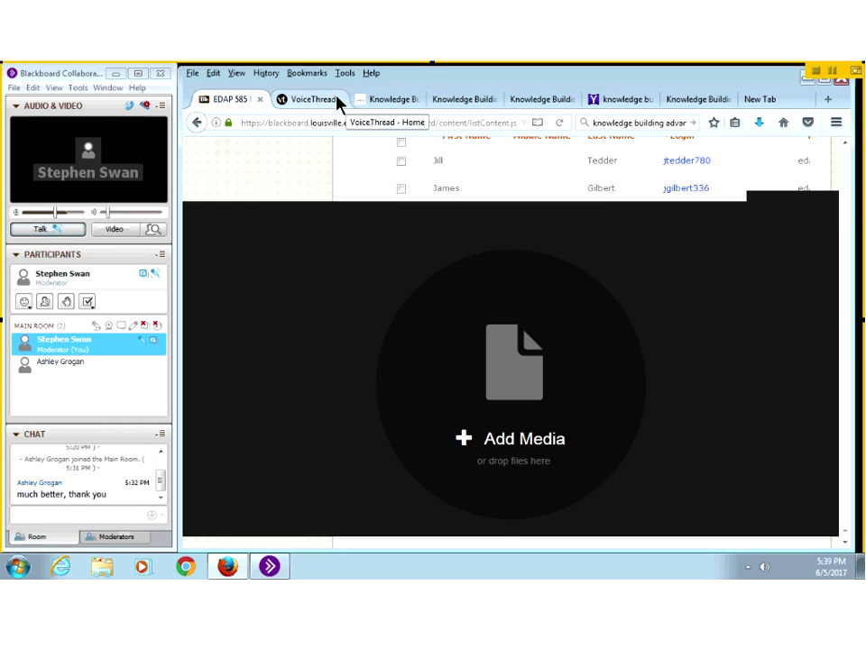
Step: Close the VoiceThread, Knowledge Building and blank tabs, leaving only the EDAP 585 course tab
click(340, 100)
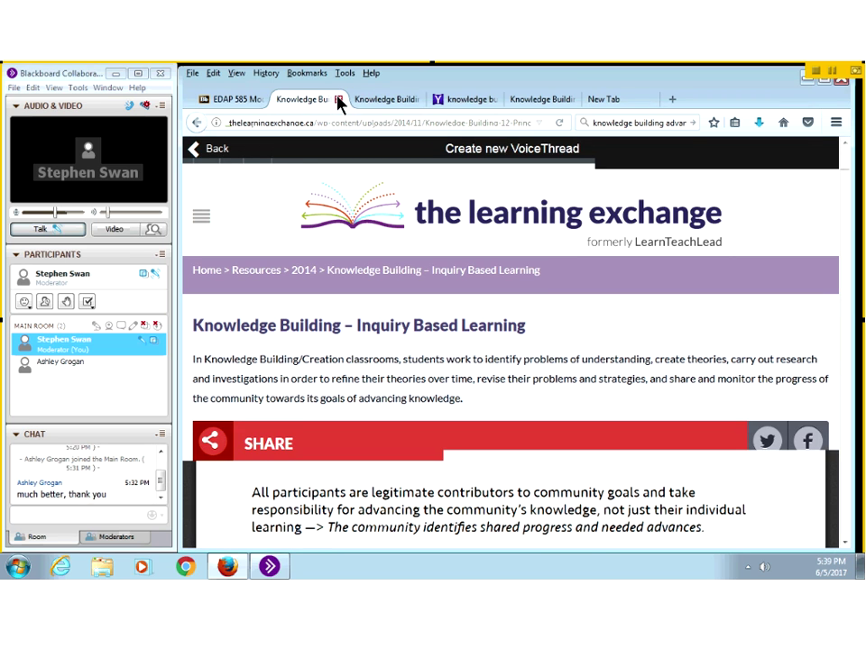
click(340, 100)
click(339, 100)
click(340, 100)
click(340, 100)
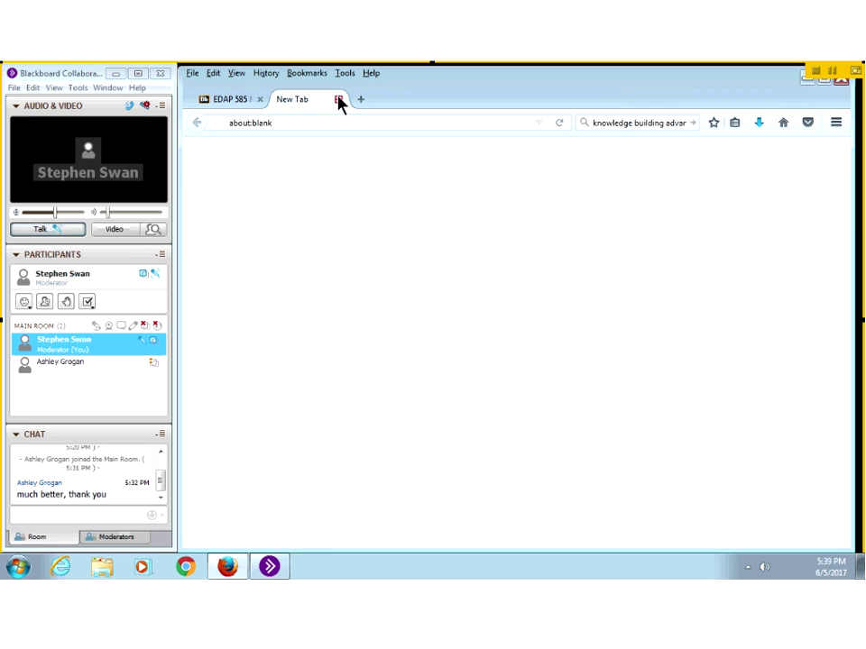
click(339, 100)
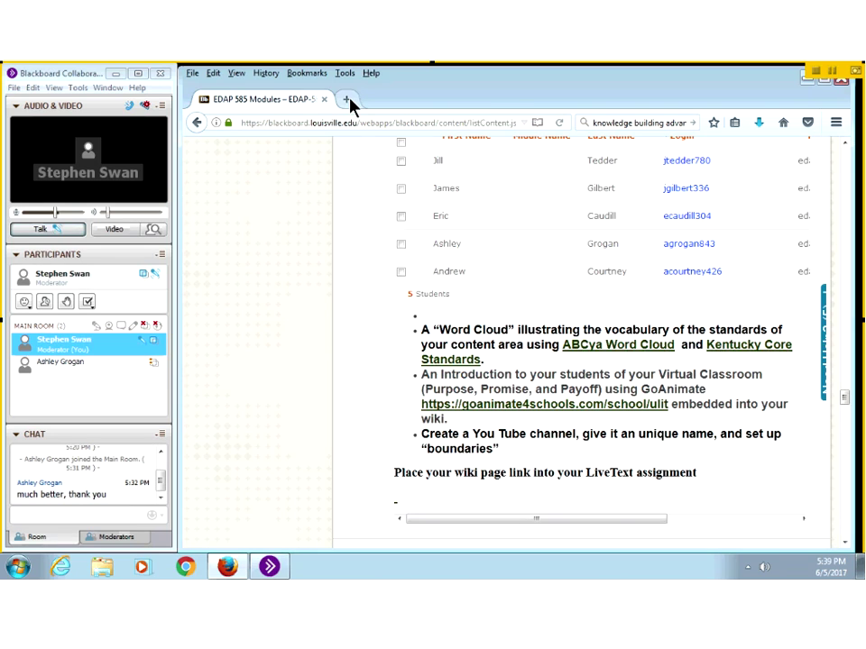
Step: Search for 'wikispacess' from the address bar of a new tab
click(348, 100)
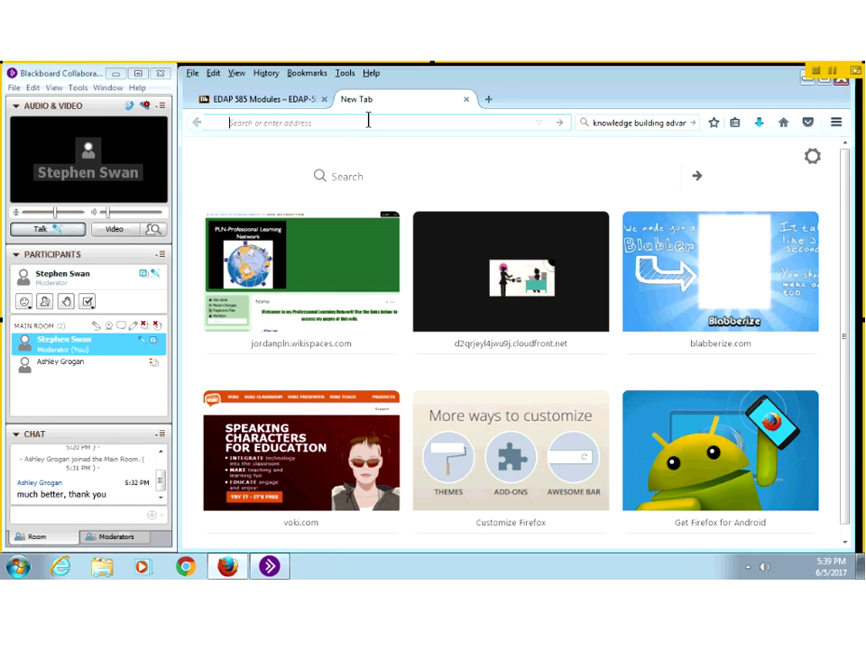
click(368, 120)
text(wikisp)
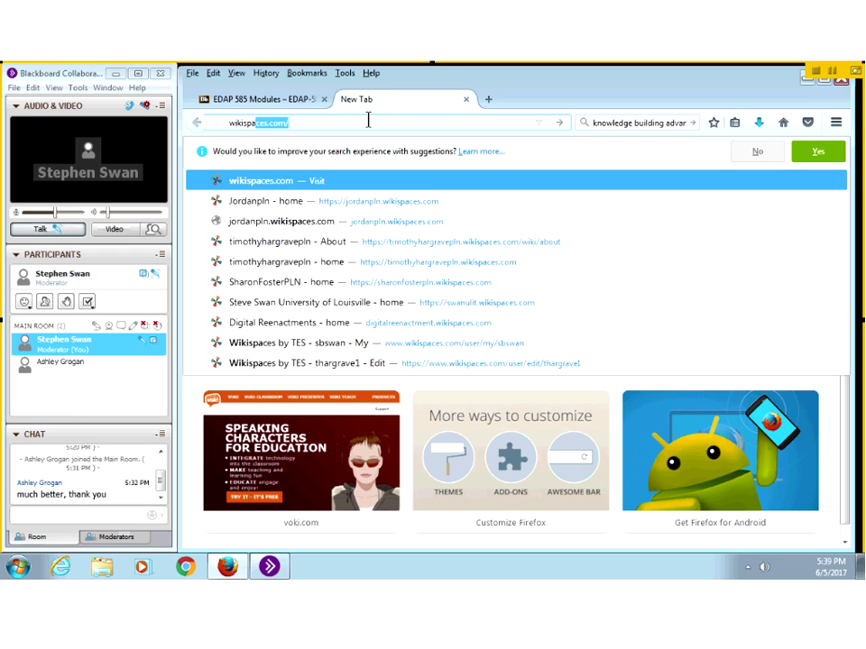
text(aces)
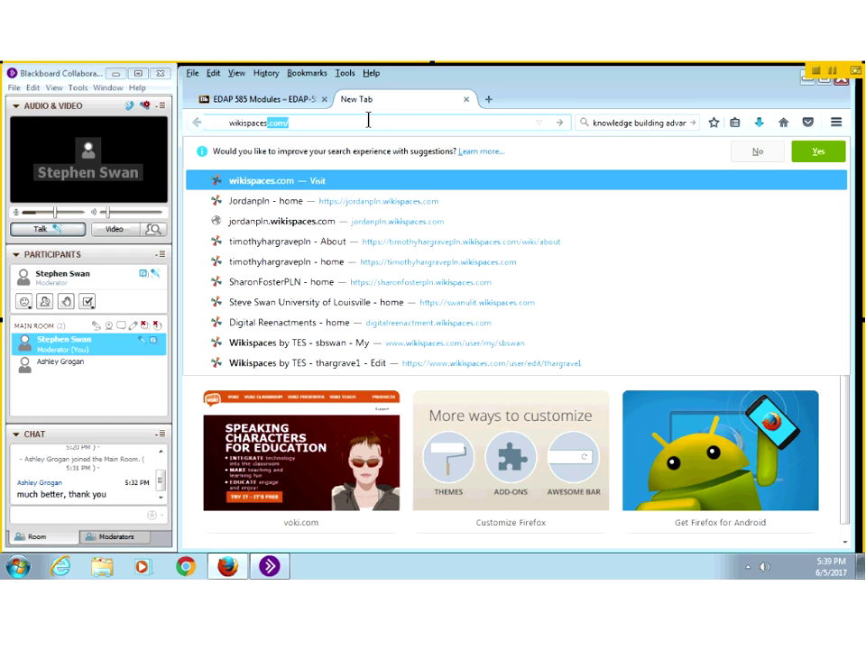
text(s)
key(Return)
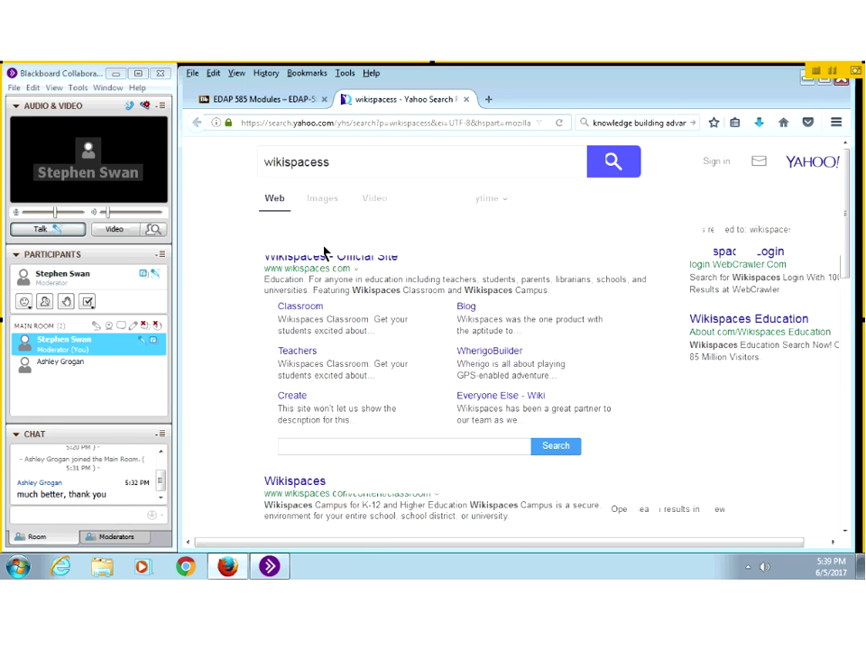
Step: Open the Wikispaces site, choose the education wiki option, and review the teacher sign-up form
click(320, 258)
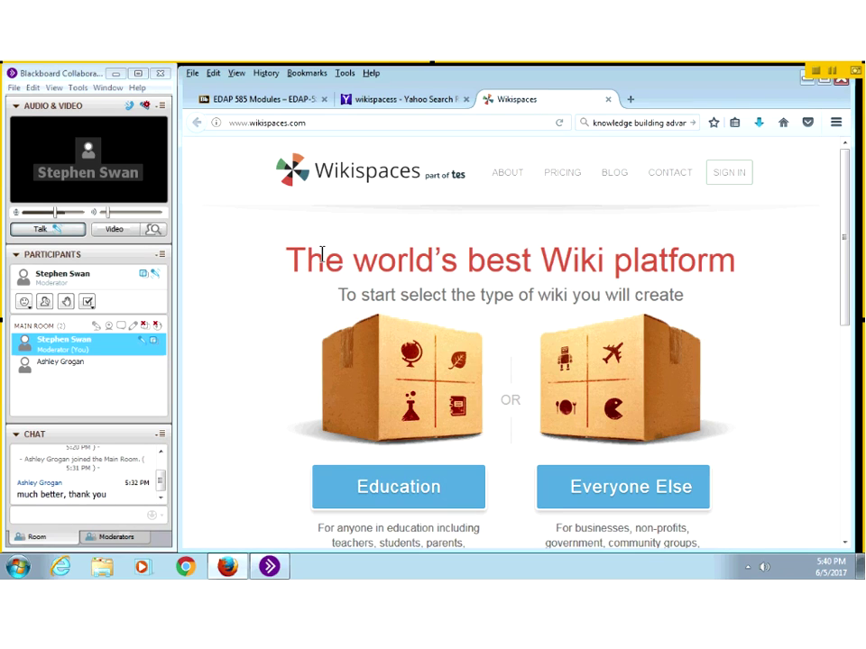
click(386, 489)
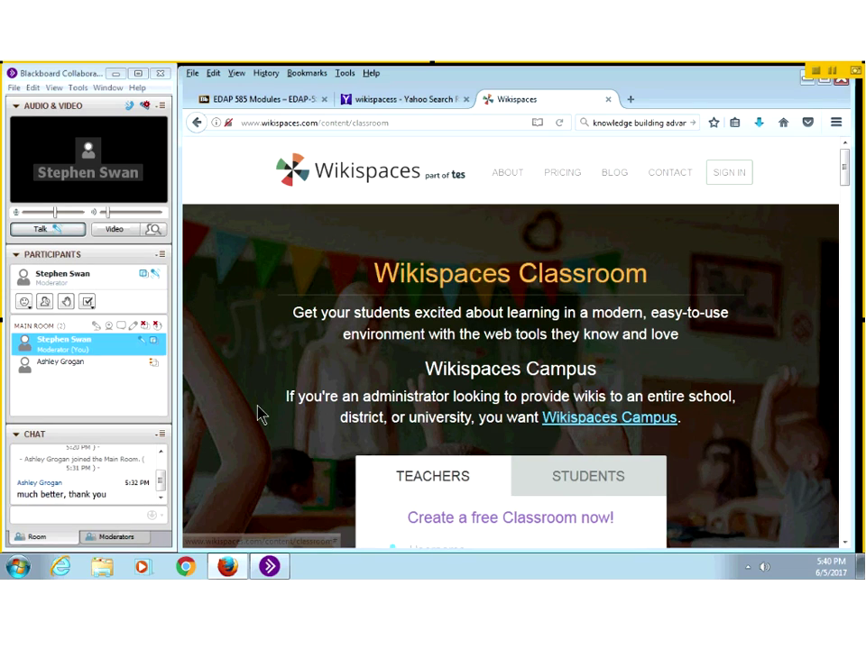
scroll(260, 414, down, 5)
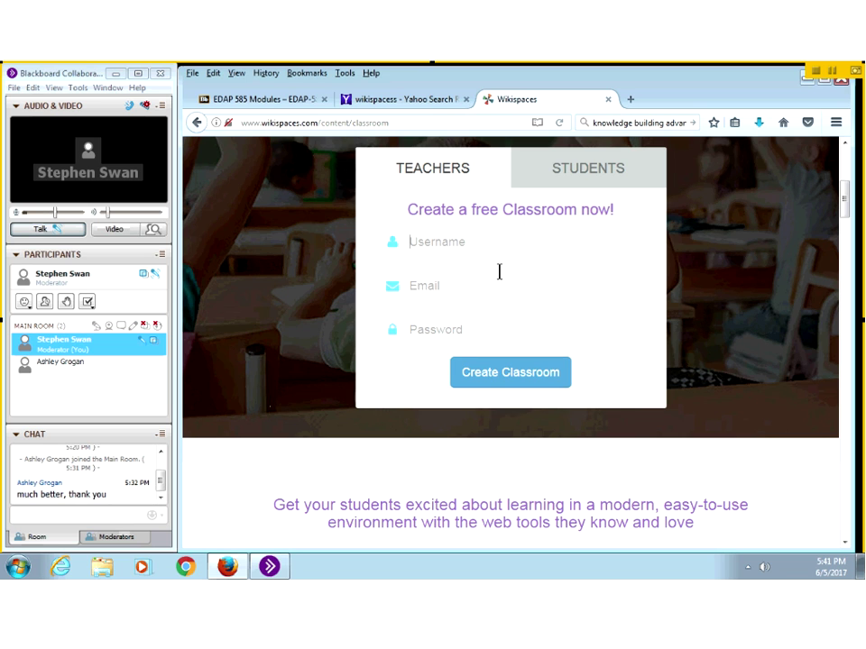
scroll(498, 271, up, 3)
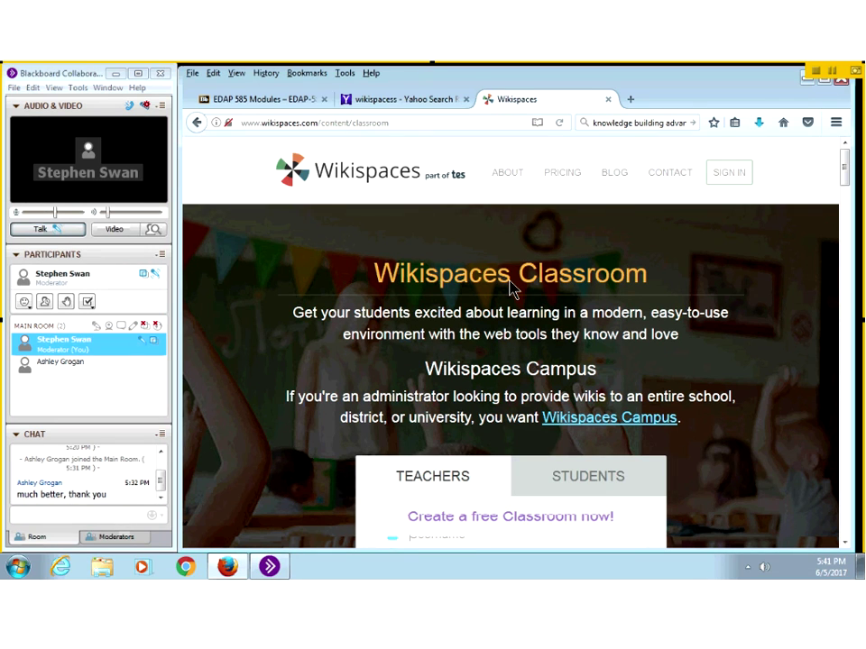
scroll(511, 287, down, 3)
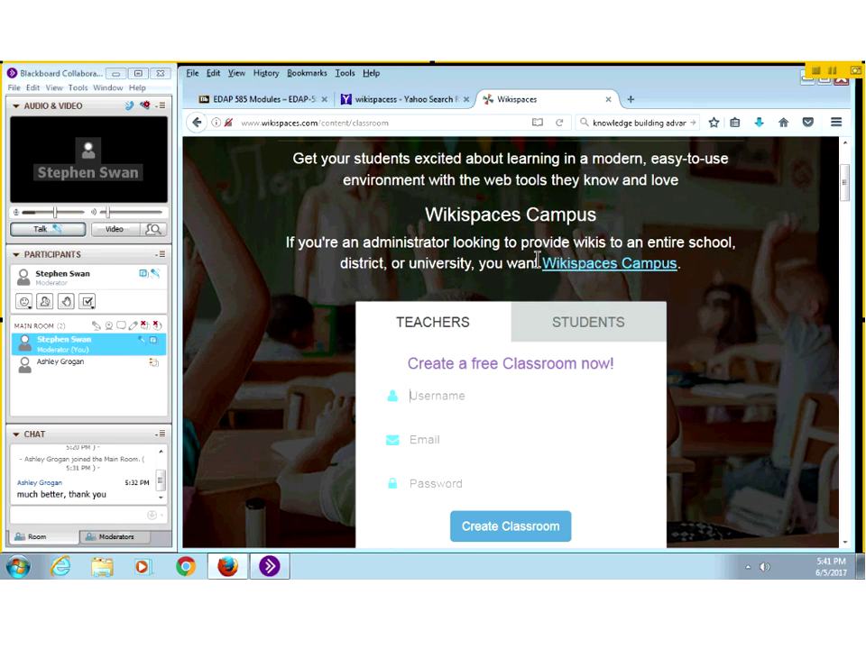
scroll(579, 287, up, 3)
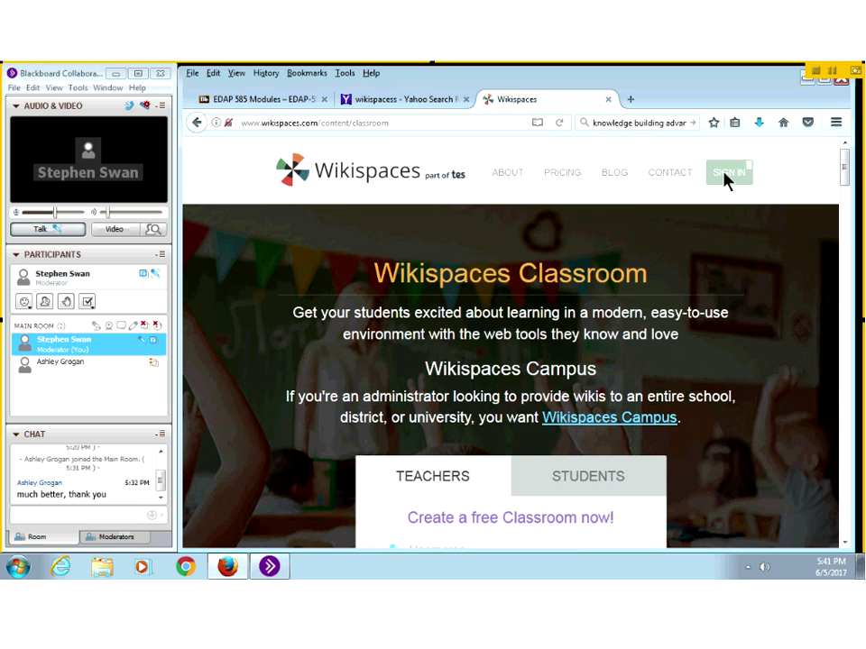
Step: Sign in to Wikispaces with the saved login, keeping 'Keep me signed in' checked
click(727, 174)
click(373, 223)
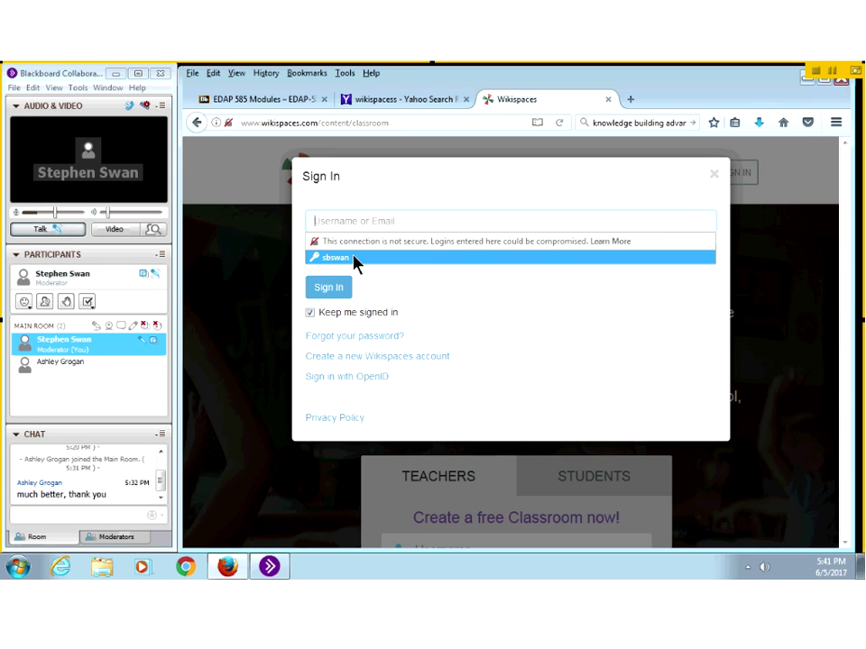
click(354, 260)
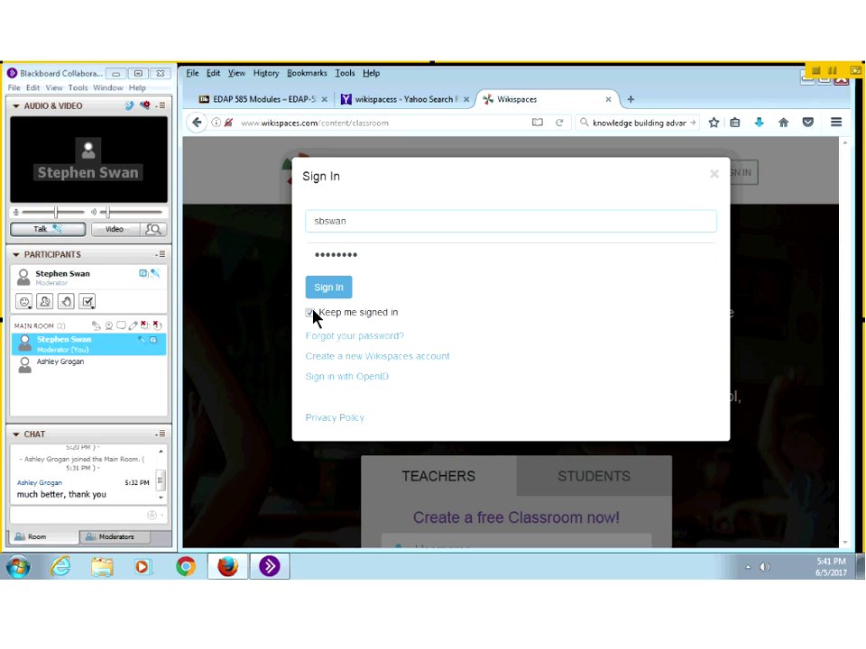
click(318, 297)
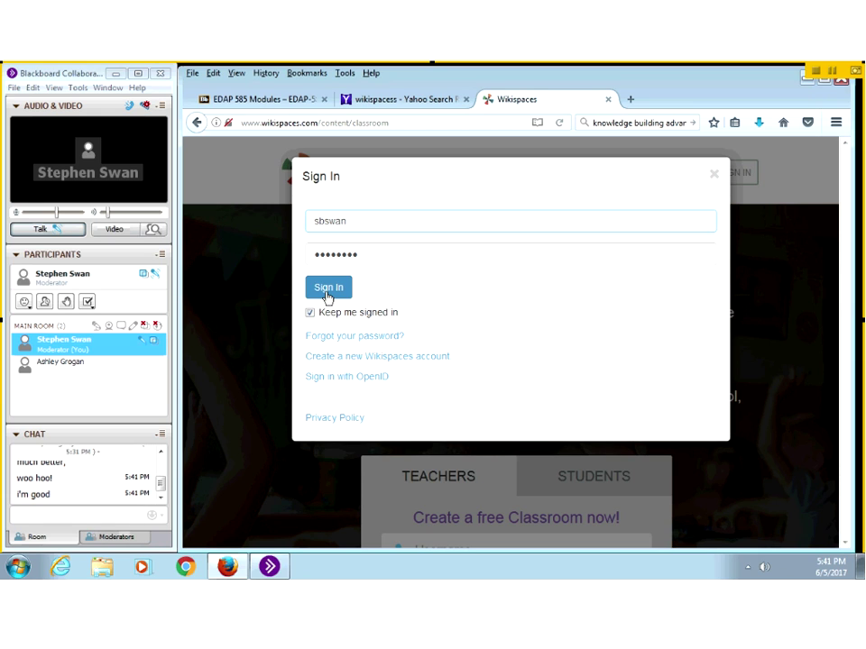
click(330, 291)
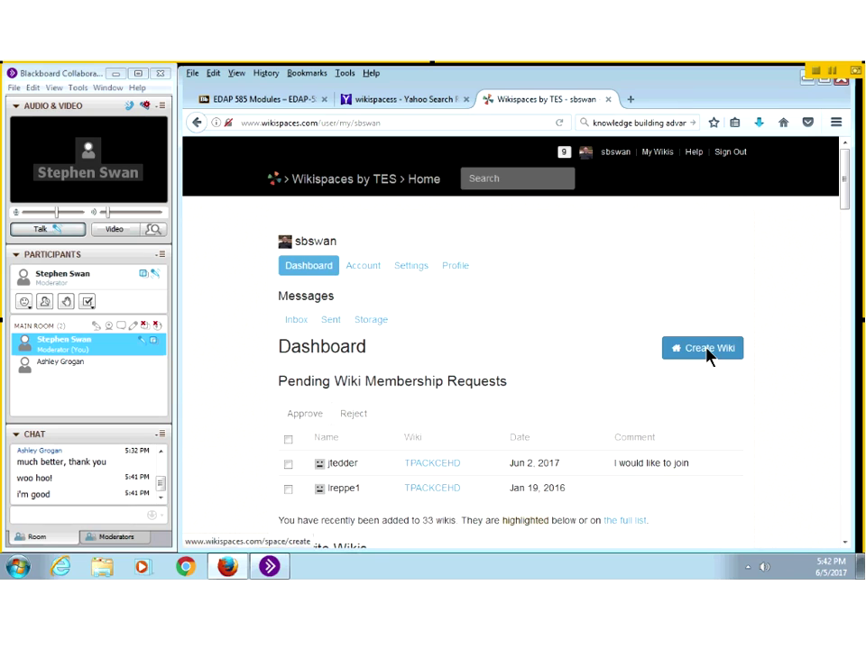
Step: Create a wiki with the industry K-12 Education (Primary and Secondary) and continue to the details form
click(708, 350)
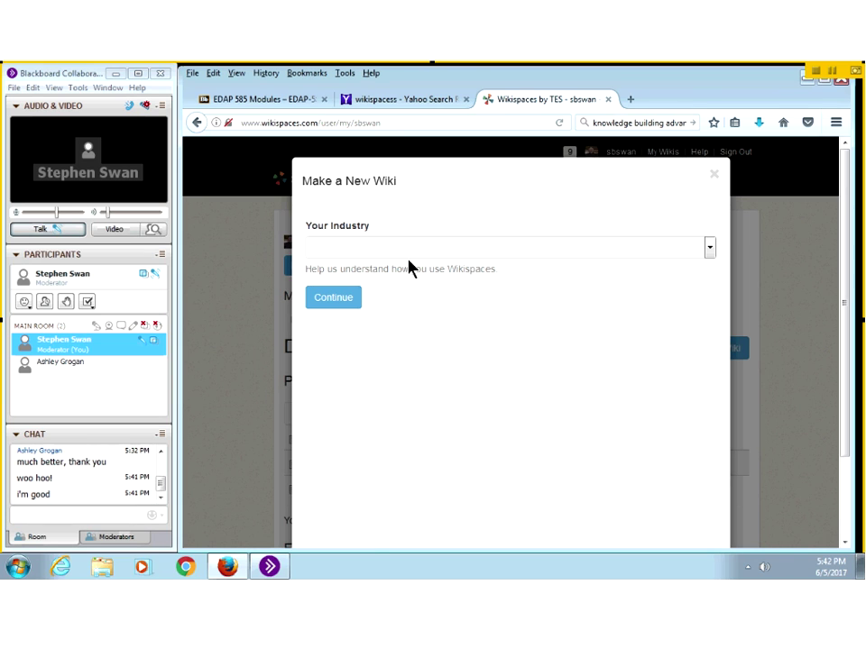
click(397, 253)
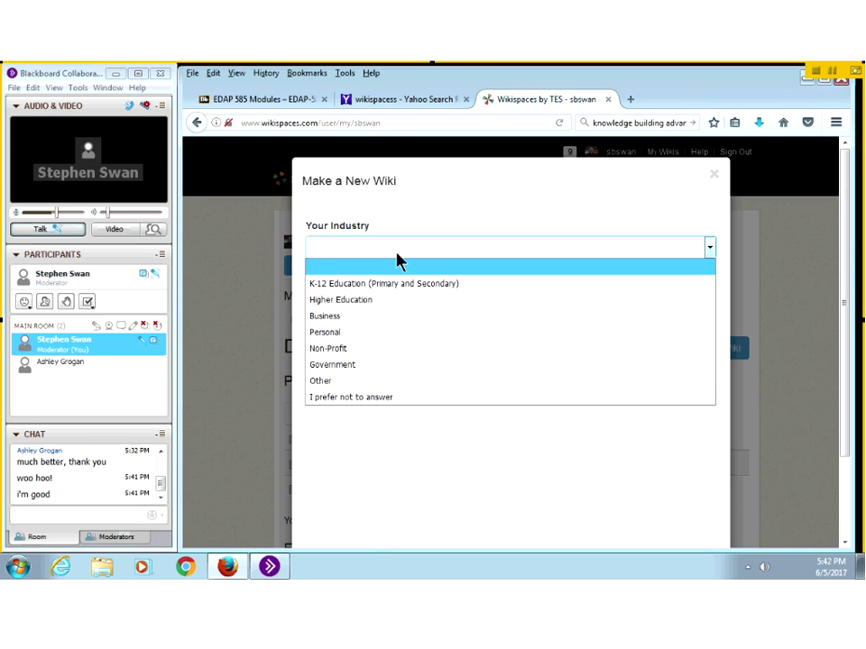
click(442, 286)
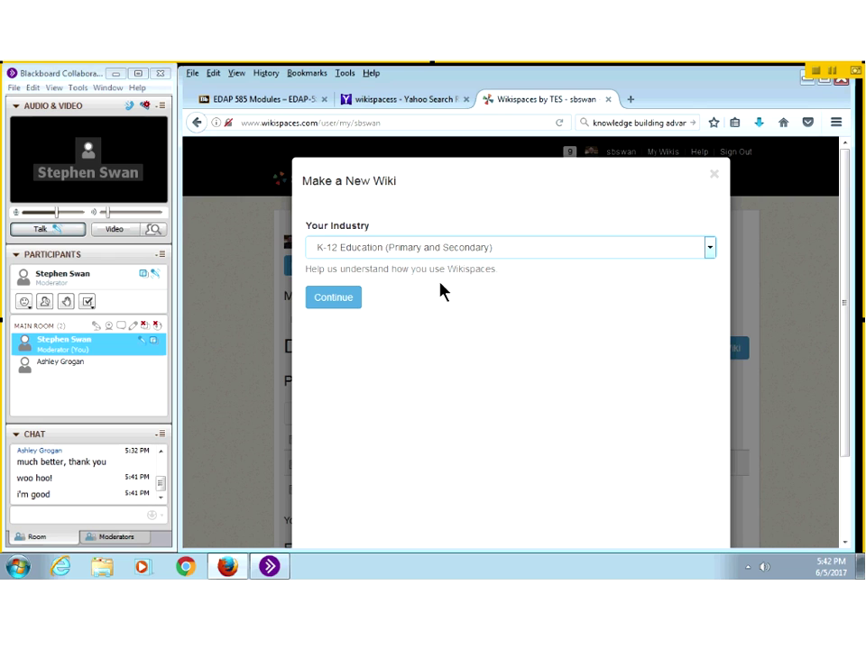
click(339, 307)
Step: Enter SwanIT in the Wiki Name field
click(331, 232)
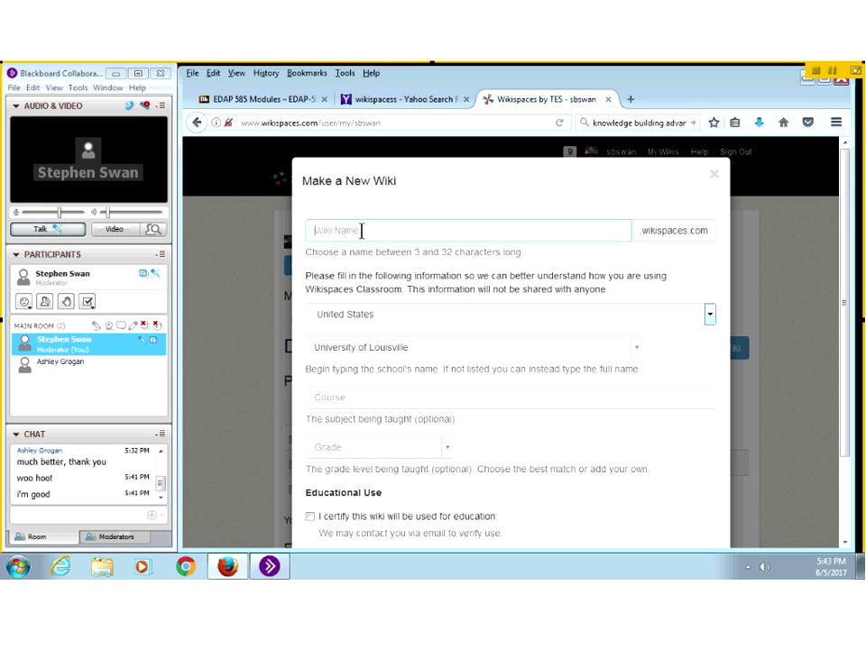
text(SwanIT)
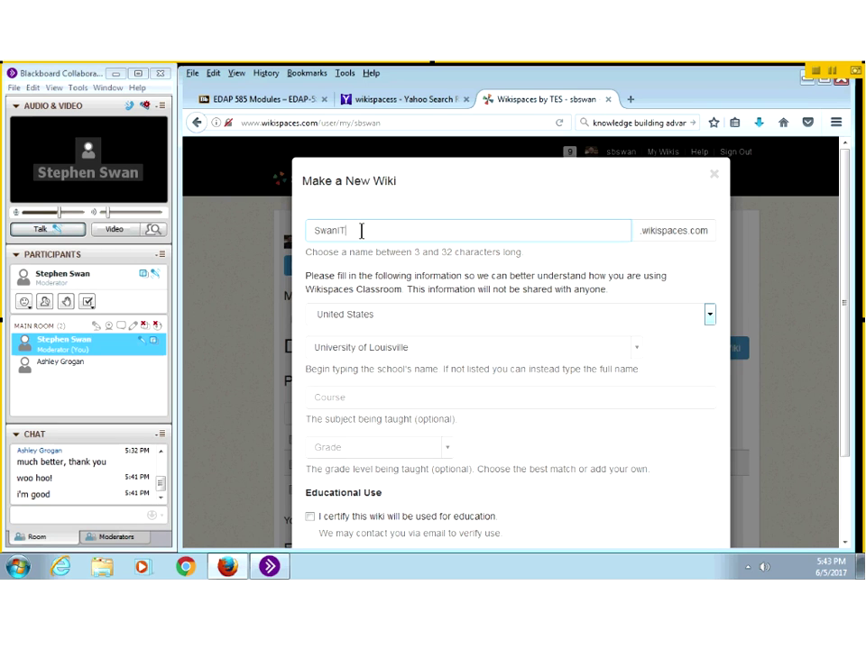
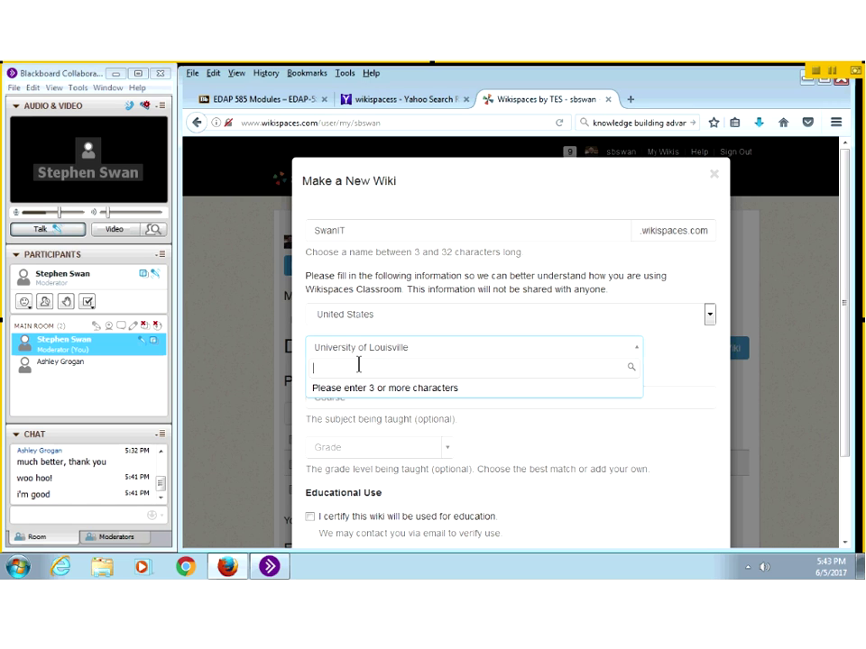
Step: Search the school box for 'university of louisville' and select University of Louisville
text(cen)
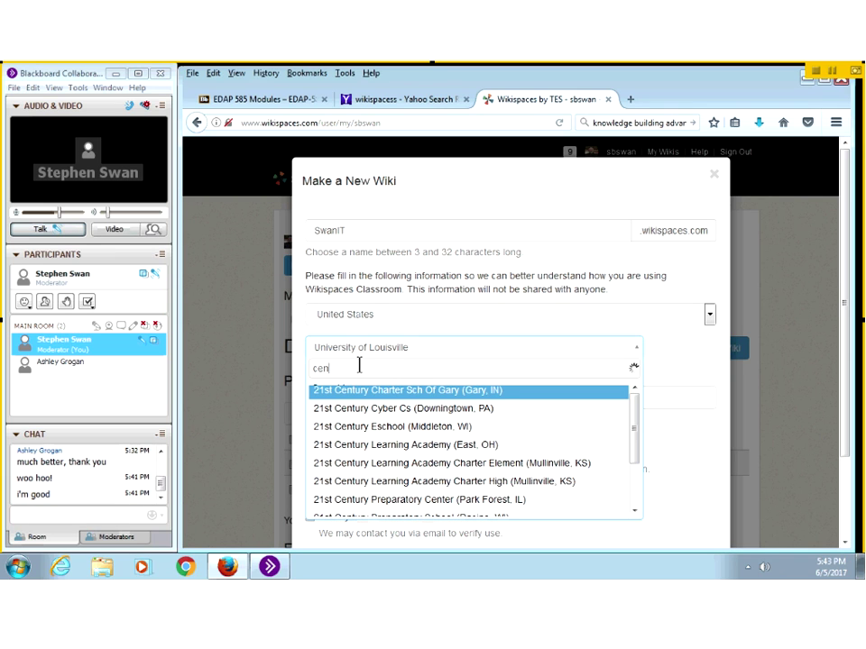
text(tral)
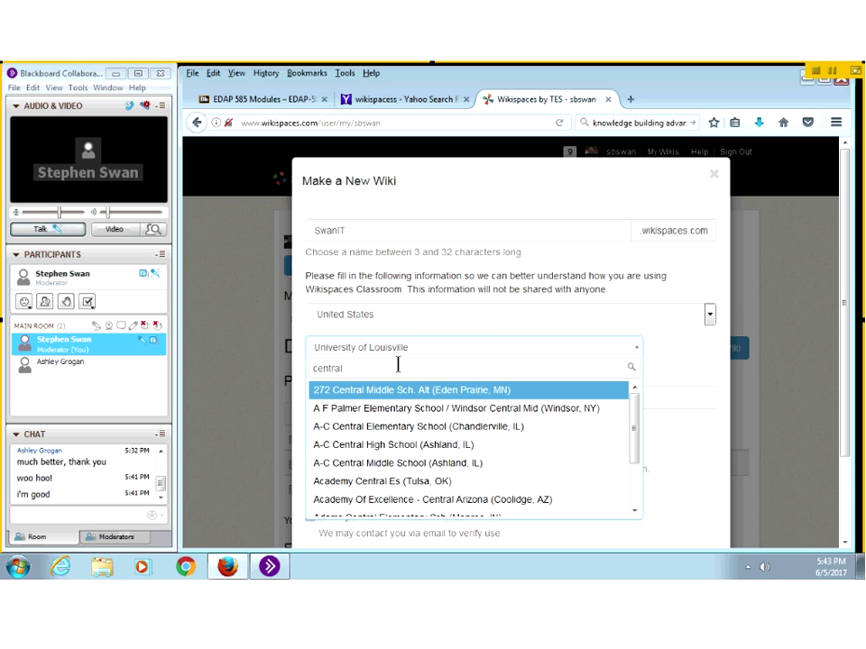
text(l high s)
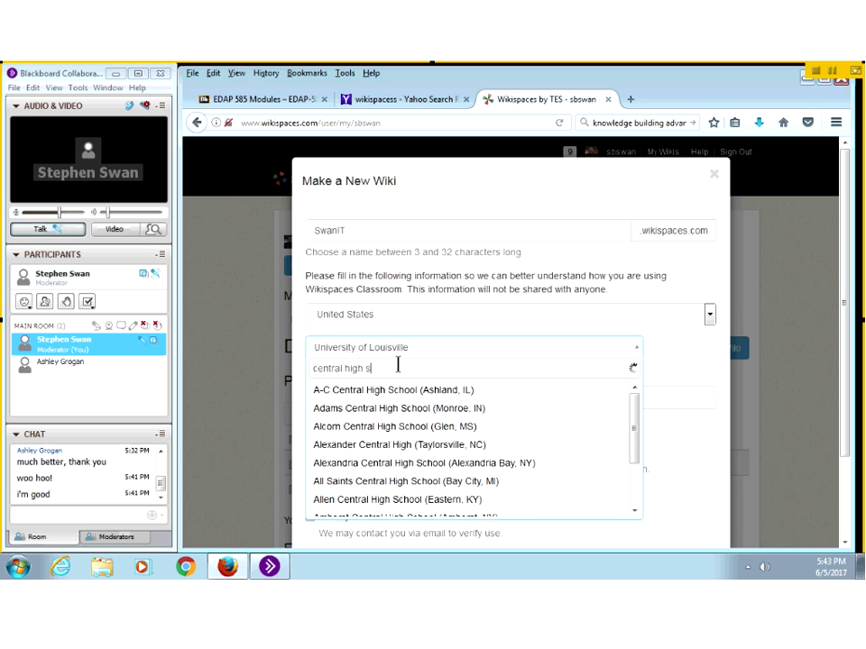
text(chool)
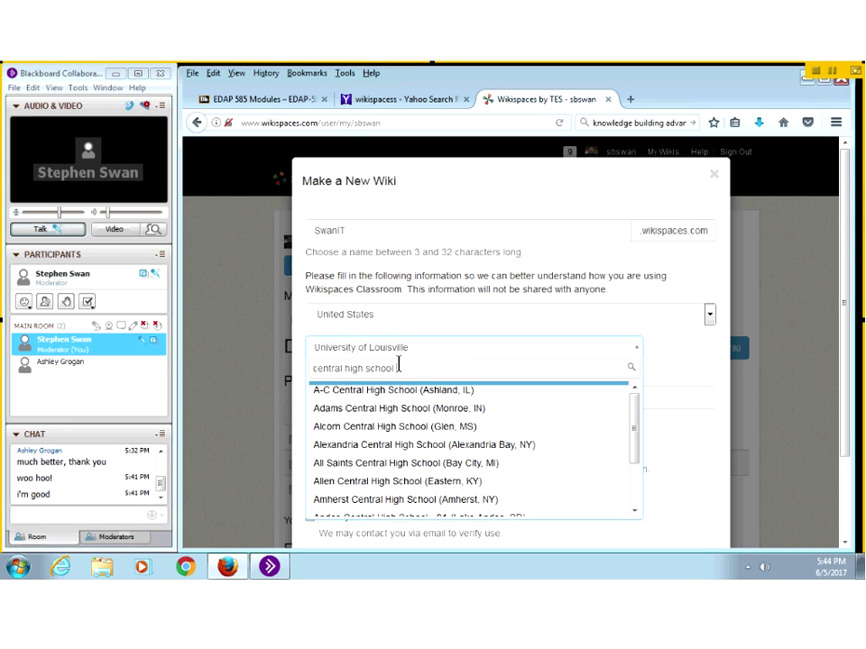
text( loui)
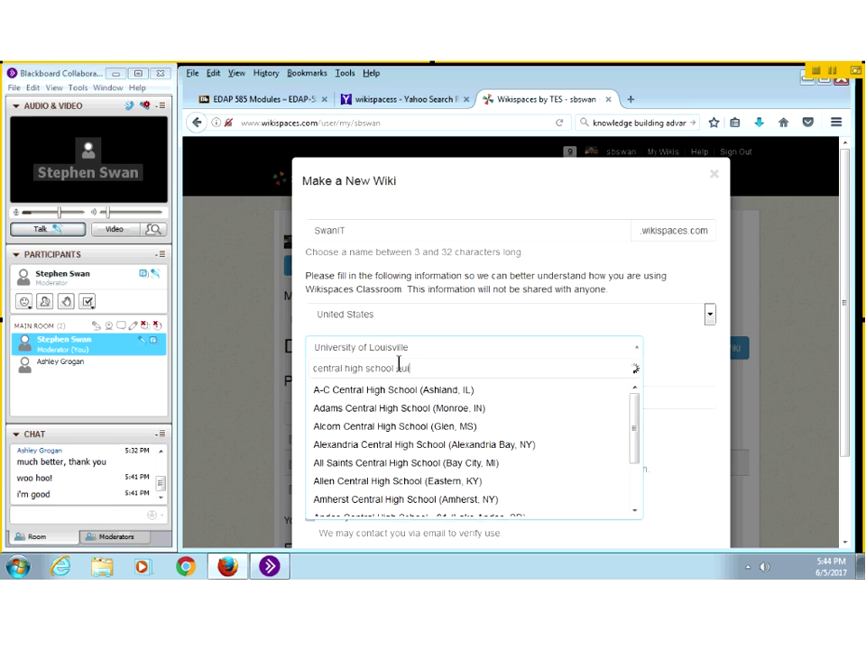
text(s)
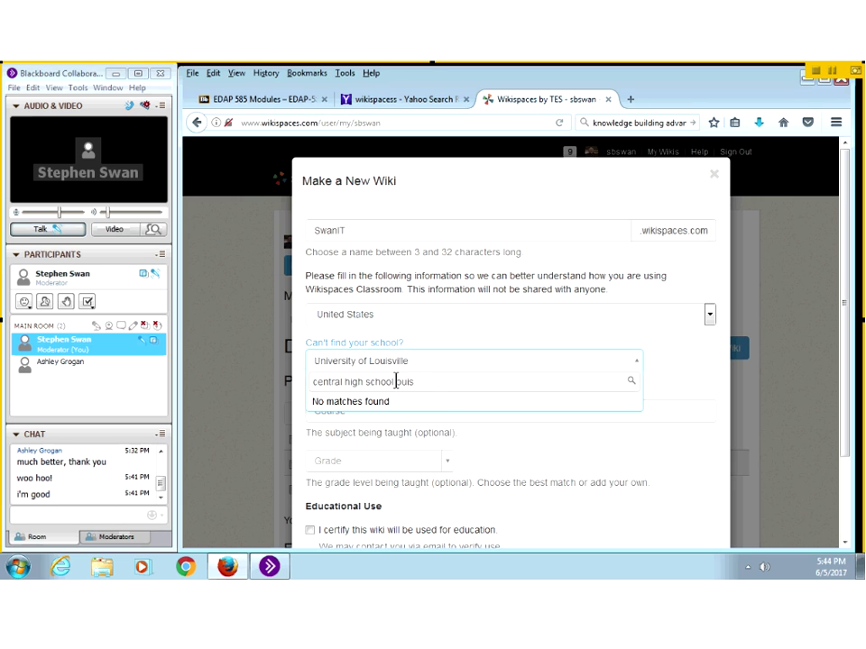
drag(398, 382, 418, 380)
key(BackSpace)
key(BackSpace)
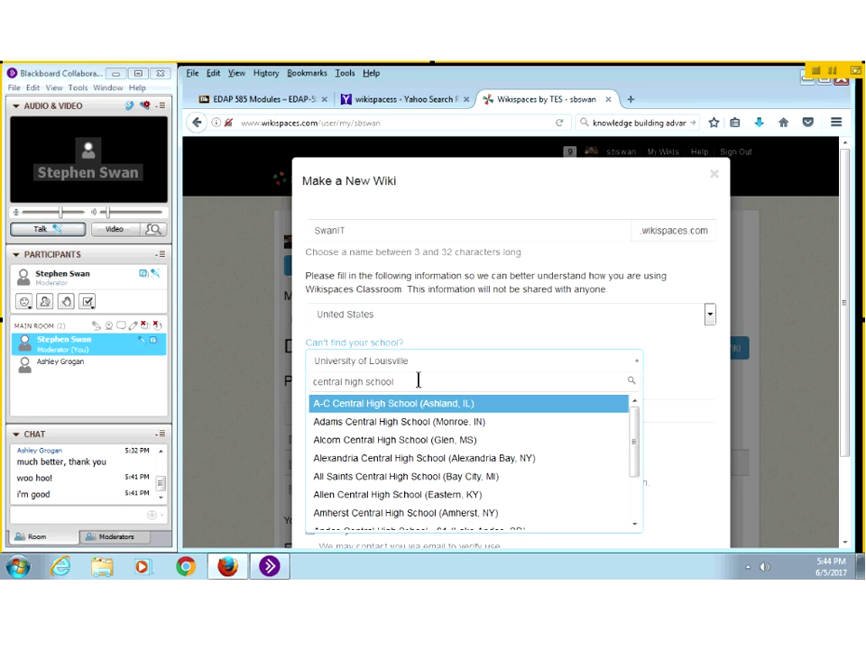
text(louisville)
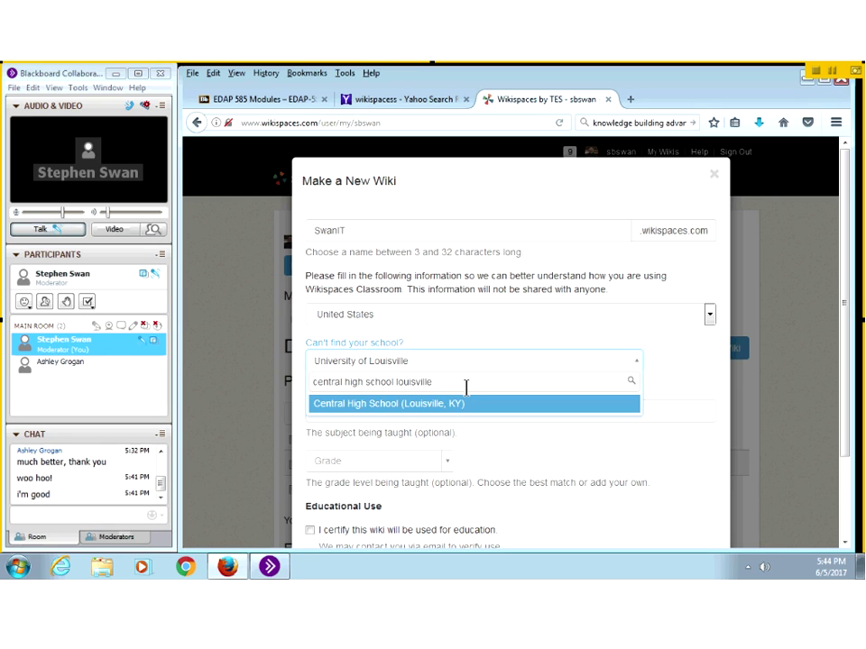
key(ctrl+a)
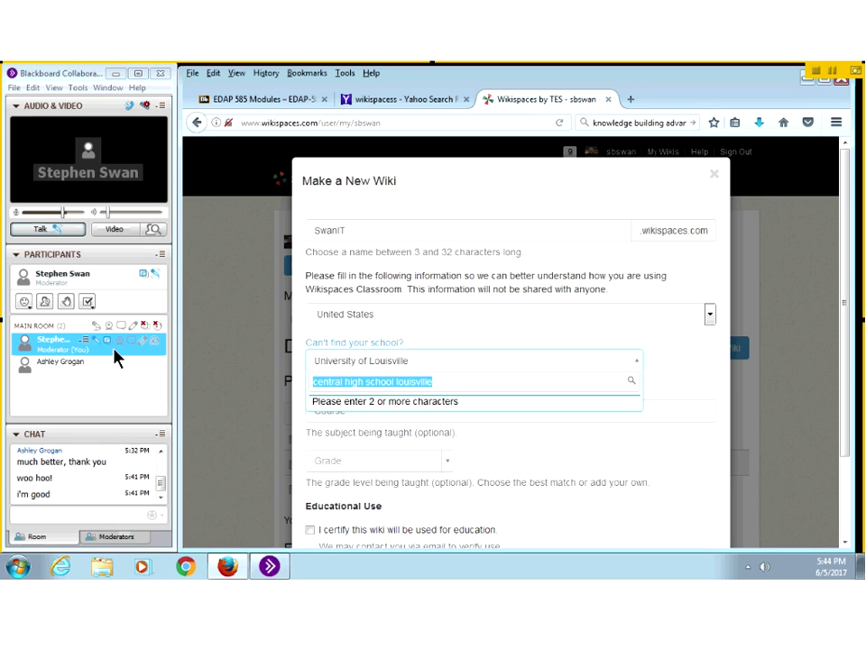
text(univers)
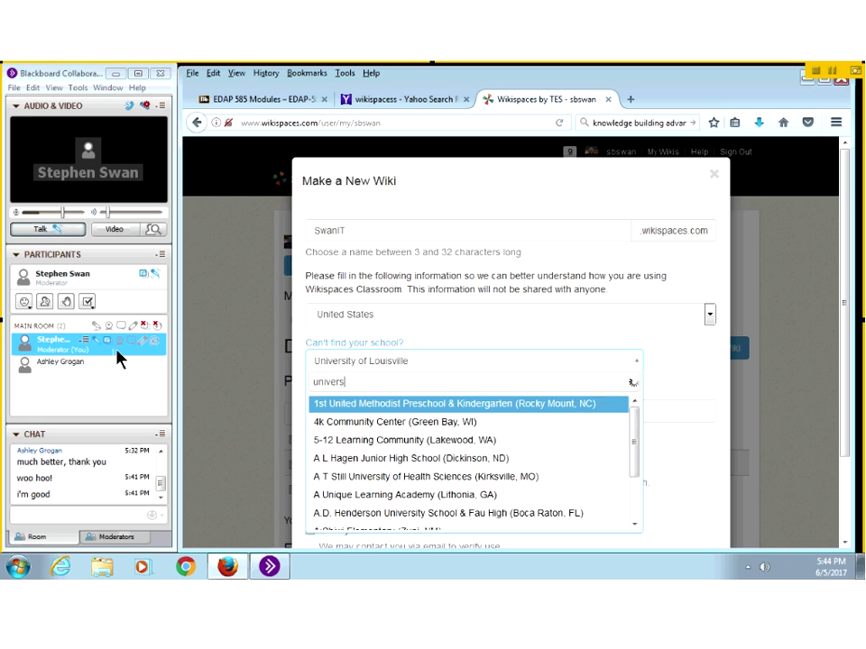
text(ity o)
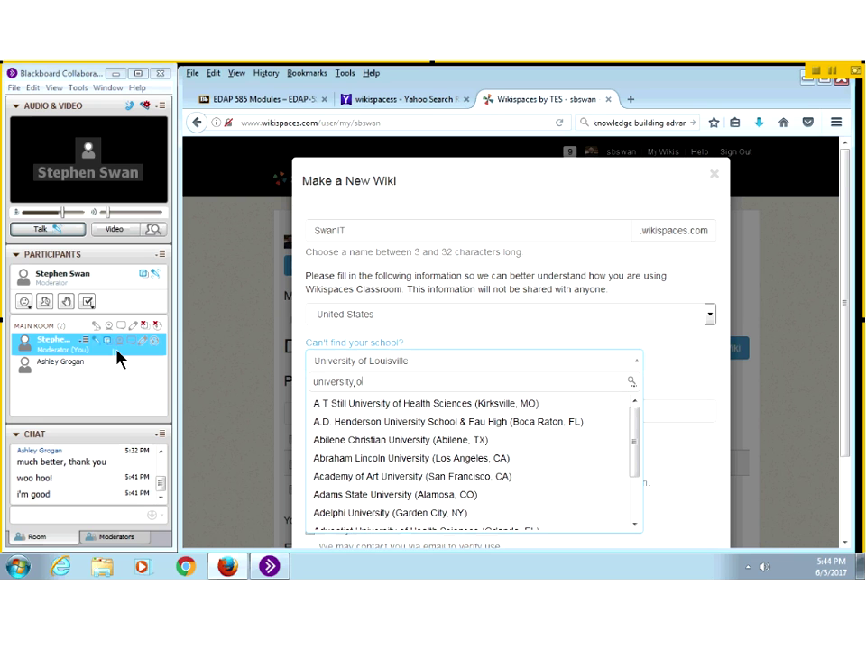
text(f l)
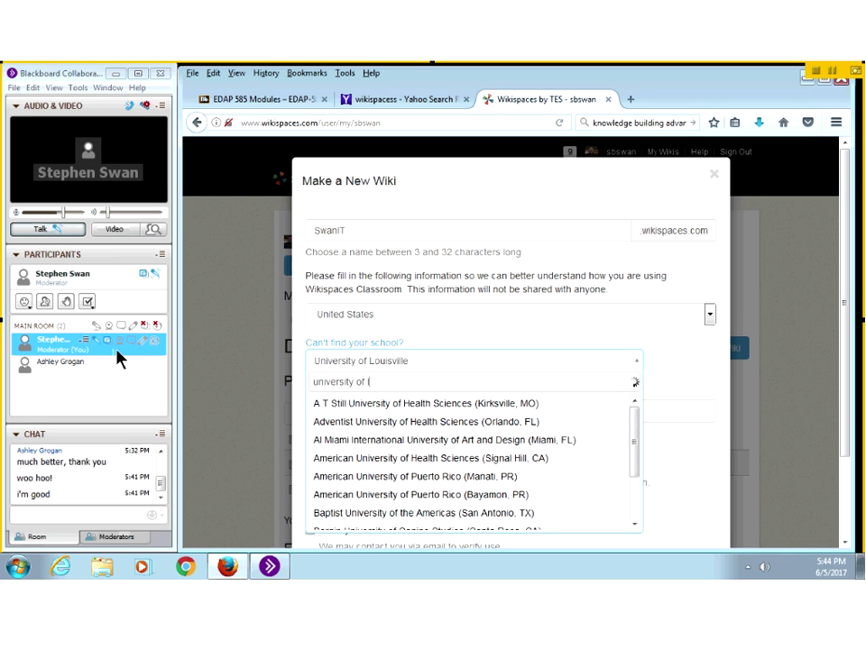
text(ouisville)
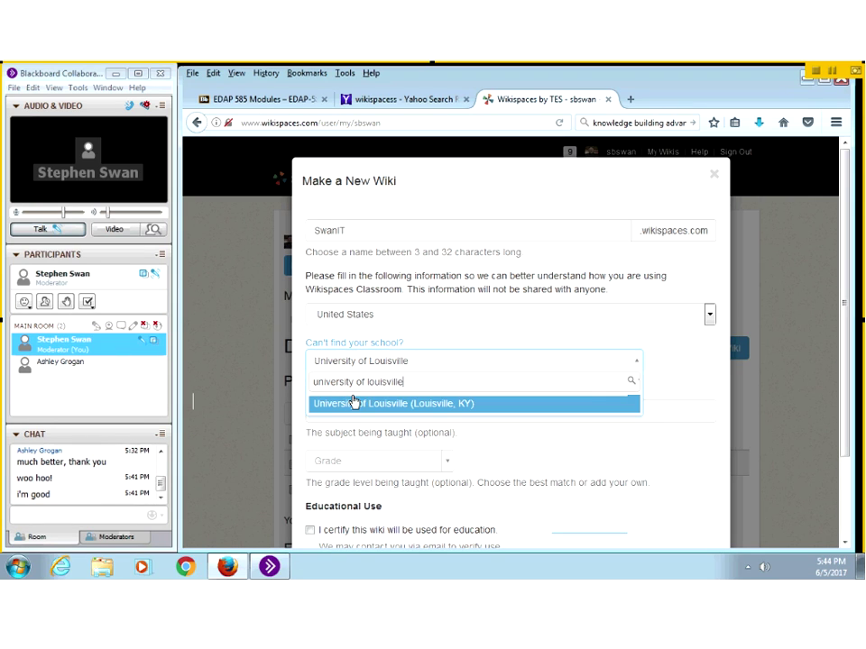
key(Return)
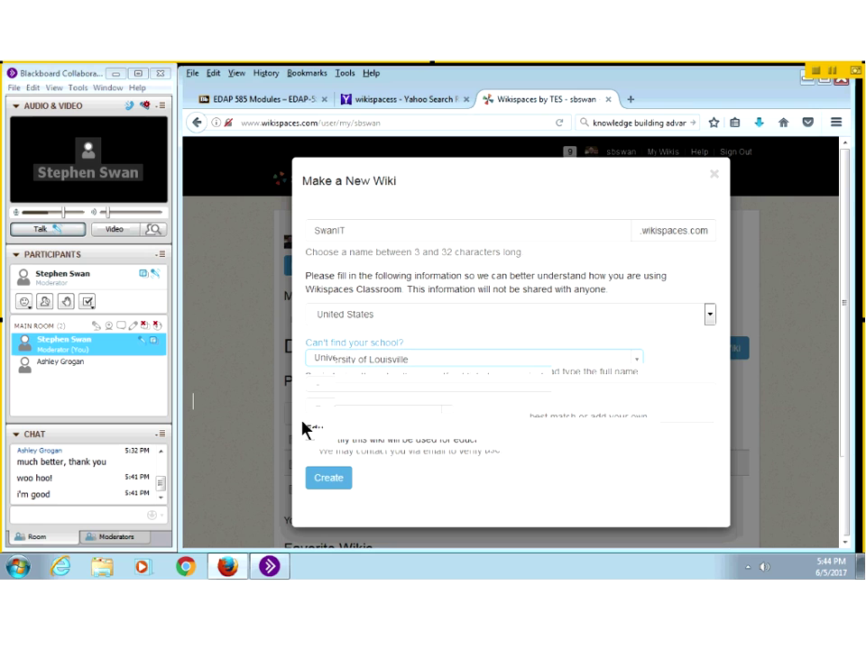
Step: Certify the SwanIT wiki is for education, create it, and go to its settings
scroll(303, 415, down, 2)
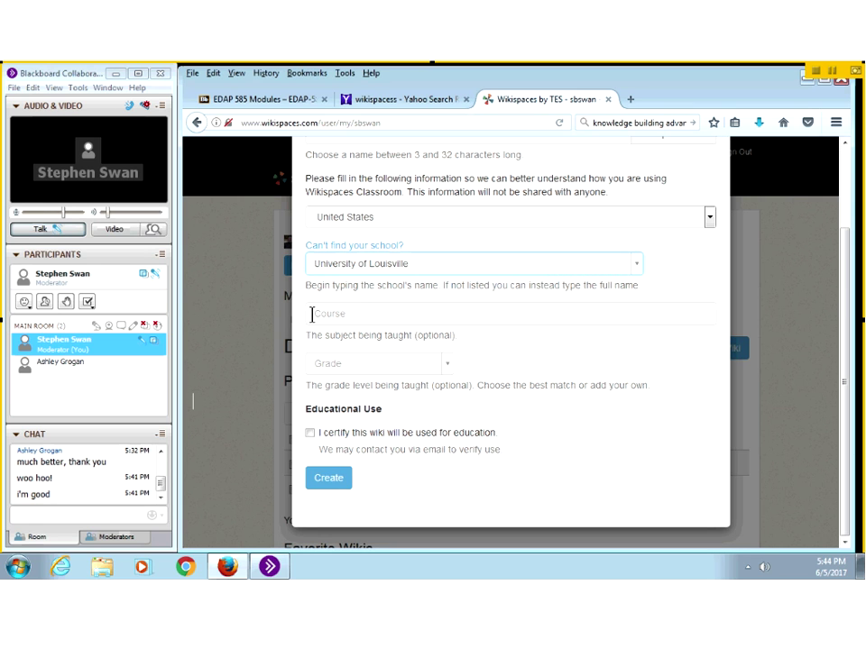
click(382, 314)
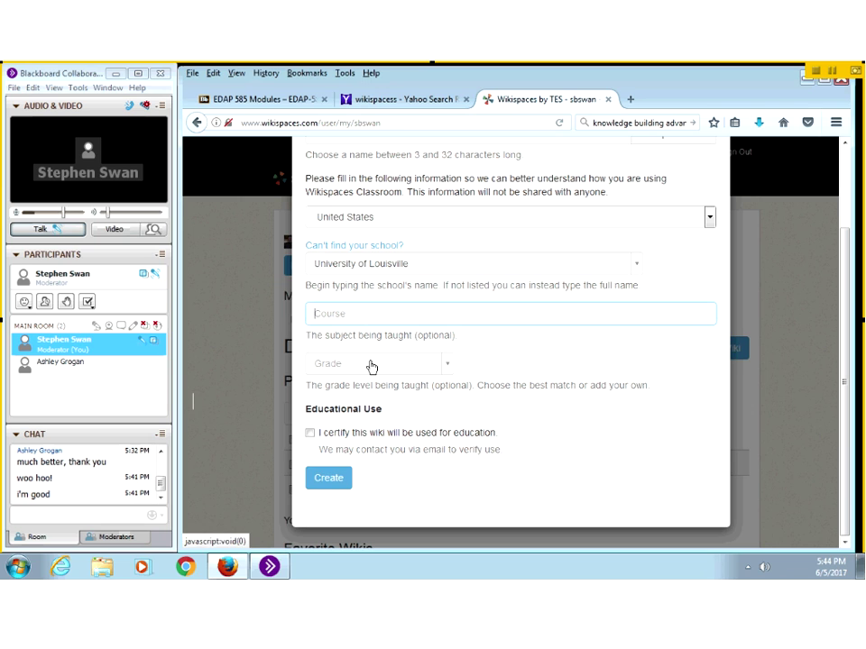
click(310, 434)
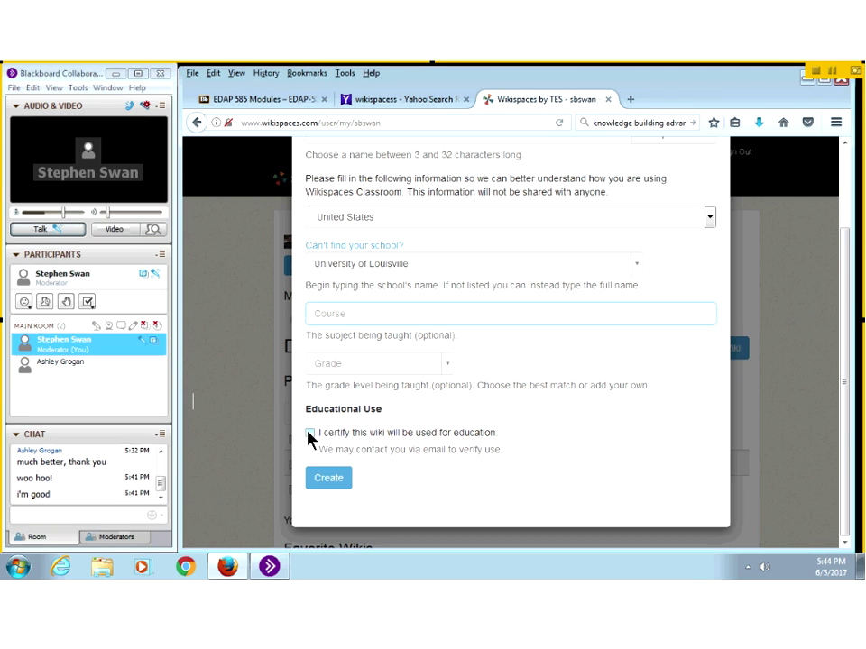
click(322, 483)
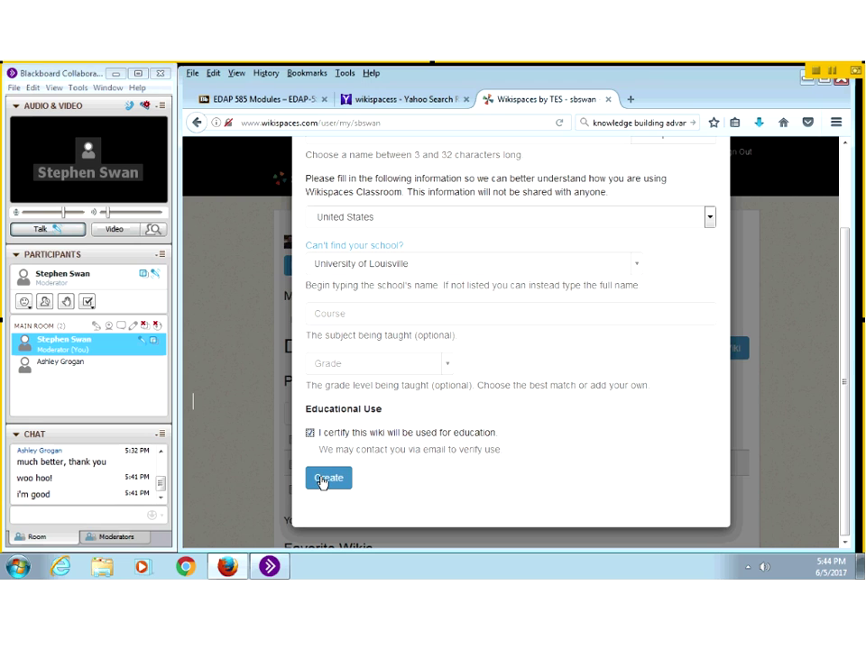
click(323, 482)
click(323, 481)
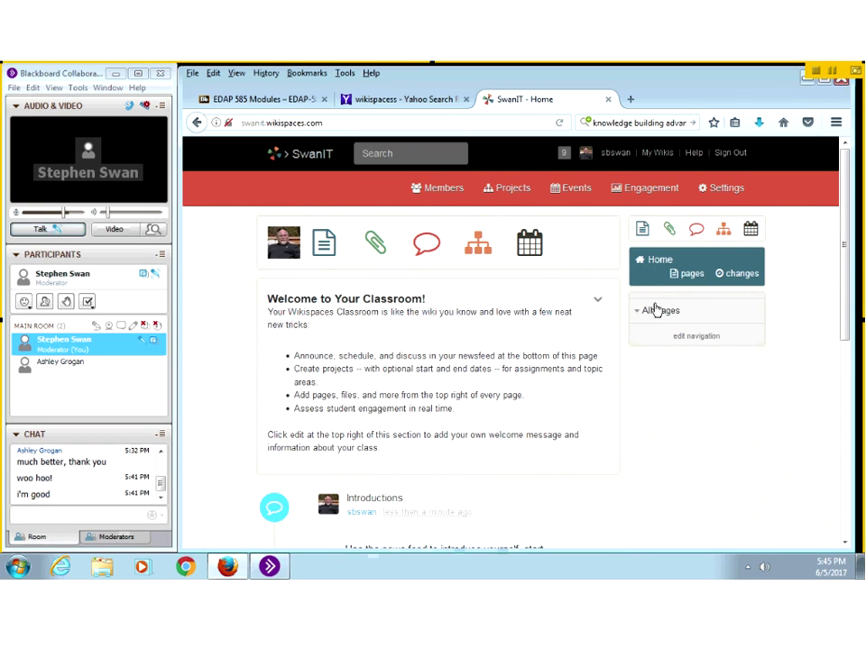
click(722, 189)
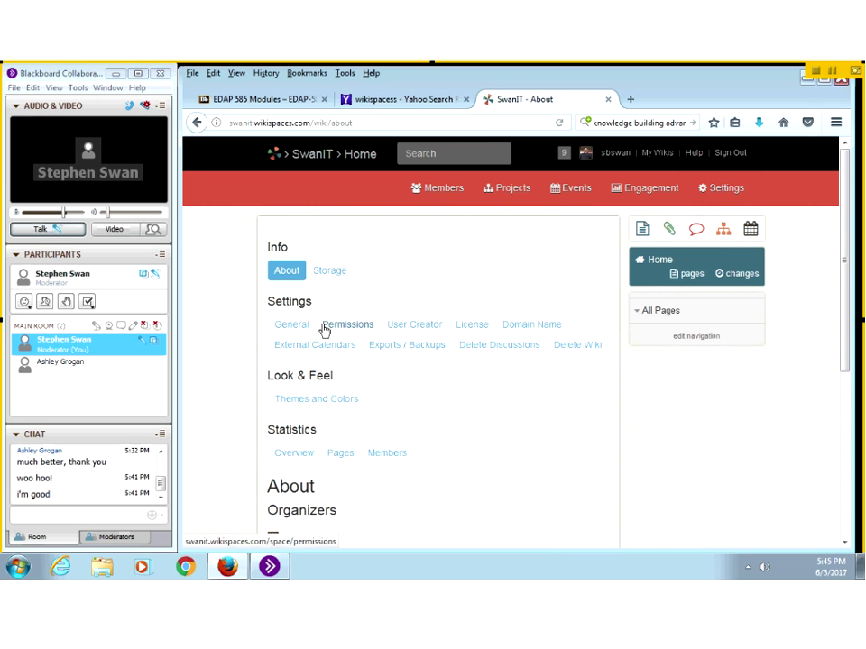
Step: In General settings, set application type to Wiki and Discussions to 'No discussion pages'
click(289, 325)
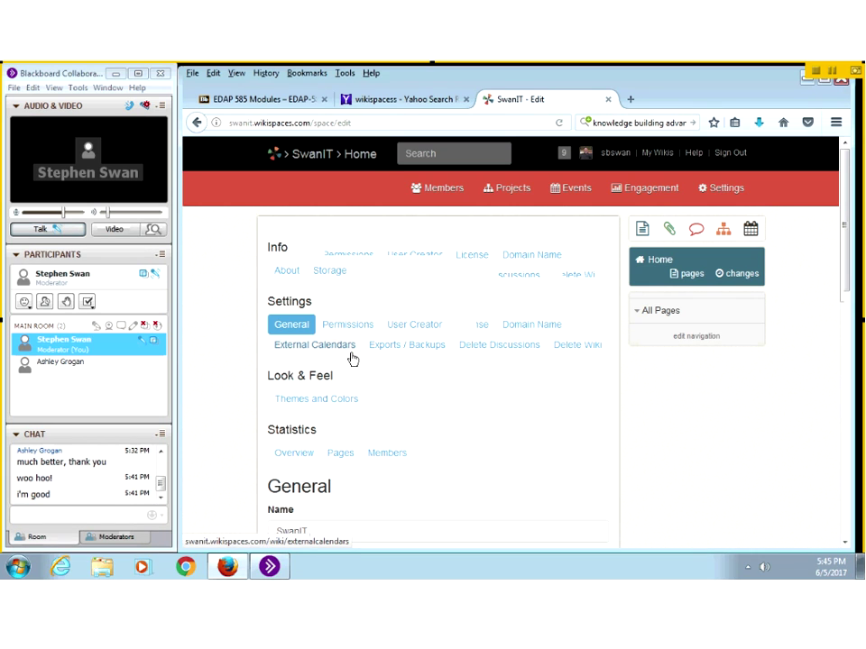
scroll(352, 359, down, 3)
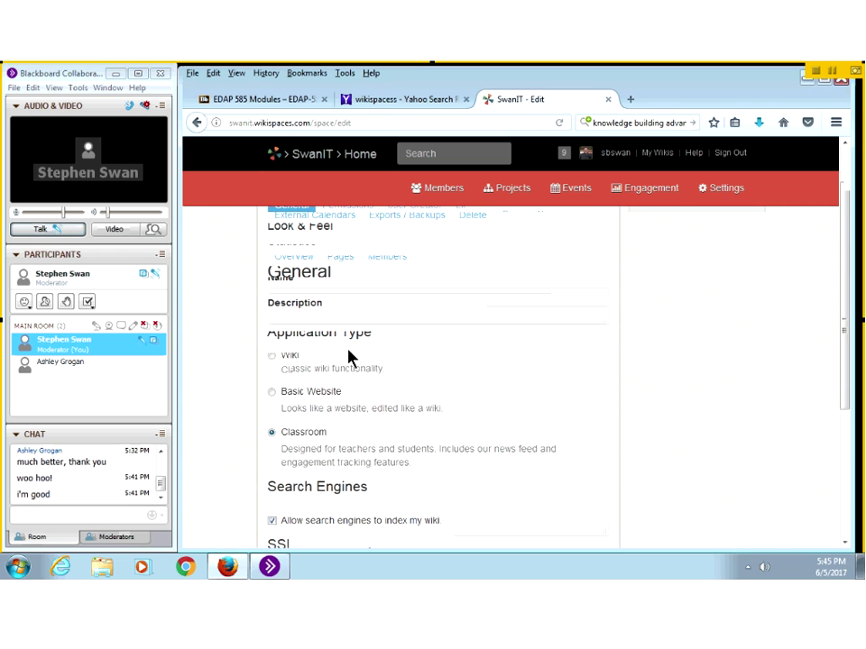
scroll(346, 351, up, 2)
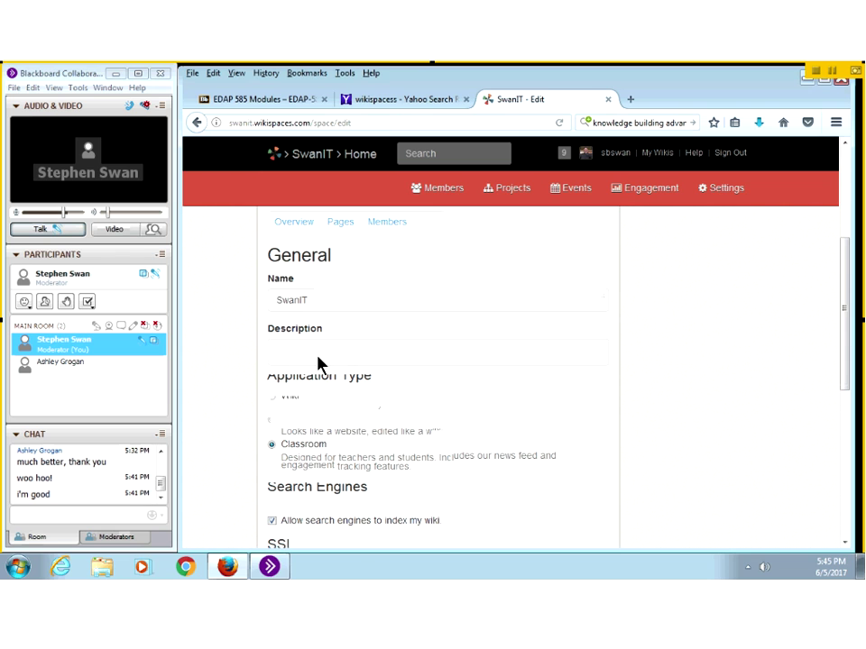
scroll(318, 362, down, 2)
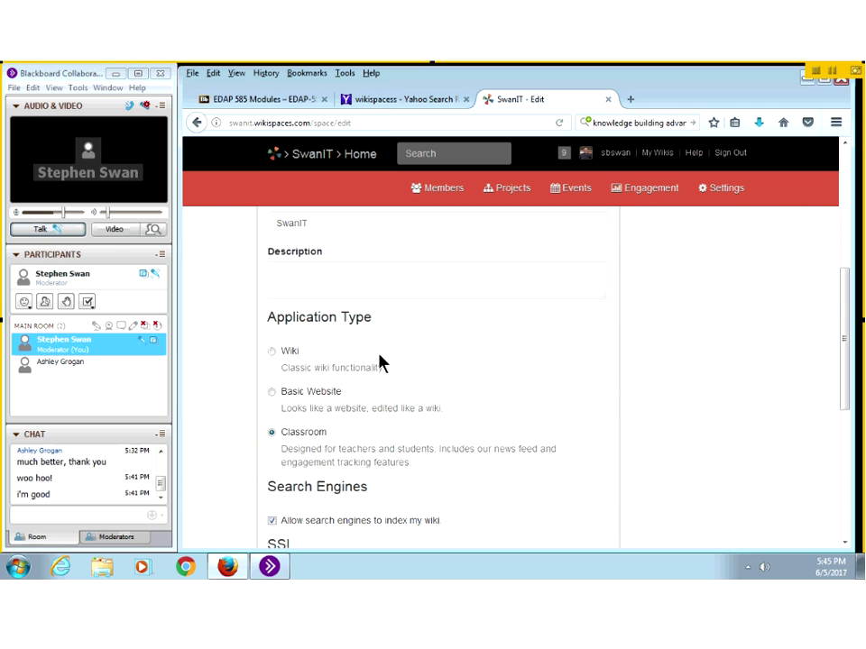
click(271, 350)
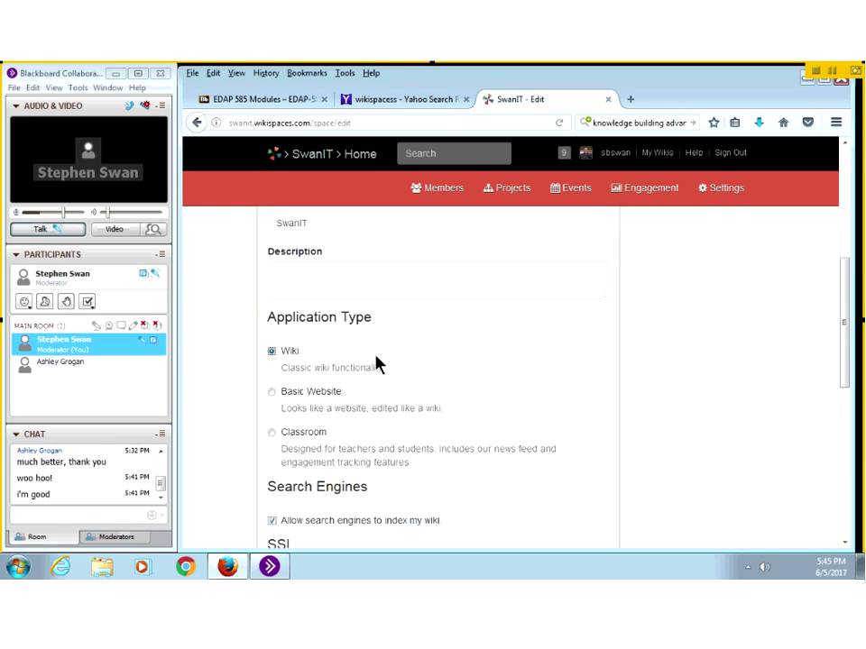
scroll(387, 366, down, 2)
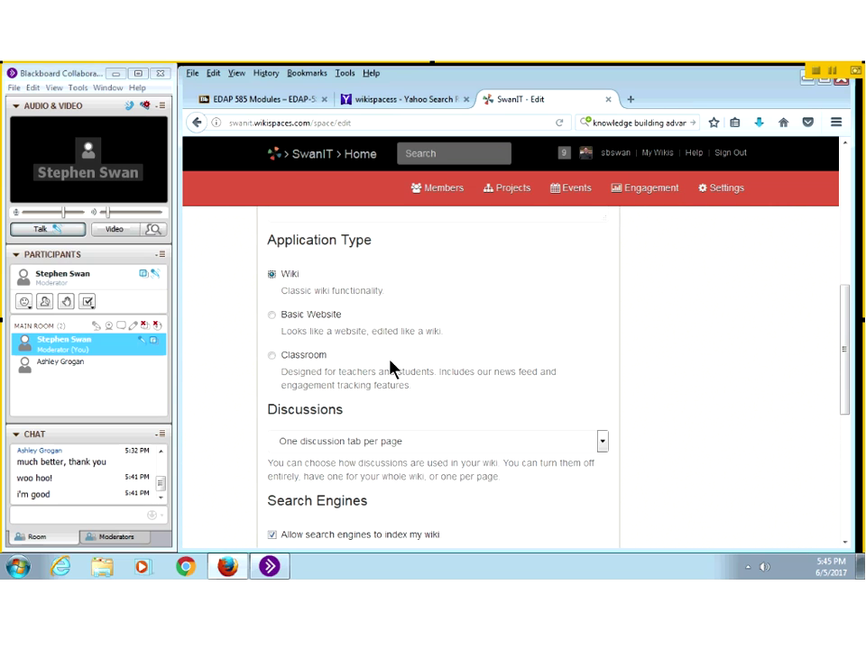
click(391, 443)
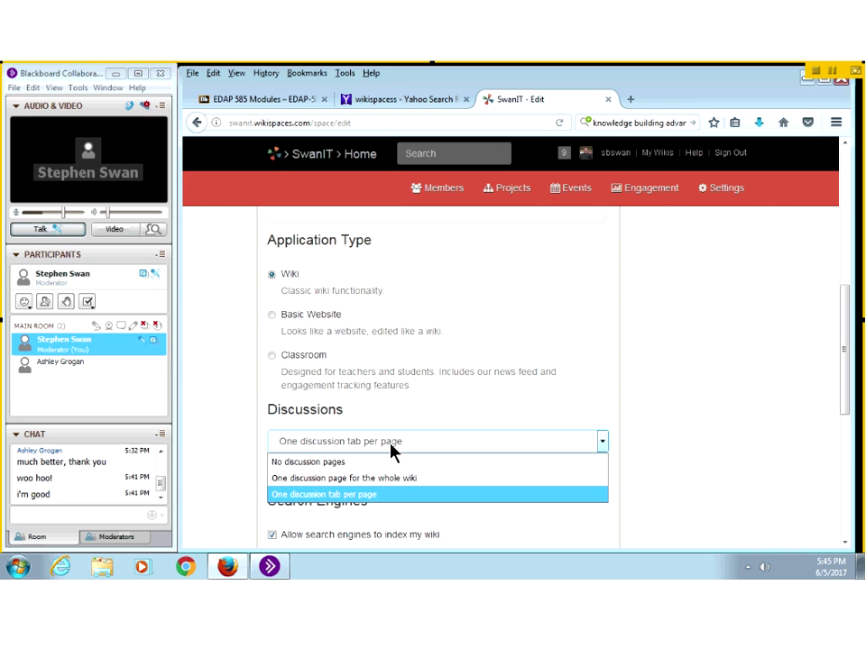
click(347, 463)
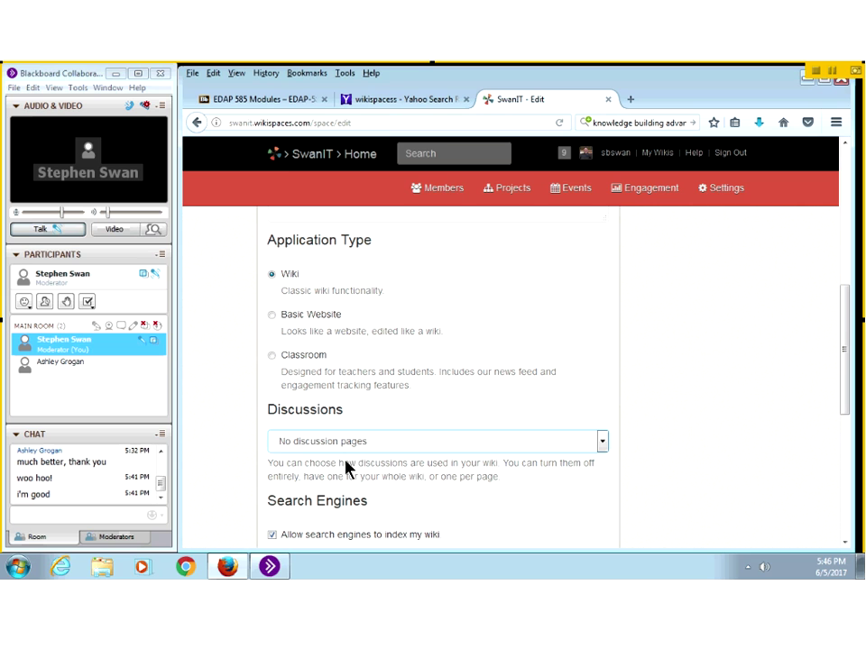
Step: Tick 'Force web browsers into SSL' in the SSL section
scroll(364, 466, down, 2)
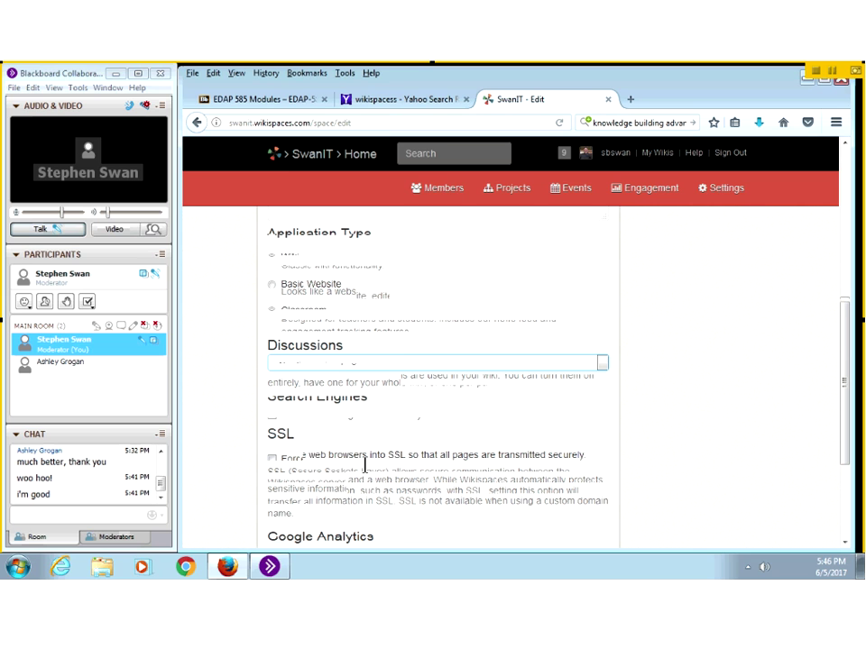
scroll(364, 465, down, 1)
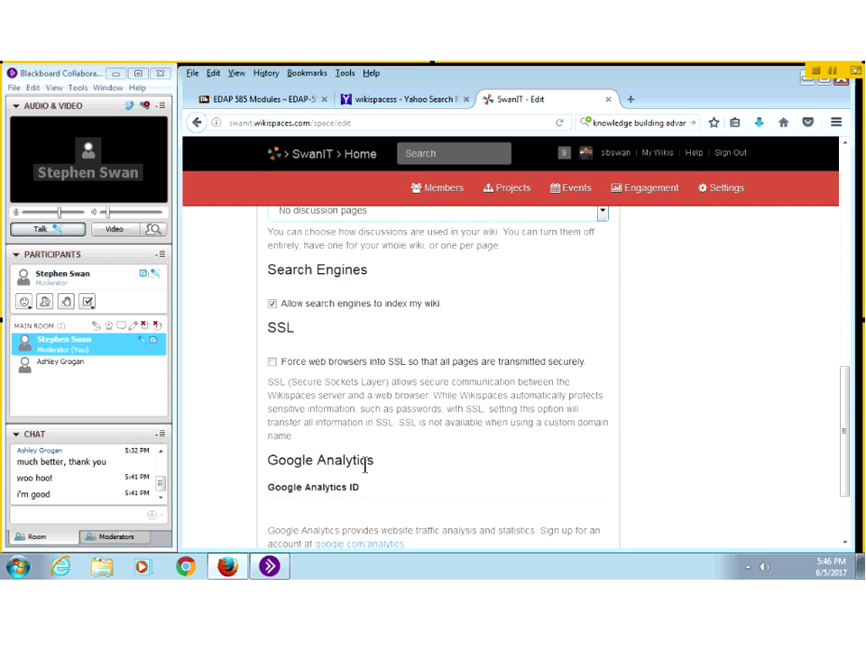
click(272, 361)
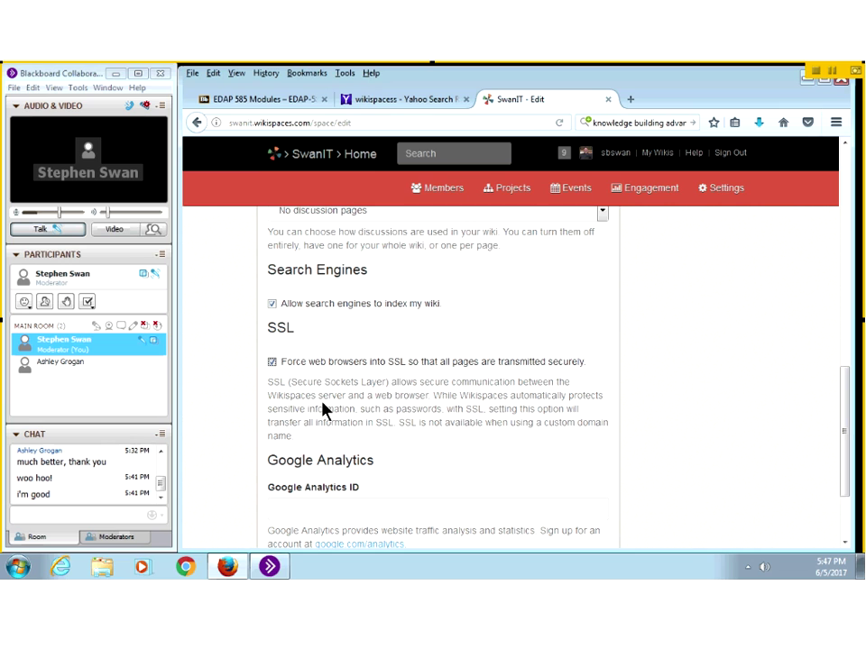
Step: Enter the account e-mail address as the Google Analytics ID and submit
scroll(326, 411, down, 3)
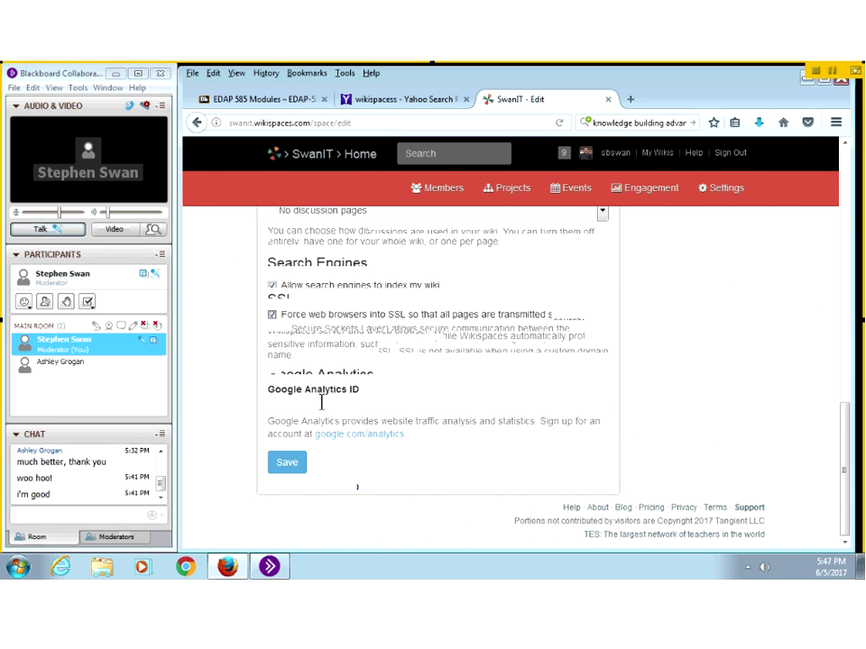
click(321, 399)
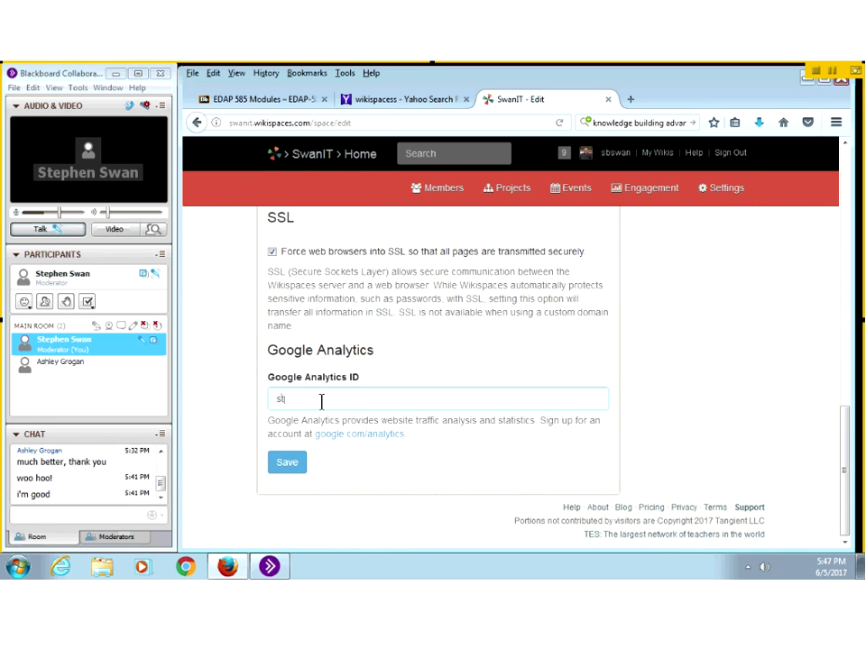
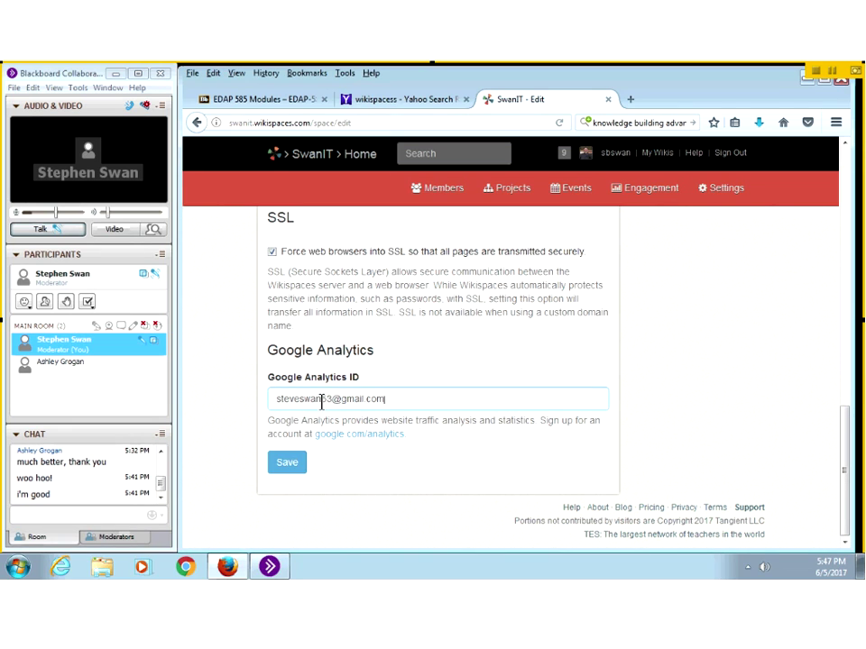
key(Return)
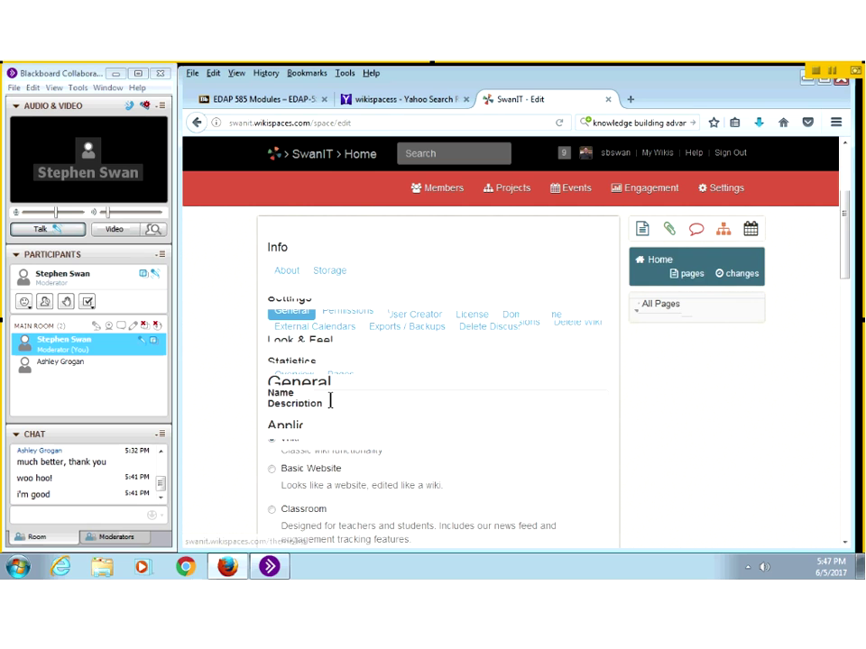
scroll(332, 403, down, 3)
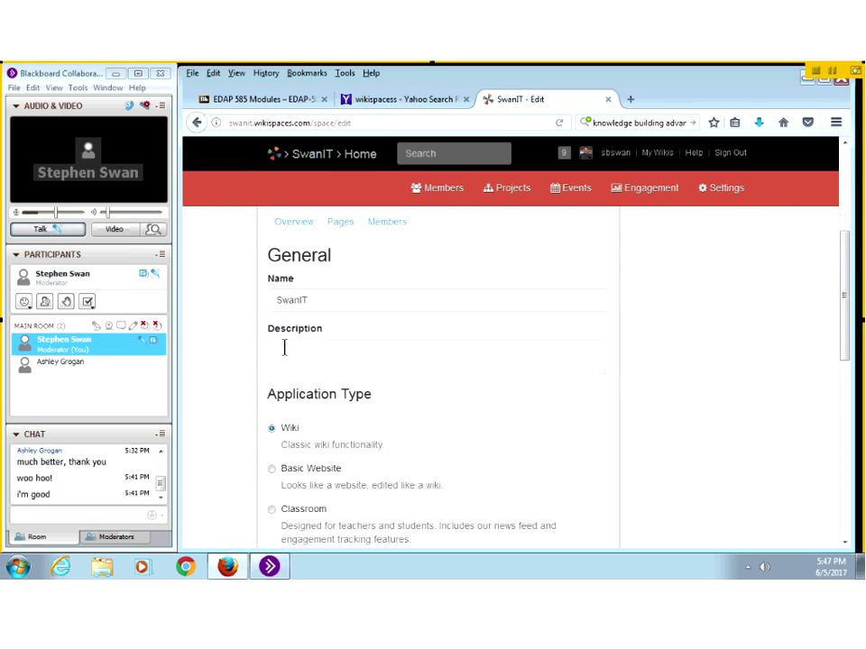
scroll(291, 356, down, 2)
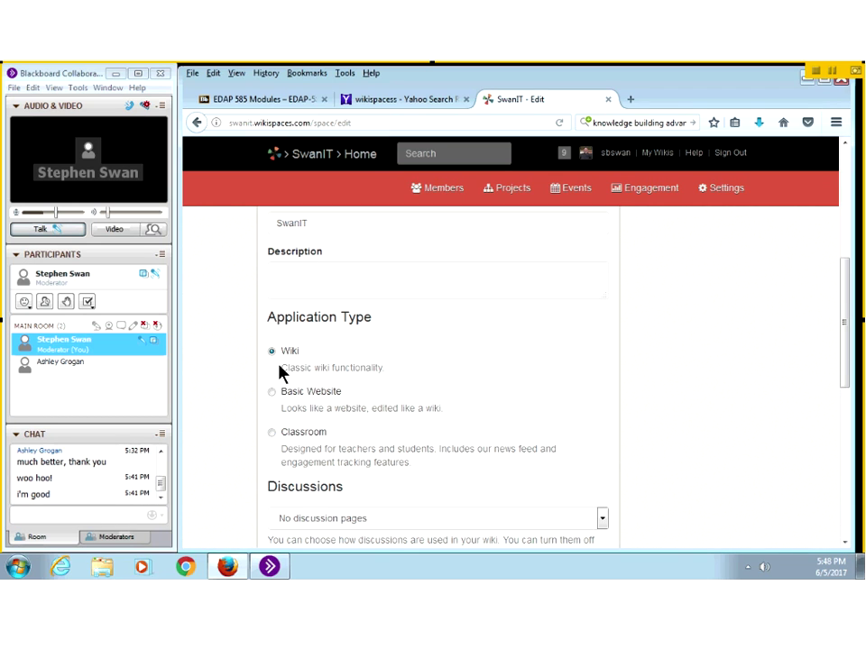
scroll(281, 375, down, 2)
scroll(280, 373, down, 2)
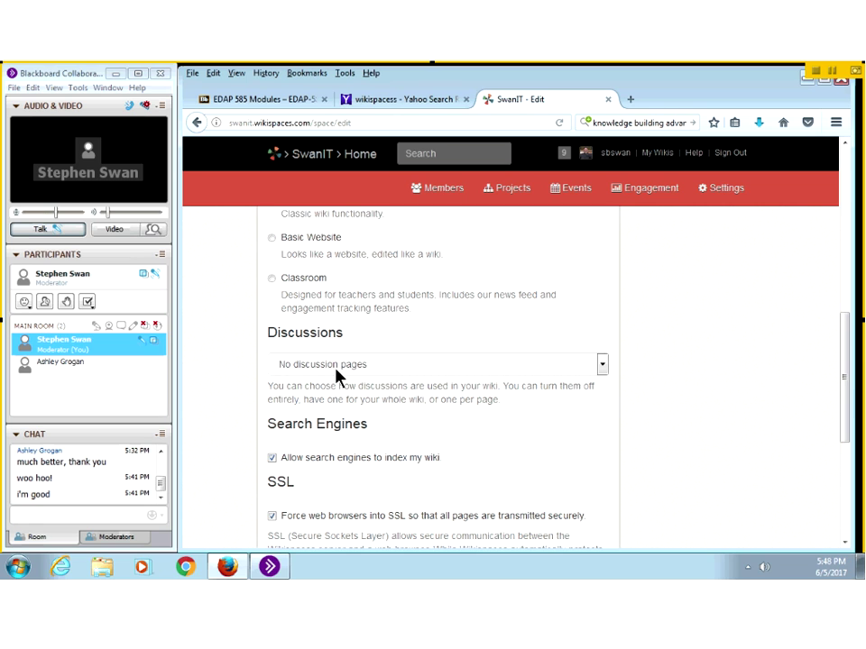
scroll(293, 392, down, 1)
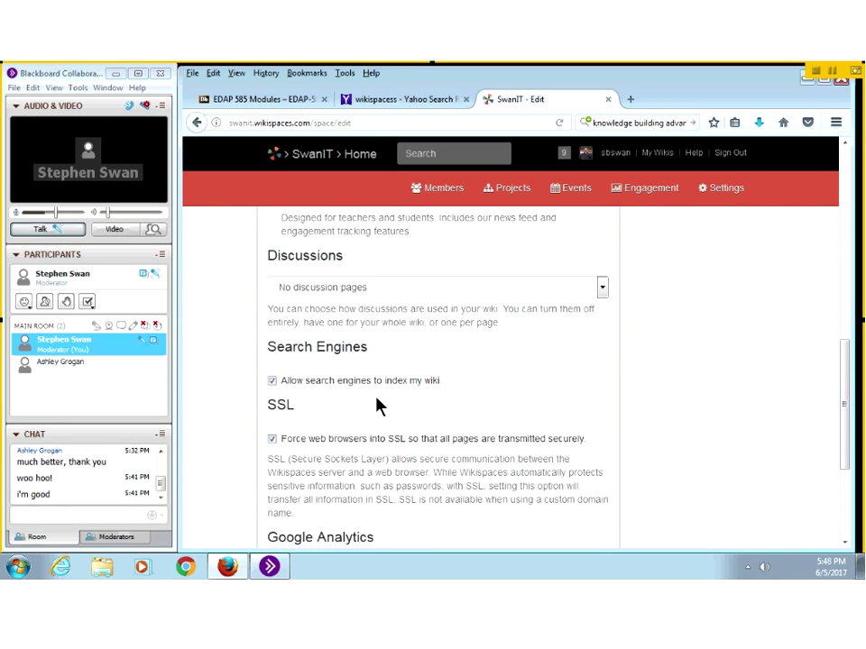
scroll(293, 432, down, 2)
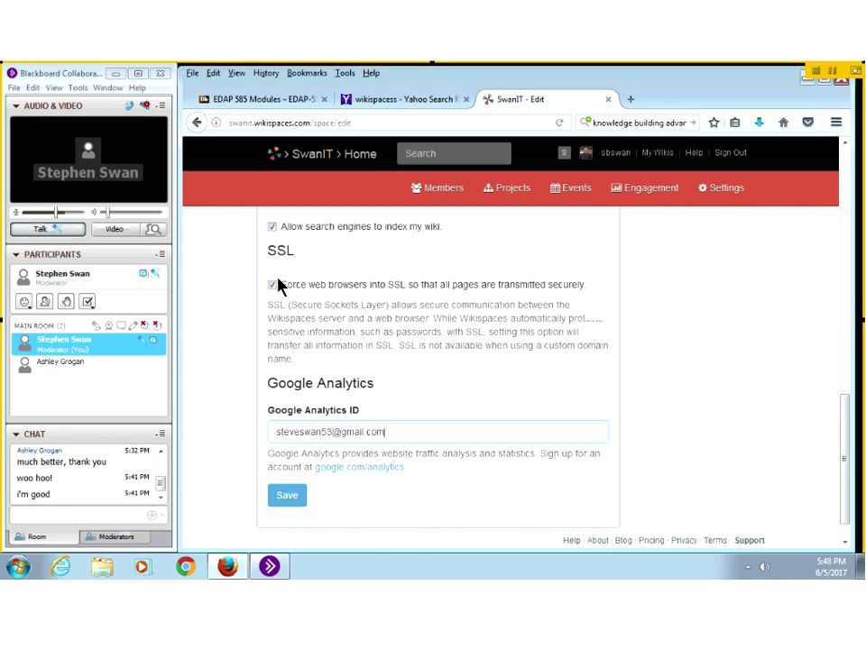
Step: Save the general settings and go to the Permissions settings
click(284, 505)
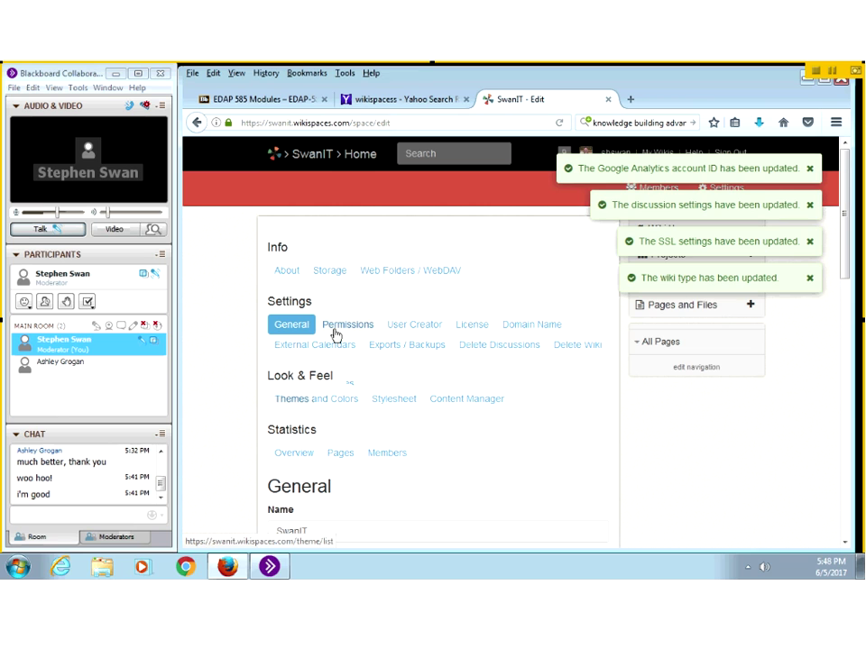
click(335, 332)
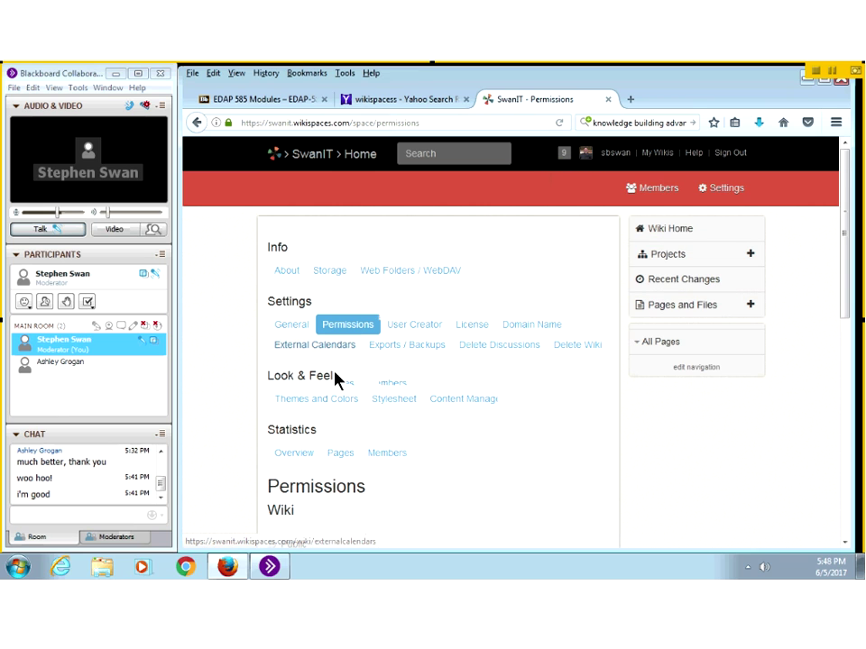
Step: Change the wiki permission from Private to Protected and update it
scroll(309, 394, down, 3)
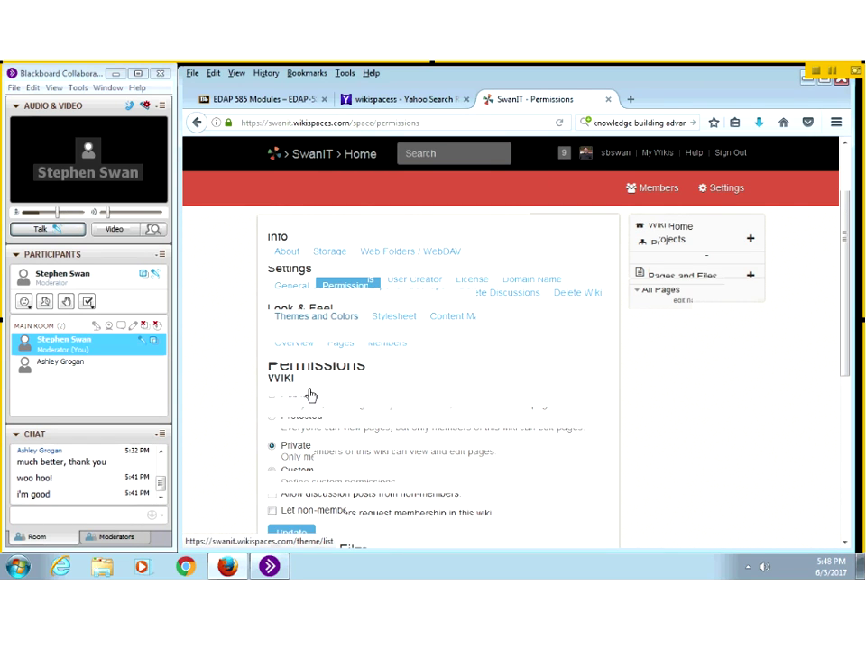
scroll(310, 395, down, 3)
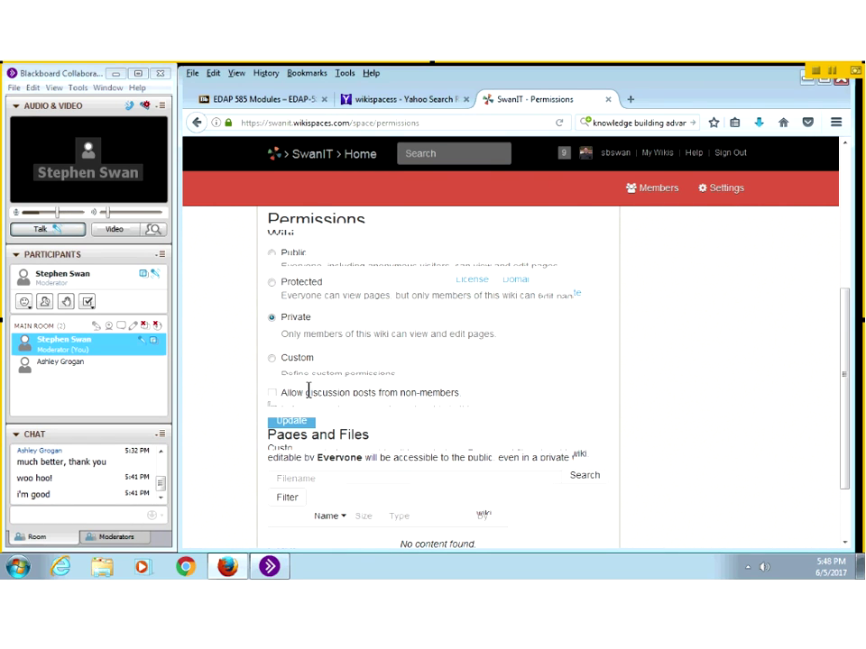
scroll(308, 390, down, 2)
scroll(310, 395, up, 3)
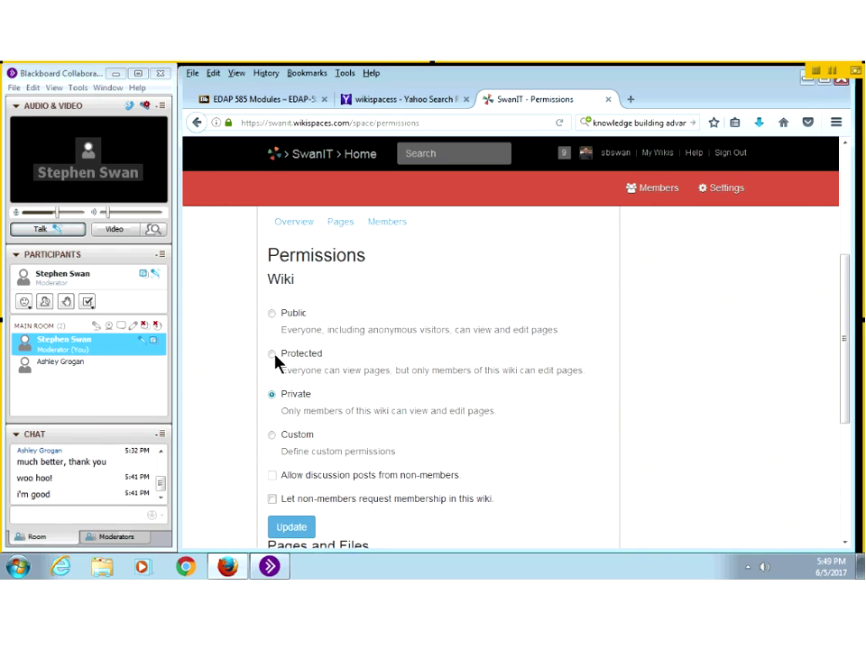
click(296, 361)
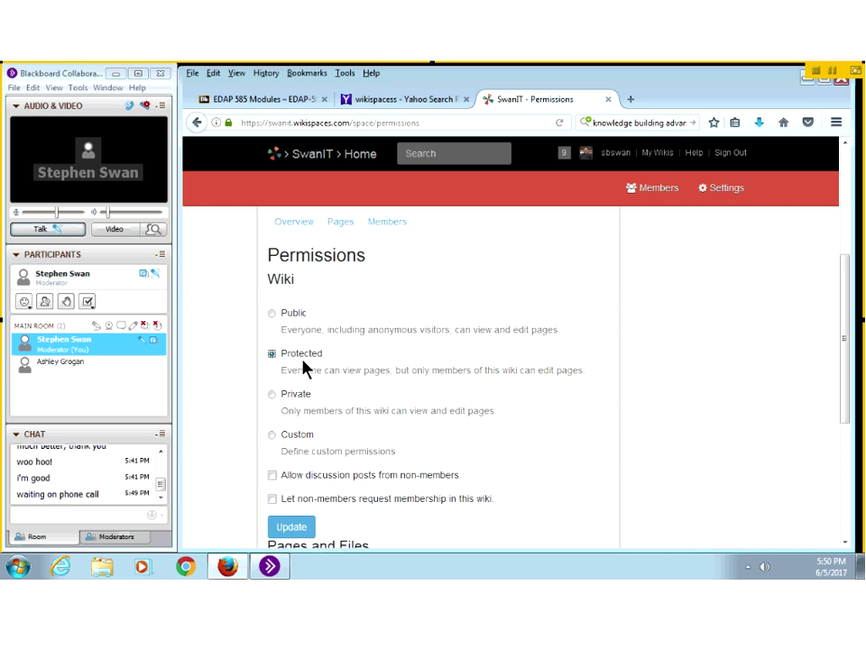
scroll(303, 367, down, 3)
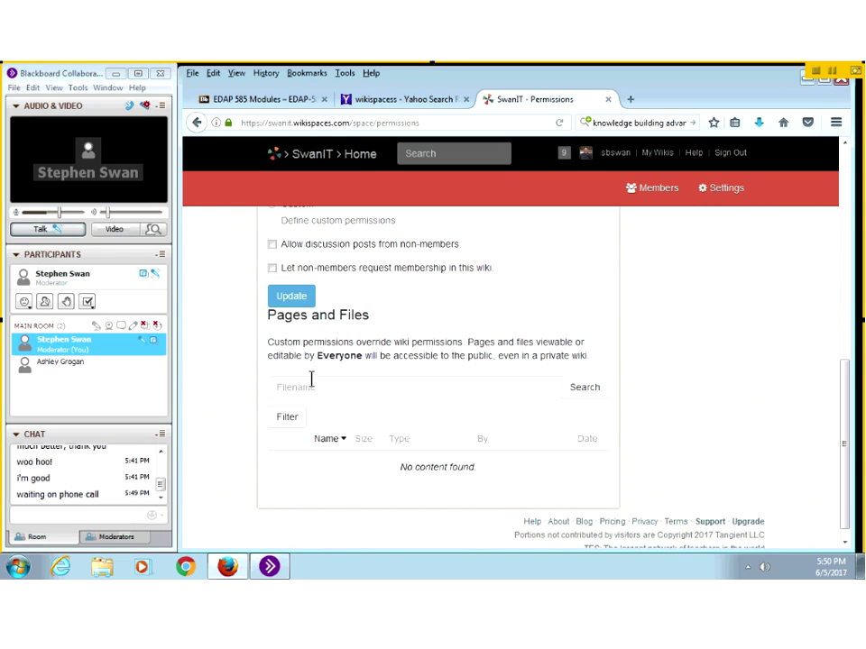
scroll(310, 380, up, 3)
scroll(310, 379, up, 5)
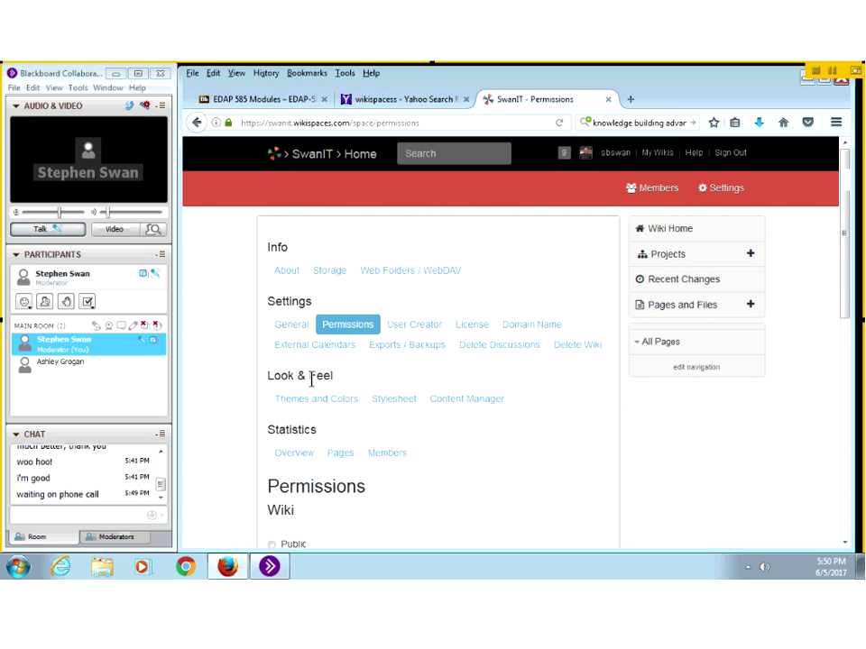
scroll(310, 379, down, 5)
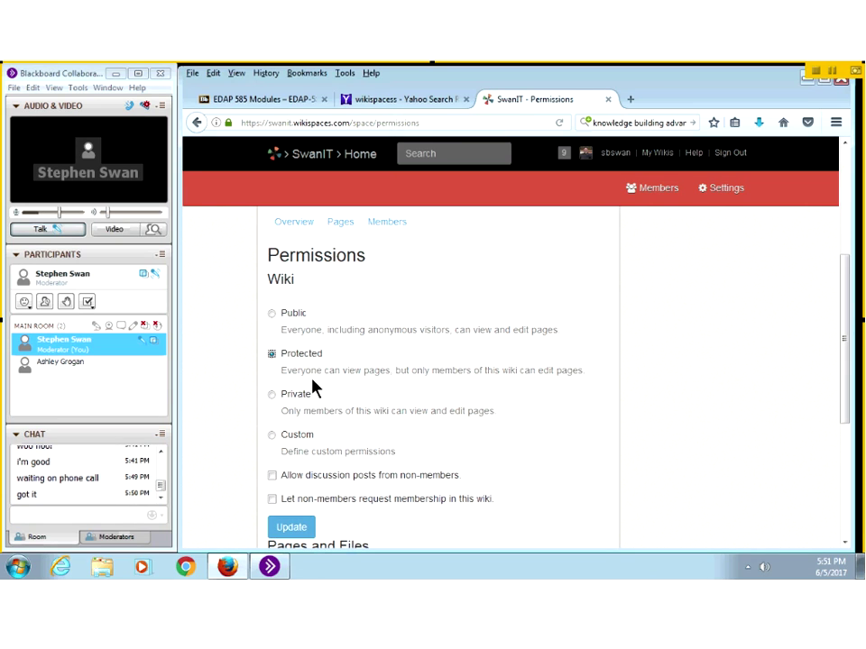
click(316, 389)
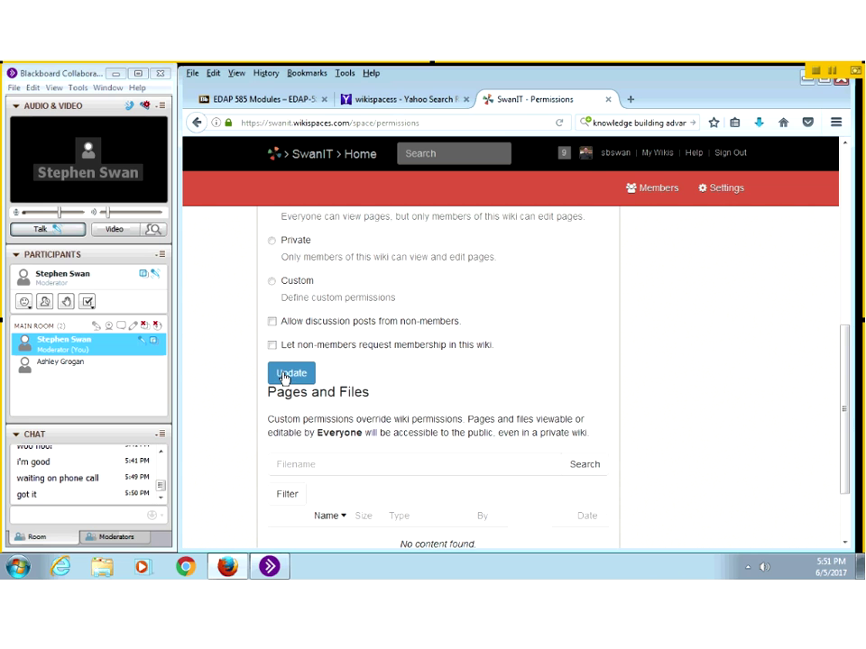
click(290, 372)
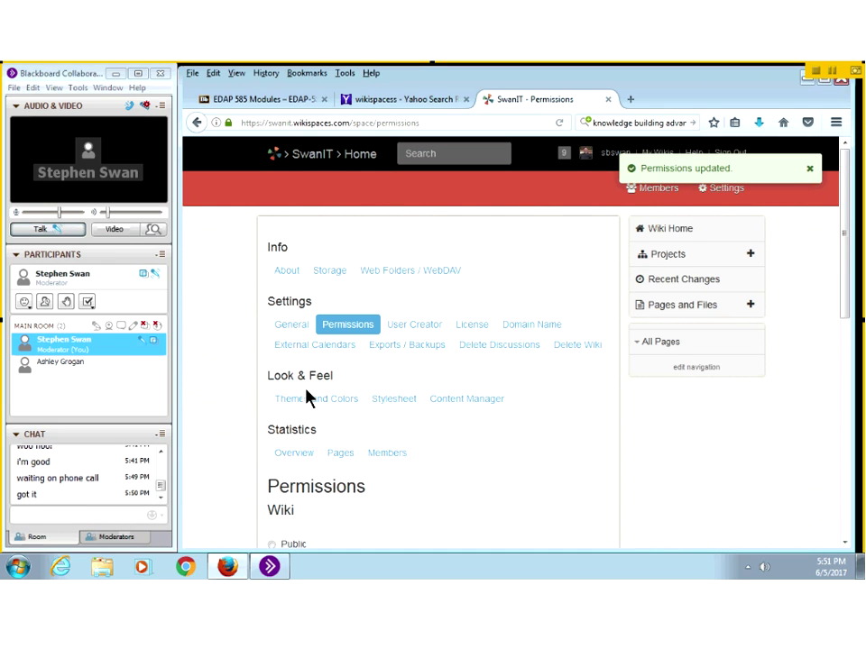
scroll(307, 397, down, 2)
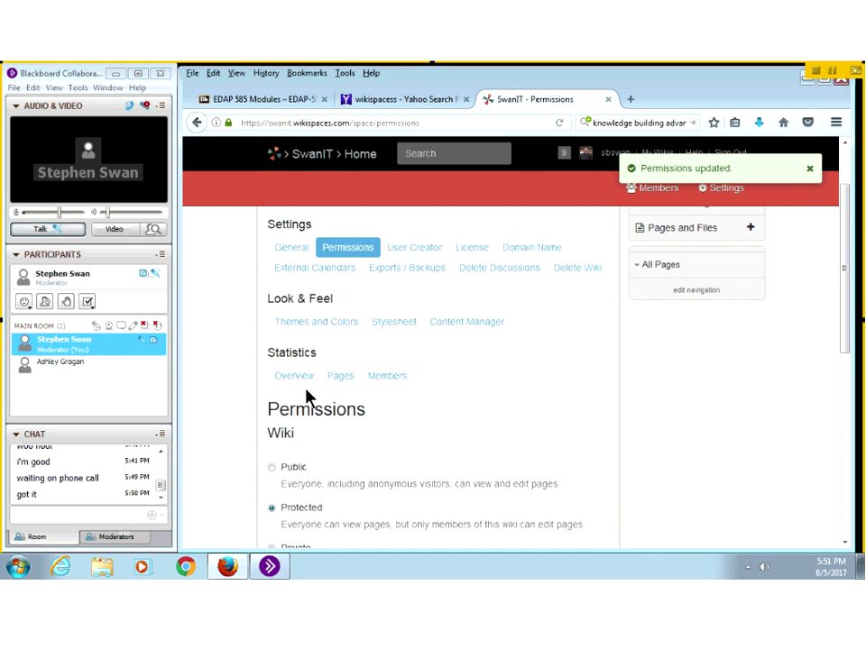
scroll(307, 396, up, 2)
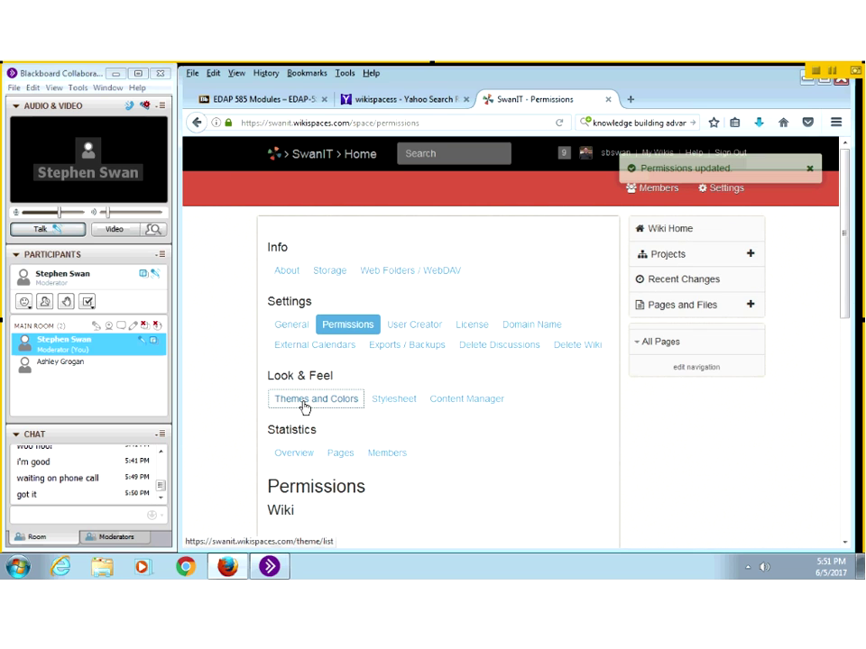
Step: Apply the Flex theme from the Themes and Colors settings
click(305, 408)
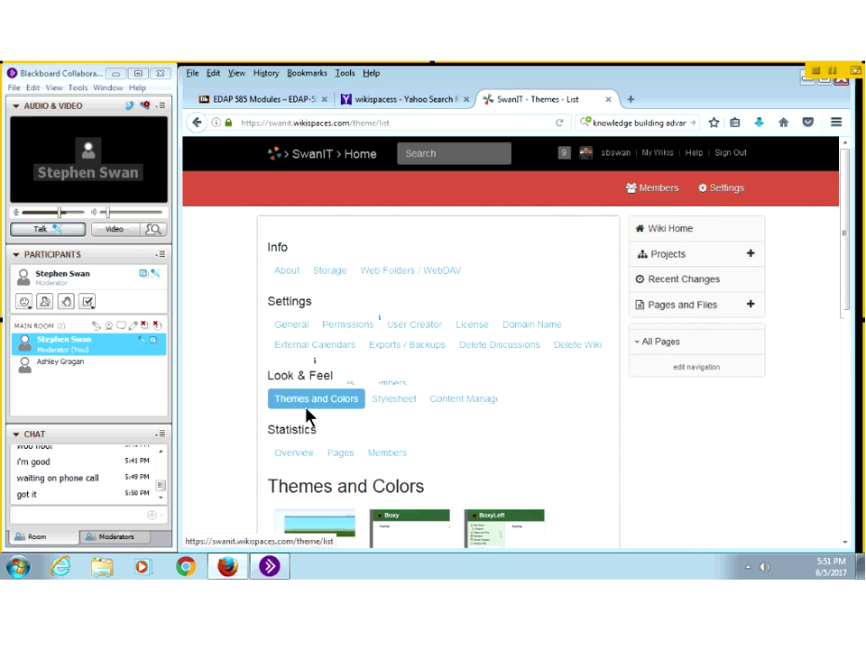
scroll(307, 415, down, 5)
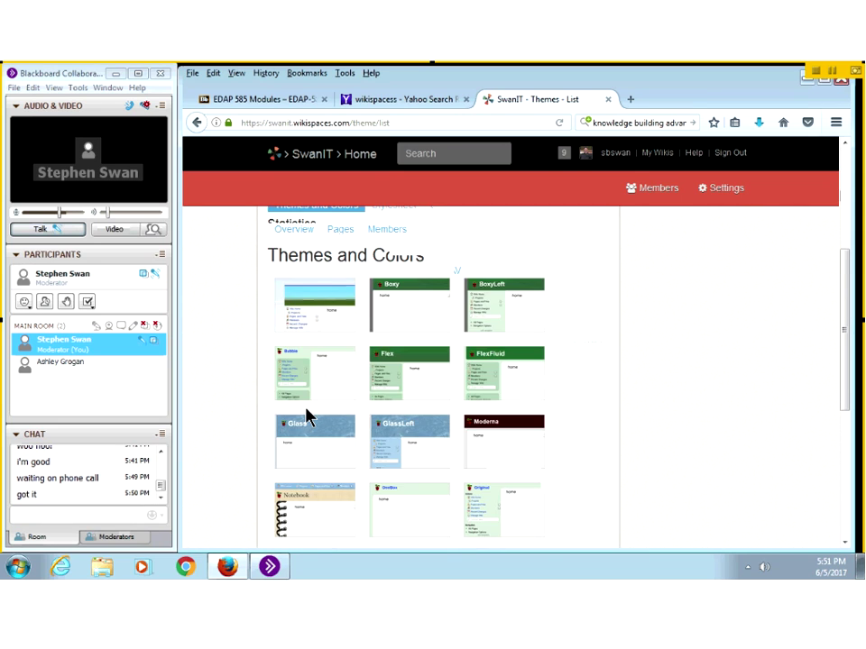
scroll(306, 415, up, 3)
scroll(305, 408, down, 10)
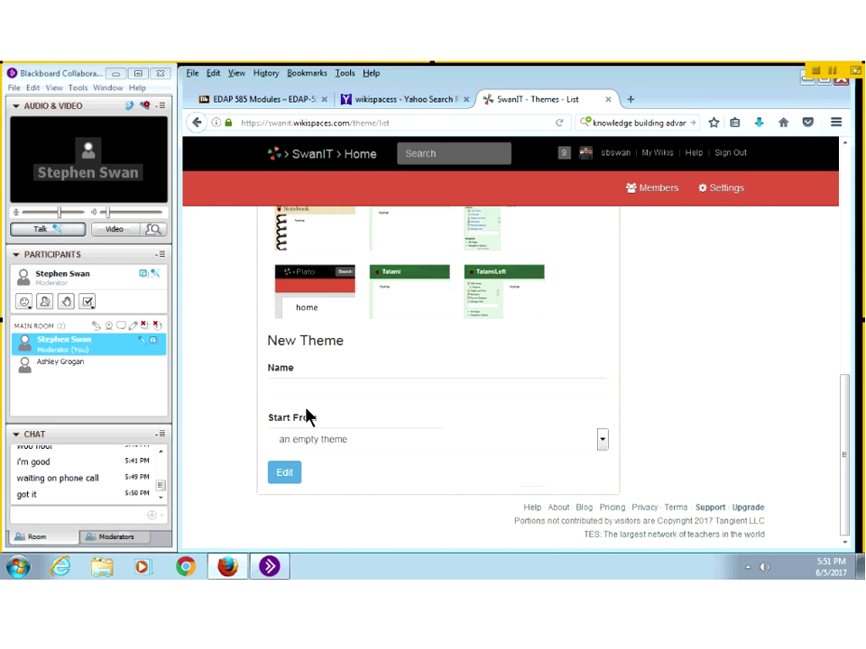
scroll(305, 408, up, 10)
click(299, 401)
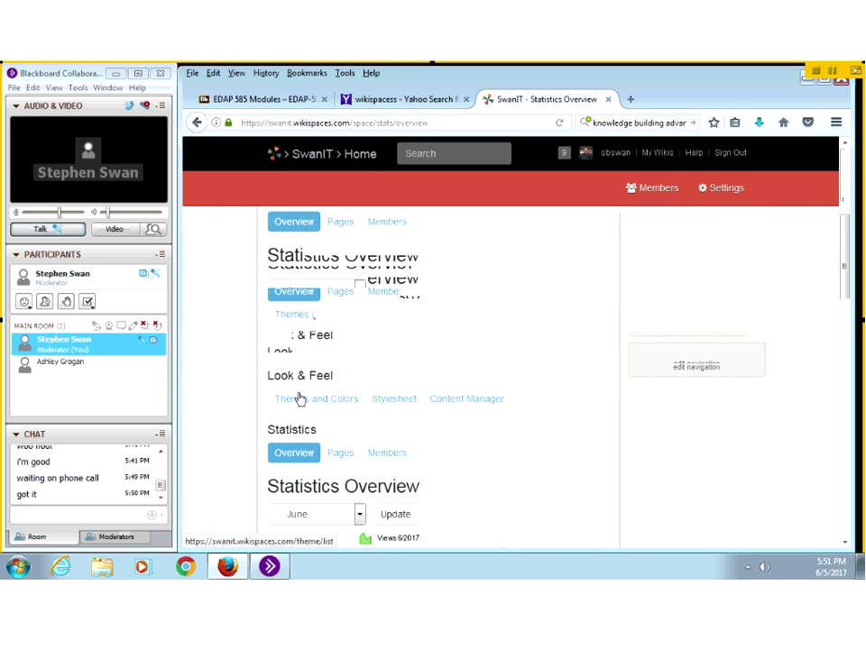
click(293, 402)
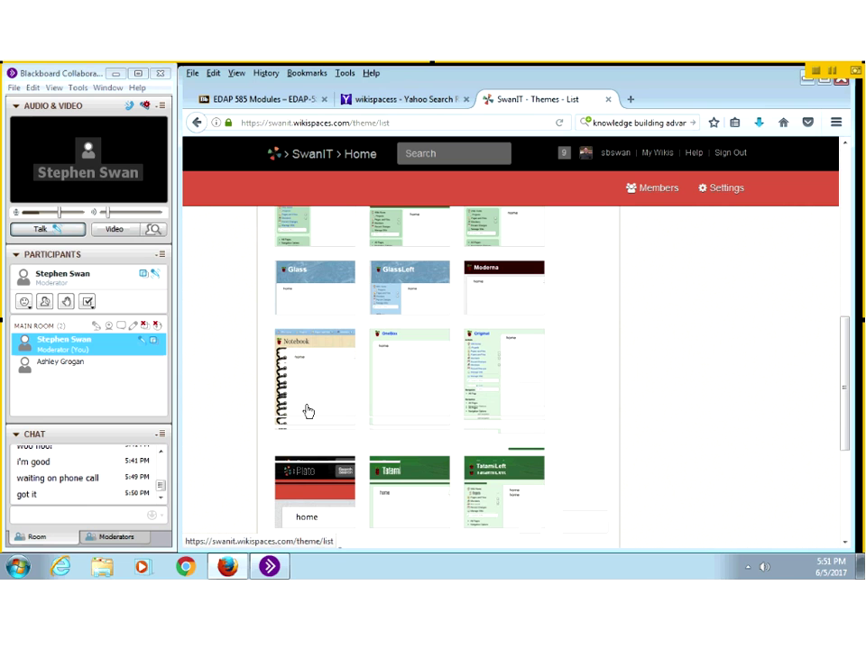
scroll(291, 451, up, 2)
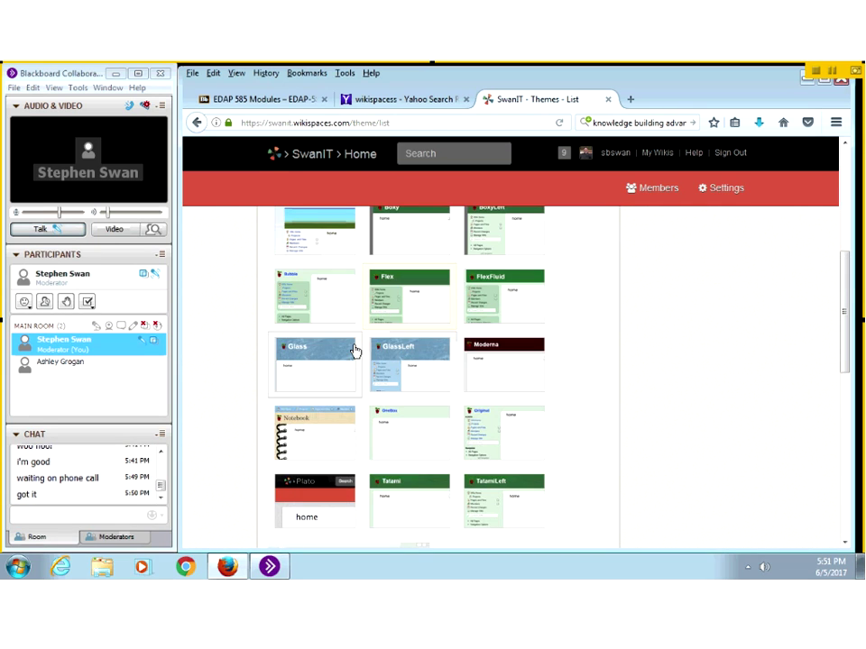
scroll(355, 349, down, 5)
scroll(354, 353, down, 3)
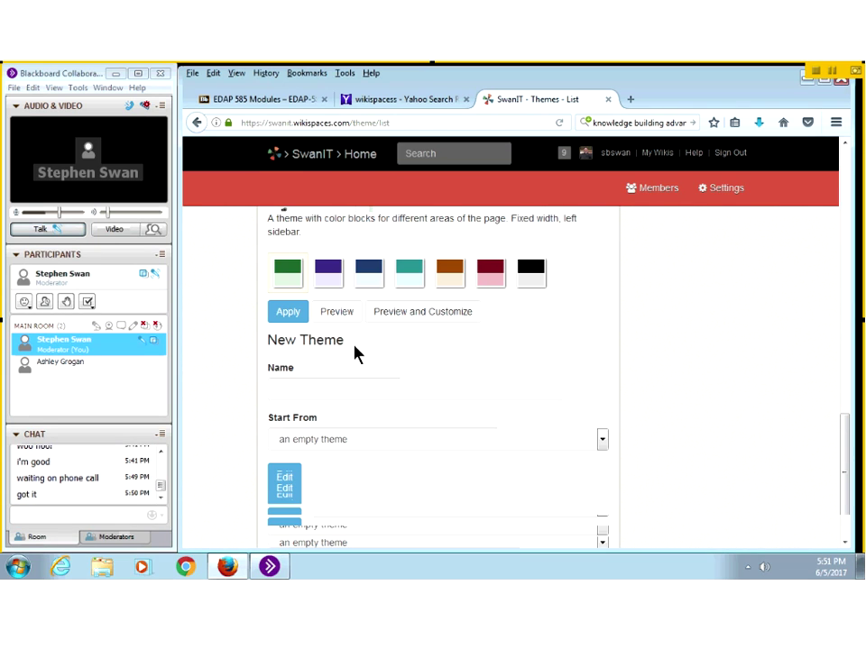
scroll(354, 354, up, 3)
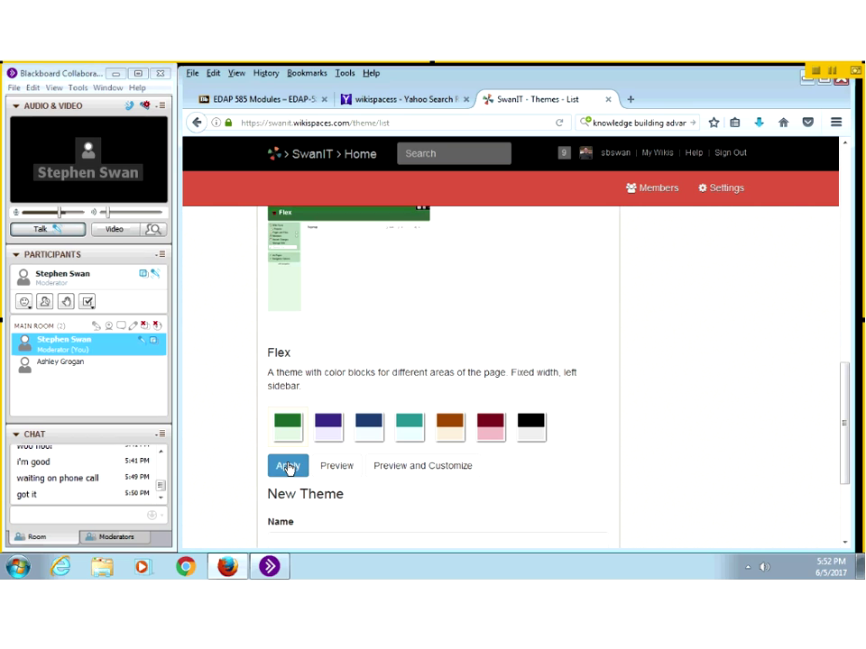
click(287, 467)
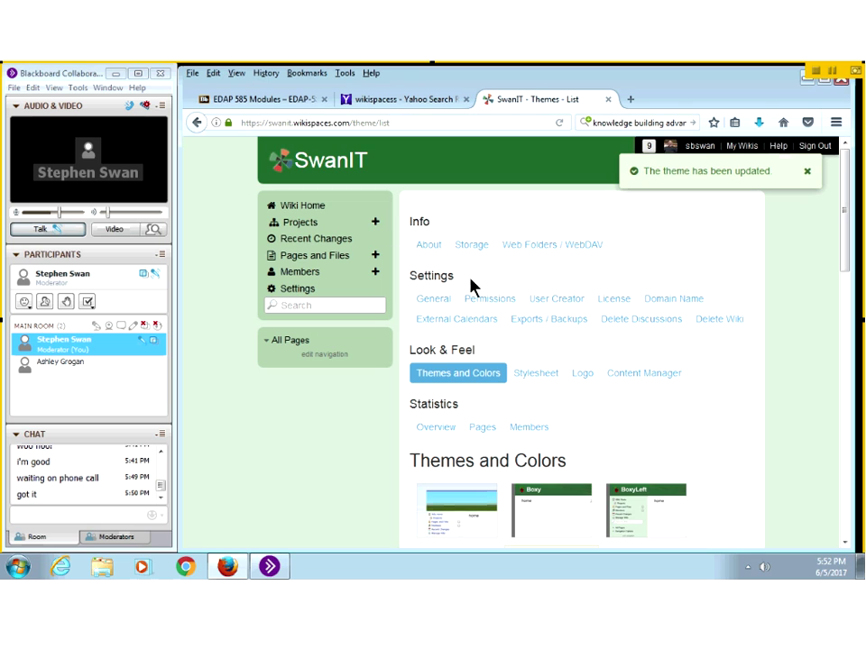
Step: Dismiss the theme-updated notice and go to the Logo settings' New Logo section
click(805, 172)
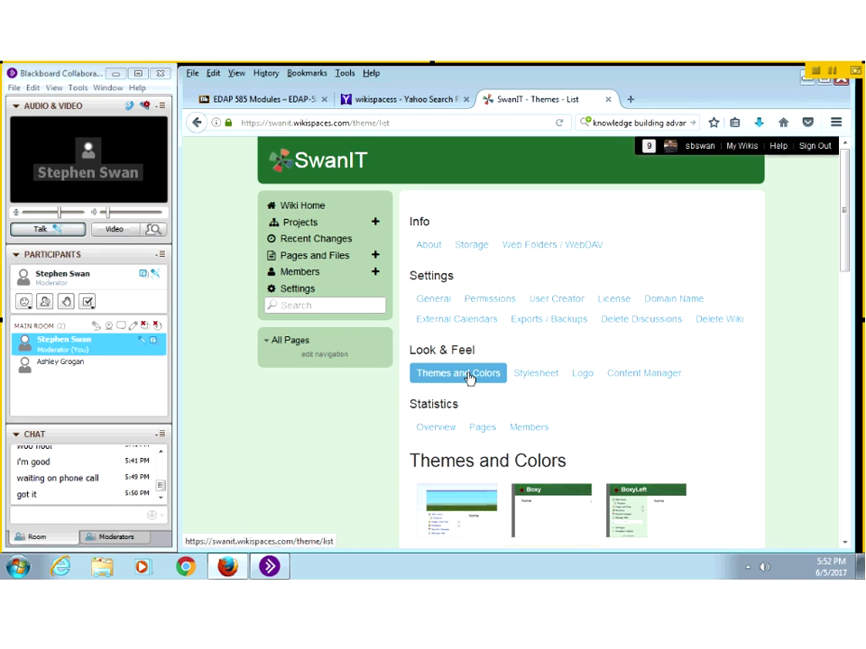
click(581, 380)
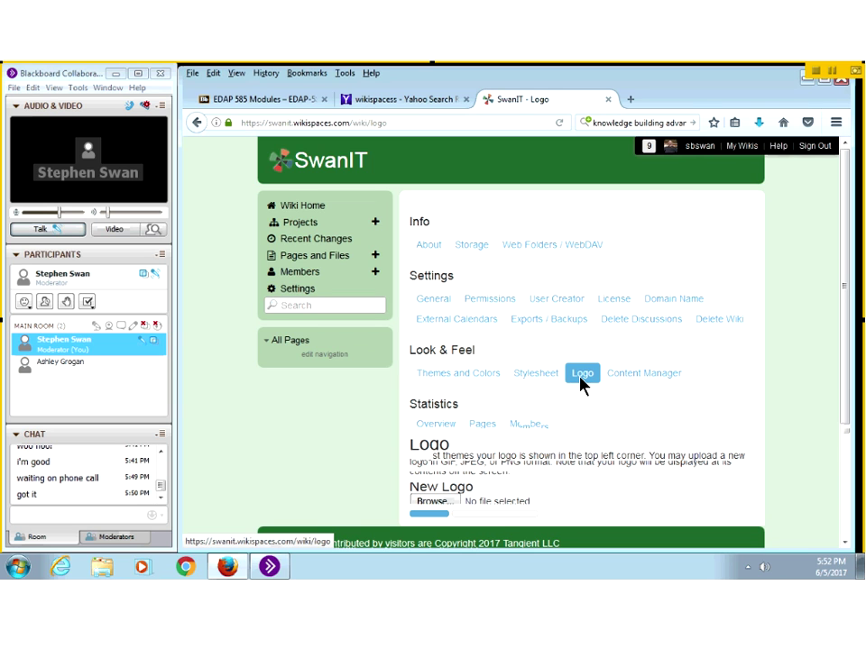
scroll(580, 382, down, 3)
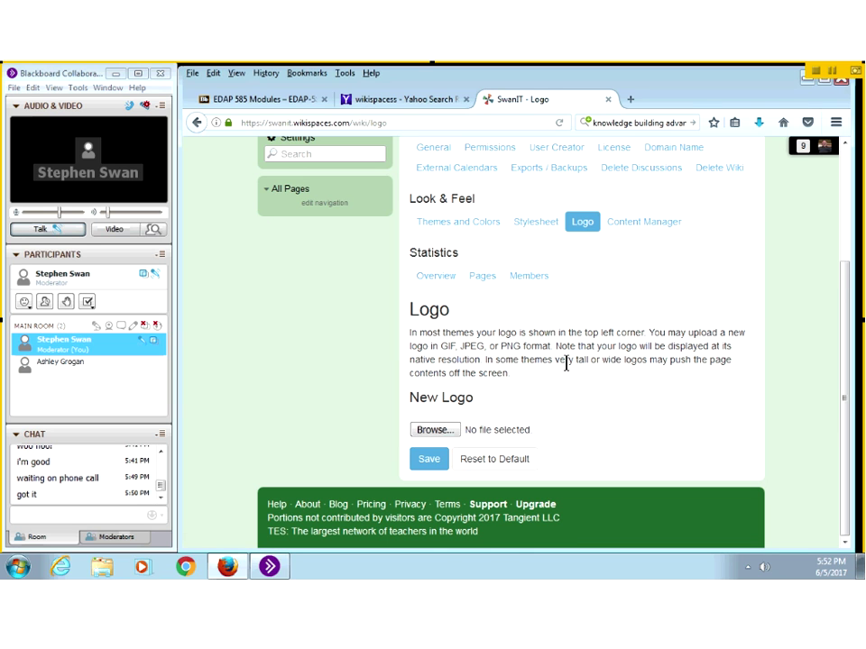
Step: Choose Koala.jpg from Pictures > Sample Pictures as the logo upload file
click(430, 430)
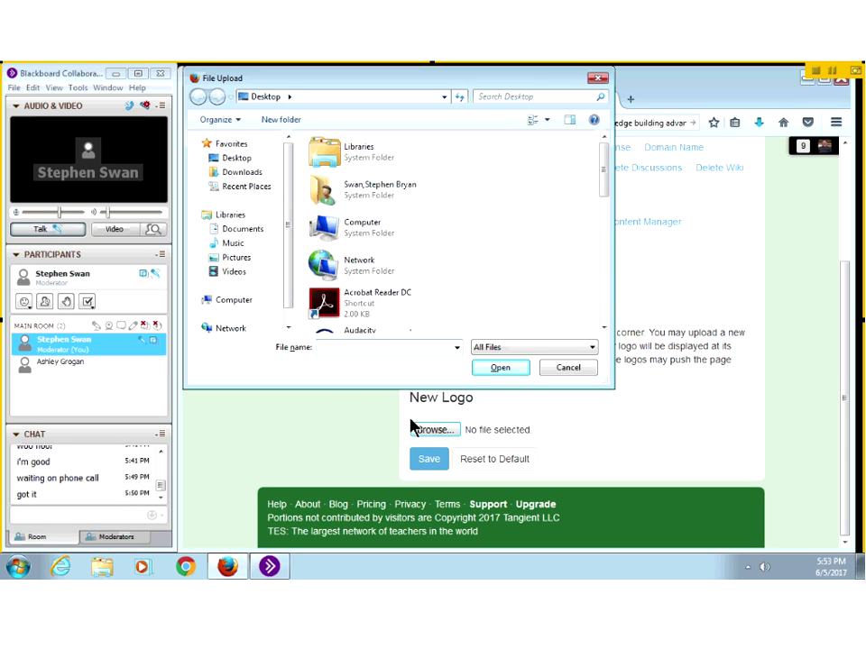
click(242, 161)
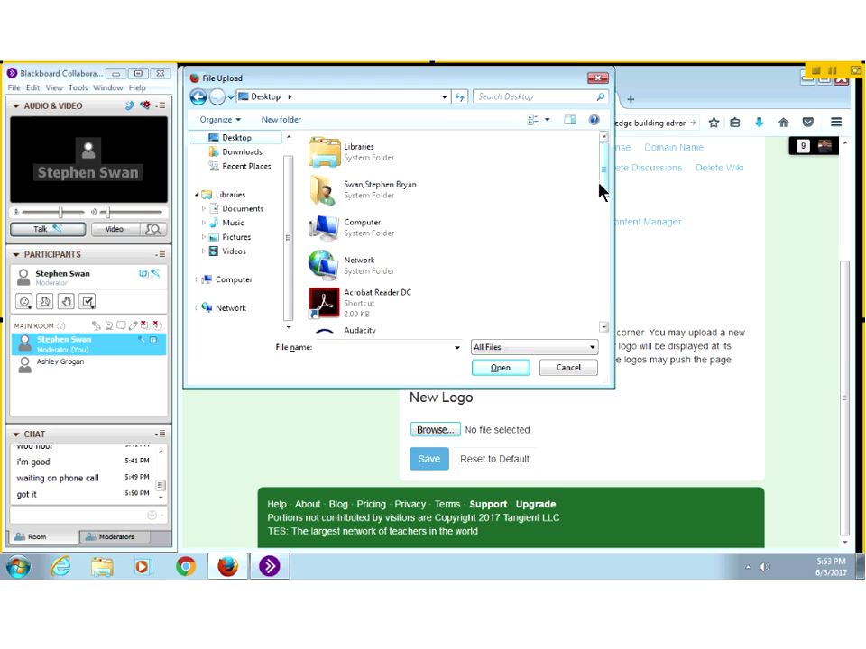
drag(599, 189, 564, 328)
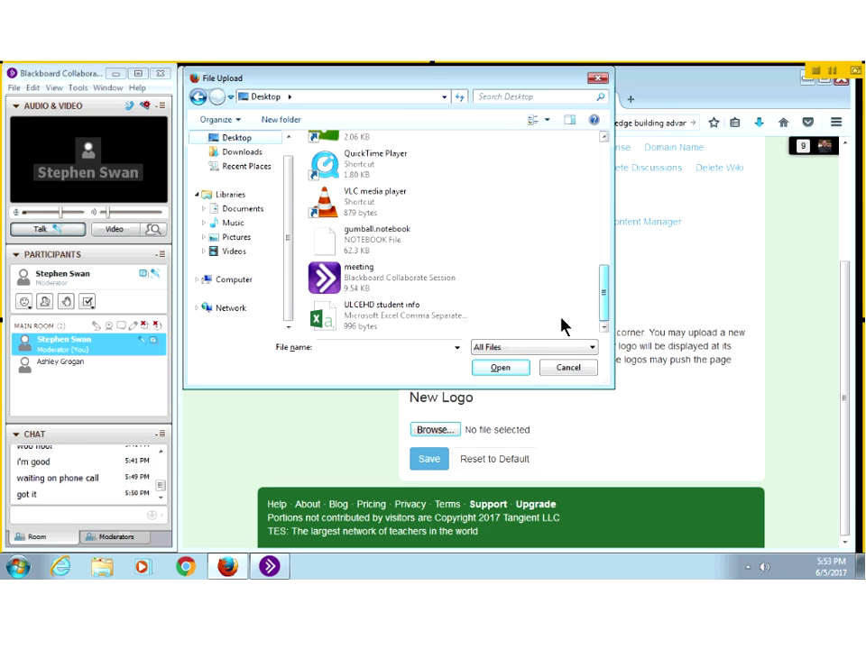
click(238, 237)
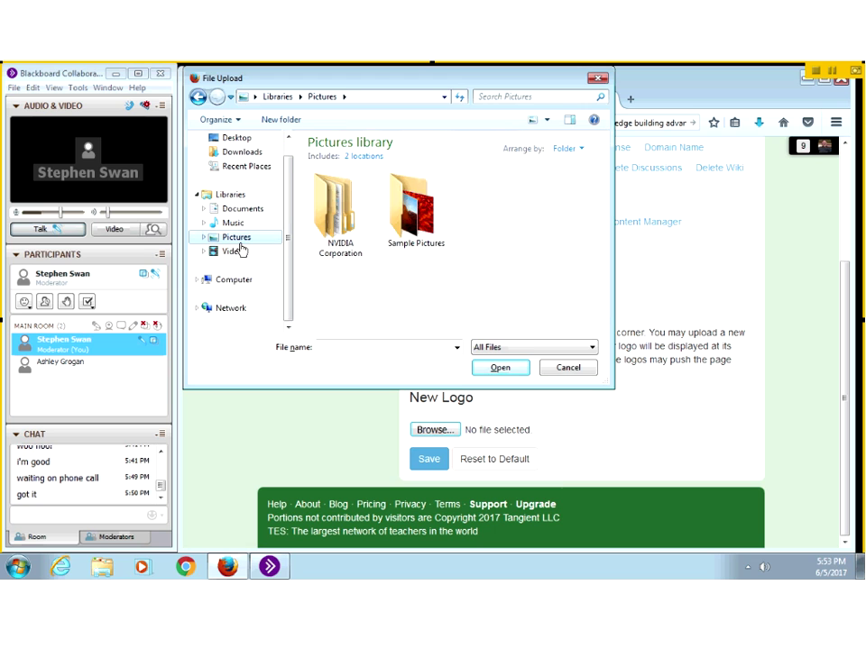
double_click(407, 228)
click(334, 275)
click(488, 368)
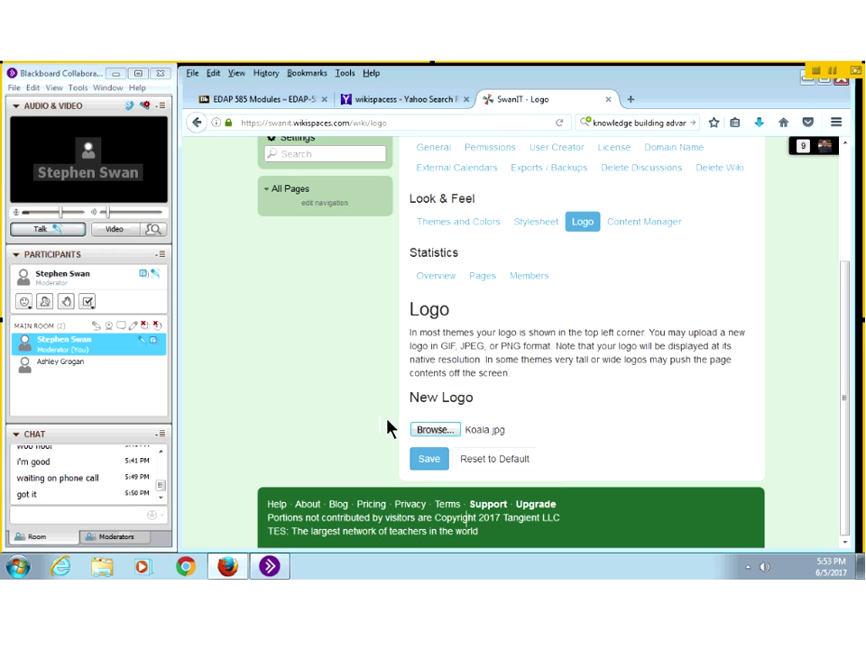
Step: Save Koala.jpg as the wiki logo, review the oversized koala header, and try Reset to Default
click(429, 464)
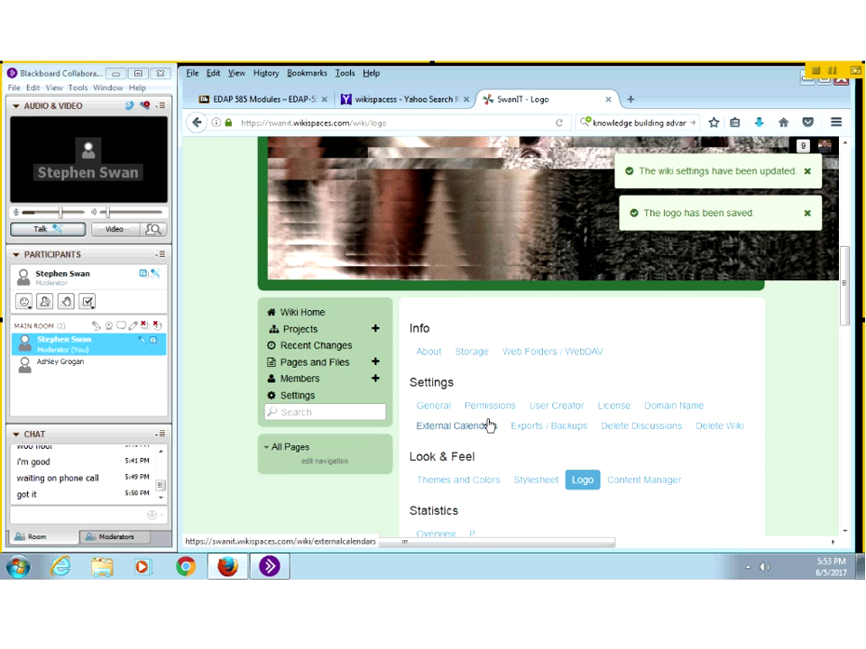
scroll(488, 426, up, 5)
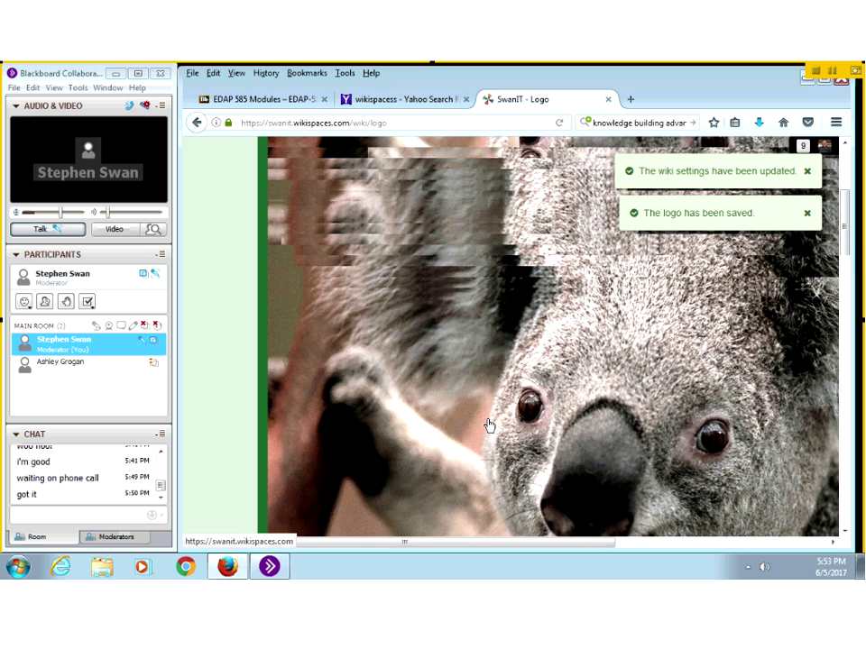
scroll(488, 426, down, 5)
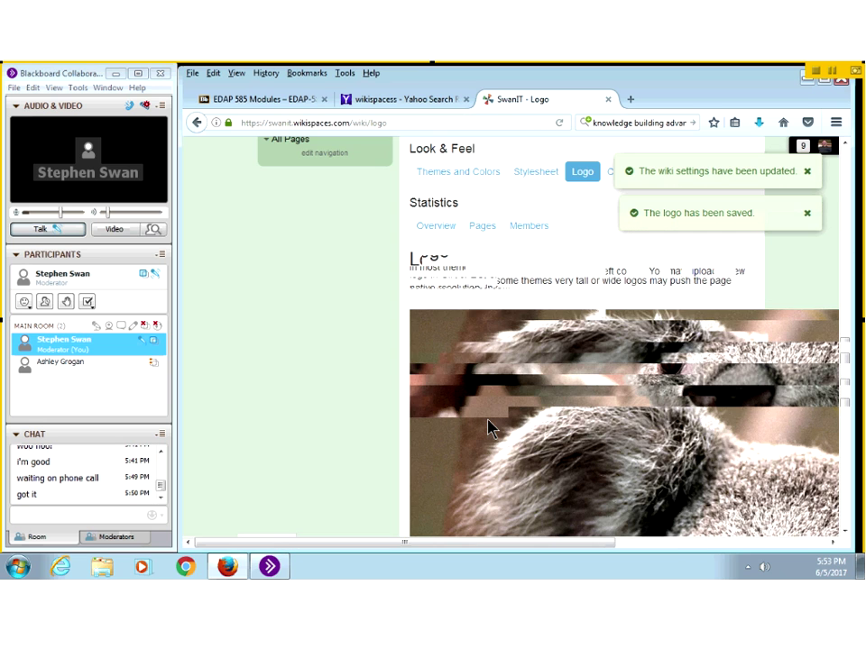
scroll(488, 427, down, 5)
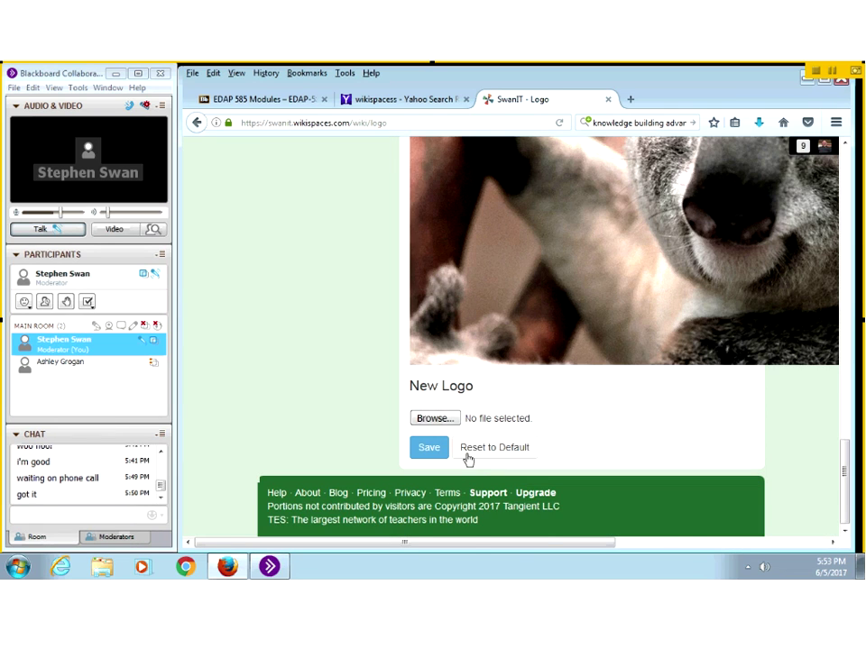
click(473, 448)
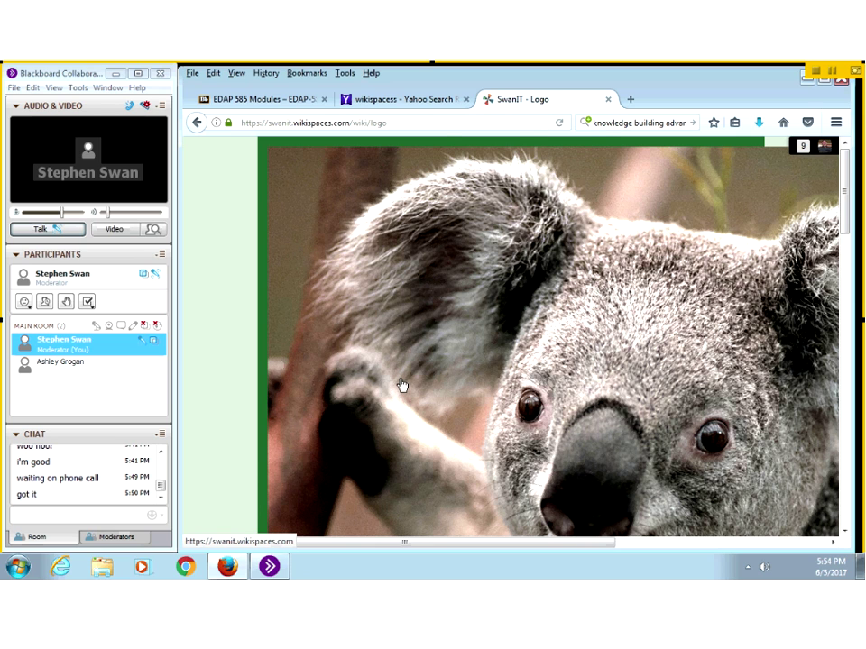
scroll(402, 385, down, 10)
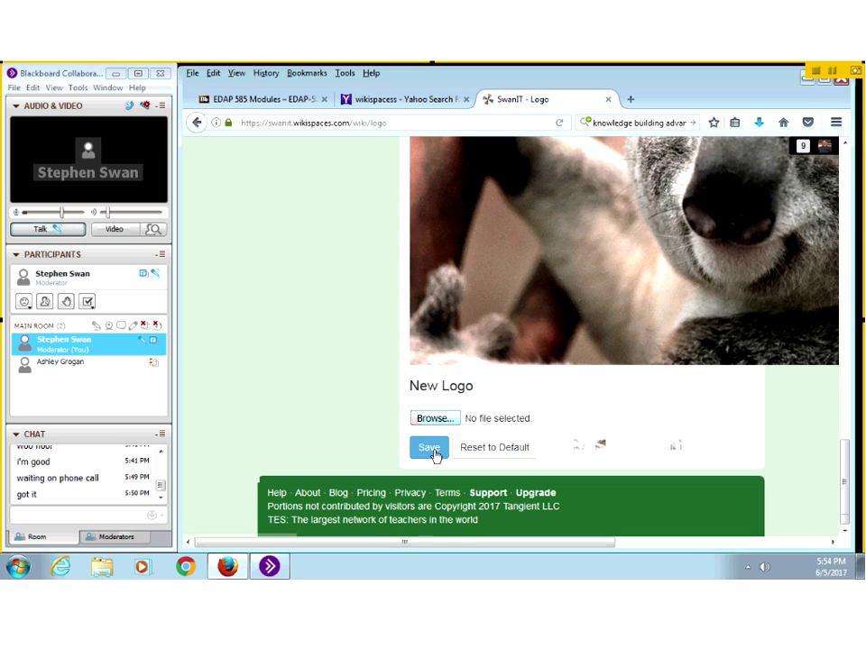
Step: Reset the SwanIT logo to the default and save the wiki settings
click(483, 448)
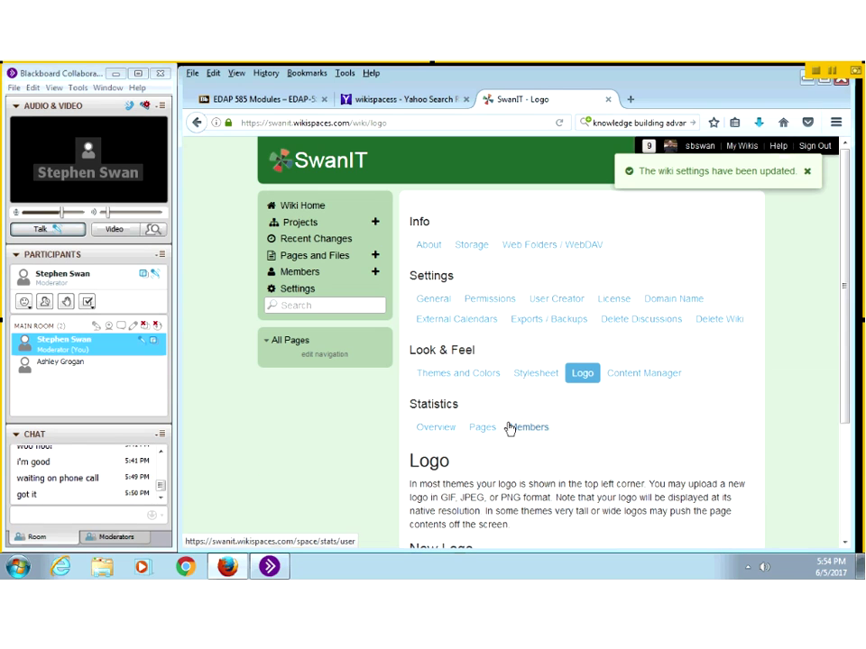
scroll(510, 429, down, 3)
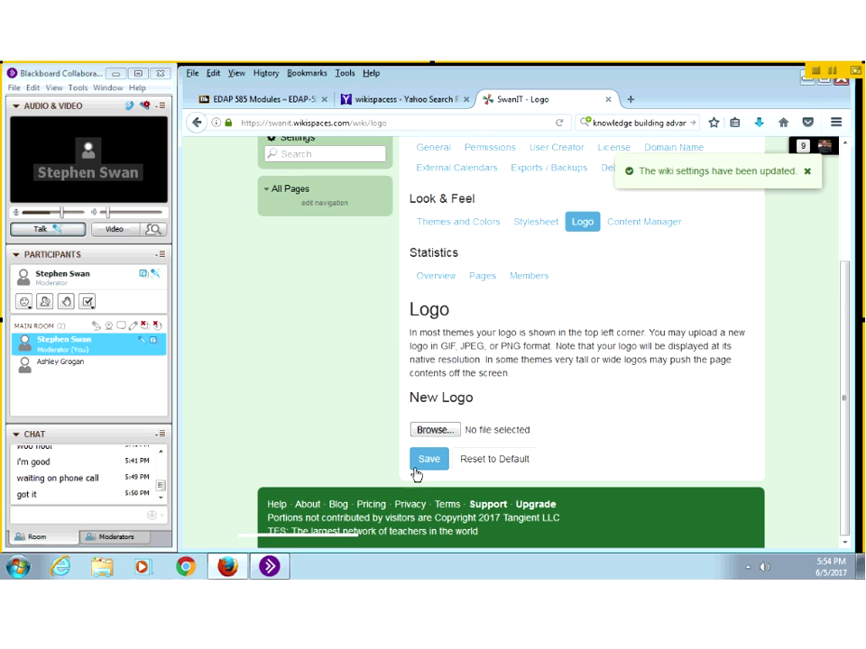
click(422, 466)
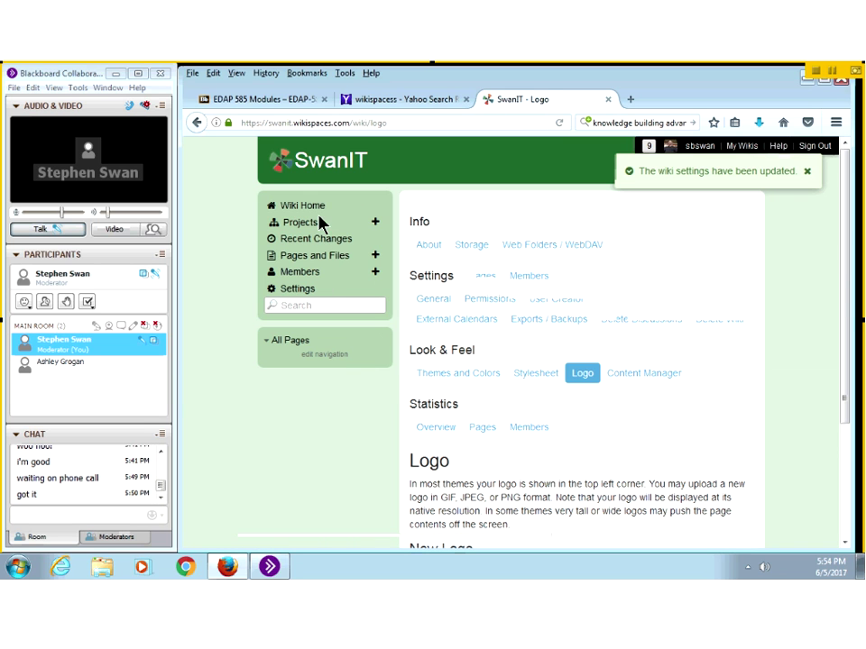
Step: Go to the SwanIT Wiki Home page and open it in the editor
click(307, 207)
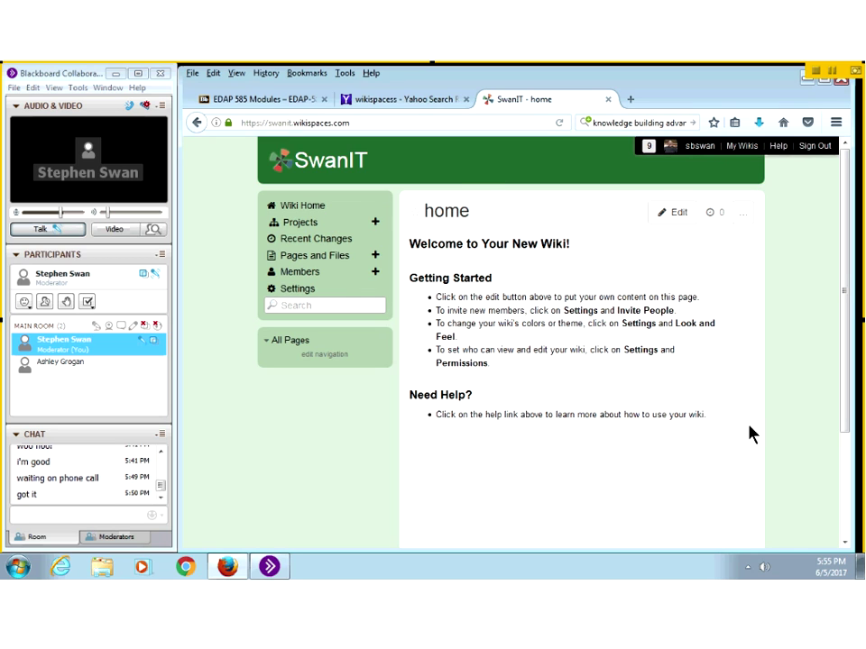
click(676, 217)
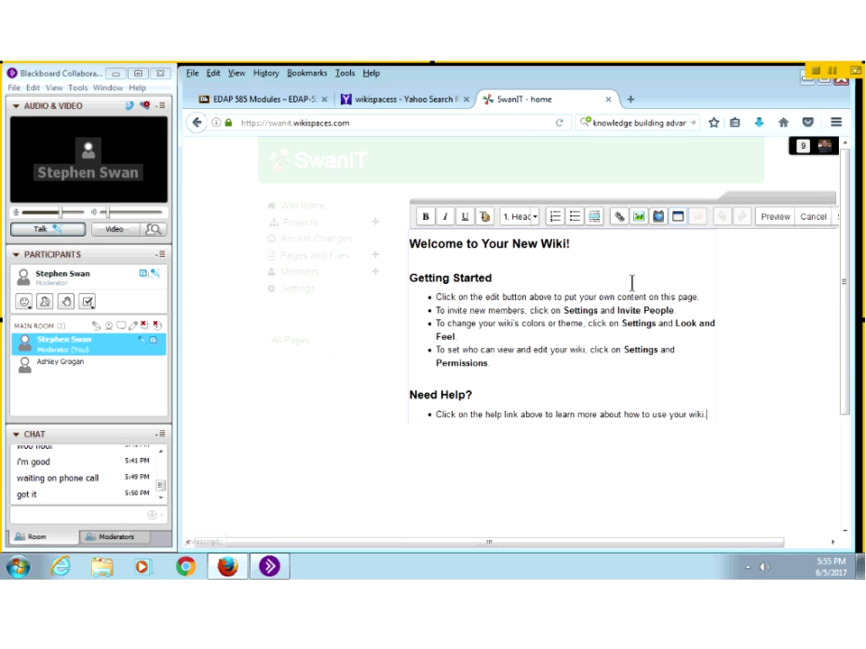
Step: Delete the welcome text and set the text style to Times New Roman at 140% size
drag(707, 414, 374, 259)
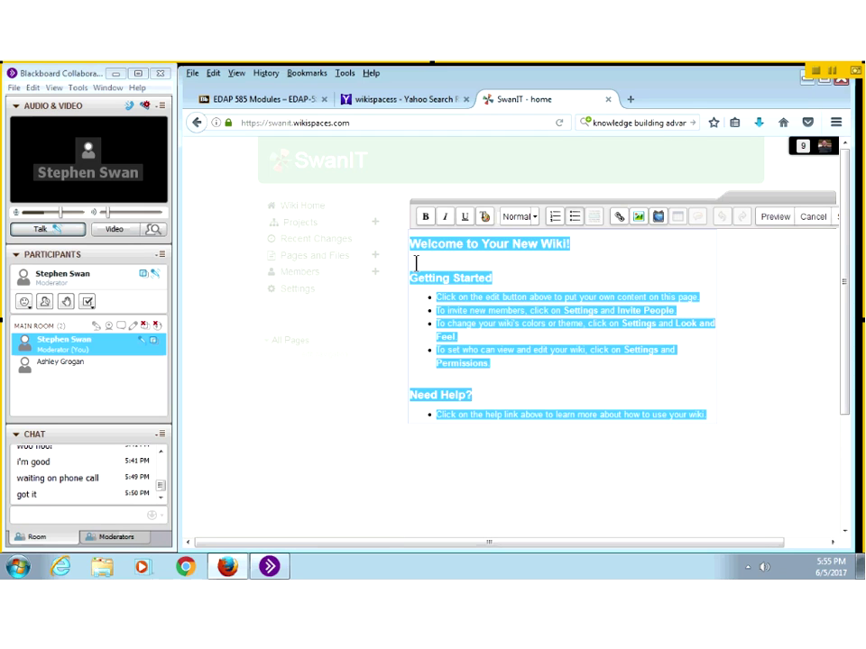
key(Delete)
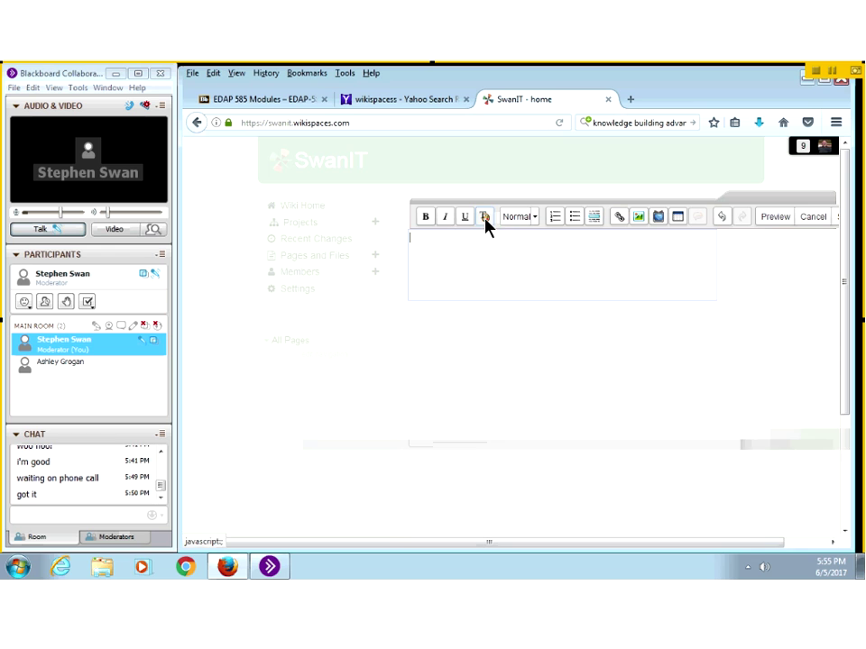
click(484, 220)
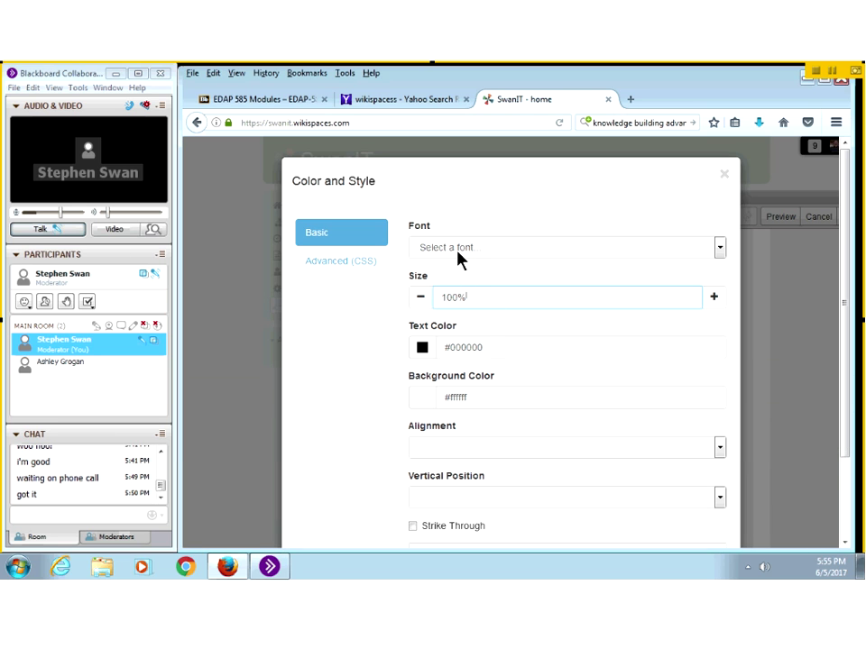
click(458, 248)
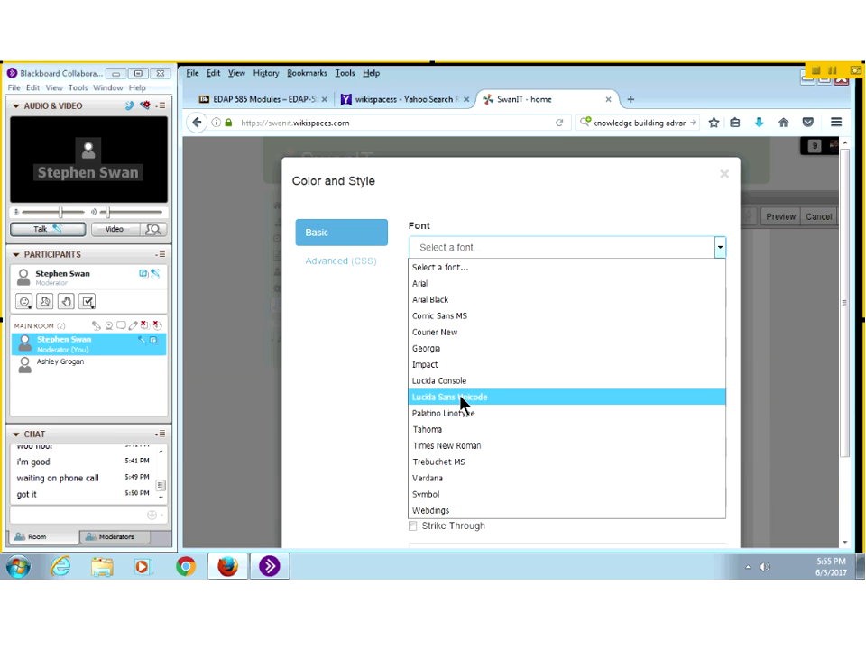
click(471, 448)
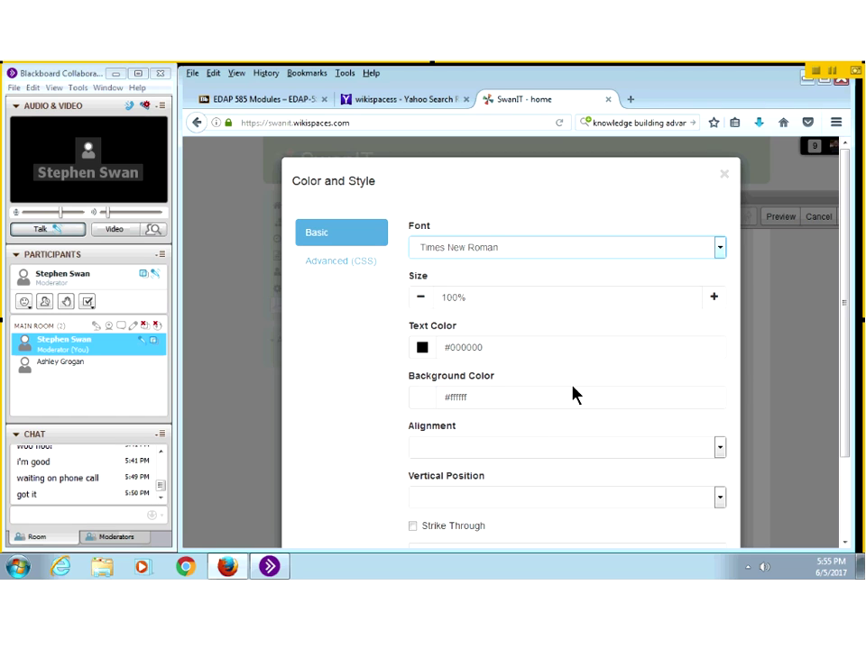
click(715, 301)
click(712, 309)
scroll(649, 342, down, 2)
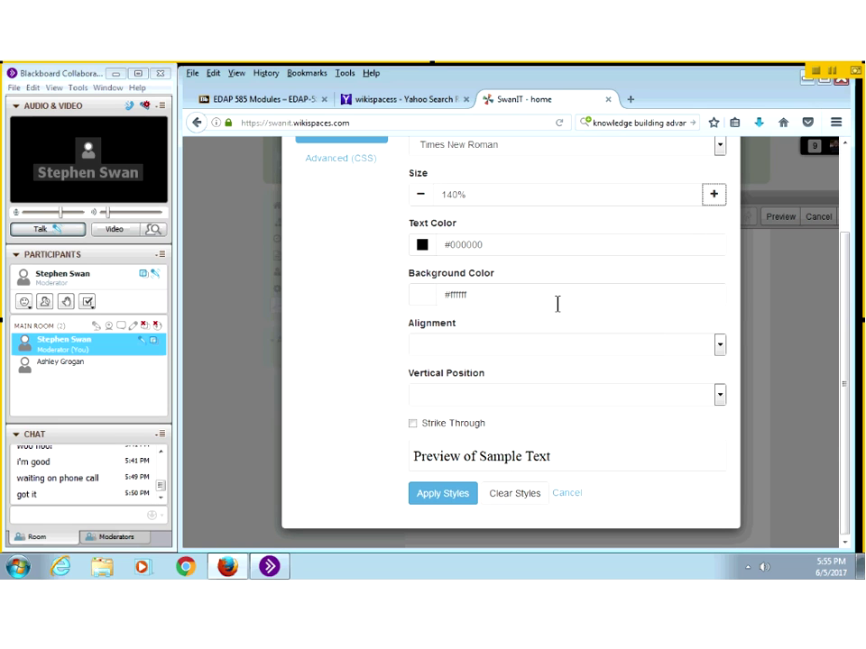
click(443, 496)
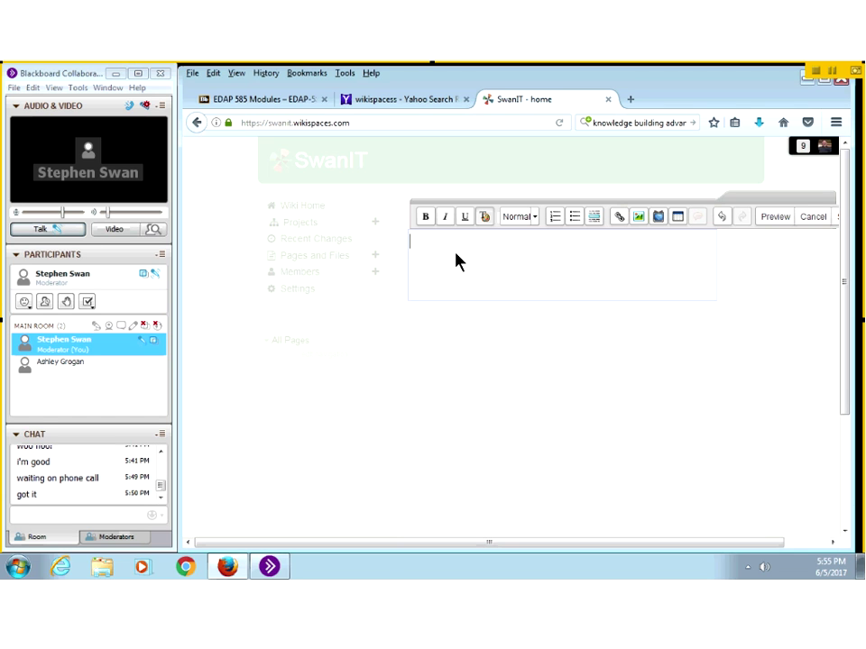
Step: Type 'This is my wiki where we can show all of my work in EDAP 585', correcting 'wheere'
text(Thi)
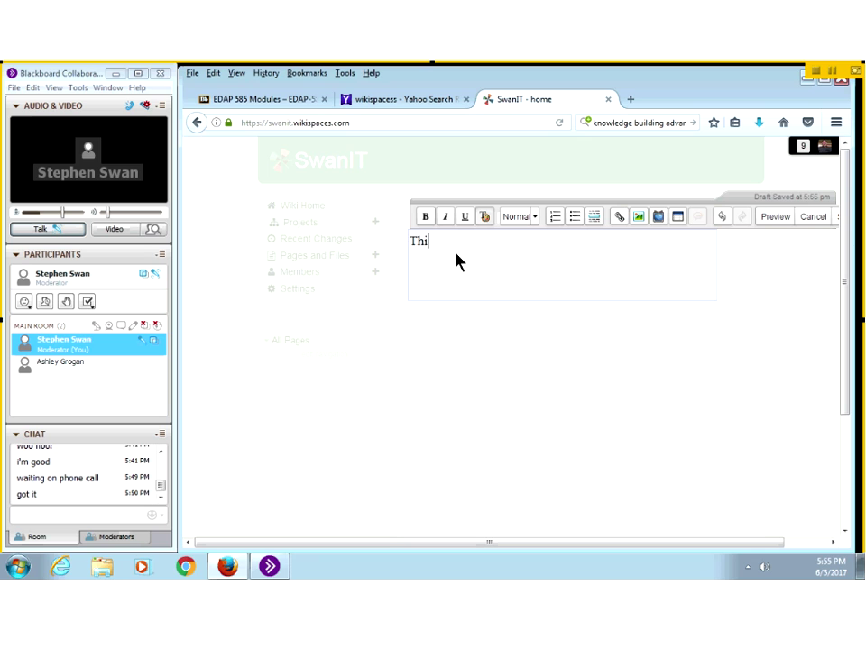
text(s is my )
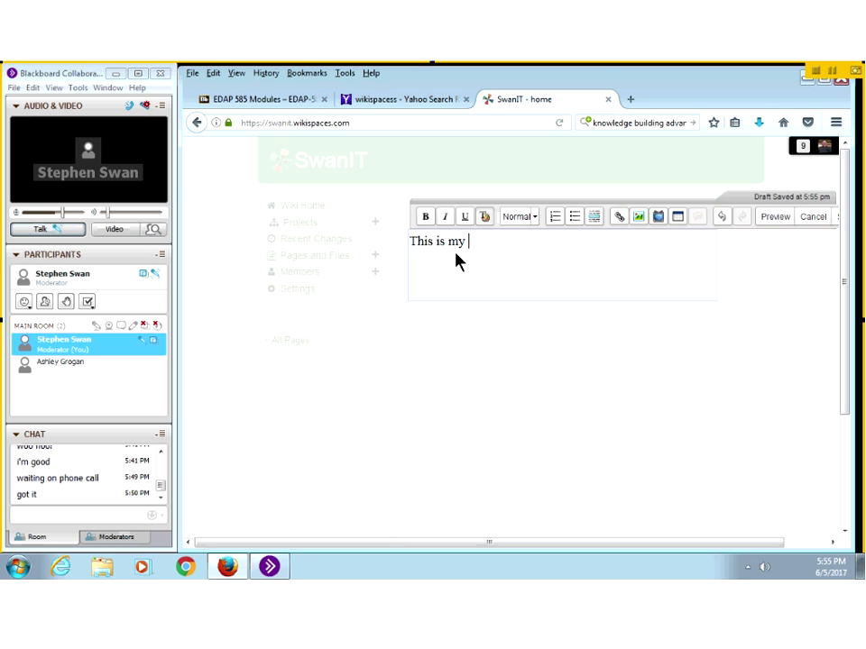
text(wiki wheere )
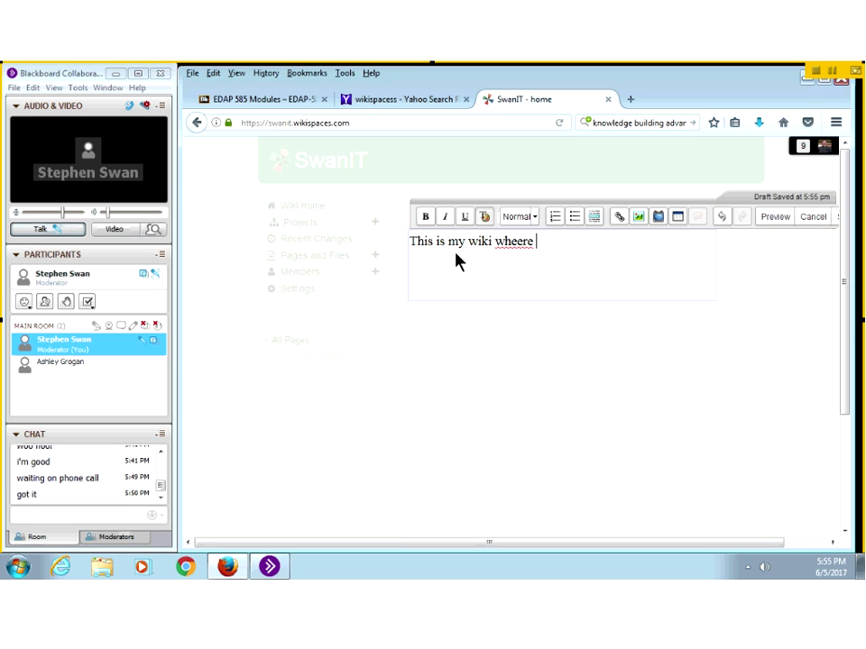
text(we can show a)
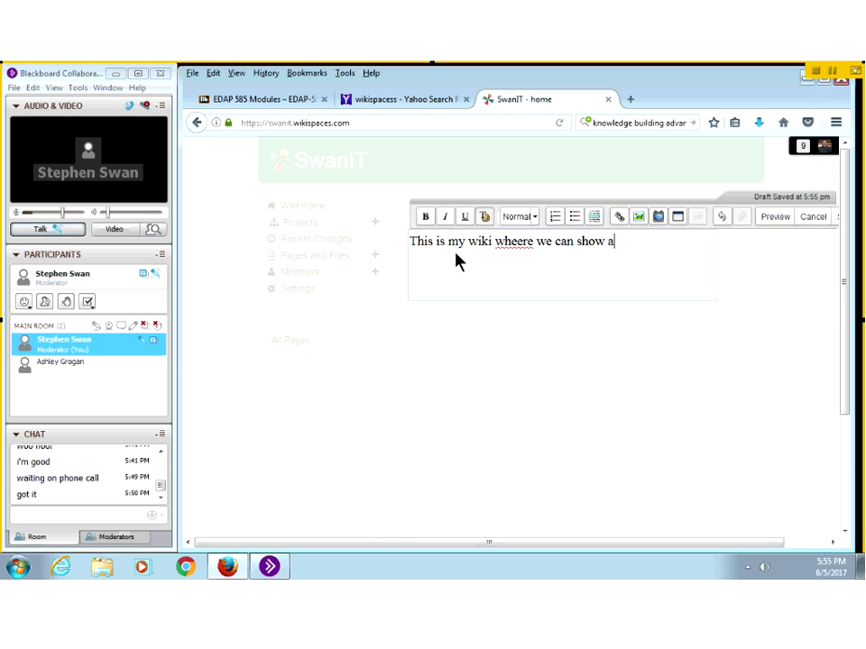
text(ll of my work in E)
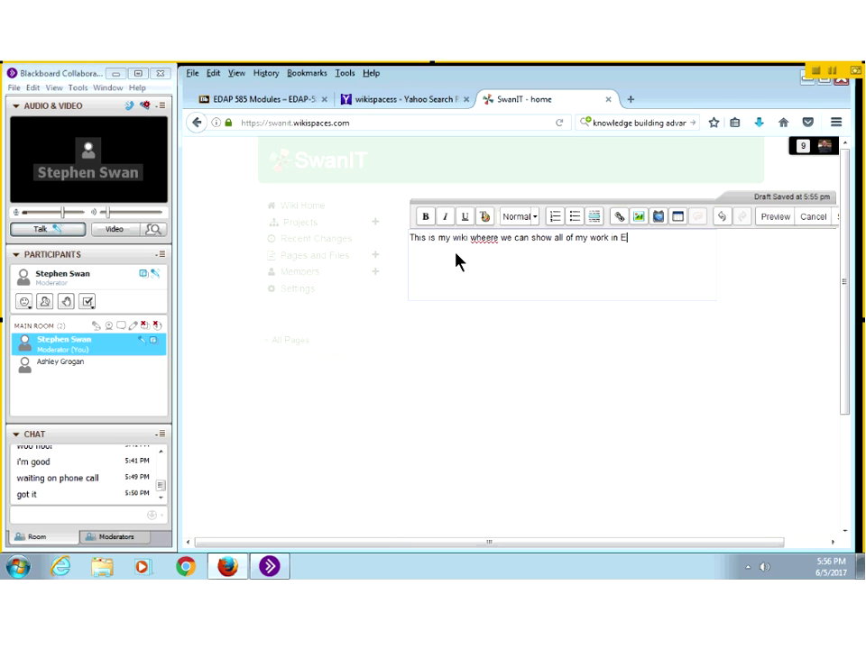
text(DAP 585)
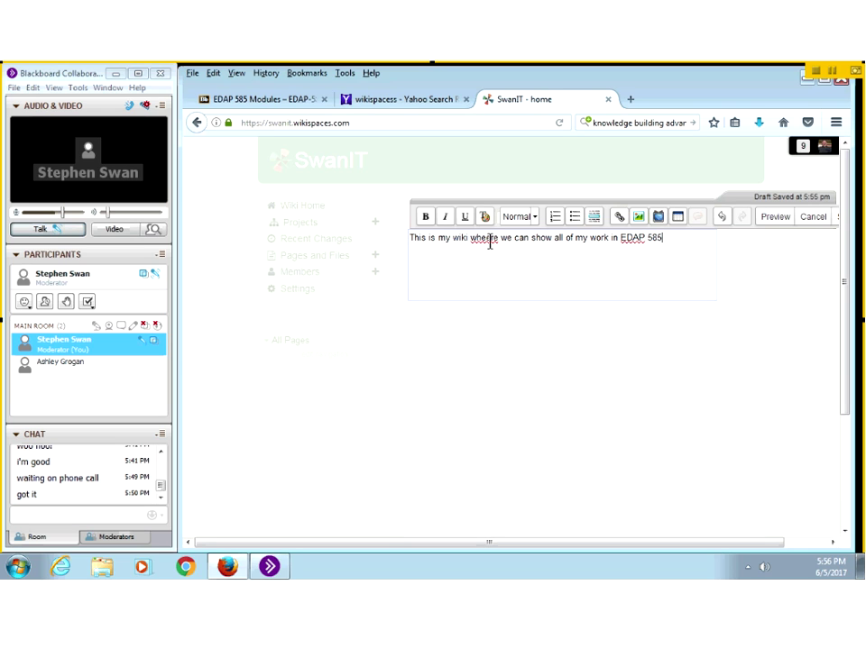
click(486, 239)
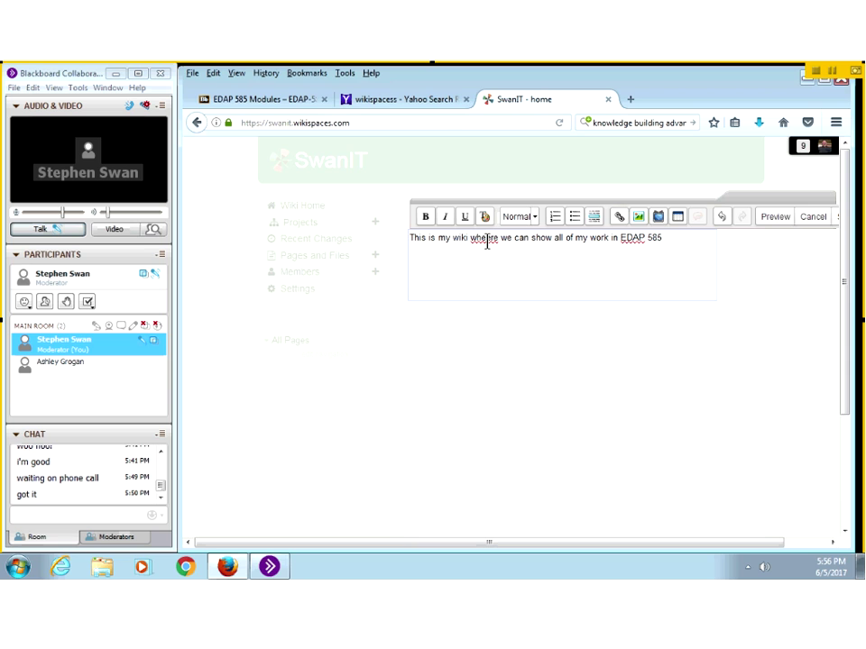
right_click(486, 239)
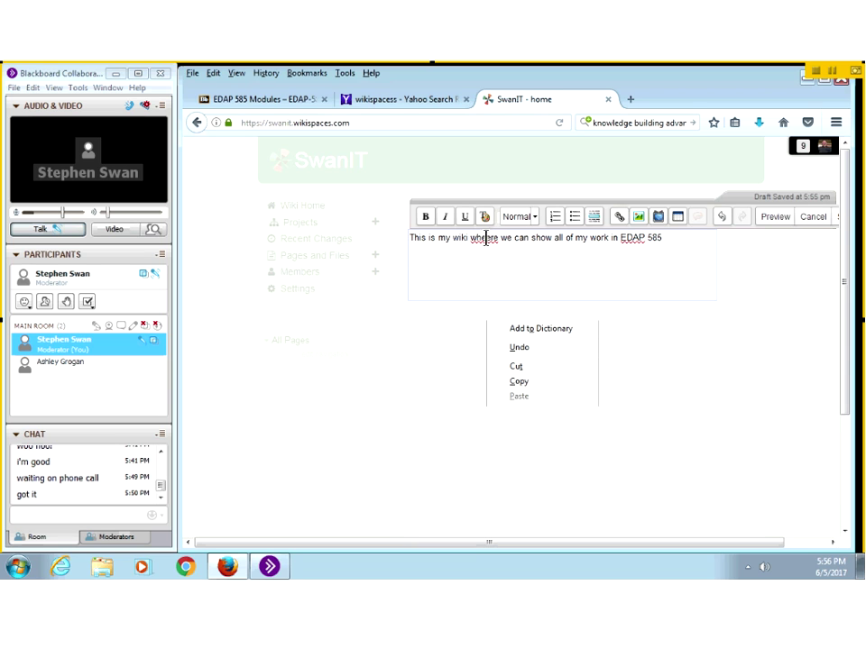
click(524, 249)
Step: Add a second line reading 'I am 585er.'
click(698, 240)
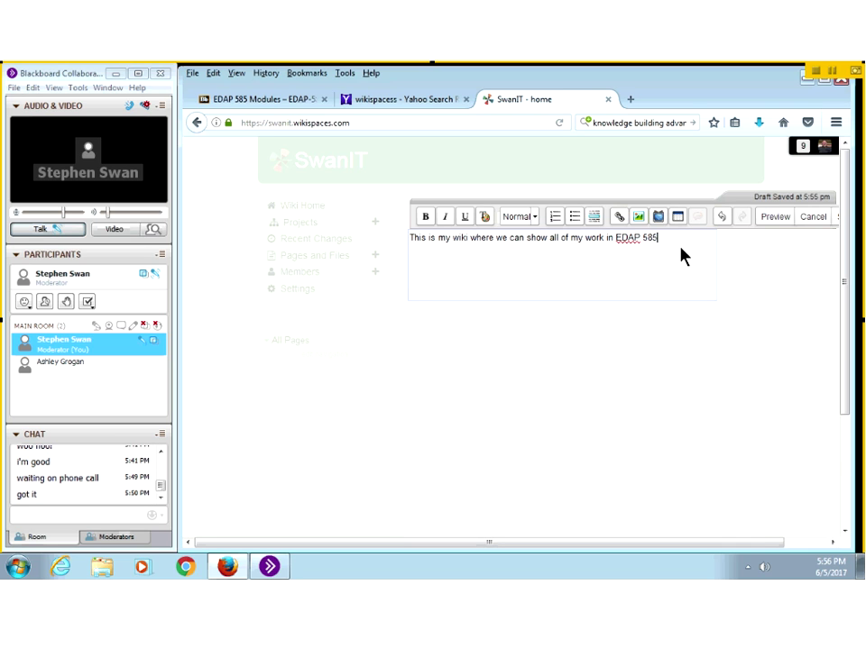
key(Return)
text(I am 585er.)
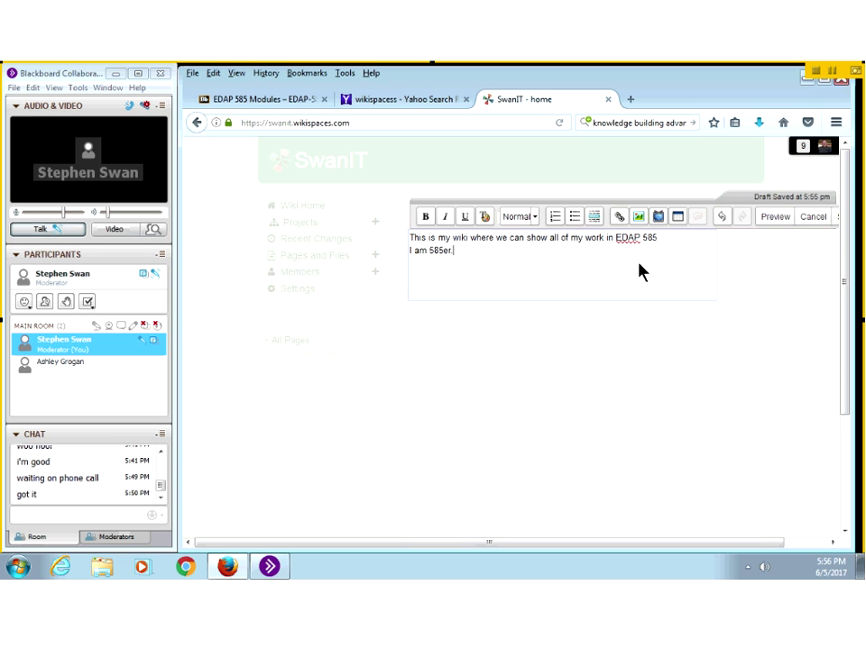
click(411, 238)
Step: Restyle all the home page text in Comic Sans MS at 130% and save the page
key(ctrl+a)
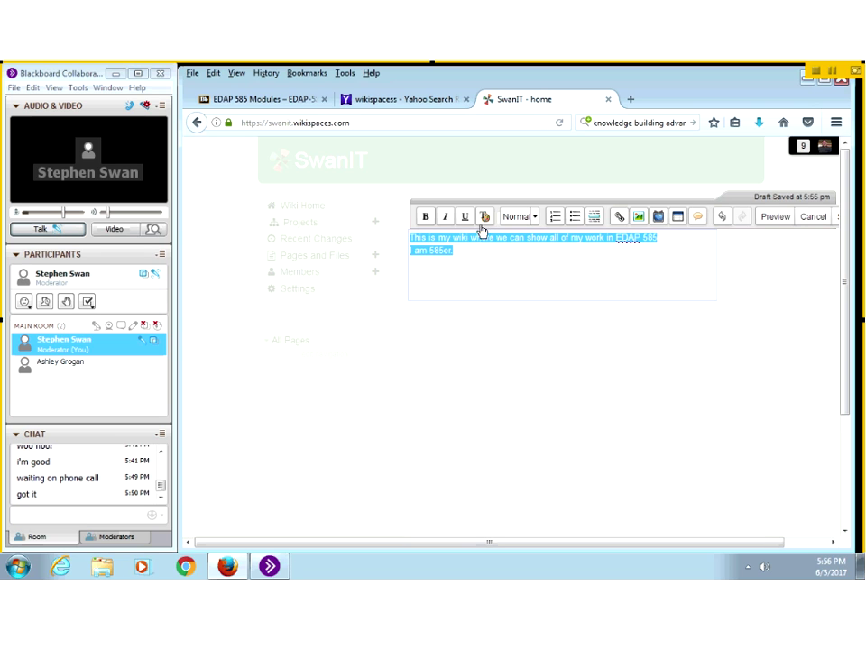
click(482, 217)
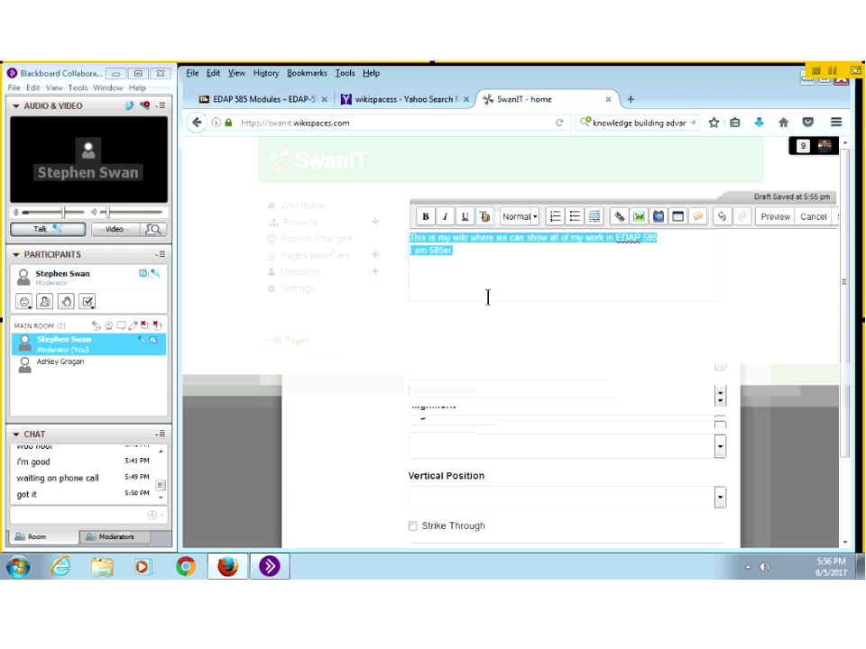
click(489, 253)
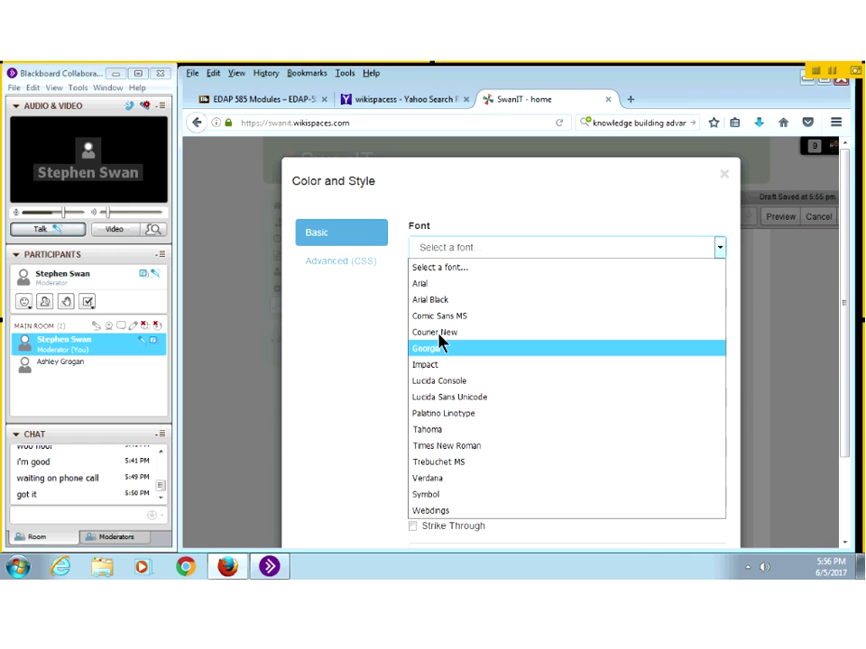
click(448, 317)
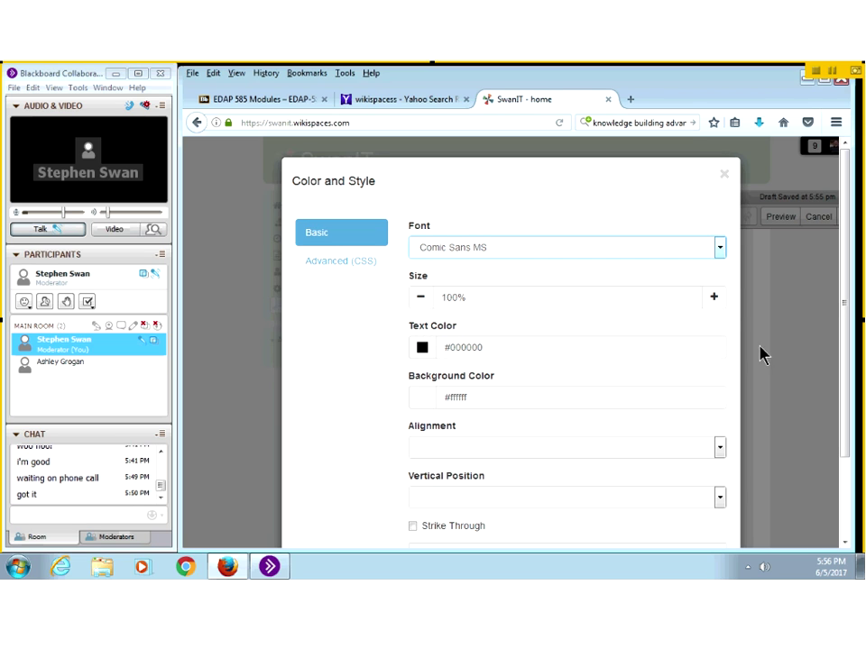
click(713, 299)
click(713, 298)
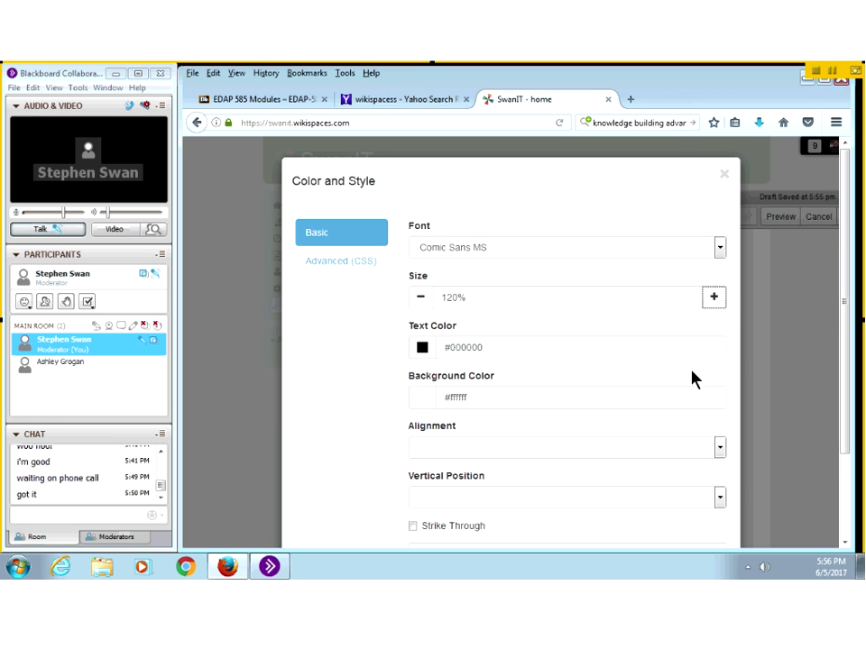
scroll(690, 370, down, 2)
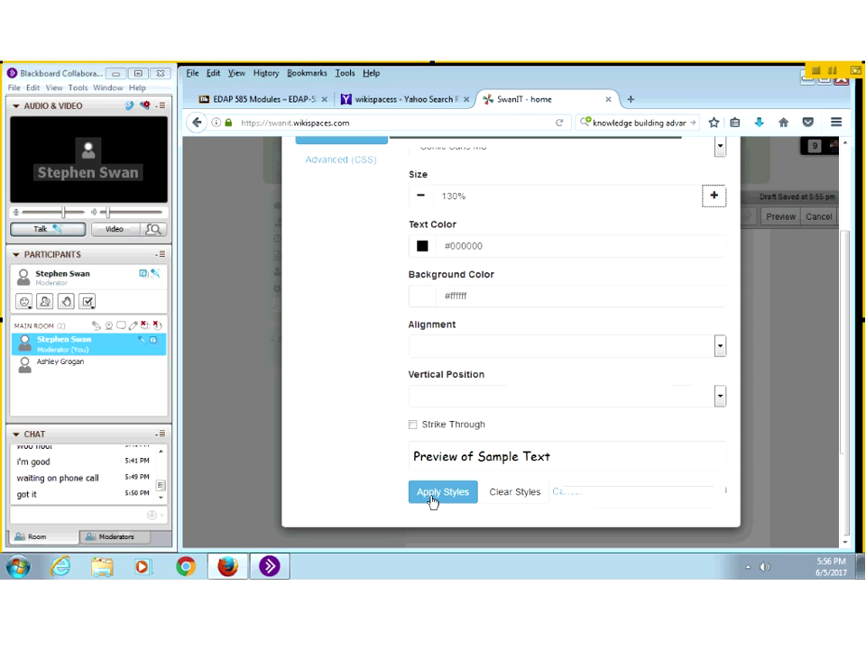
click(433, 501)
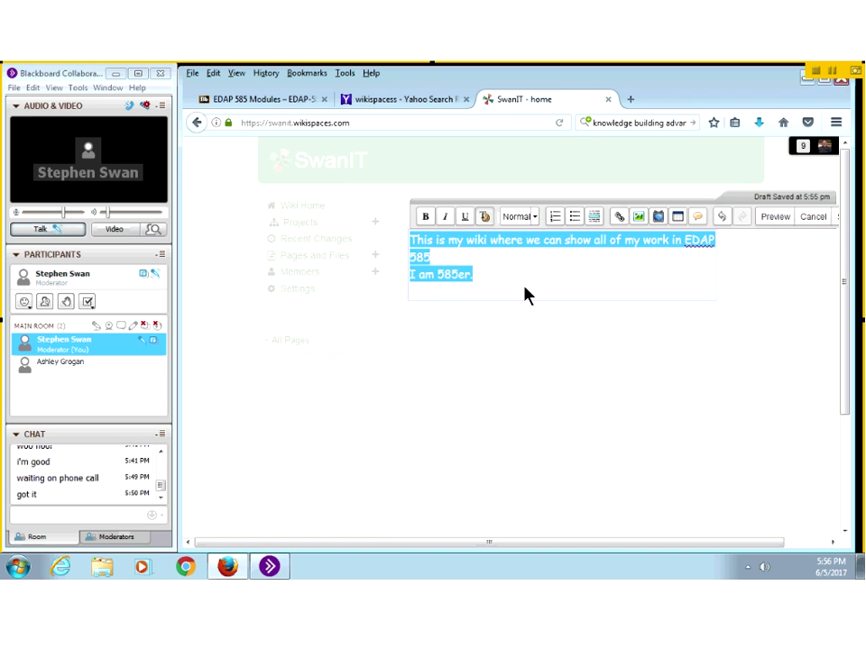
click(528, 307)
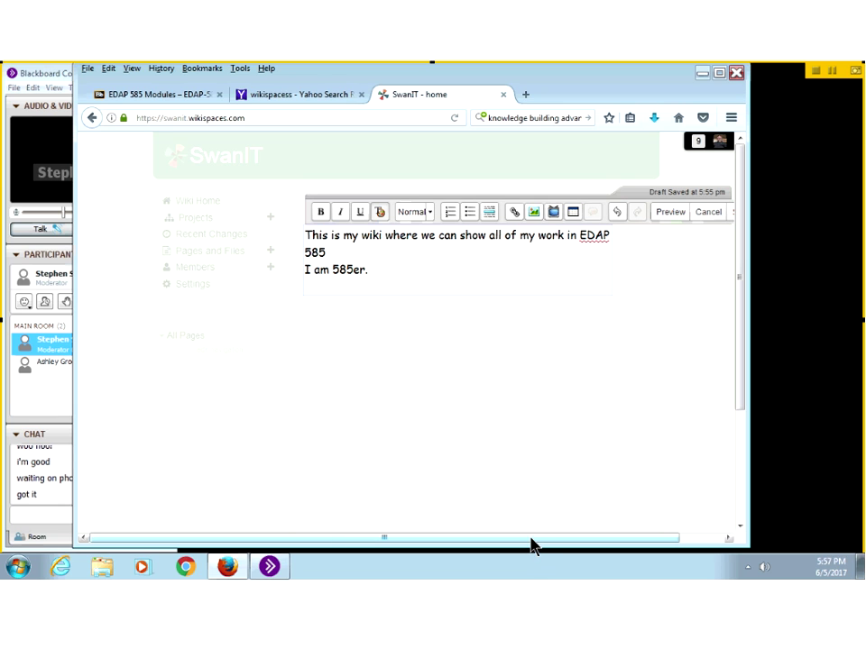
scroll(539, 543, right, 1)
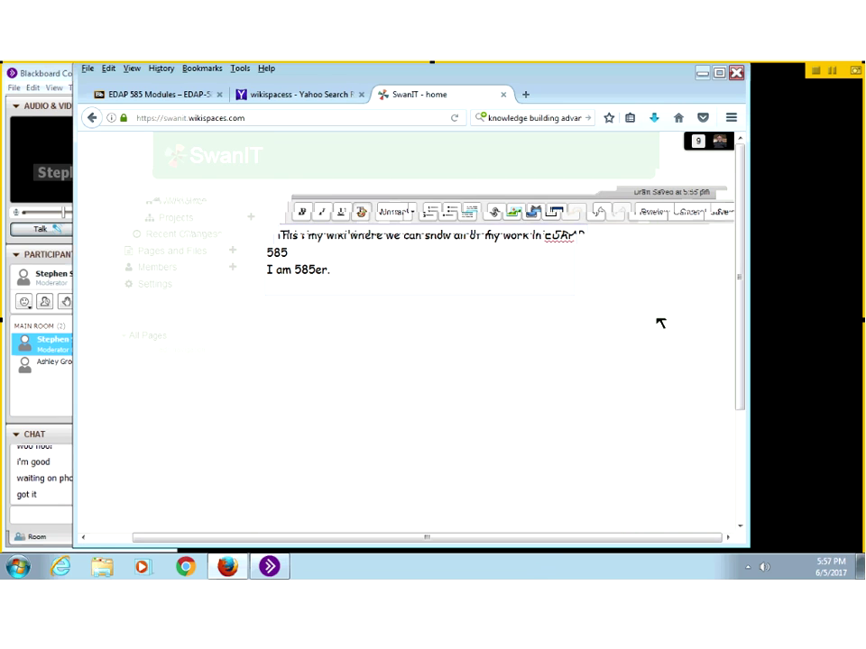
click(706, 223)
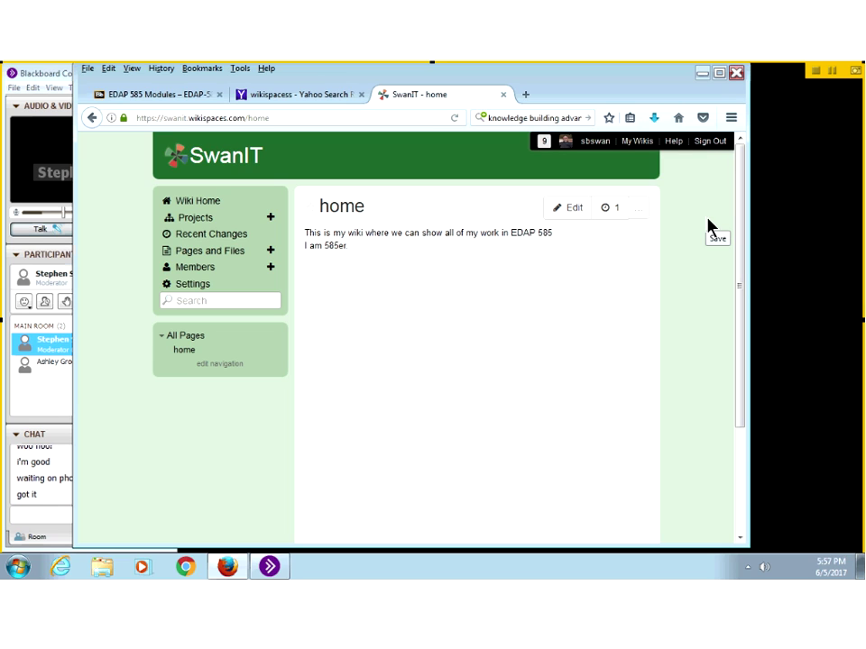
click(146, 97)
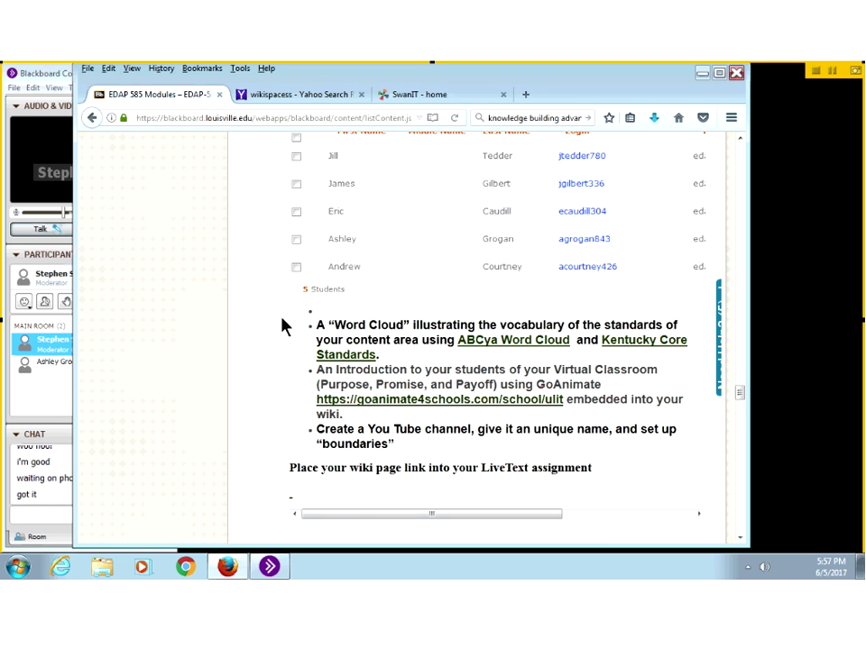
scroll(287, 329, up, 5)
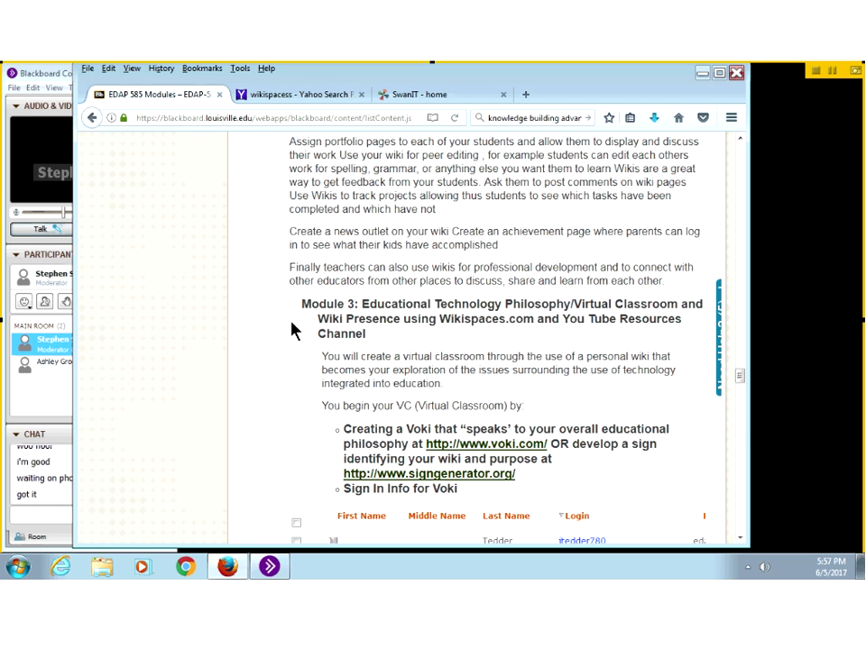
scroll(293, 331, down, 1)
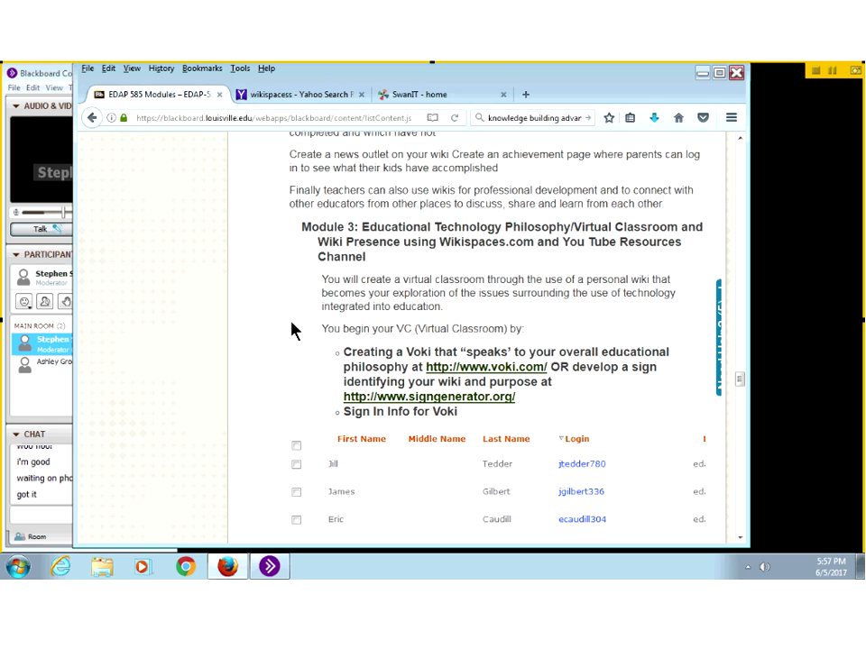
scroll(291, 330, down, 2)
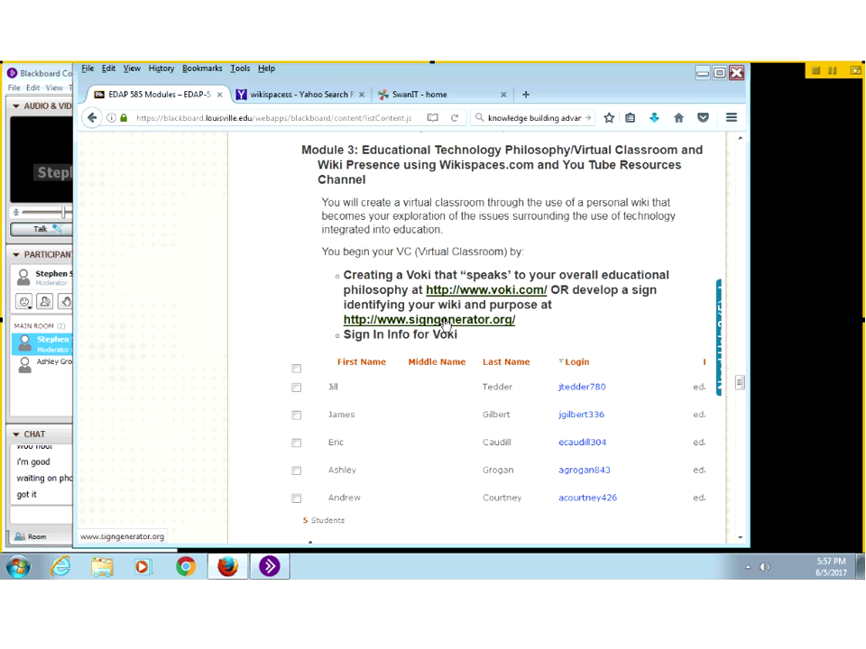
scroll(444, 326, up, 3)
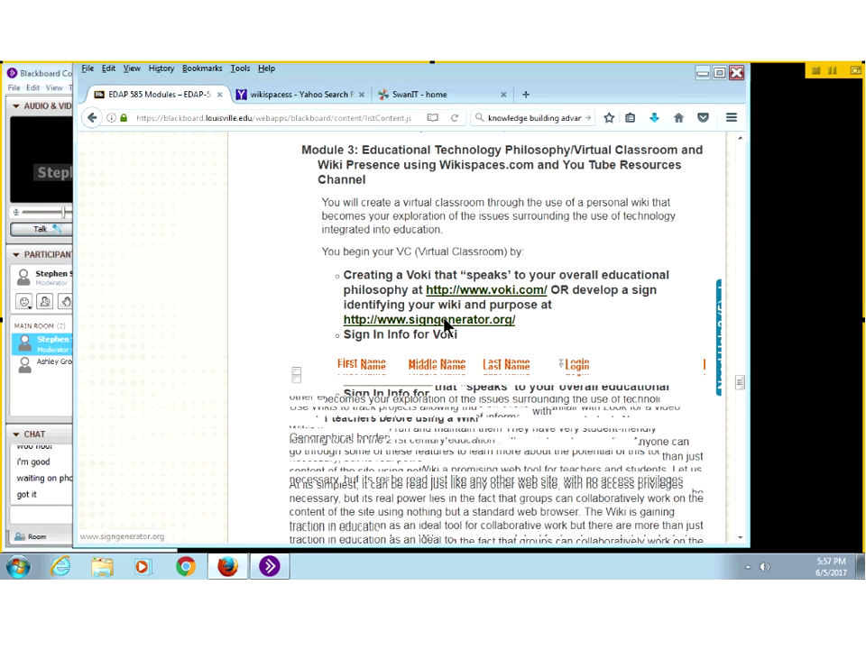
scroll(445, 326, up, 5)
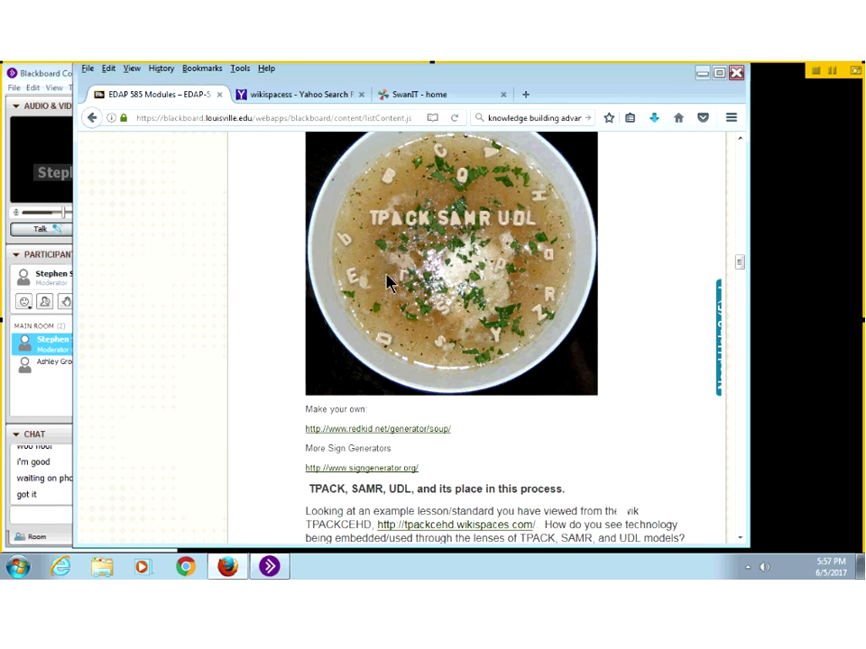
scroll(262, 308, down, 3)
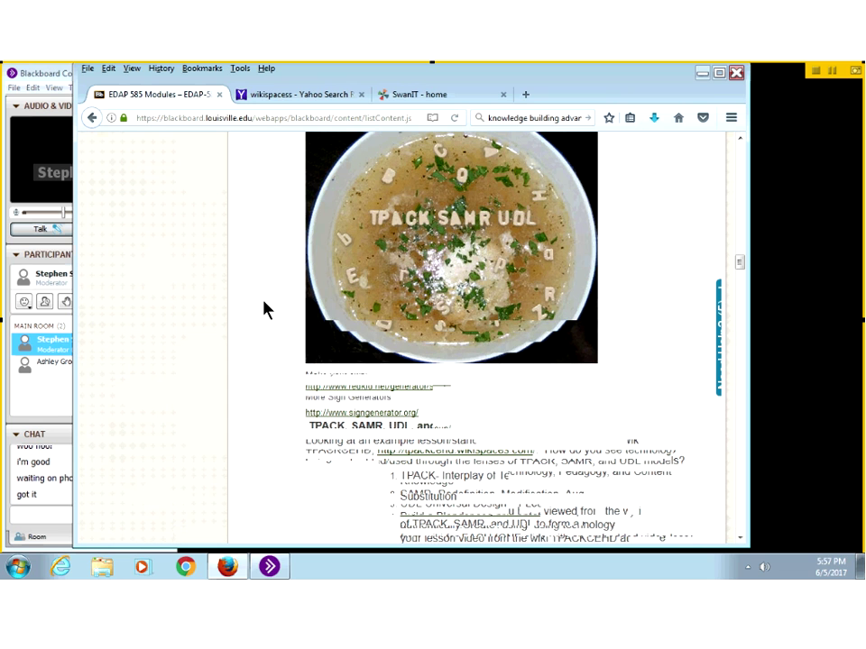
scroll(263, 309, down, 5)
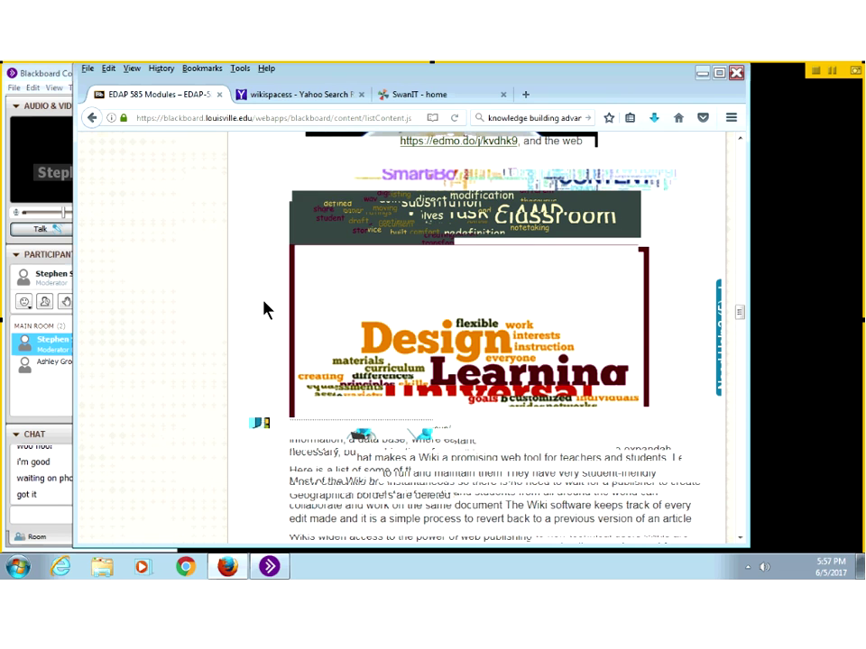
scroll(264, 310, down, 5)
scroll(265, 307, down, 5)
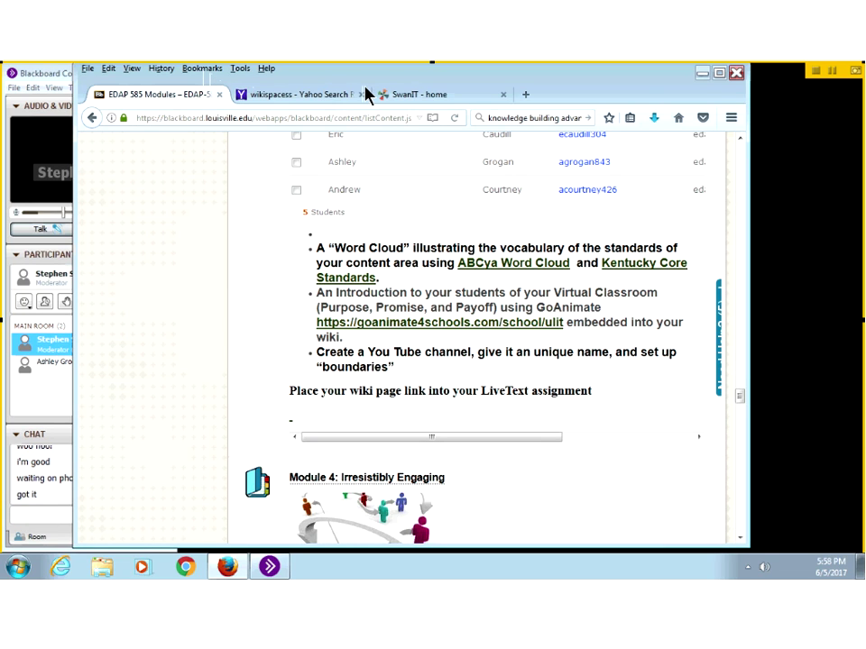
Step: Switch to the SwanIT wiki tab and open its home page in the editor
click(406, 93)
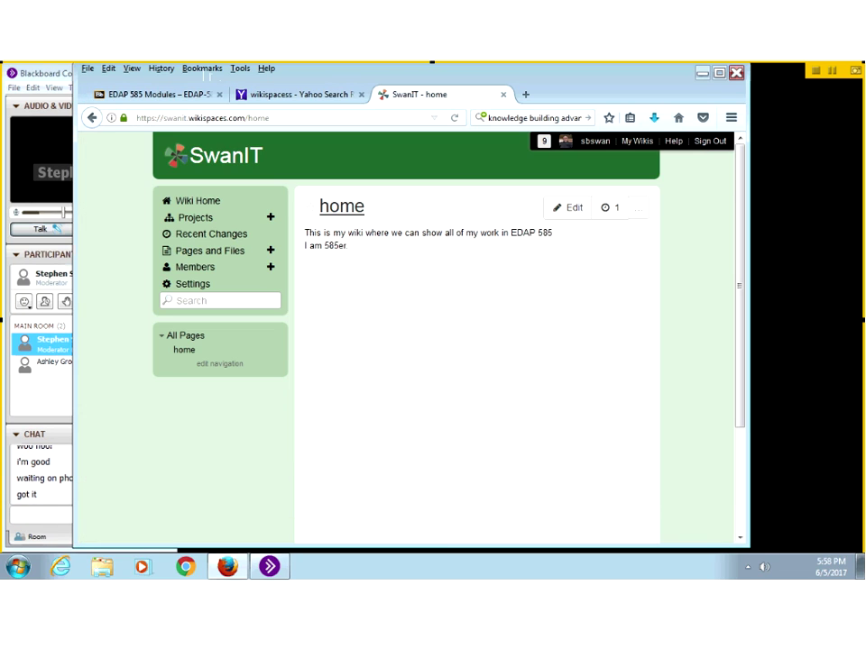
click(568, 211)
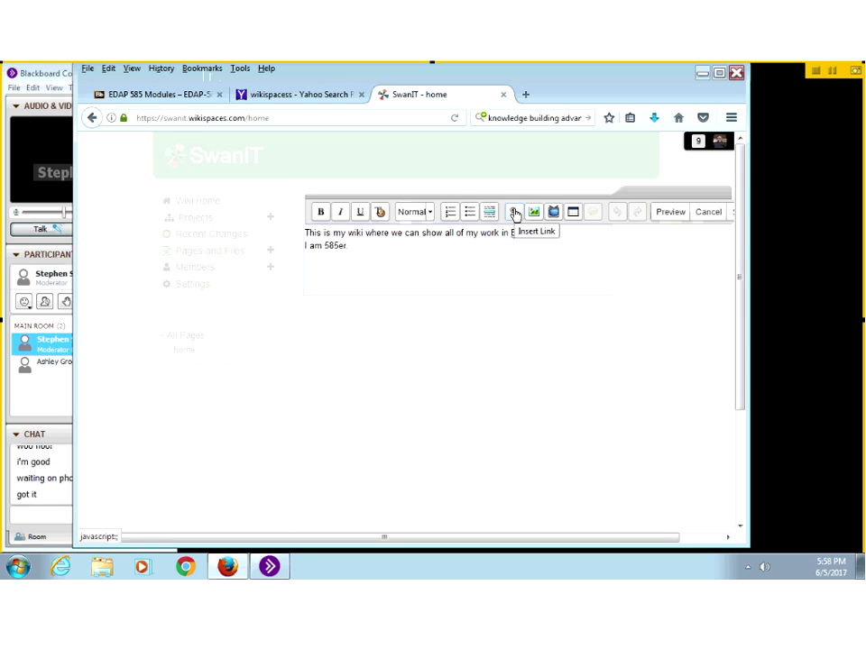
click(514, 212)
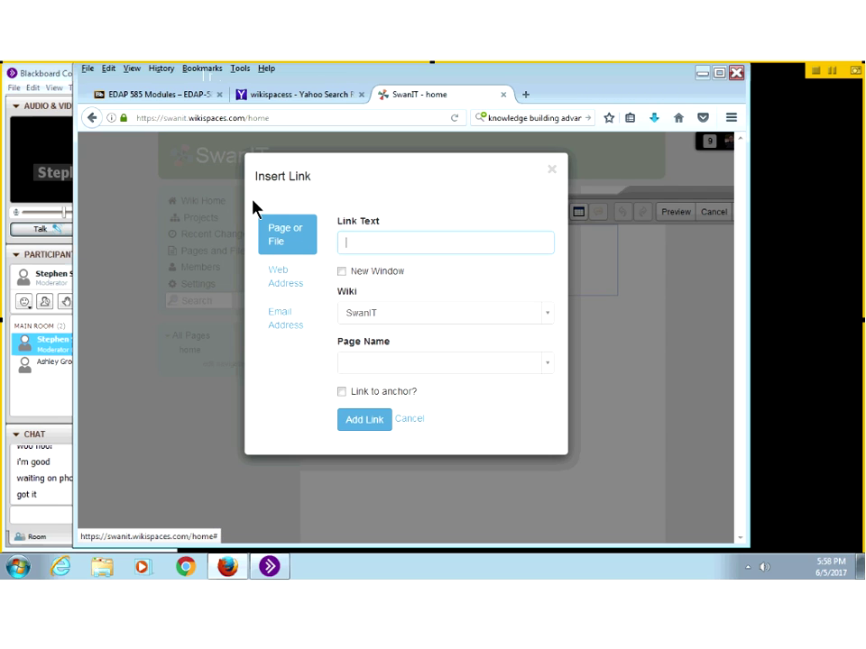
click(282, 240)
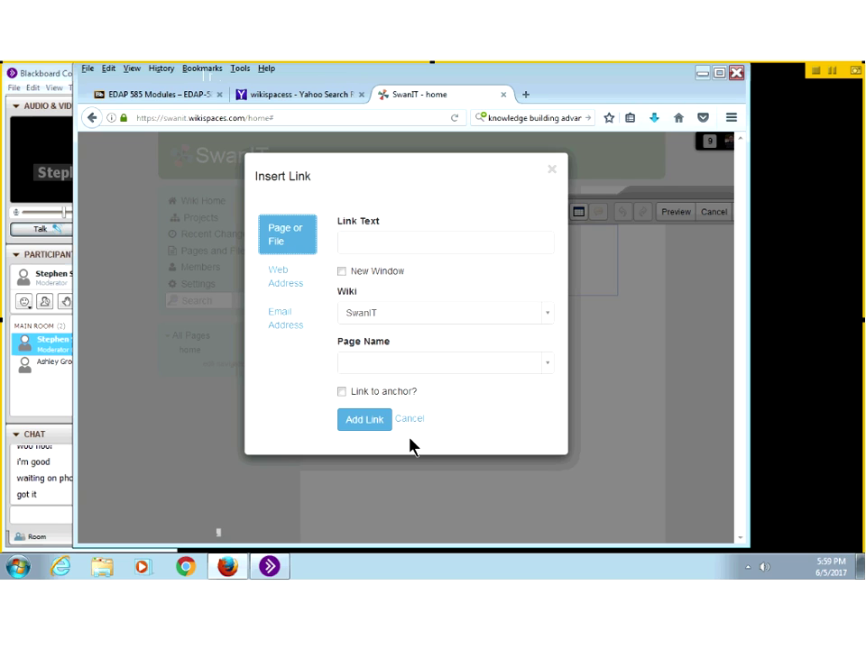
click(284, 269)
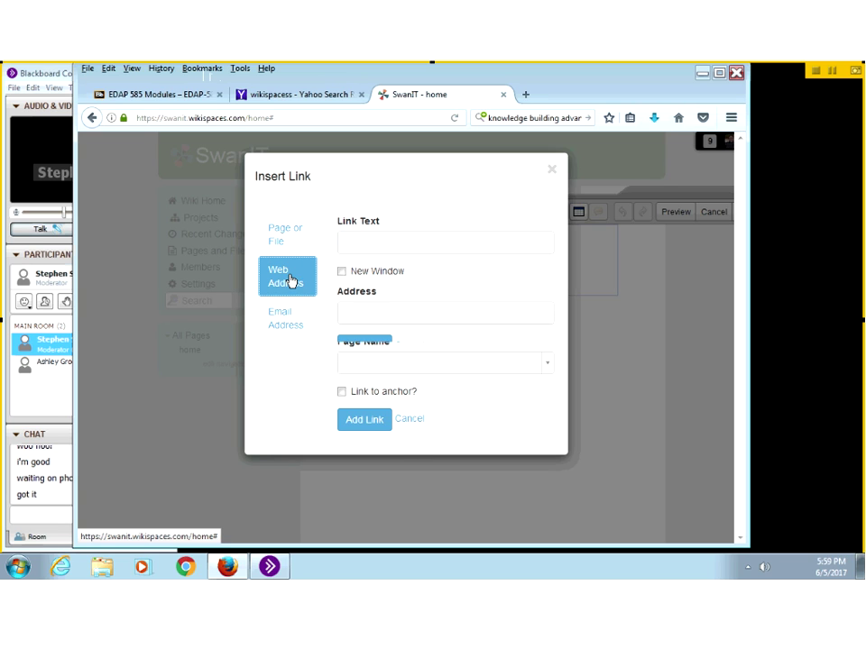
click(368, 241)
text(Apple)
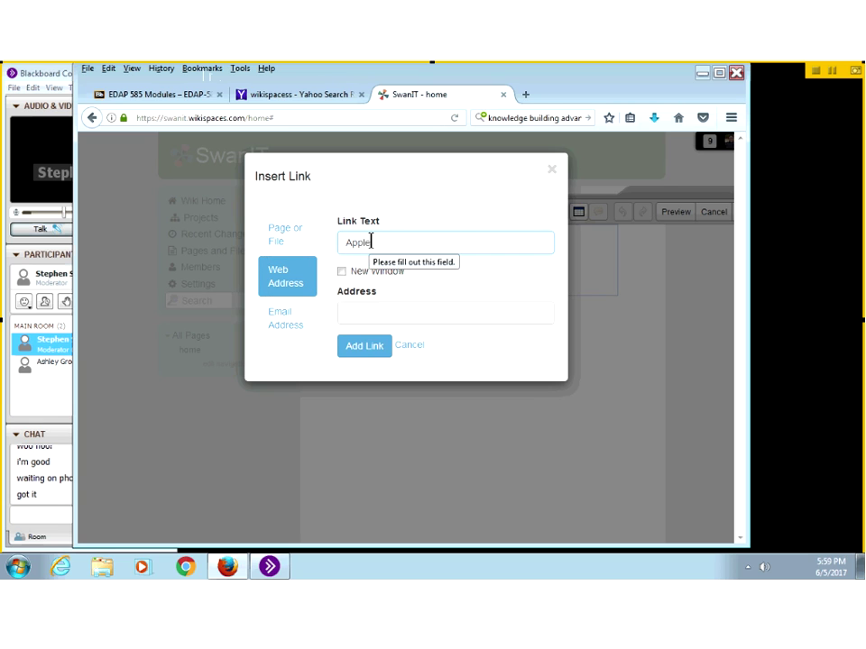
click(355, 310)
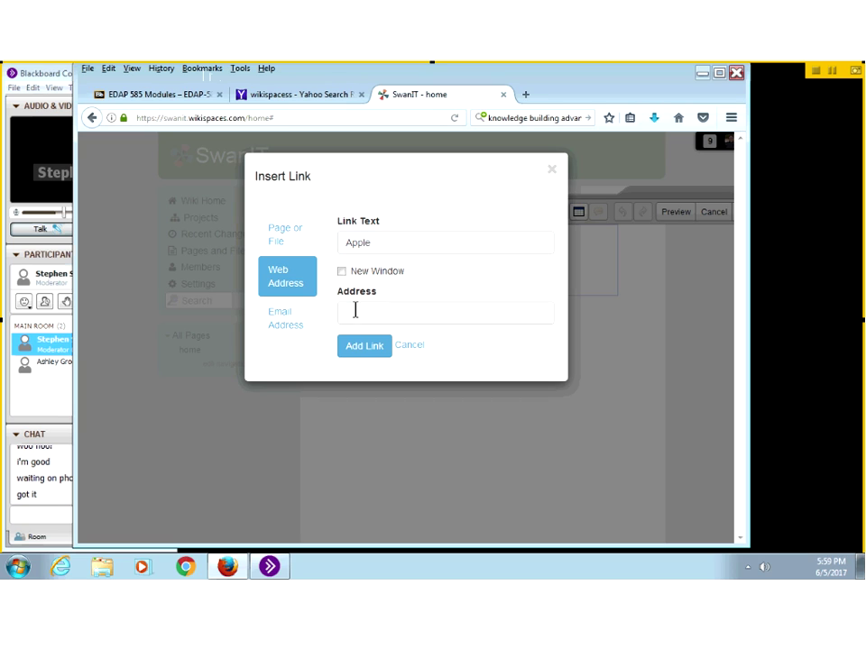
text(appl)
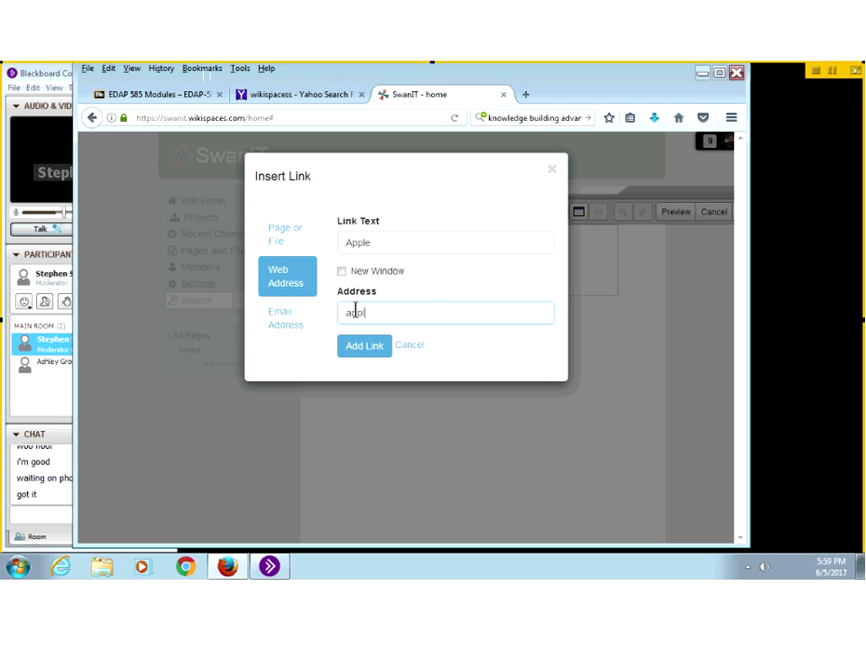
text(e)
text( com)
click(361, 357)
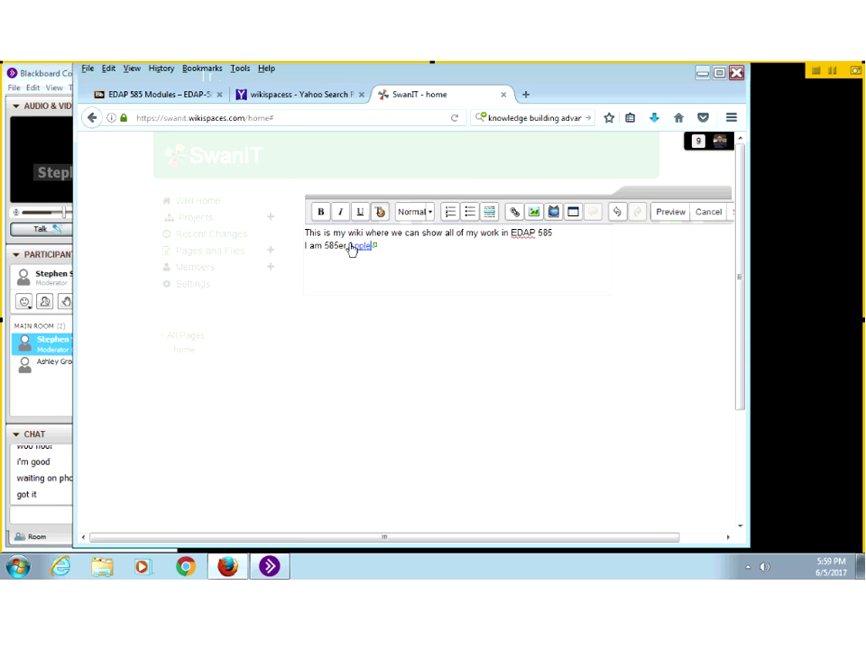
click(384, 246)
key(BackSpace)
key(BackSpace)
key(BackSpace)
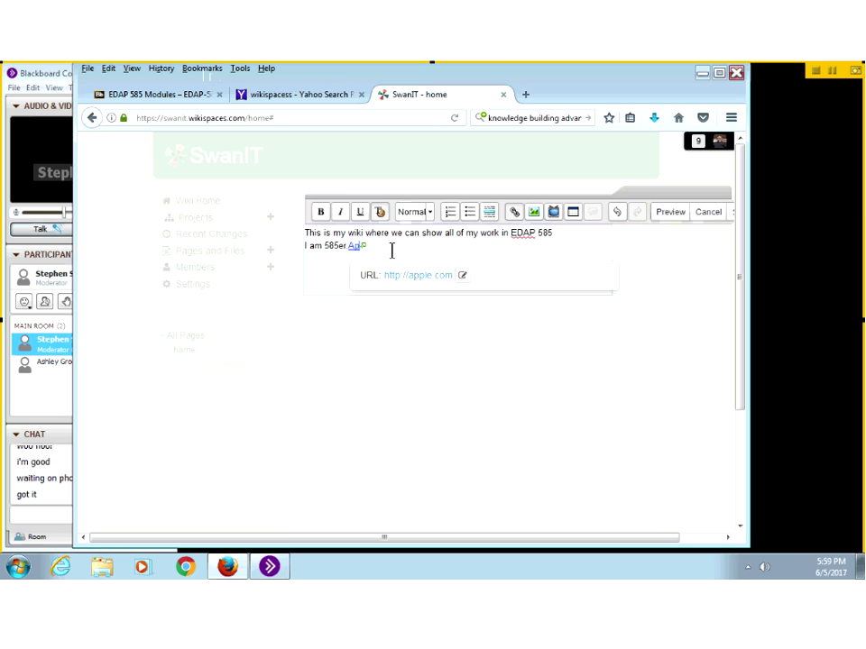
key(BackSpace)
key(BackSpace)
key(BackSpace)
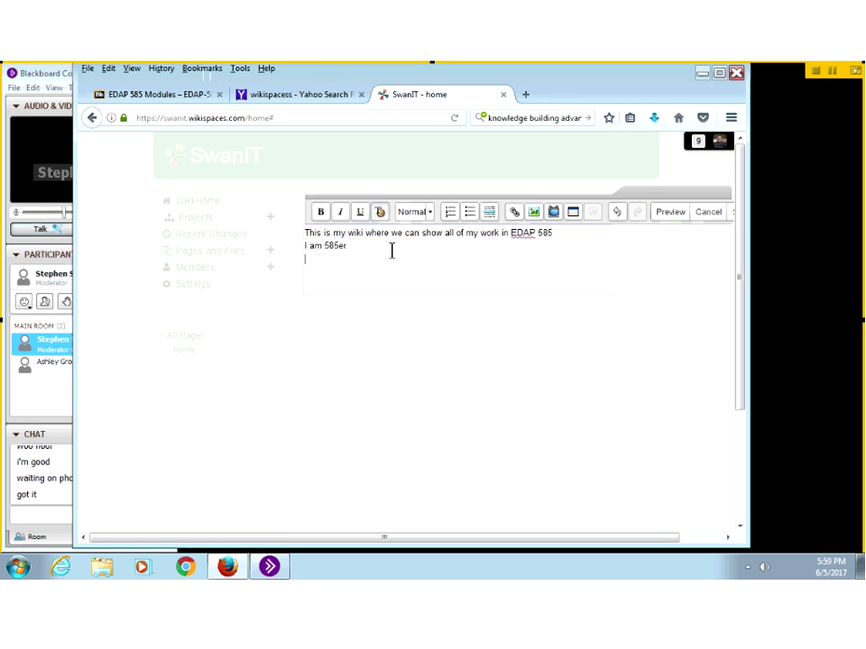
Step: Upload Koala.jpg from Sample Pictures via Images and Files and insert it on the home page
click(536, 213)
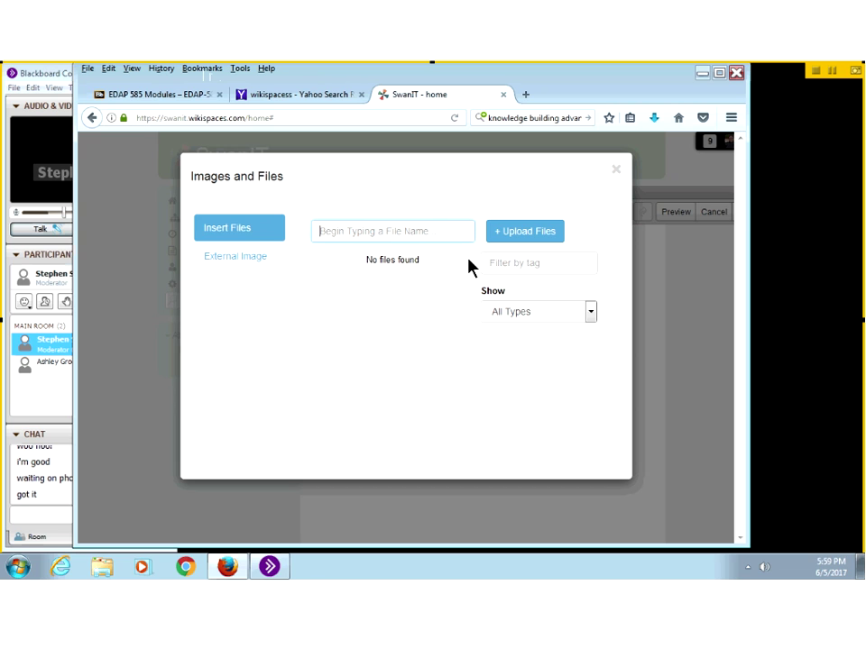
click(518, 236)
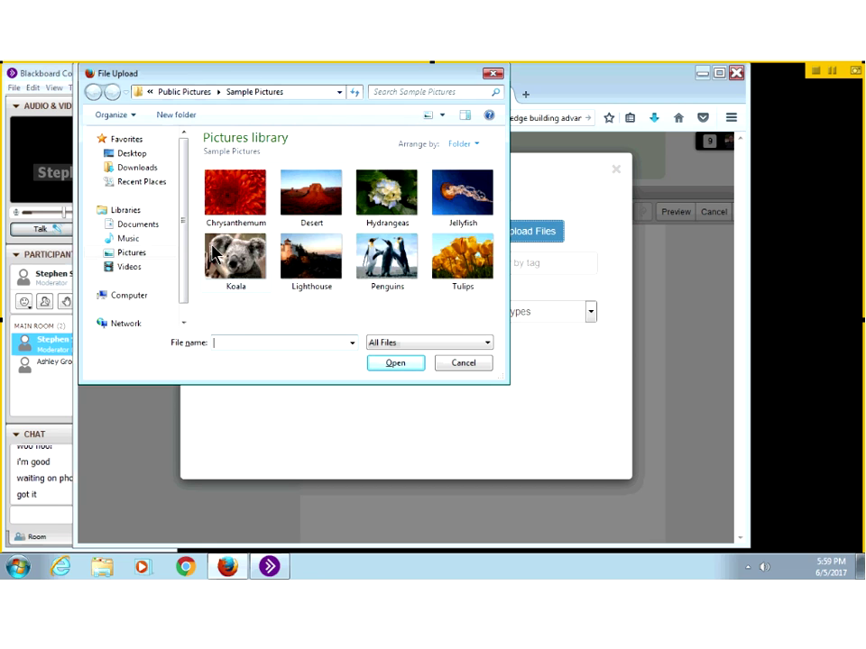
click(221, 254)
click(397, 365)
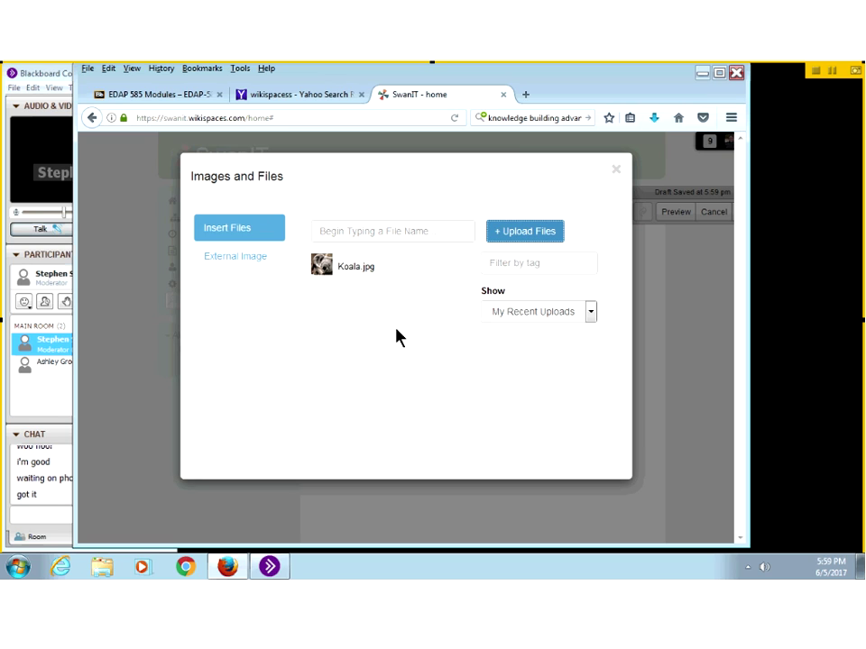
click(225, 229)
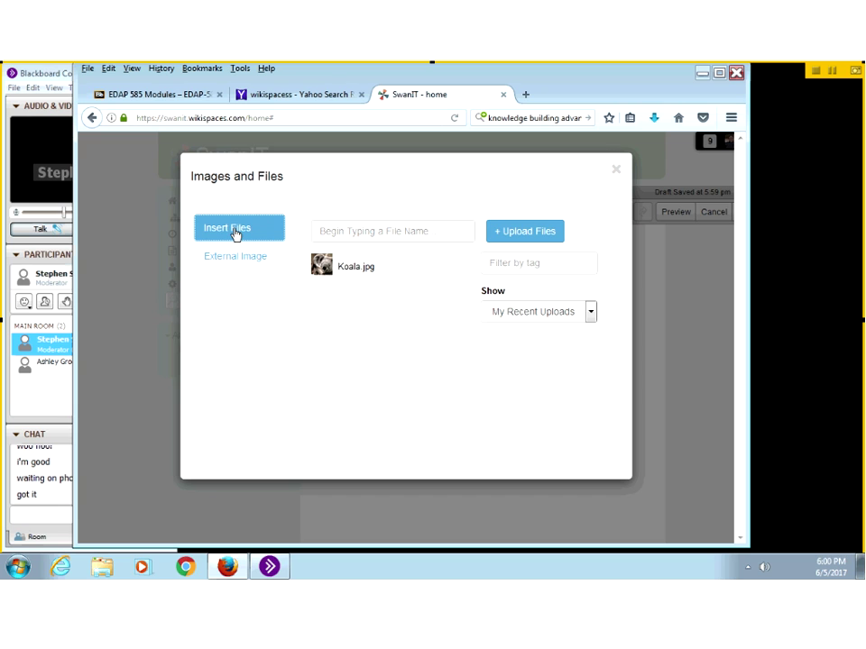
click(358, 283)
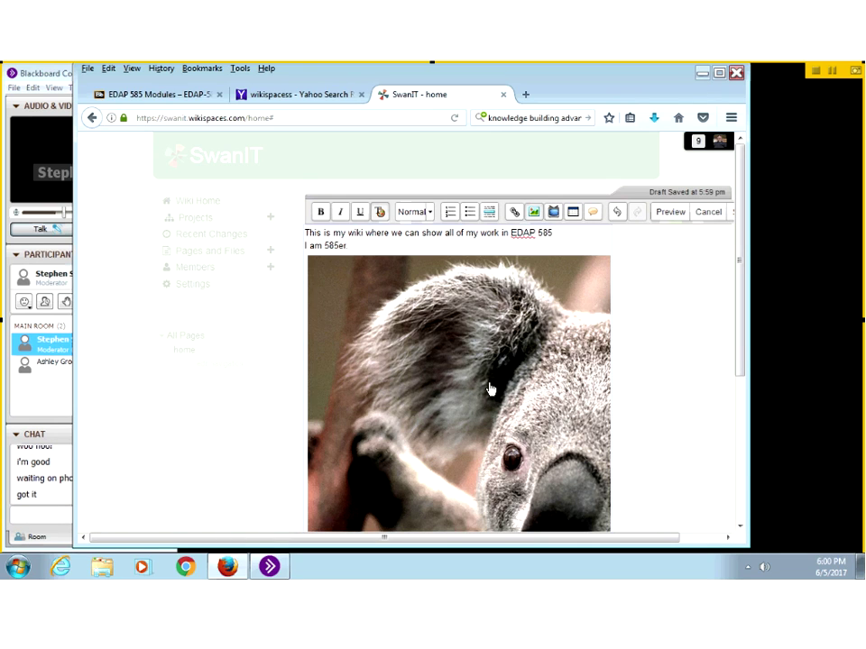
Step: Adjust the blank lines between 'I am 585er.' and the koala image
click(512, 377)
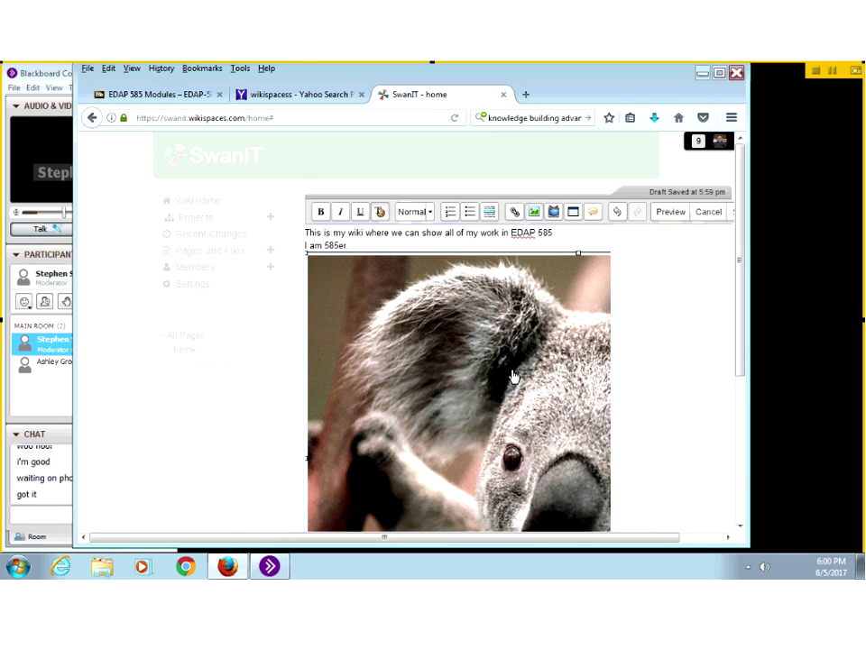
scroll(512, 377, down, 3)
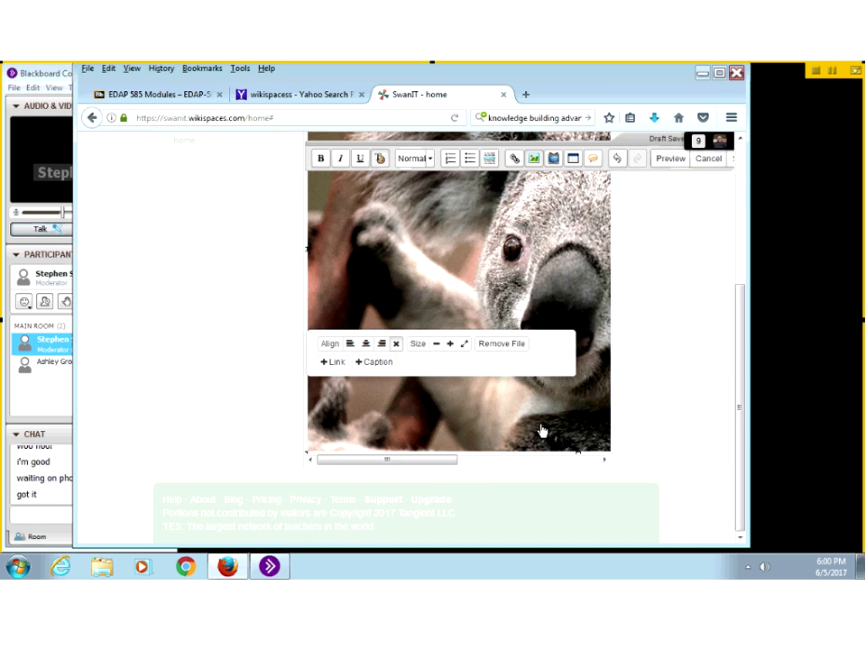
scroll(546, 429, up, 3)
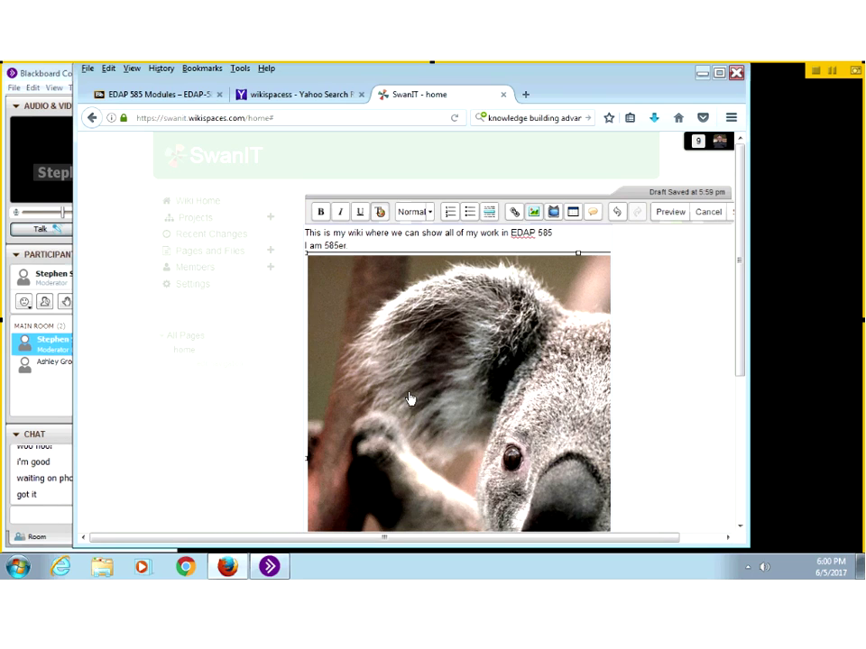
click(367, 248)
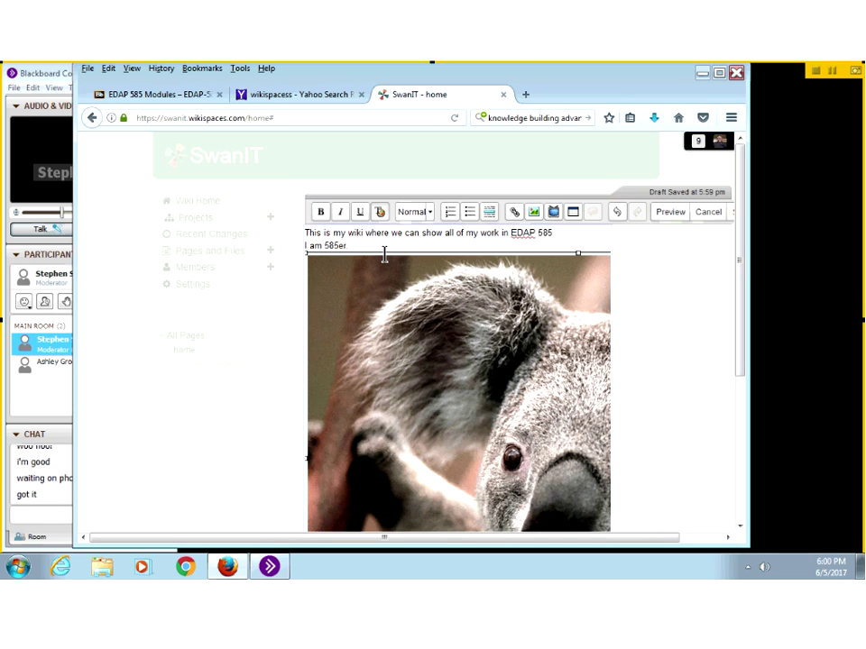
key(Return)
key(Return)
key(Return)
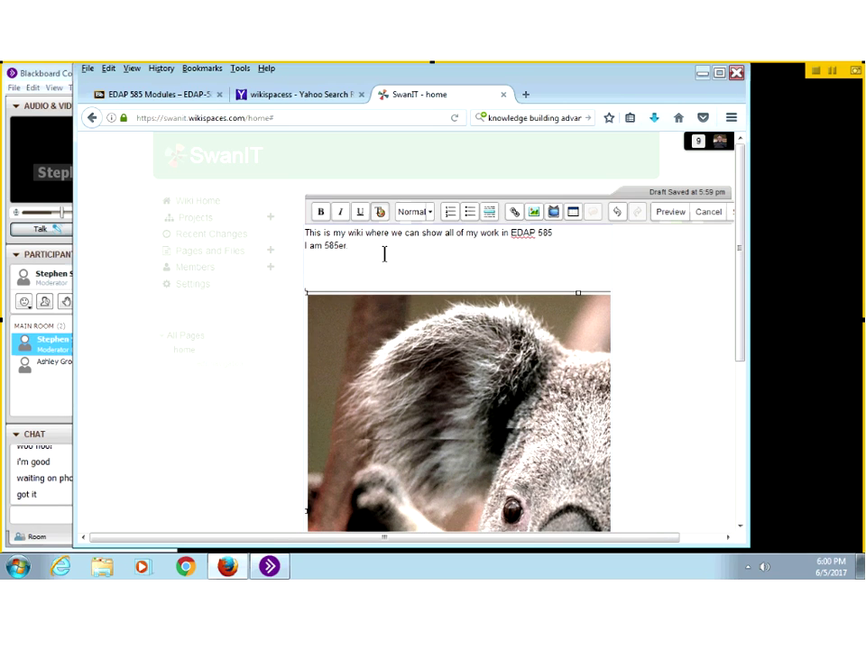
key(Return)
key(Return)
key(Return)
key(Return)
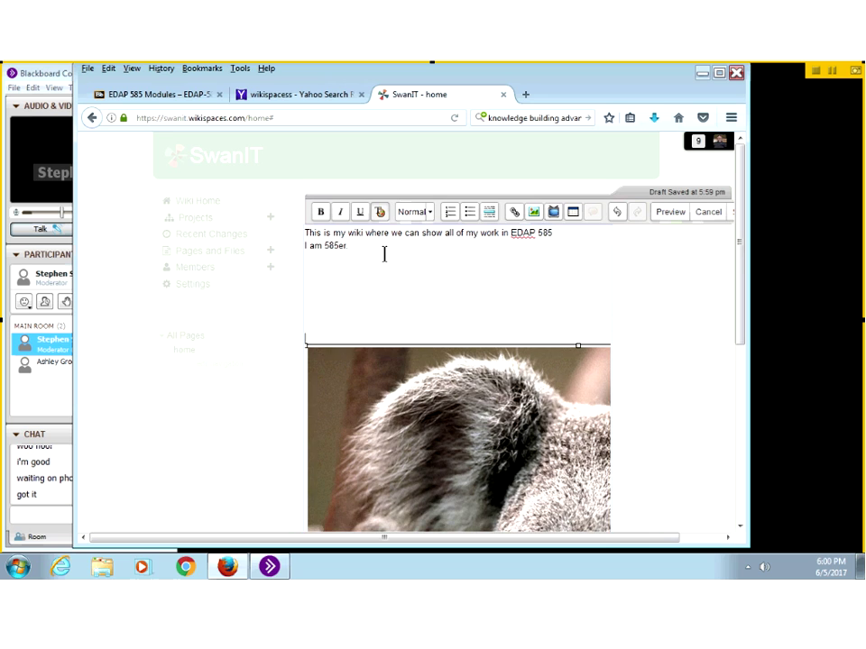
key(Return)
key(BackSpace)
key(BackSpace)
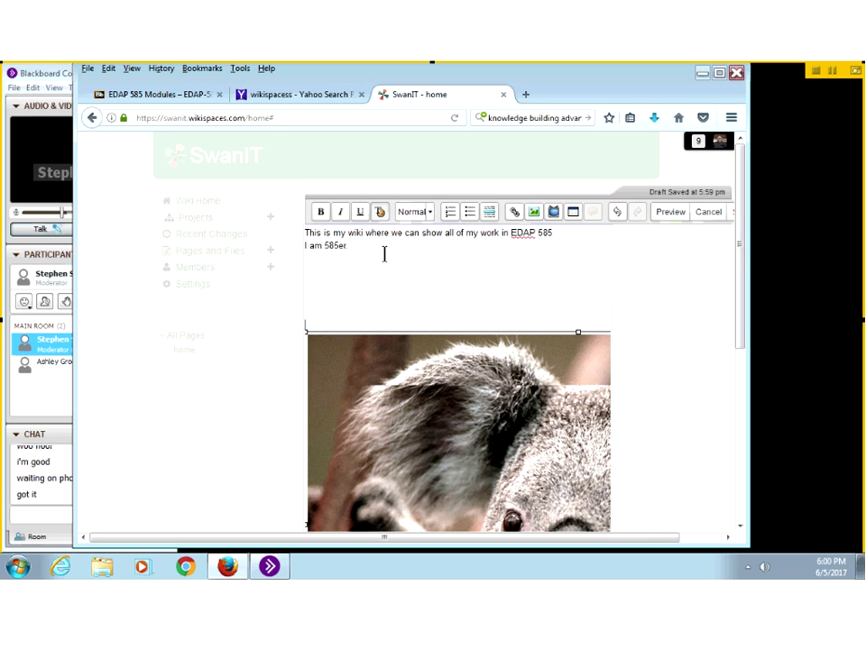
key(BackSpace)
key(BackSpace)
key(BackSpace)
key(BackSpace)
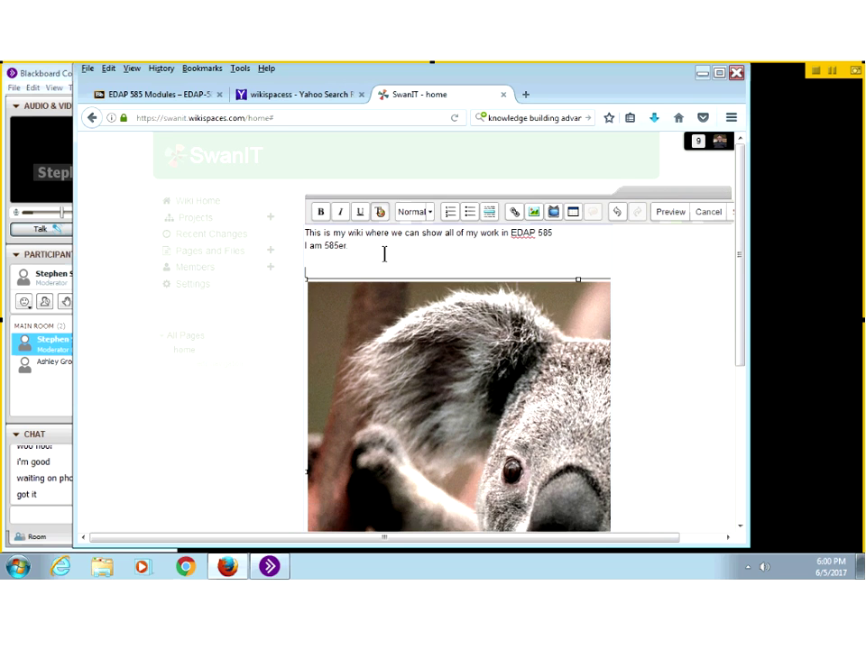
key(BackSpace)
key(BackSpace)
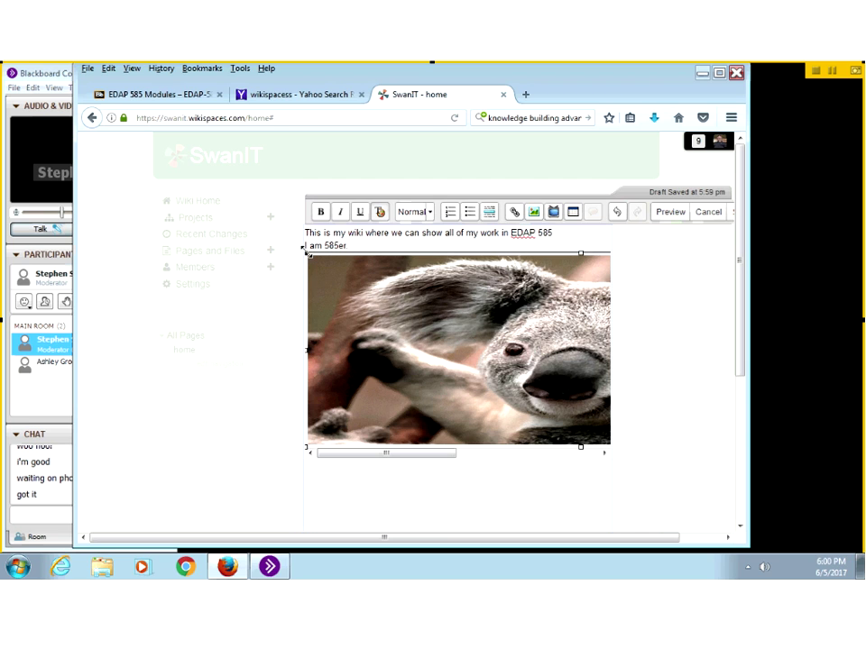
Step: Shrink the koala image by its handles, then delete it from the page
drag(304, 249, 492, 335)
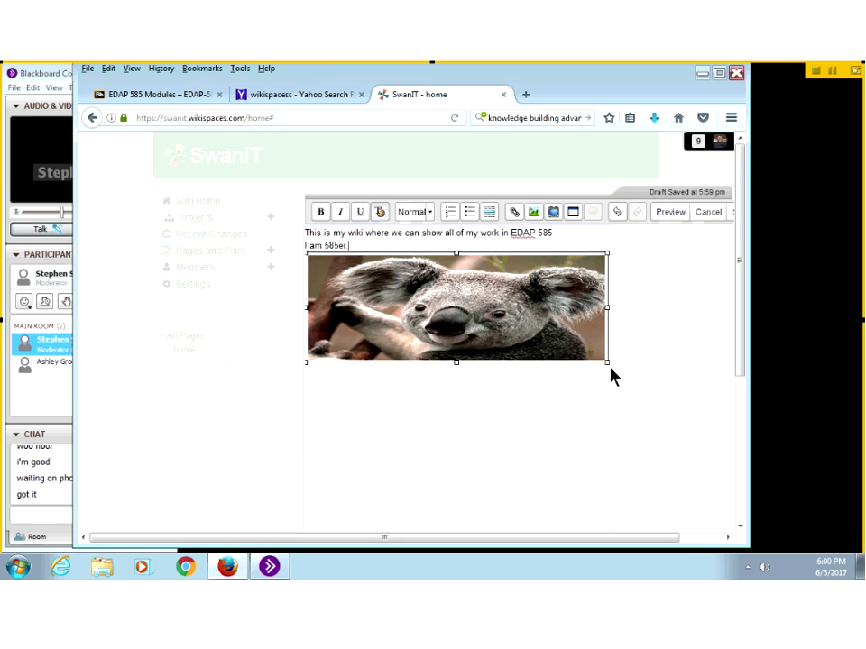
drag(605, 363, 369, 386)
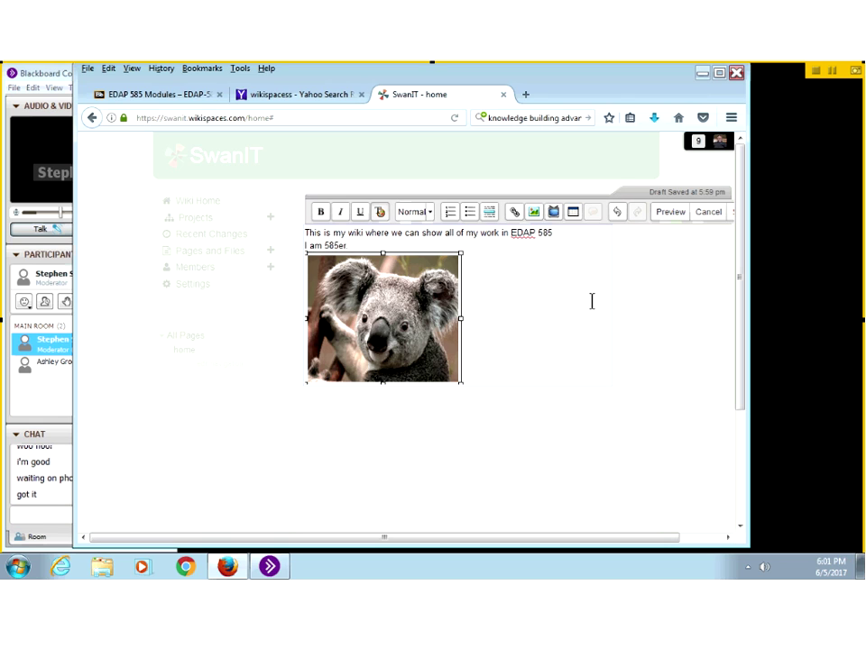
click(400, 332)
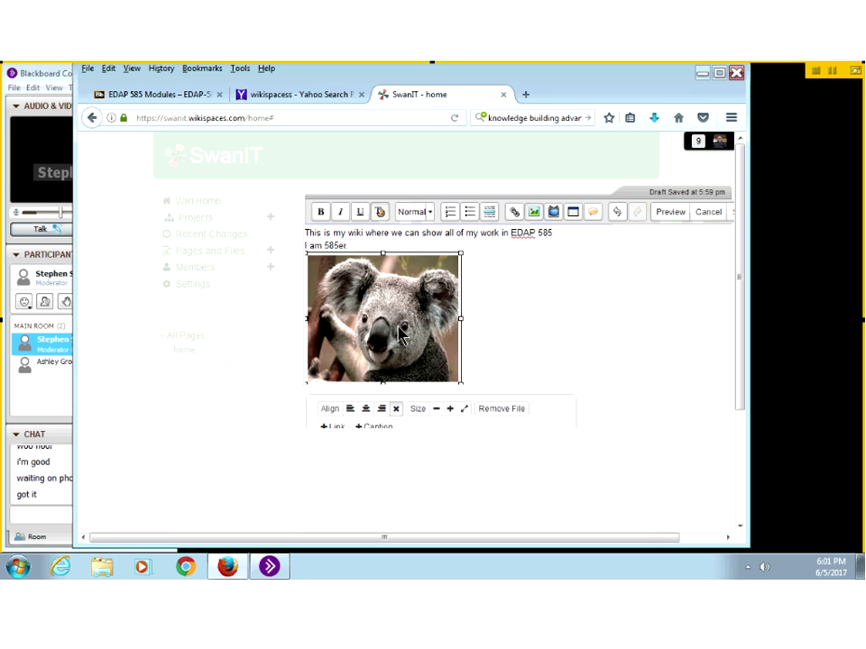
key(Delete)
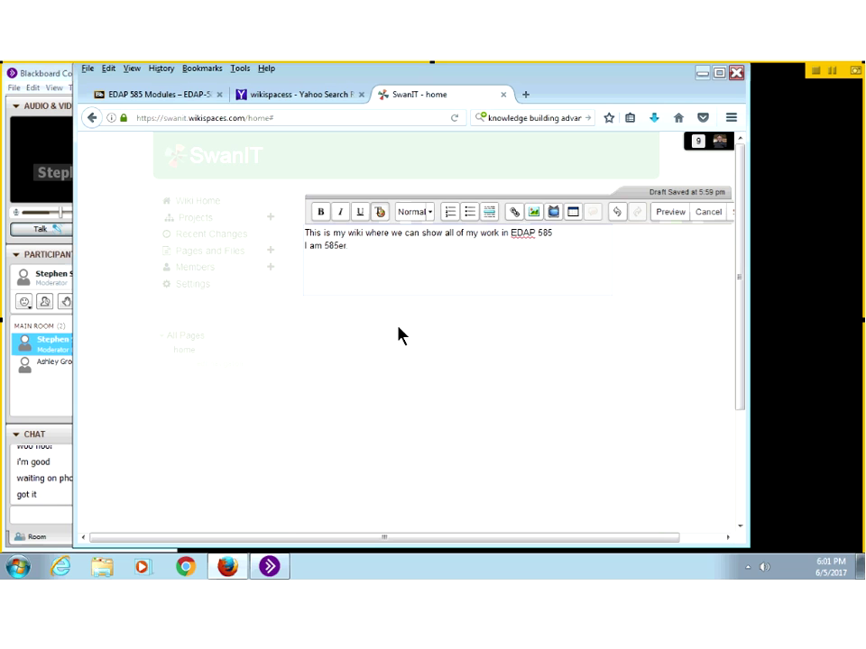
click(157, 99)
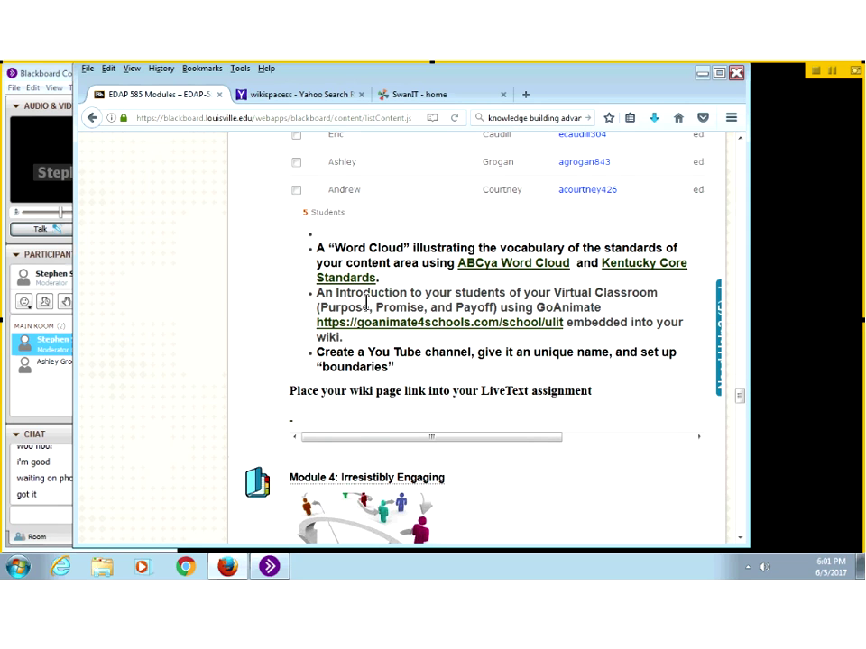
scroll(367, 307, up, 3)
scroll(367, 309, up, 3)
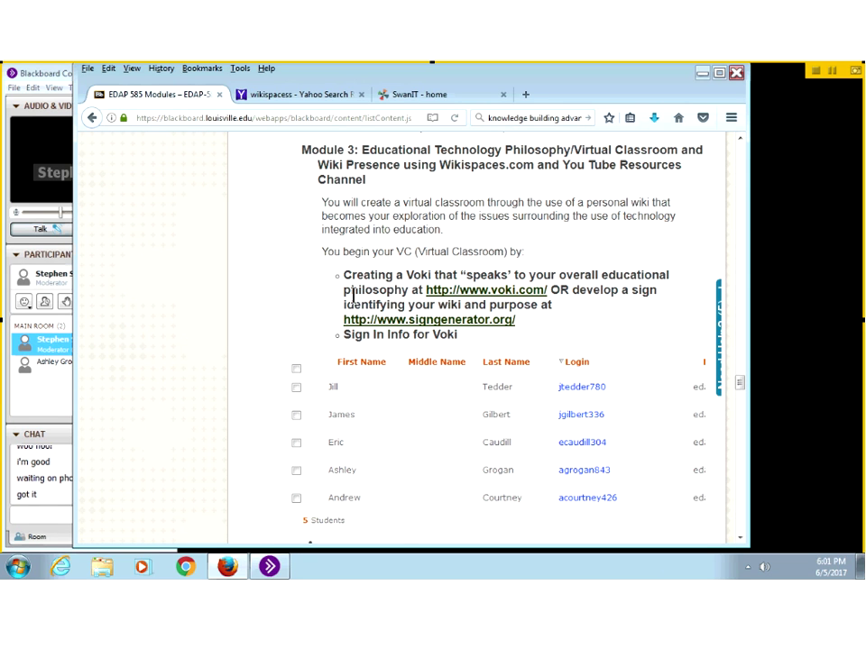
click(412, 96)
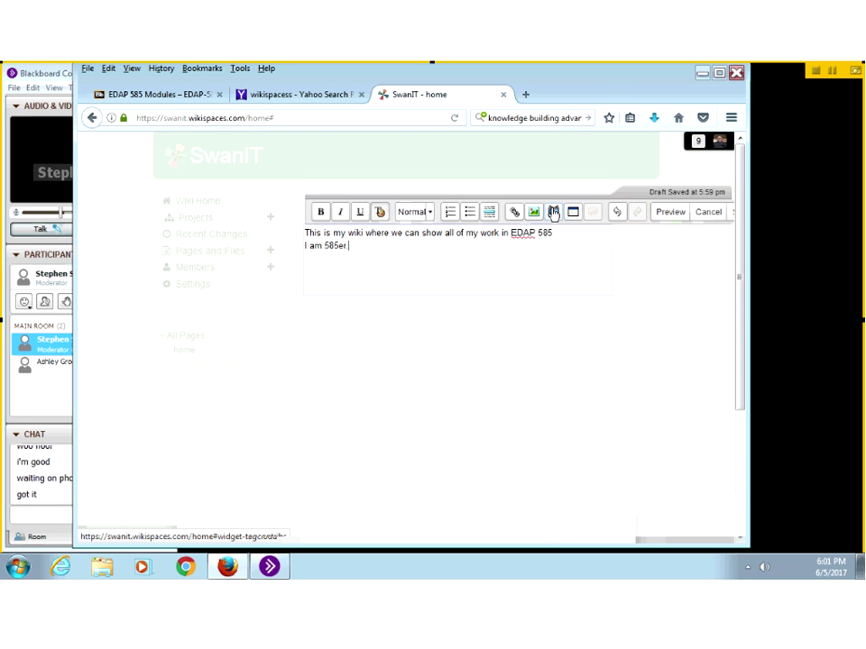
Step: Try the Embed Widget's Other HTML option, then back out without embedding anything
click(554, 213)
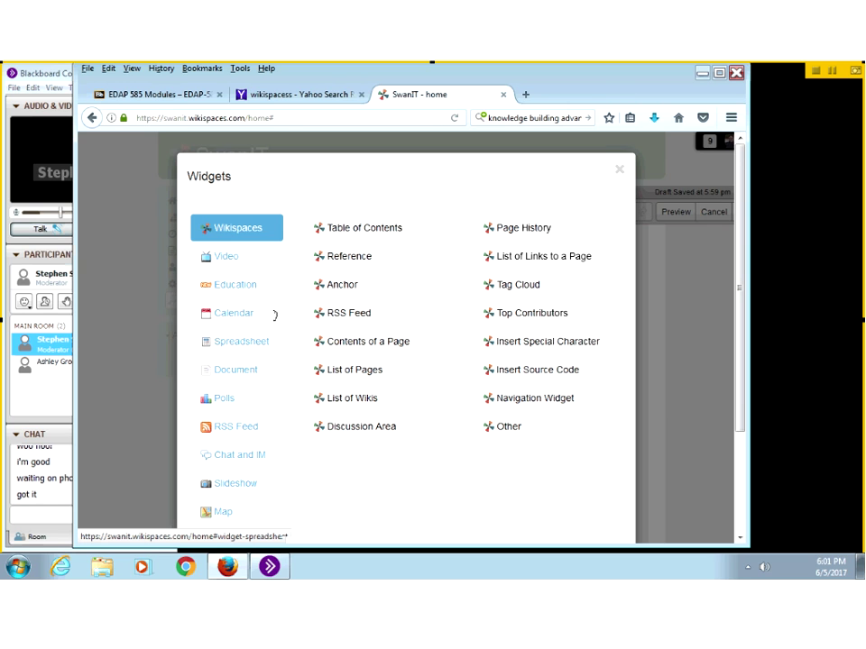
scroll(311, 313, down, 3)
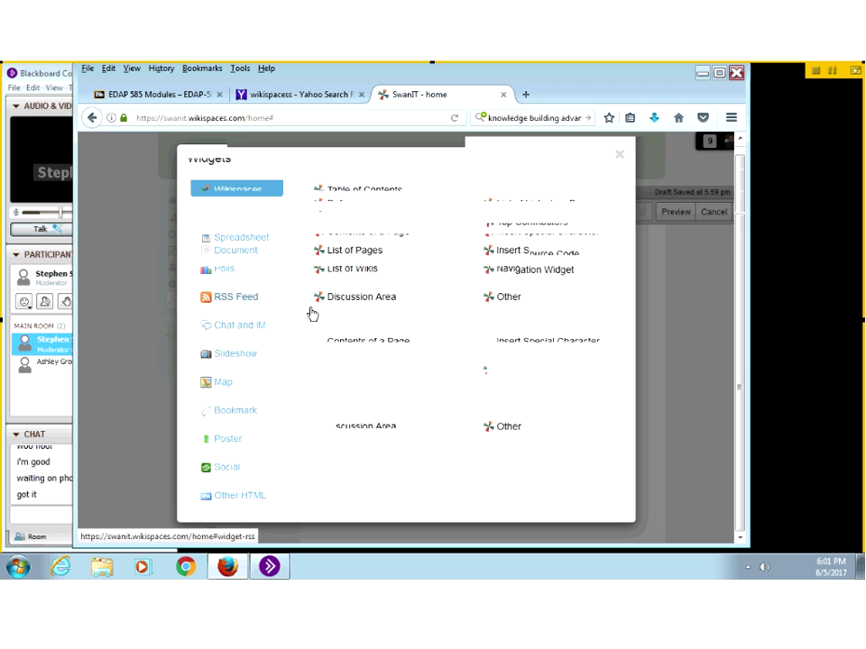
click(222, 498)
click(324, 245)
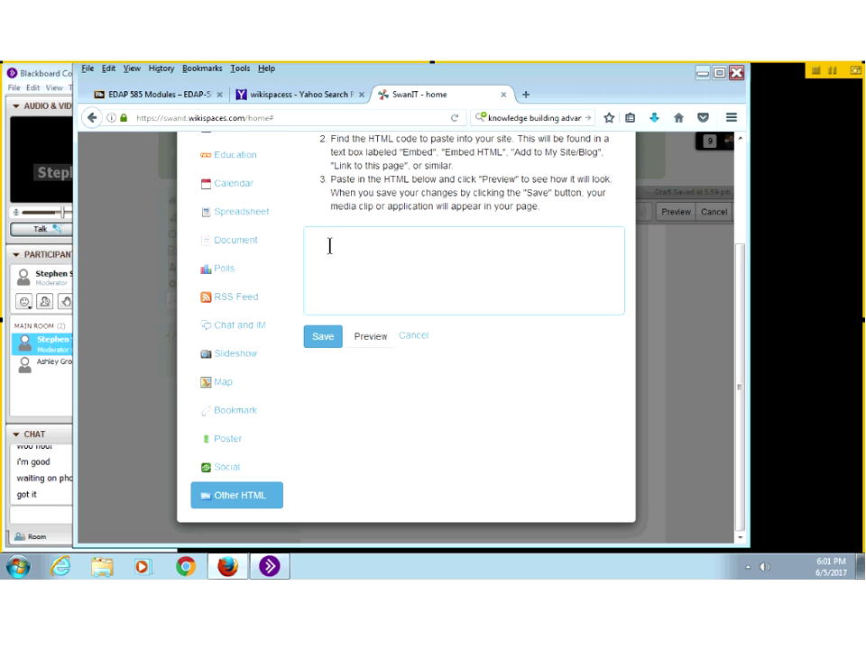
click(408, 339)
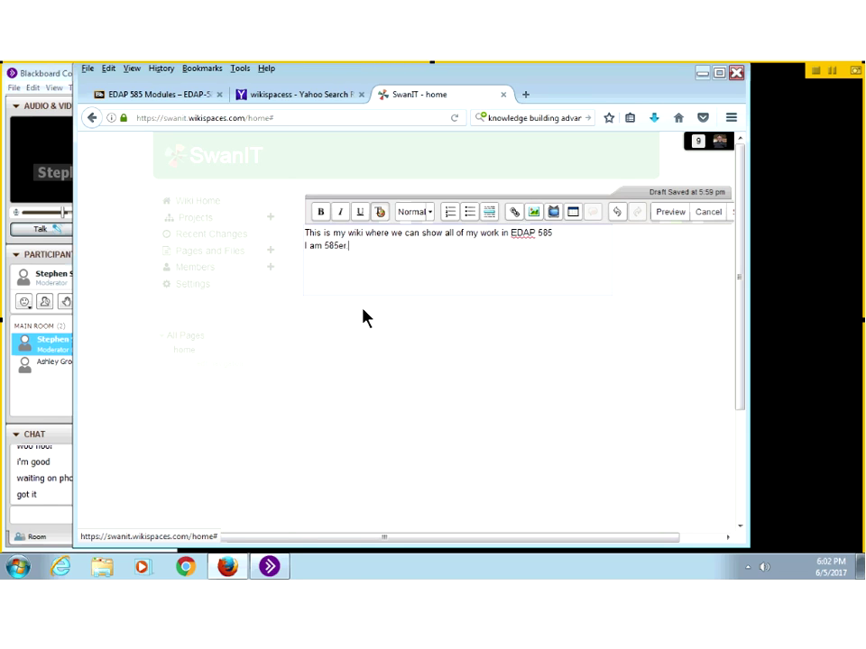
Step: Add a period after 'I am 585er' and reopen Embed Widget on Other HTML
text(.)
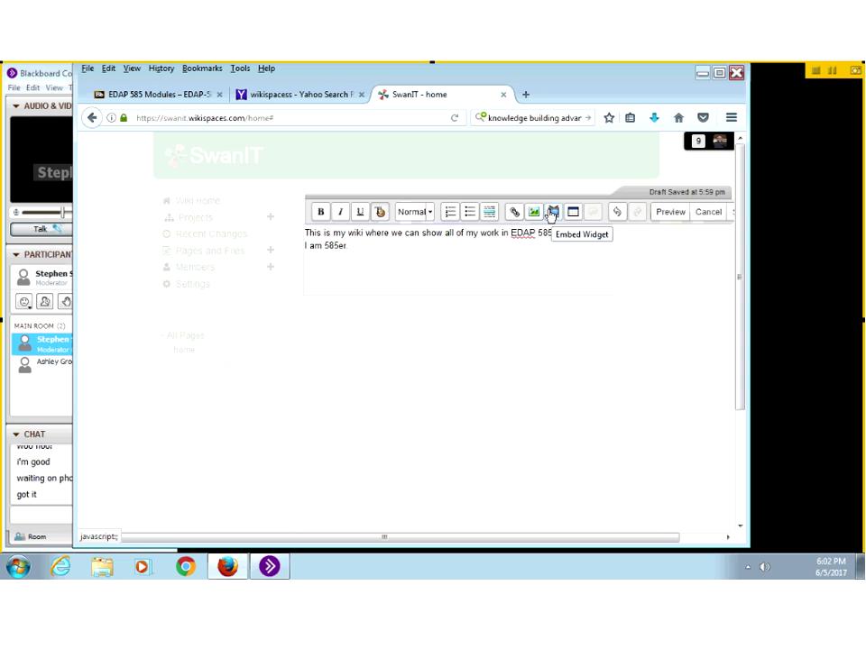
click(550, 215)
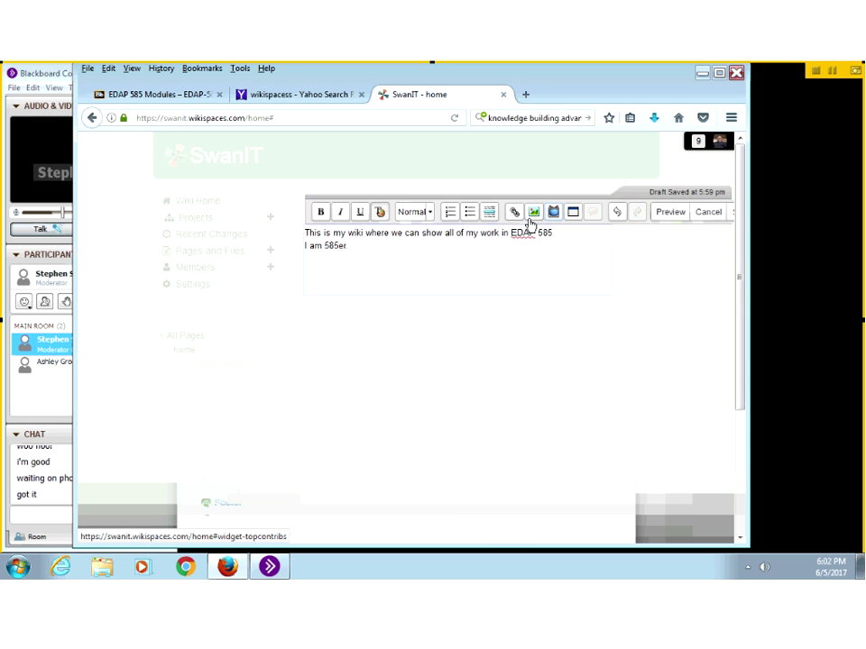
scroll(271, 505, down, 3)
click(245, 504)
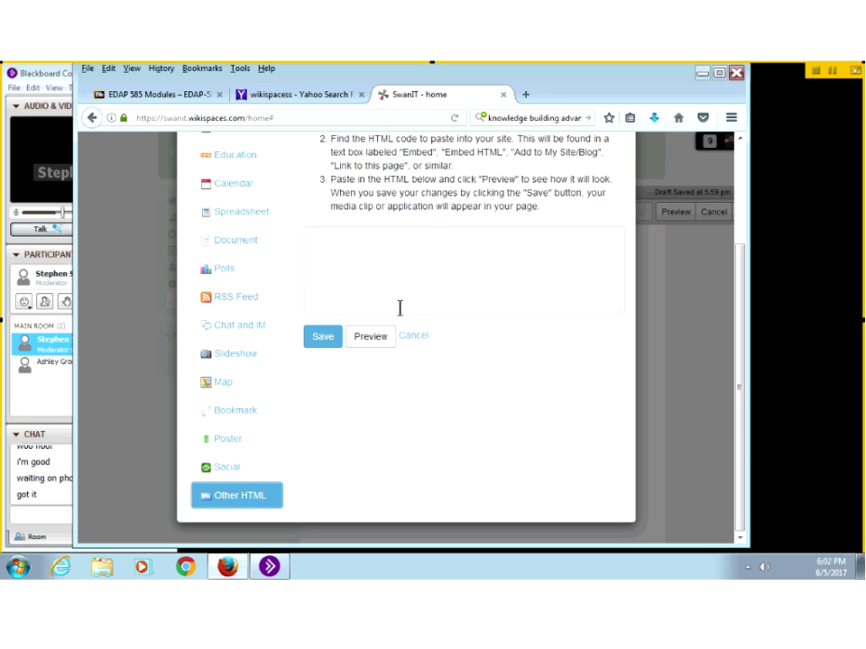
Step: Cancel the widget dialog and go to the Module 1 video on the EDAP 585 Modules page
click(411, 336)
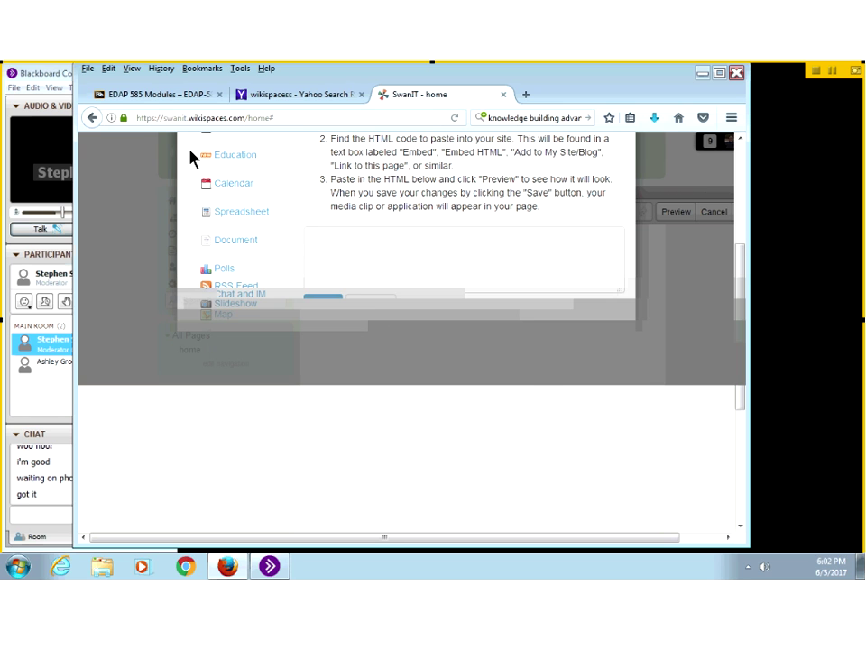
click(161, 99)
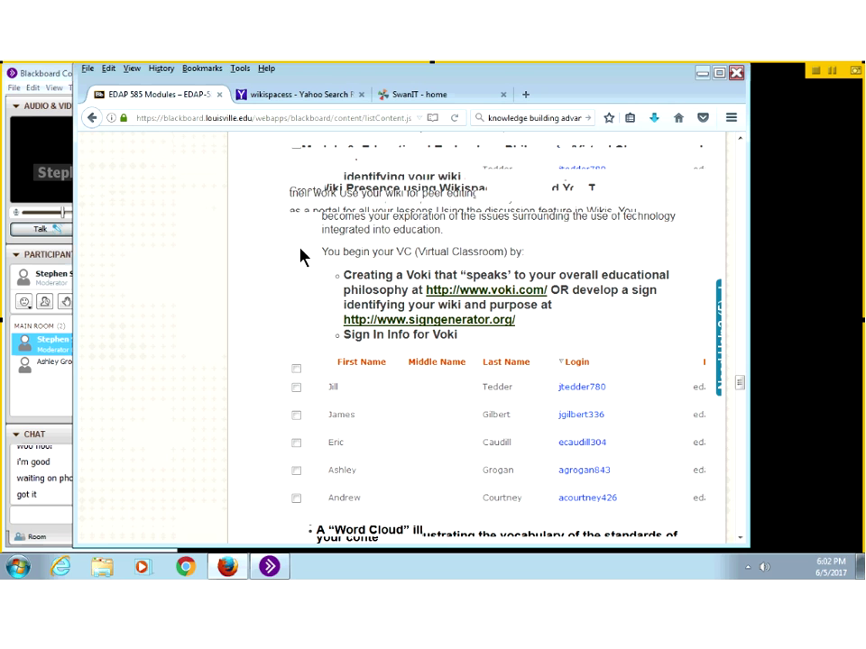
scroll(300, 256, up, 10)
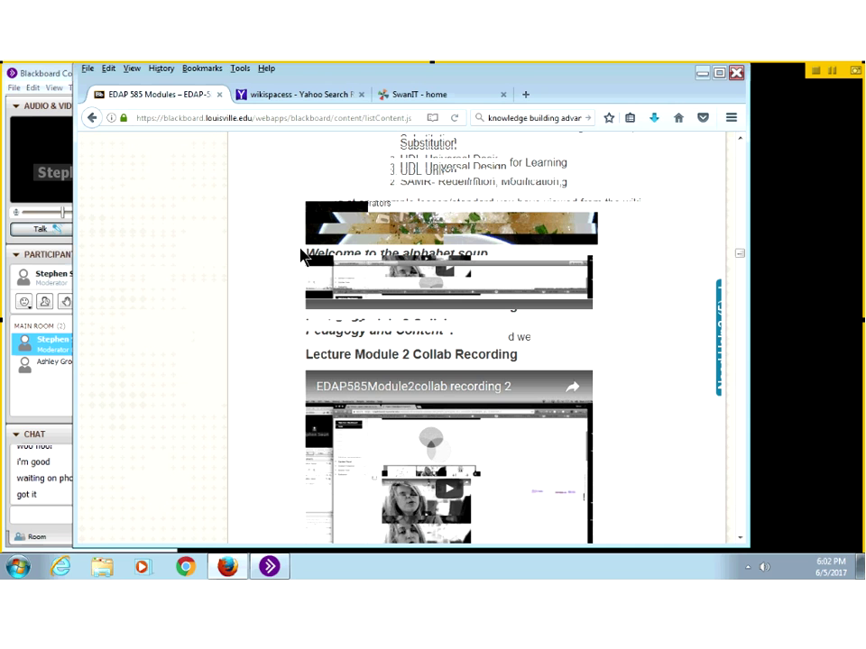
scroll(300, 256, up, 5)
scroll(299, 252, up, 10)
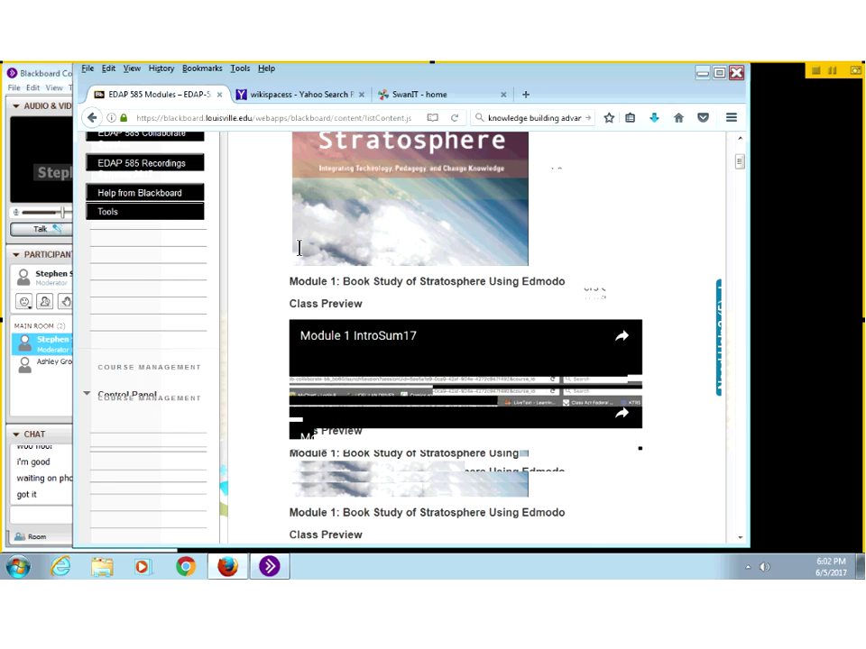
scroll(300, 248, up, 5)
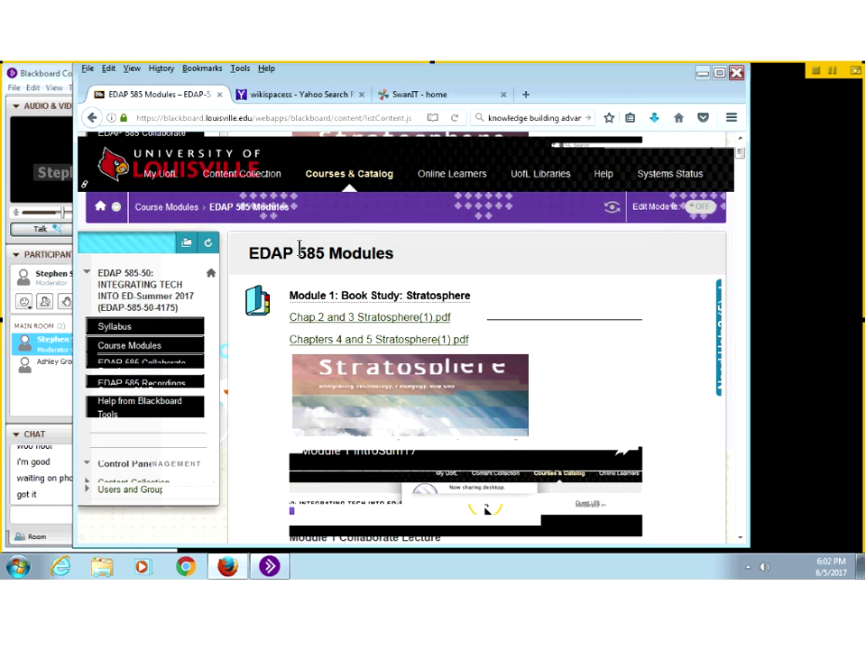
scroll(299, 248, down, 5)
Step: Copy the Module 1 intro video's embed code and return to the SwanIT wiki editor
click(368, 249)
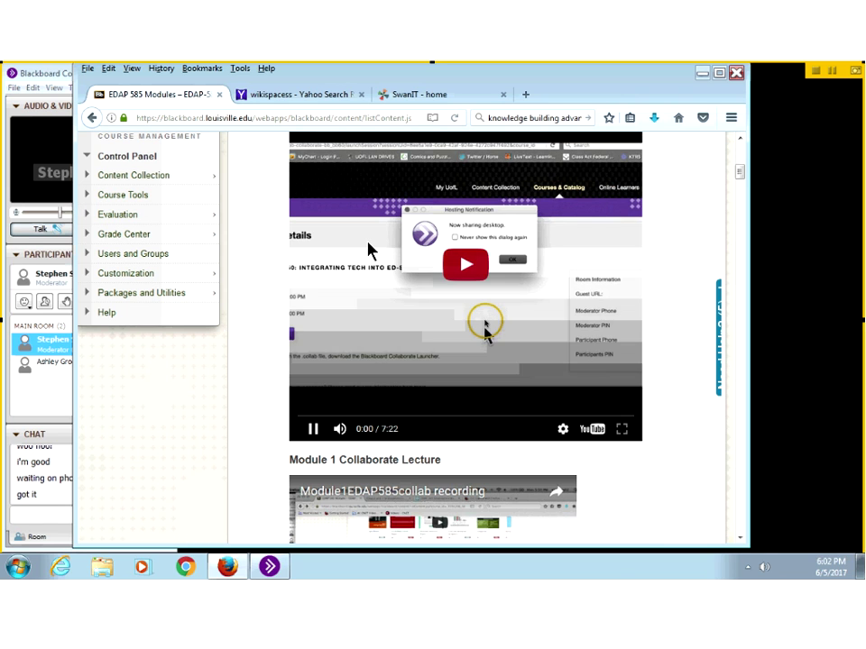
click(313, 428)
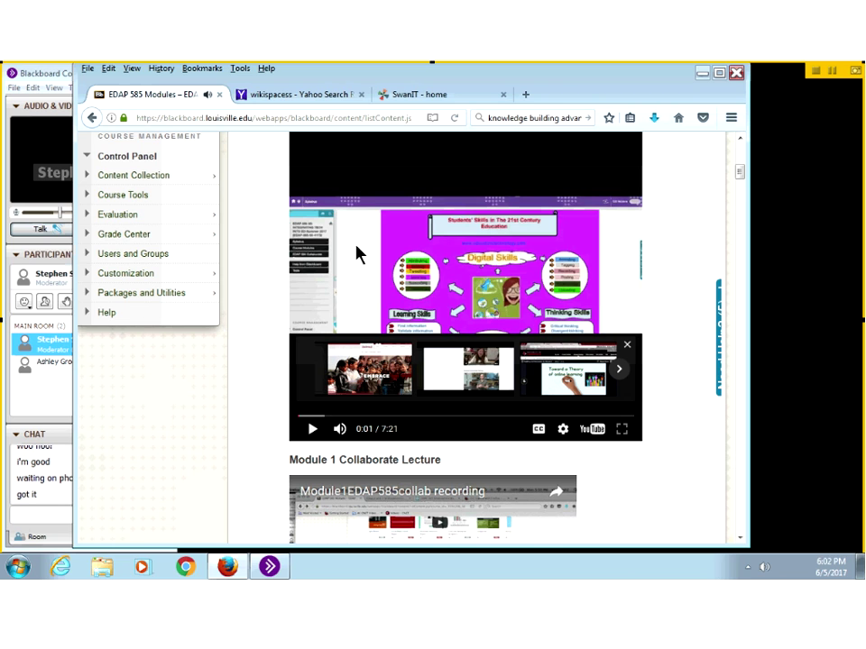
right_click(359, 255)
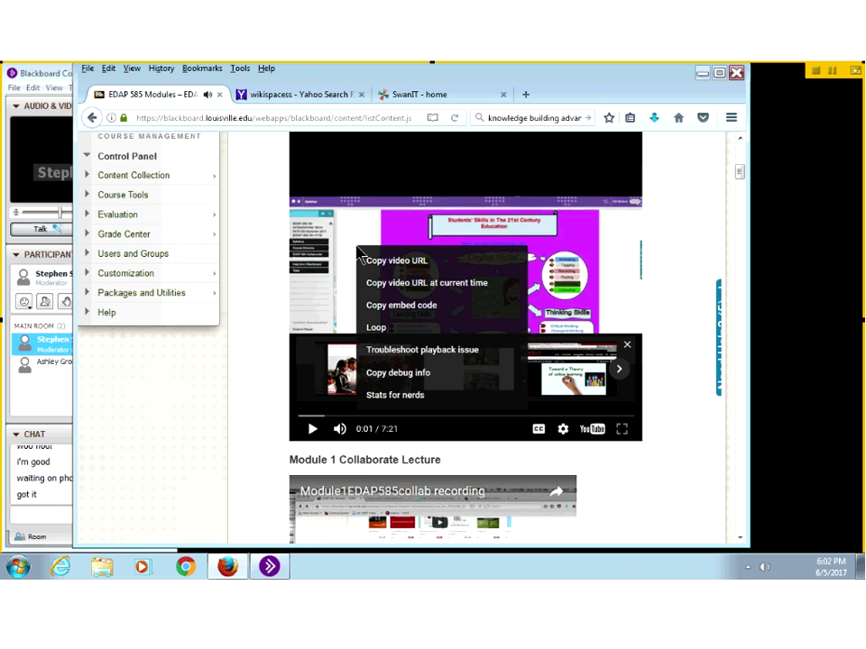
click(378, 306)
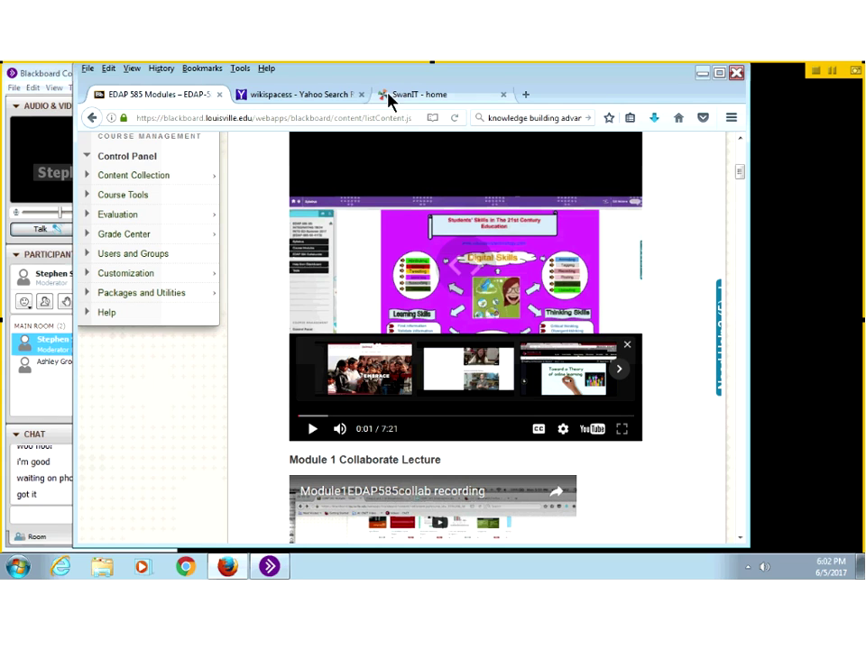
click(410, 95)
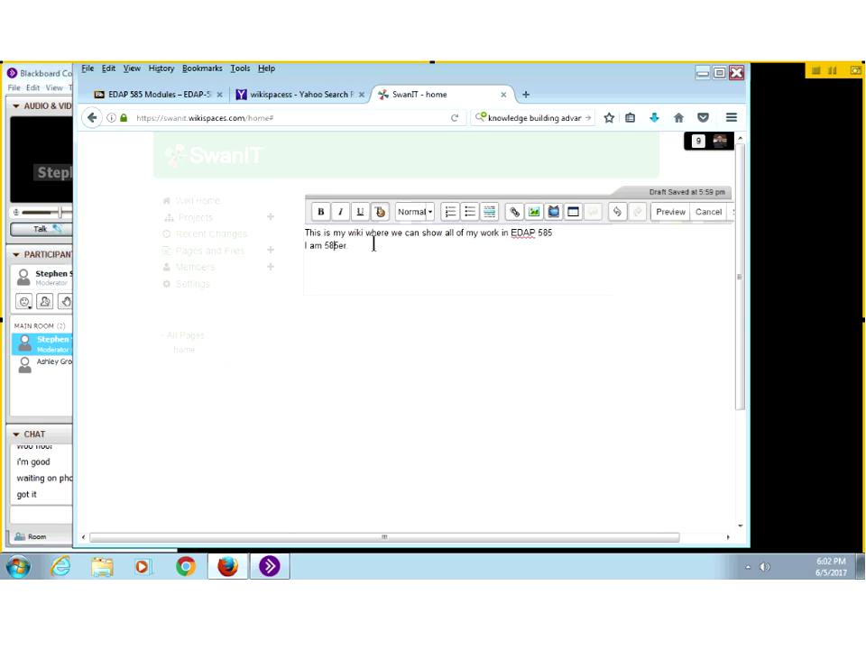
Step: Paste the copied YouTube iframe code into an Other HTML widget on the home page and save it
key(Home)
click(551, 217)
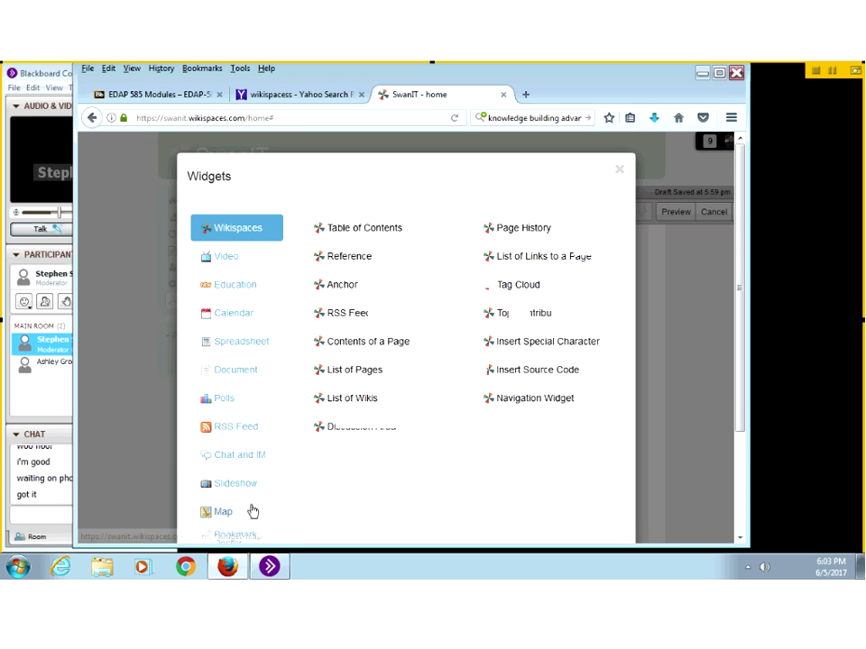
scroll(253, 505, down, 3)
click(251, 487)
click(334, 244)
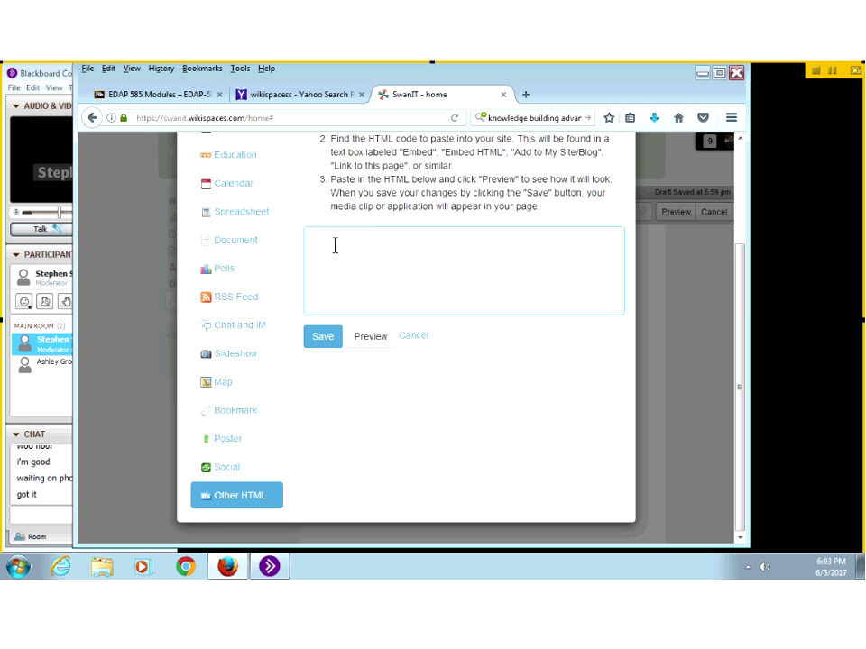
right_click(335, 245)
click(361, 306)
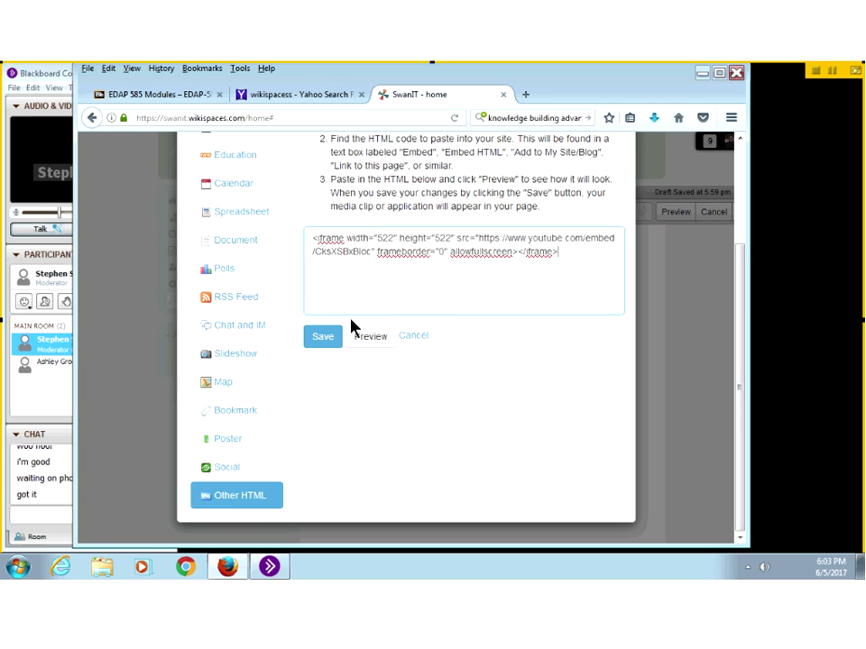
click(334, 343)
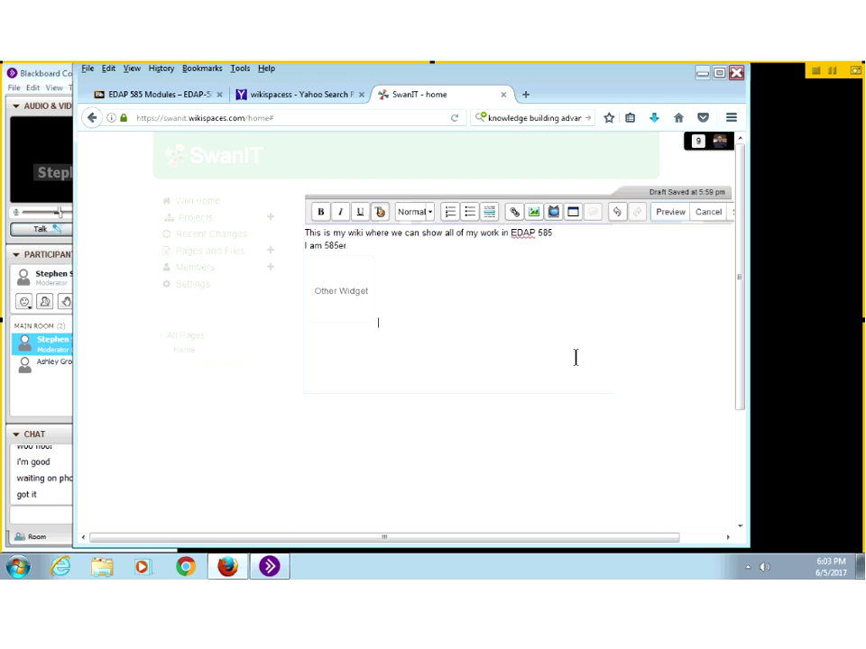
Step: Reopen the saved home page for editing and delete the embedded Module 1 video widget
scroll(595, 537, right, 3)
scroll(607, 437, right, 1)
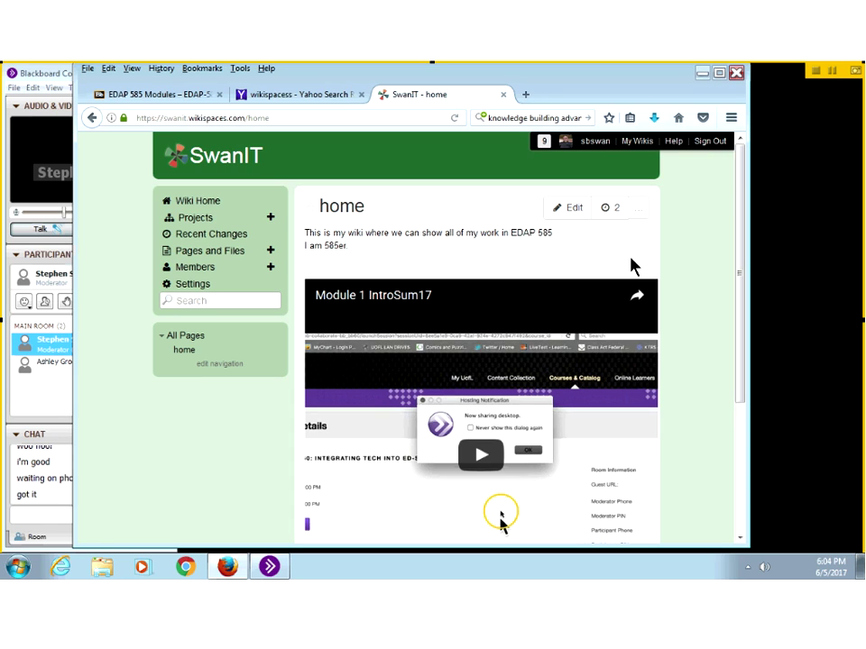
click(573, 208)
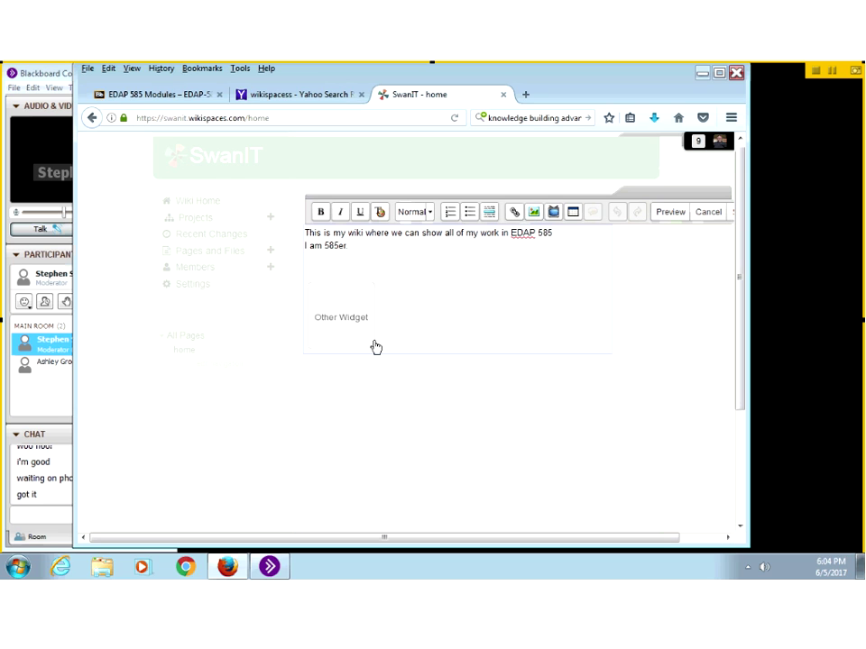
click(356, 307)
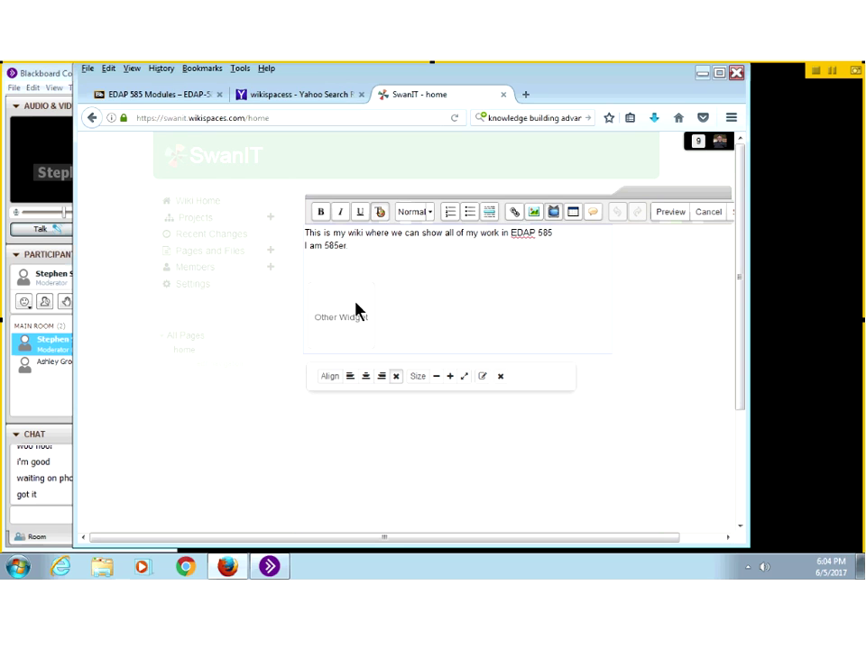
key(Delete)
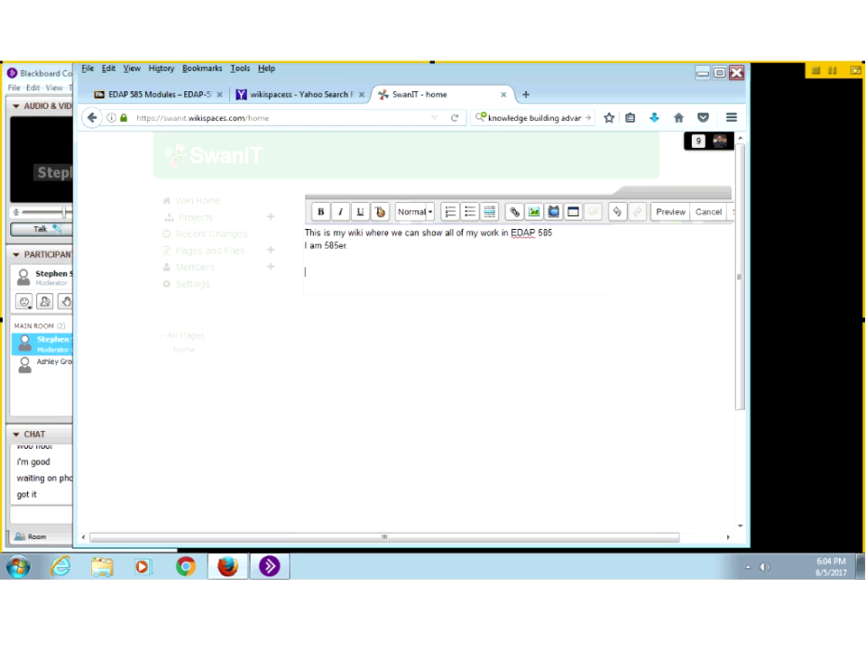
click(165, 95)
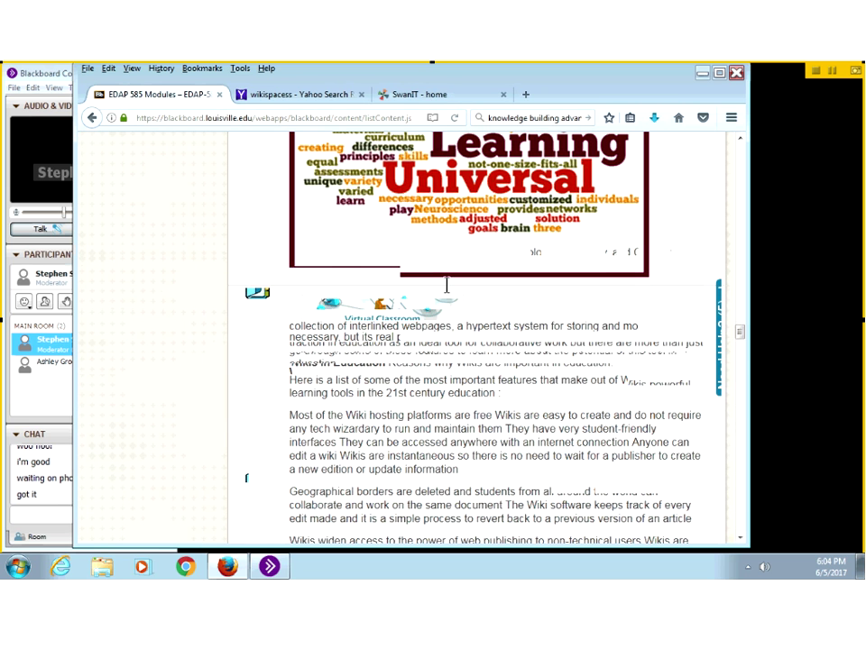
scroll(447, 288, down, 5)
scroll(449, 291, down, 10)
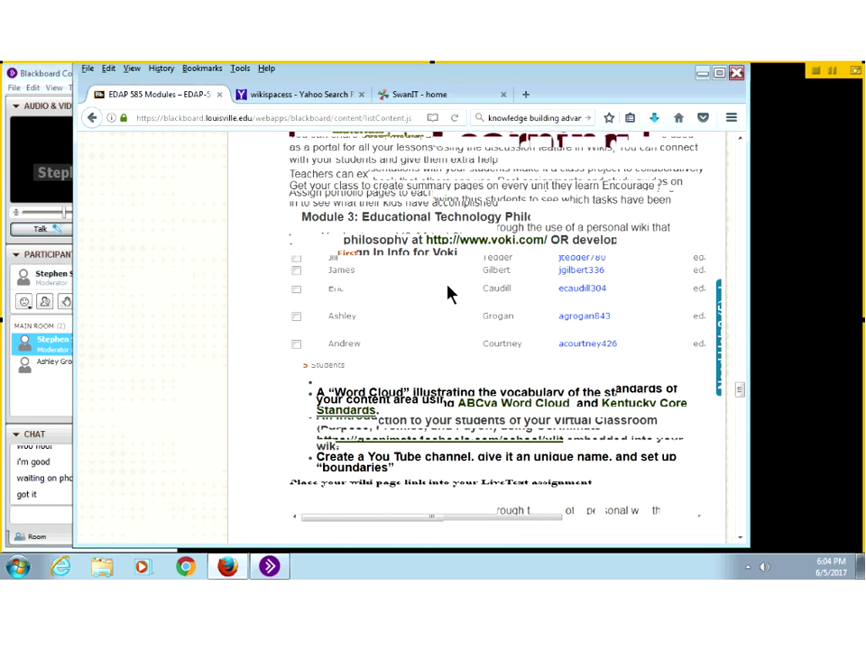
scroll(421, 270, up, 5)
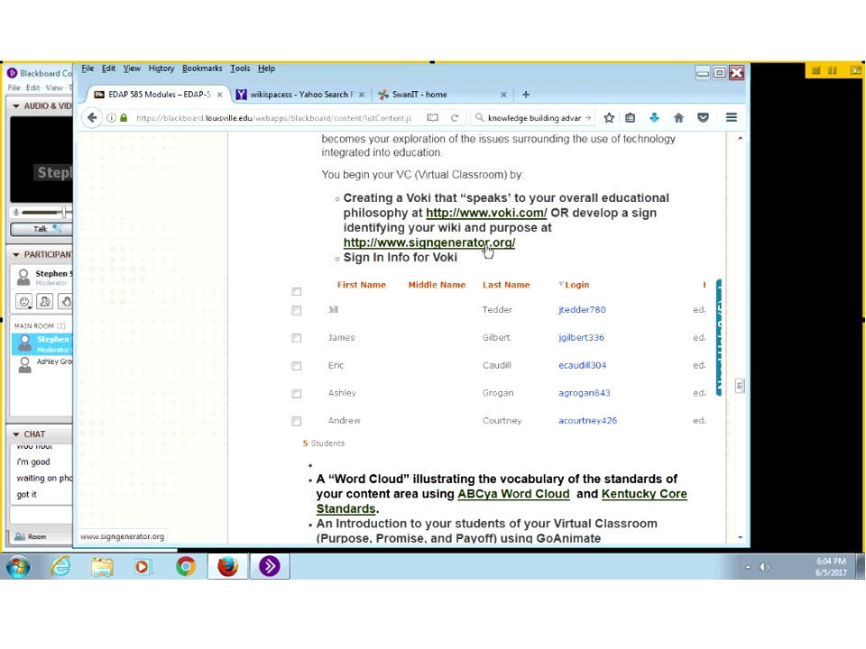
click(480, 217)
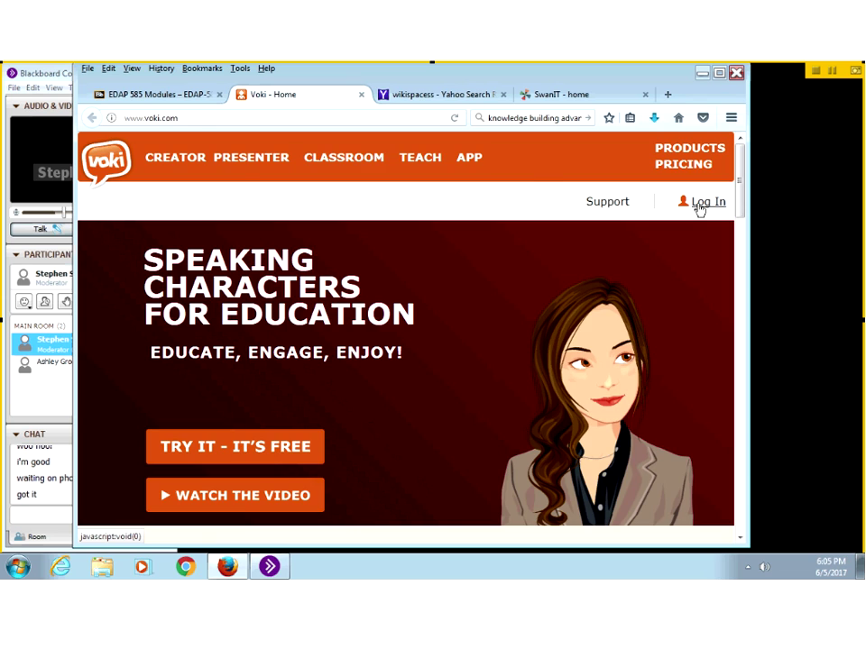
Step: Open Voki's Login dialog and place the cursor in the Email or Username field
click(699, 205)
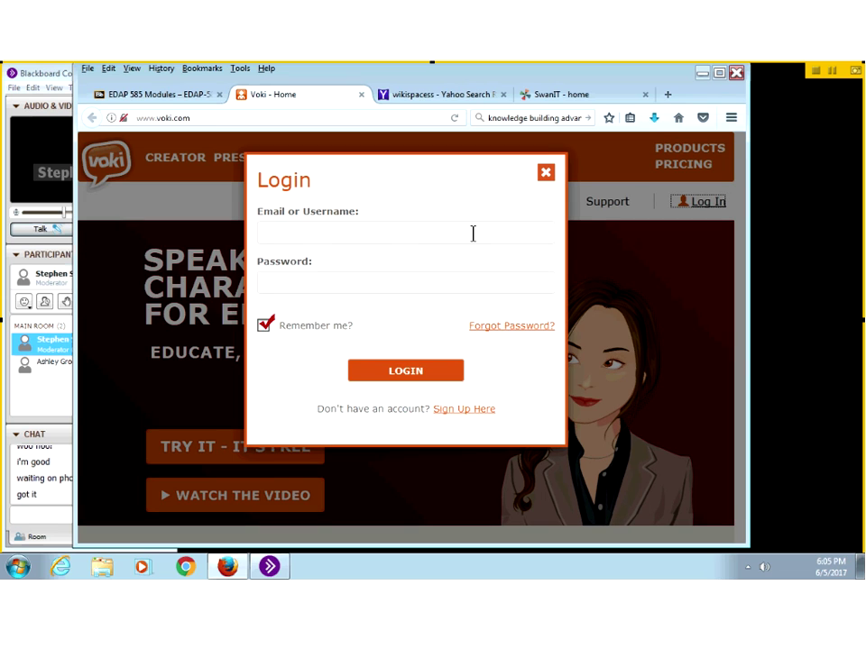
click(297, 233)
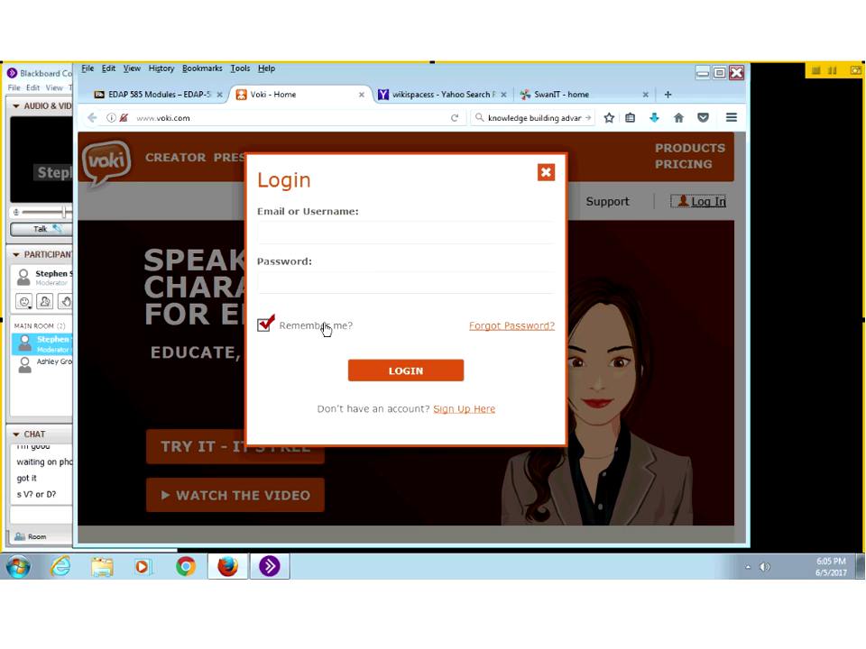
Step: Check the class chat, close the Voki login, and review the students' login table before returning to Voki
click(29, 482)
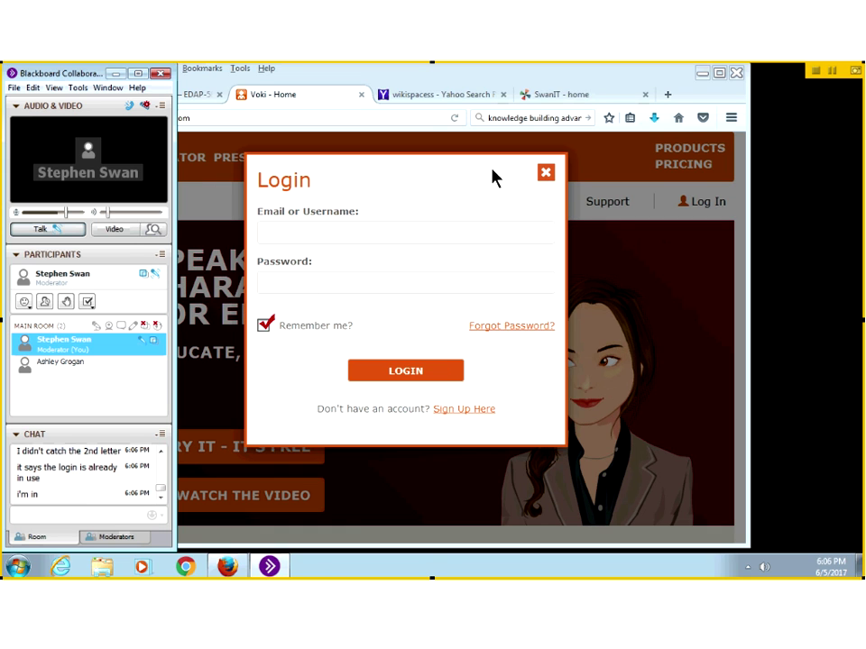
click(547, 175)
click(114, 97)
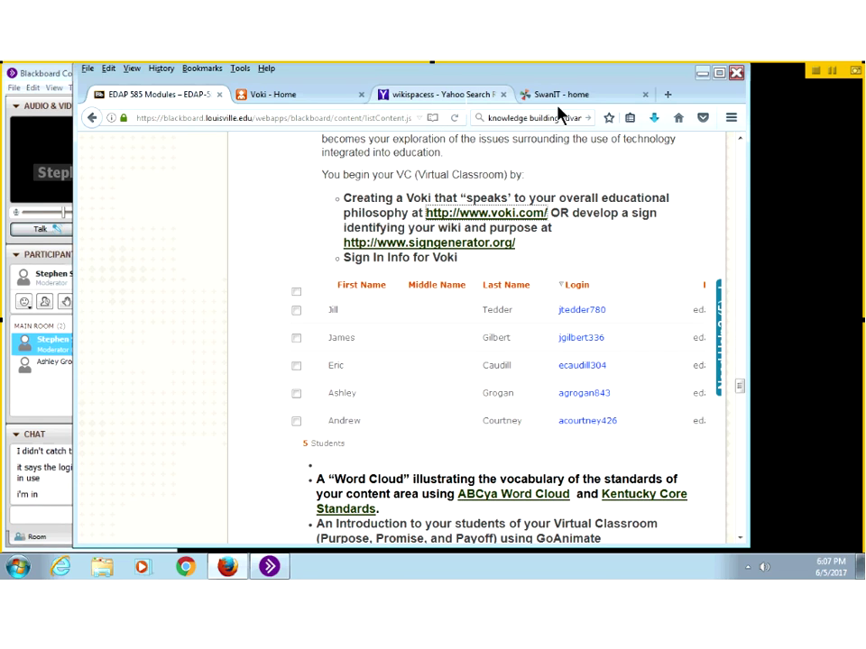
click(298, 99)
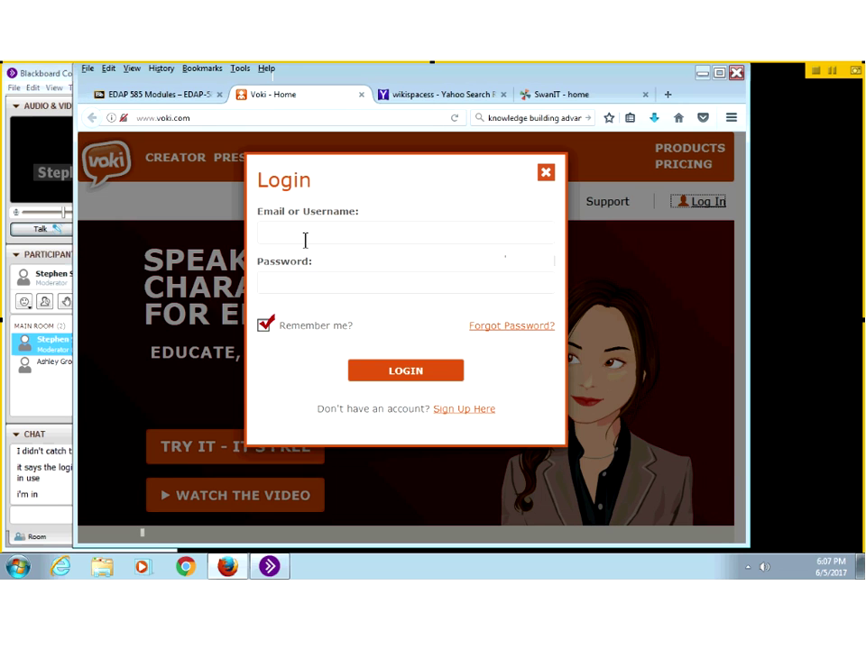
Step: Log in to Voki with the student's username and password
click(304, 240)
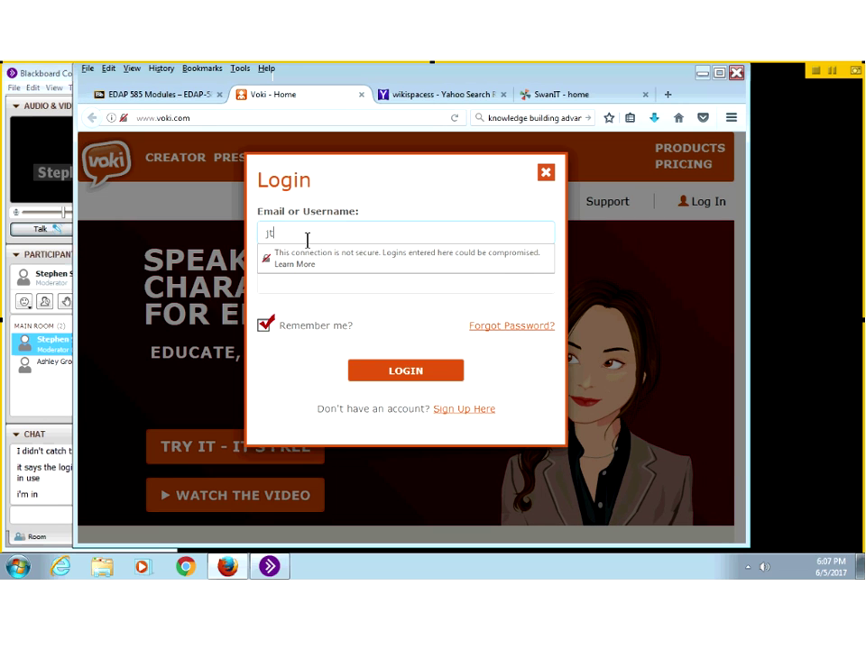
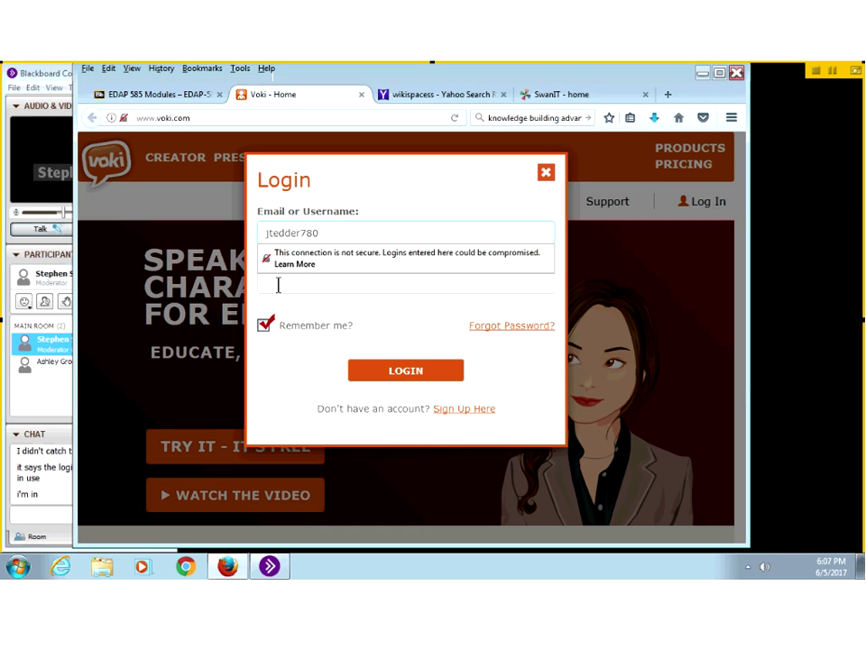
click(276, 283)
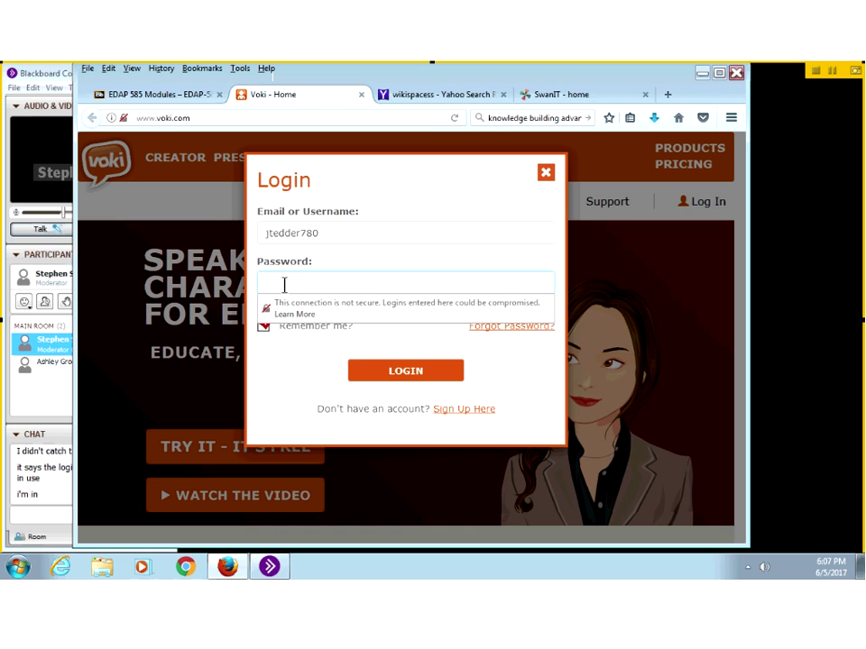
text(••••)
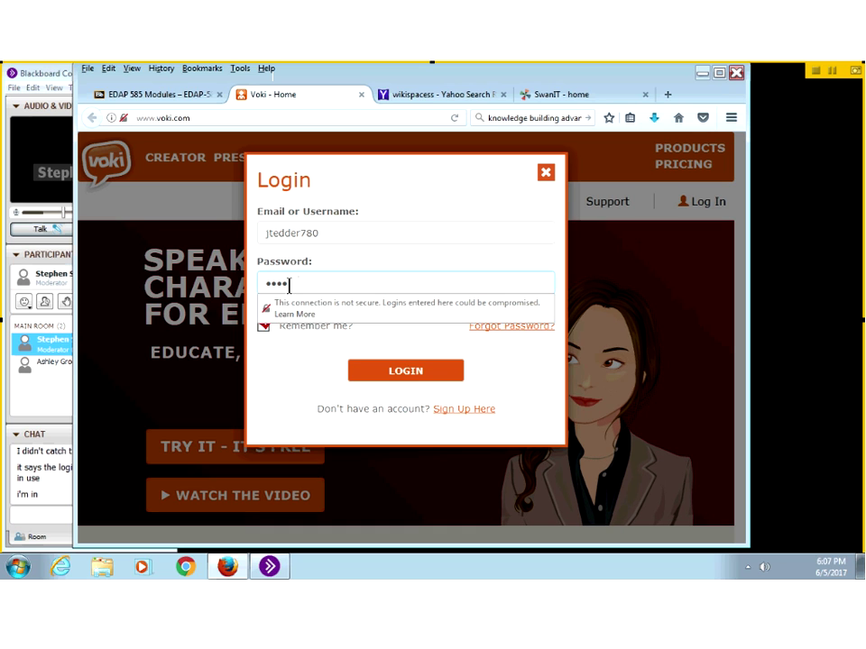
text(•••)
click(401, 375)
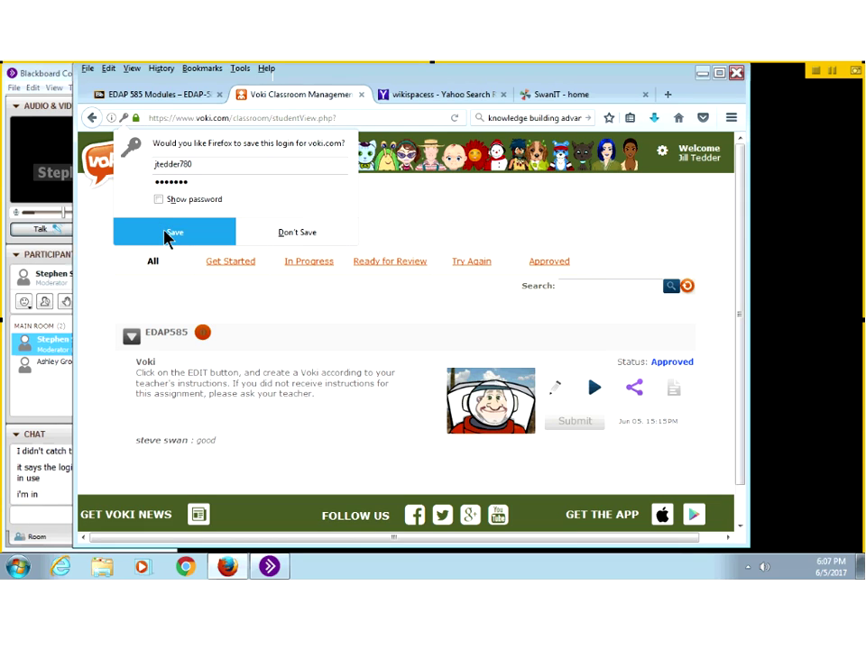
Step: Decline Firefox's password save, then filter assignments by Get Started and then Approved
click(285, 240)
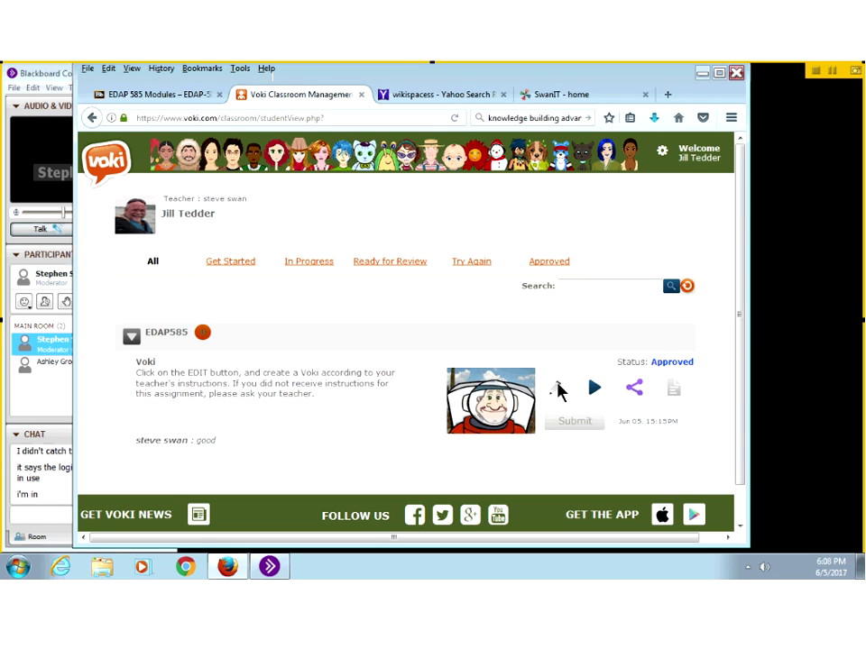
click(233, 266)
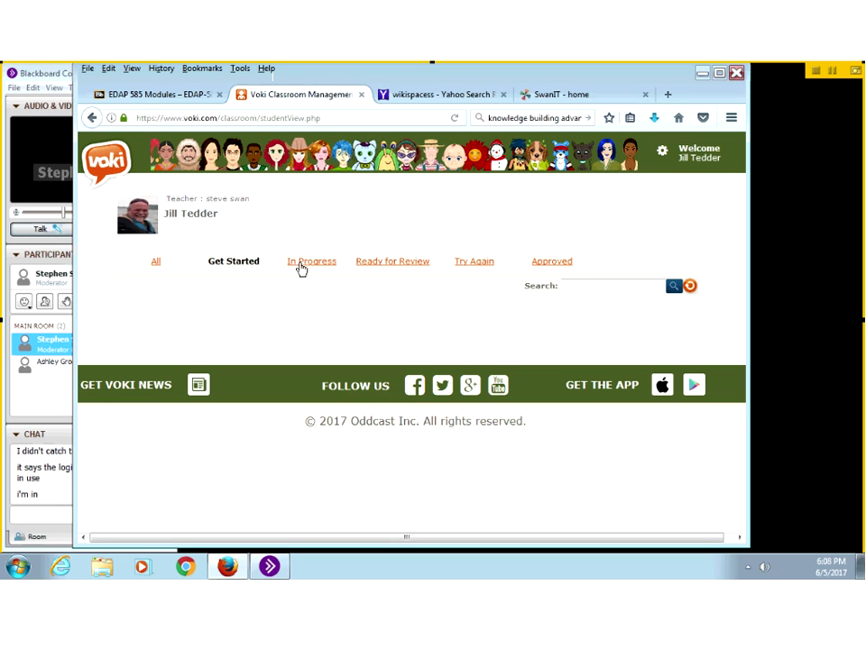
click(545, 263)
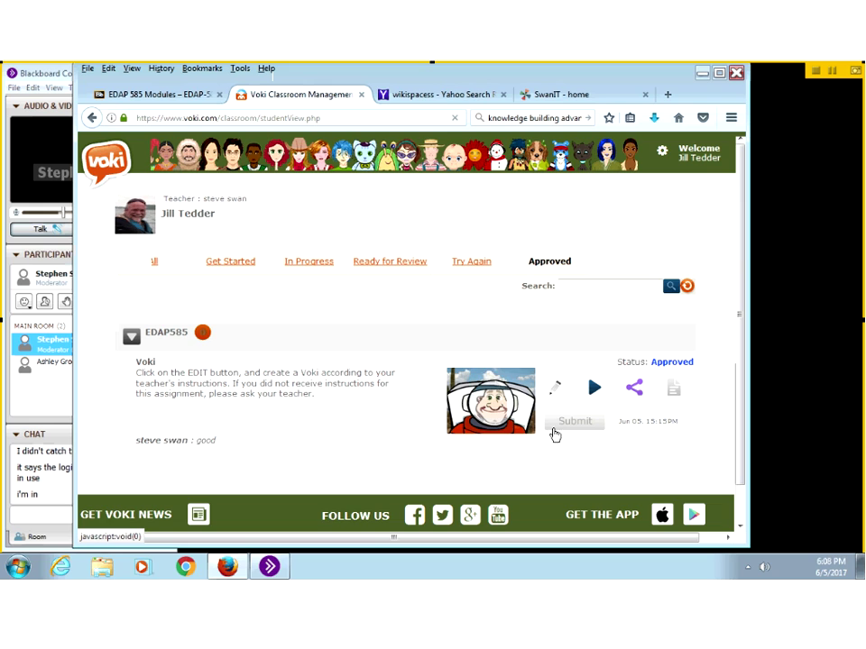
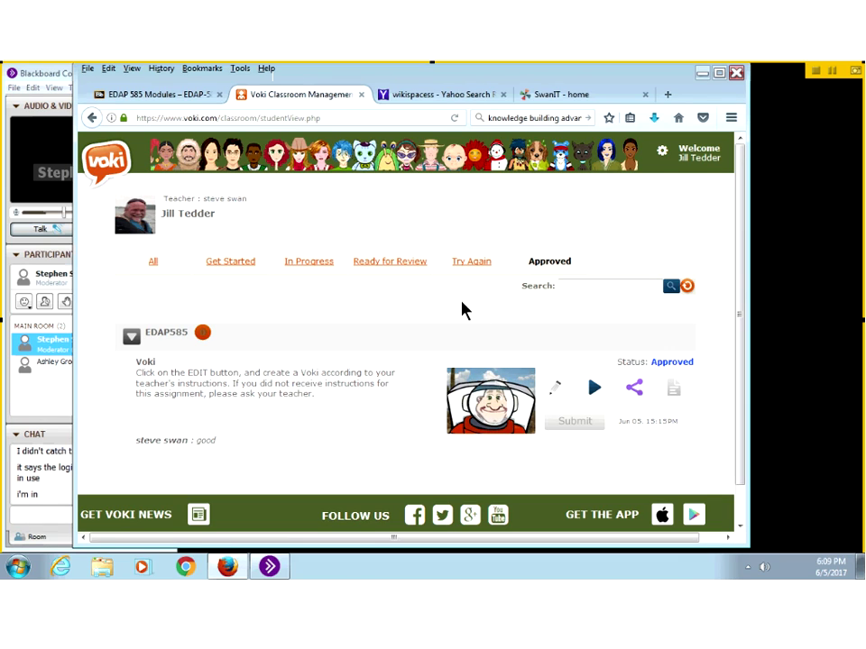
Step: Copy another student's Voki login from the EDAP 585 roster, then return to the Voki tab
click(139, 97)
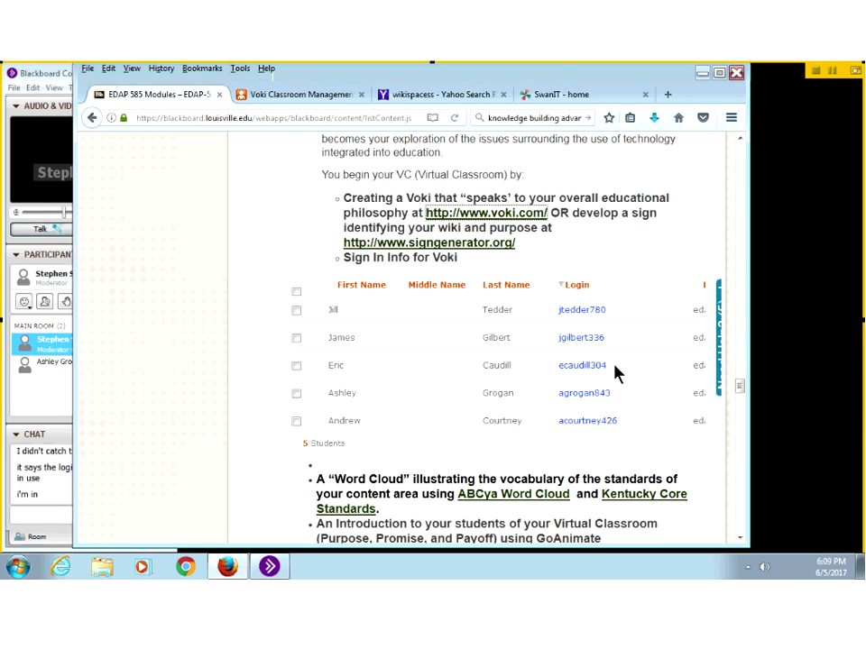
drag(606, 366, 560, 369)
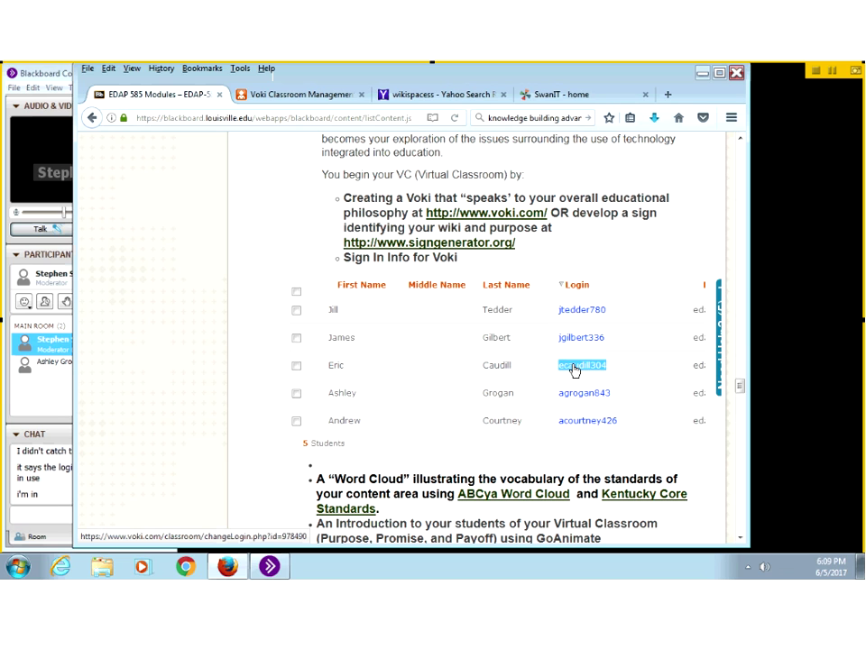
right_click(573, 370)
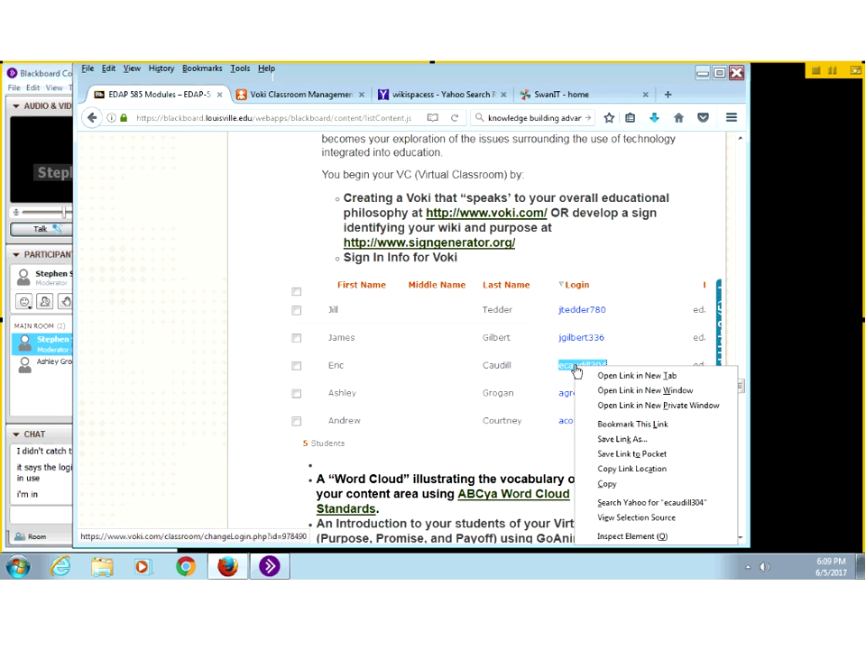
click(606, 486)
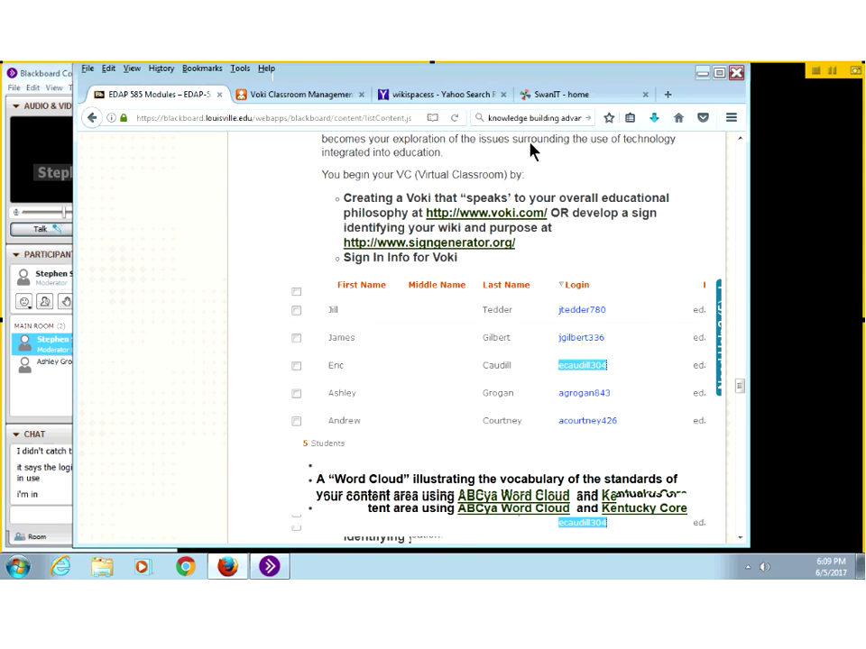
scroll(532, 152, up, 5)
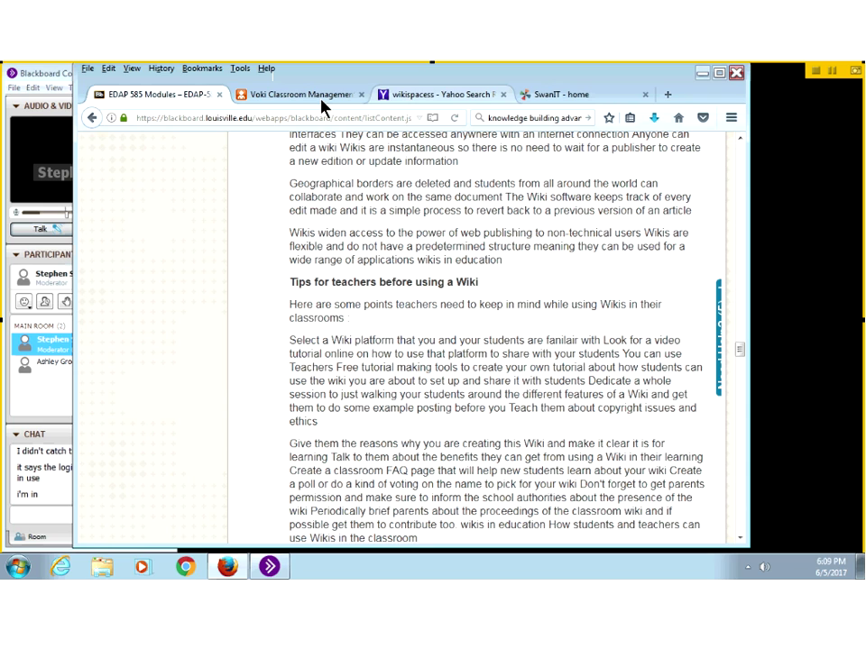
click(321, 98)
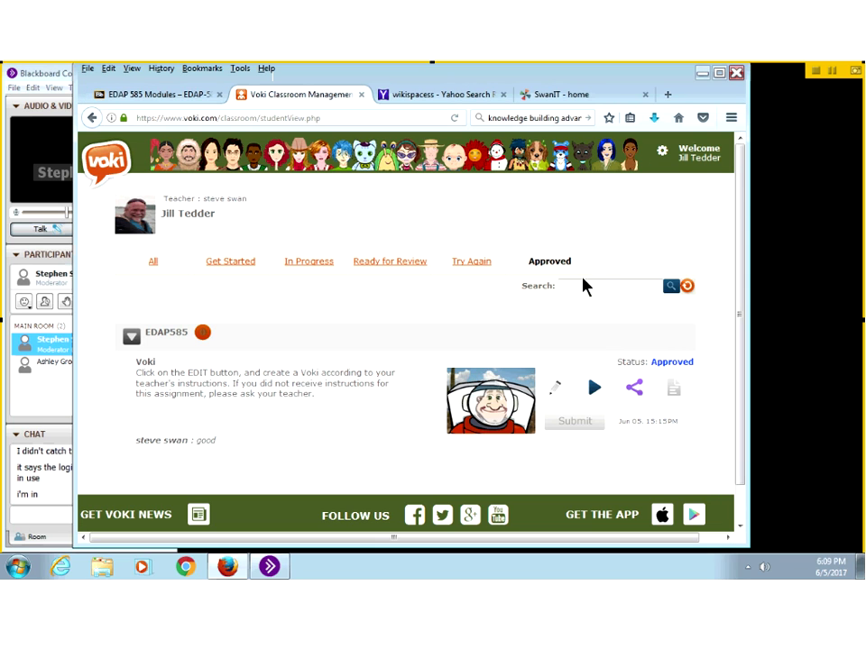
Step: Log out of the current student and sign in with the pasted login and its password
click(696, 159)
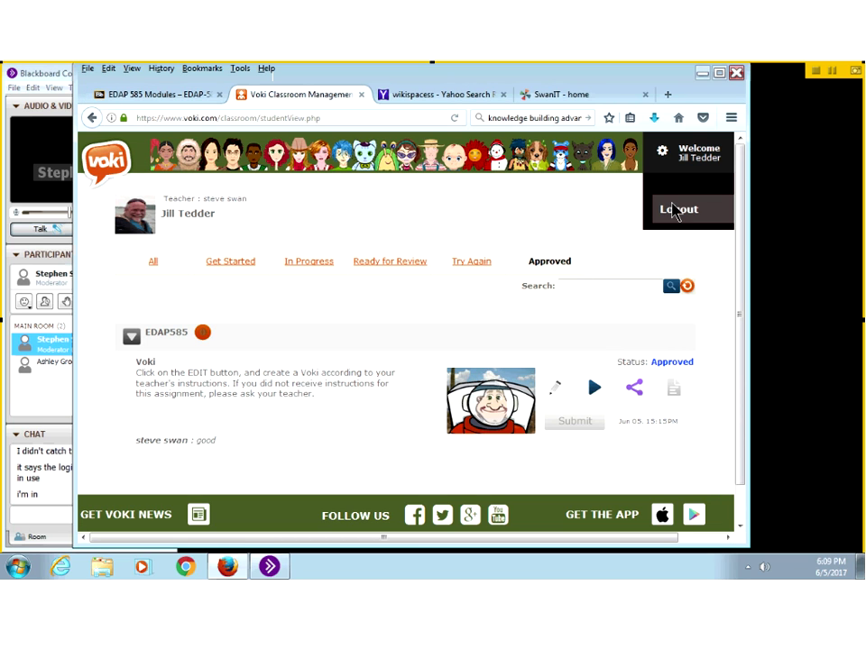
click(676, 209)
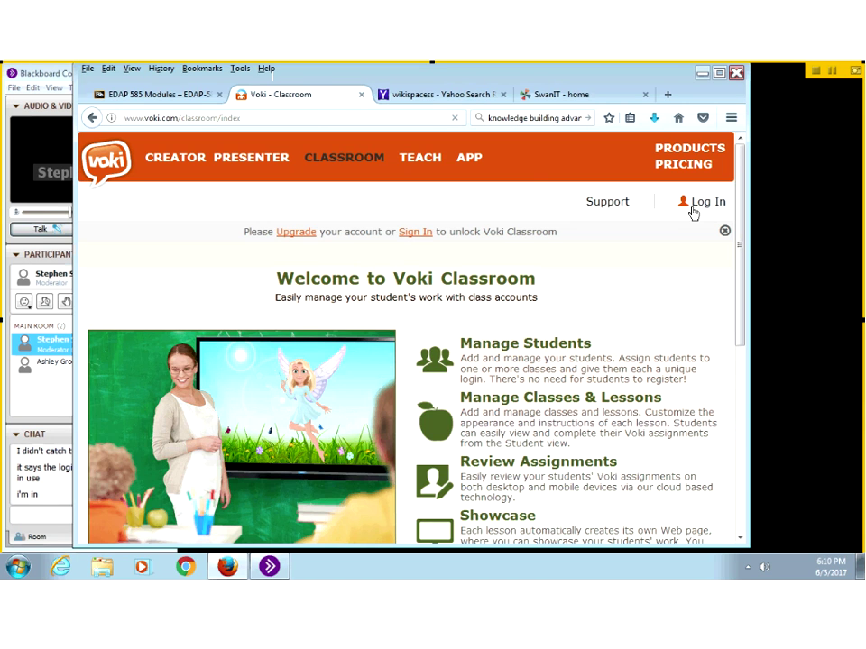
click(692, 209)
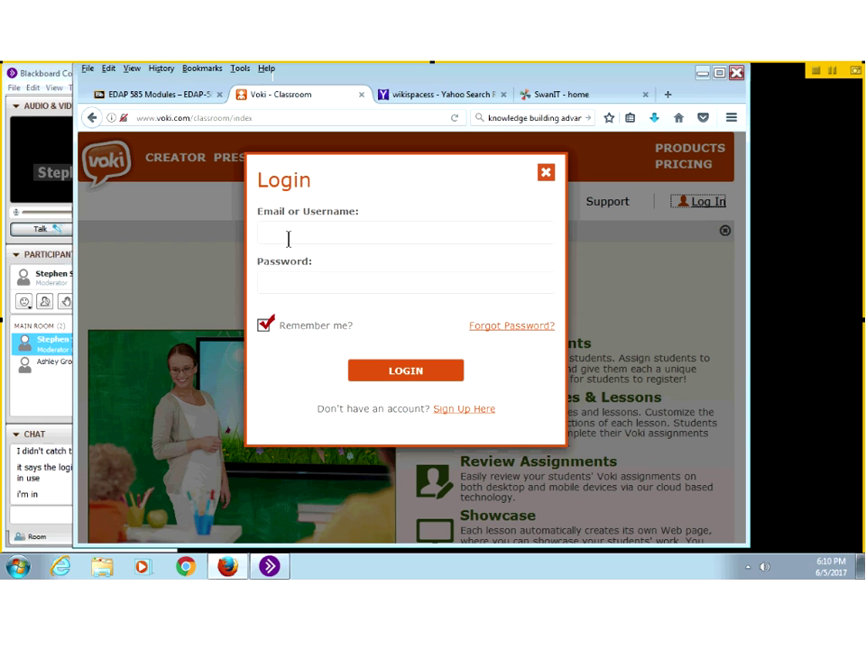
click(288, 233)
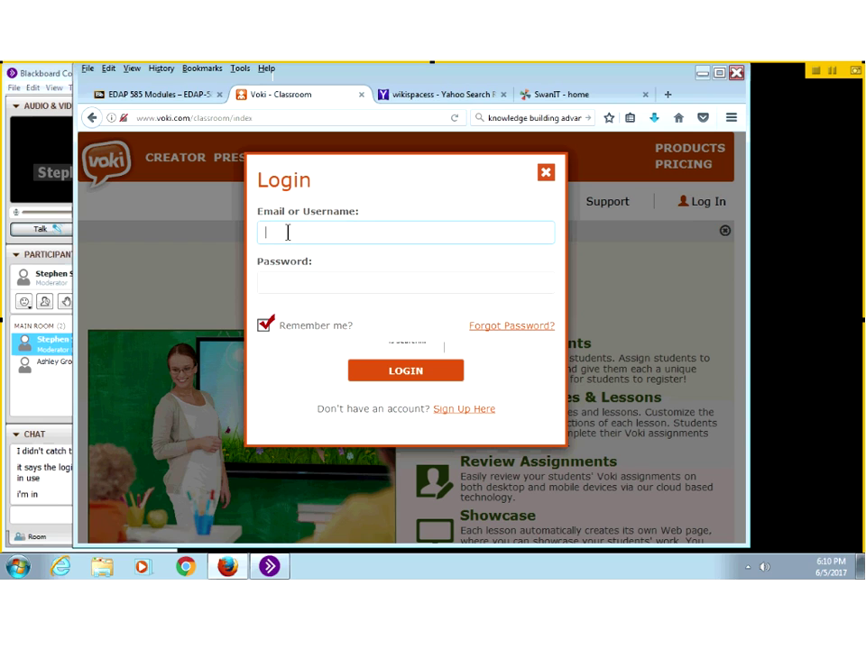
right_click(288, 233)
click(322, 293)
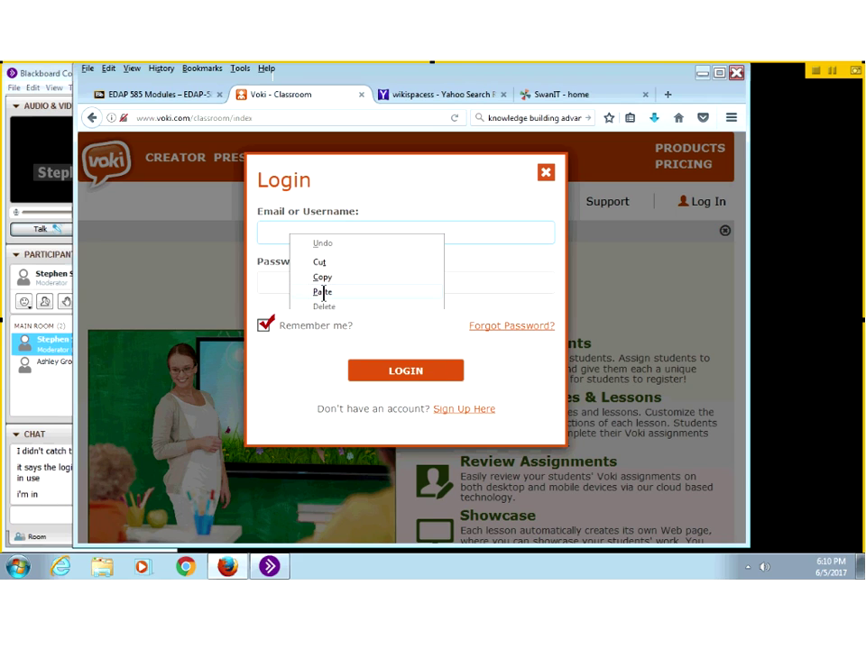
click(289, 292)
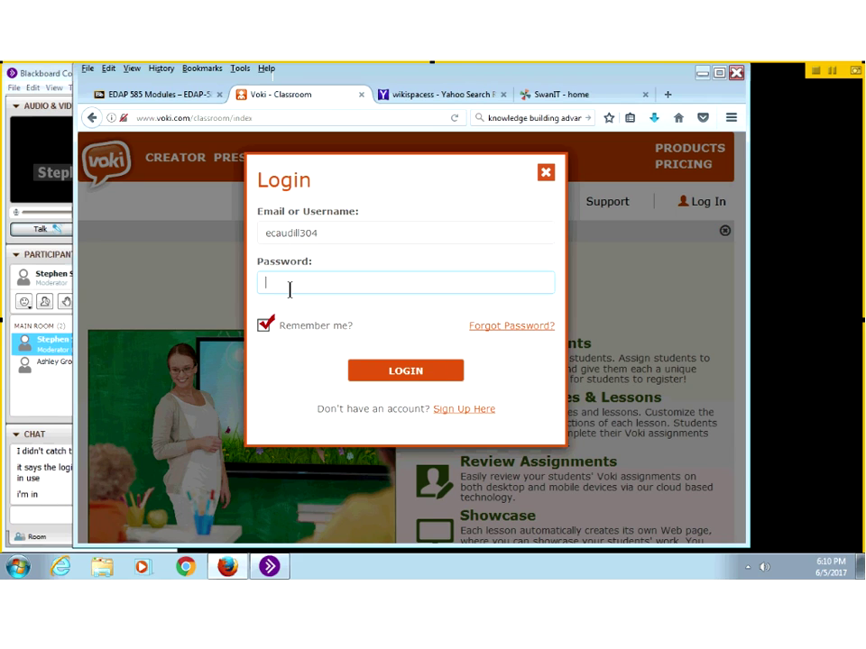
text(••••)
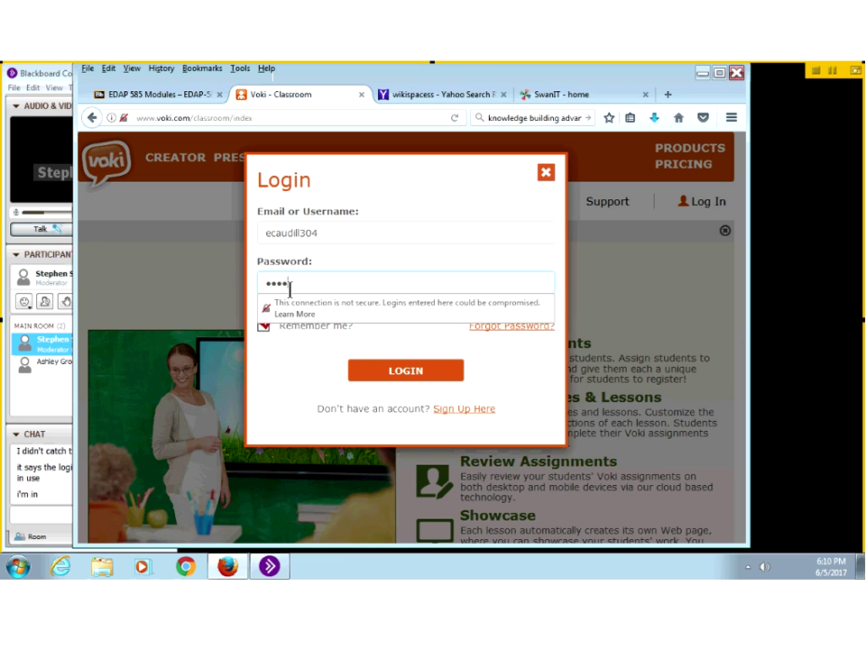
text(•••)
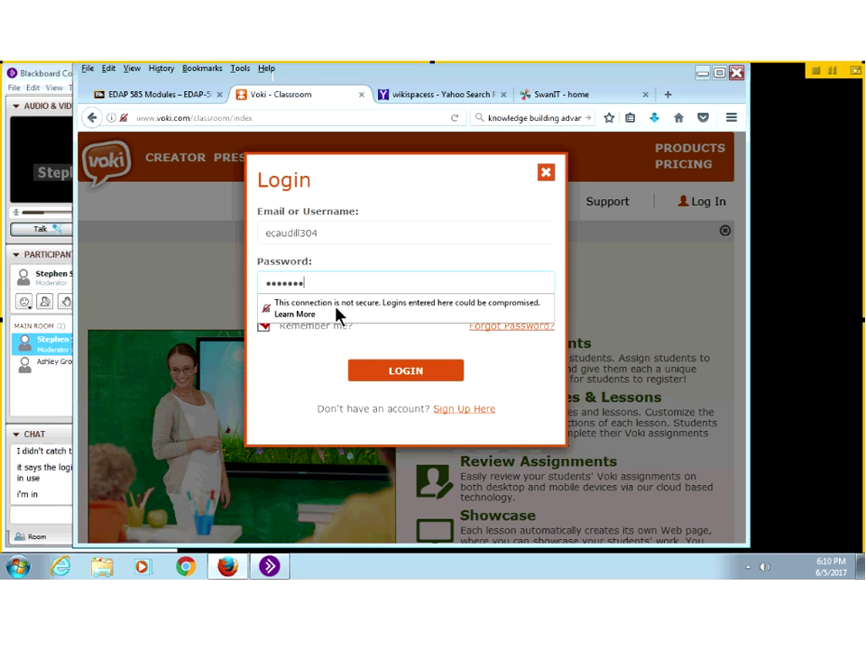
click(394, 372)
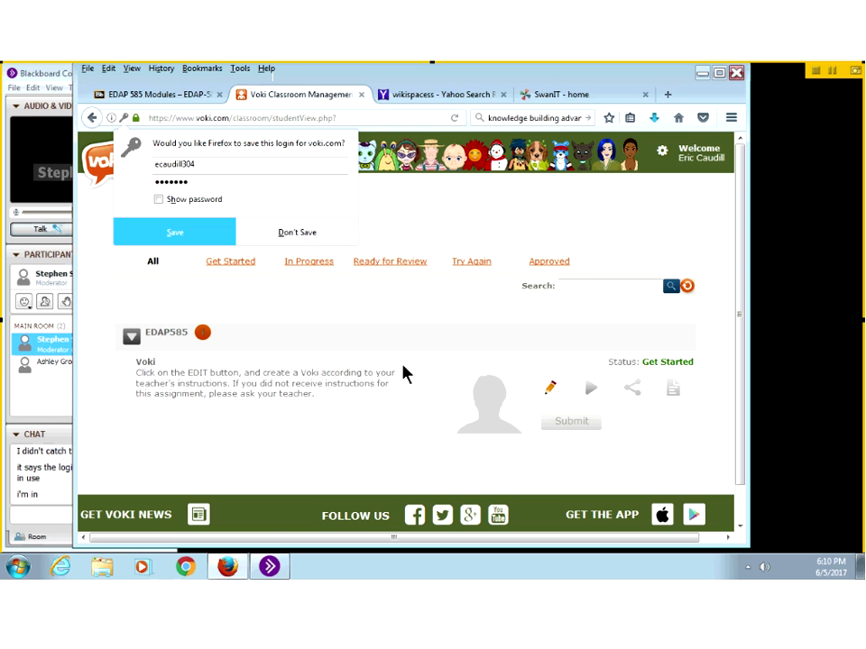
Step: Open the EDAP585 Voki assignment in the scene editor, showing the head choices
click(551, 389)
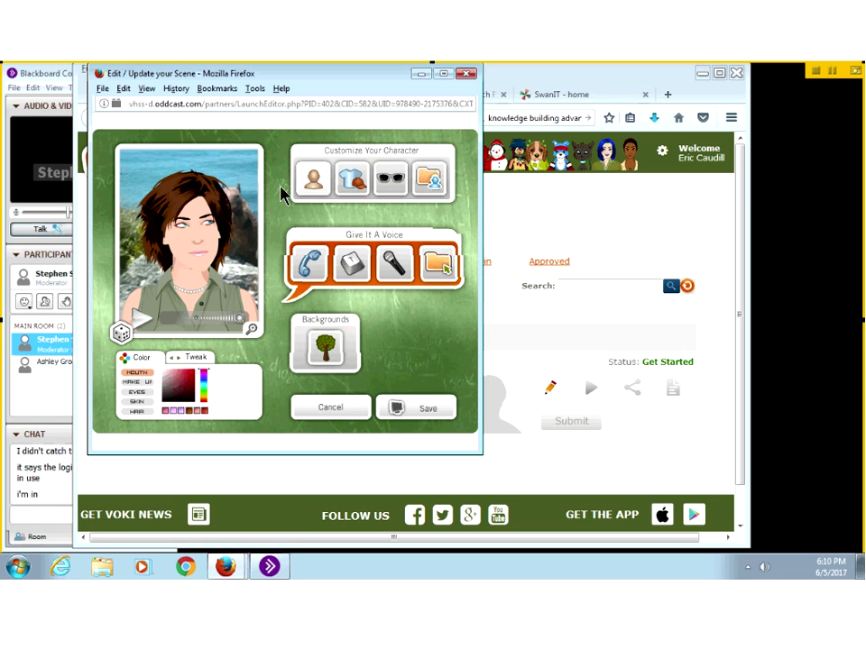
click(312, 178)
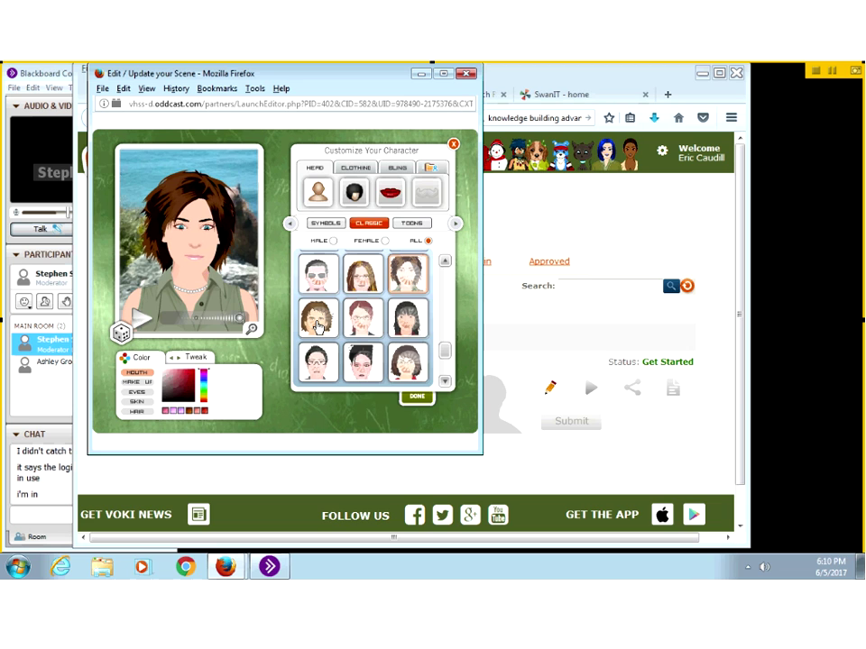
Step: Browse the Symbol, Edgy, Animal, Dog, Cat and Historic head categories
click(325, 224)
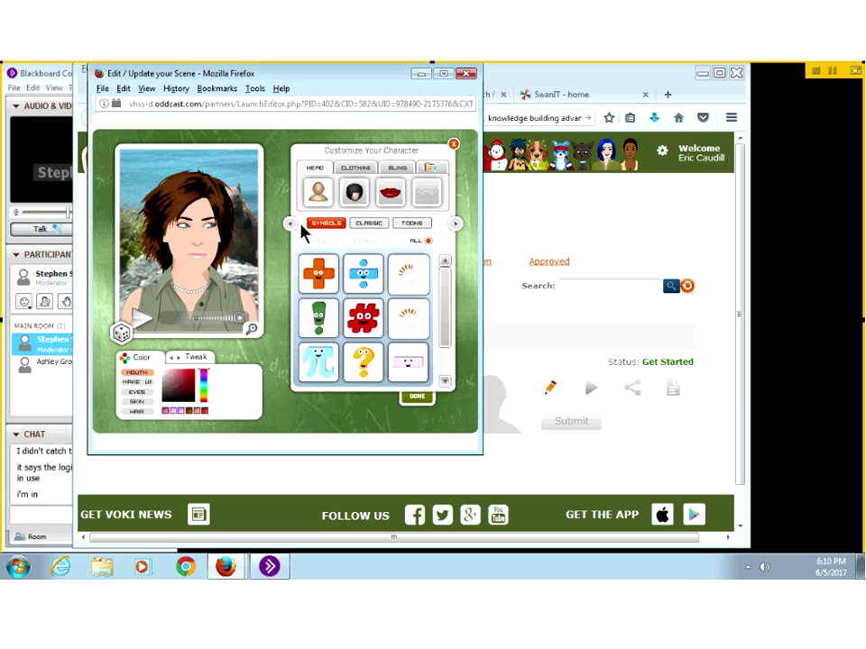
click(454, 223)
click(455, 223)
click(410, 223)
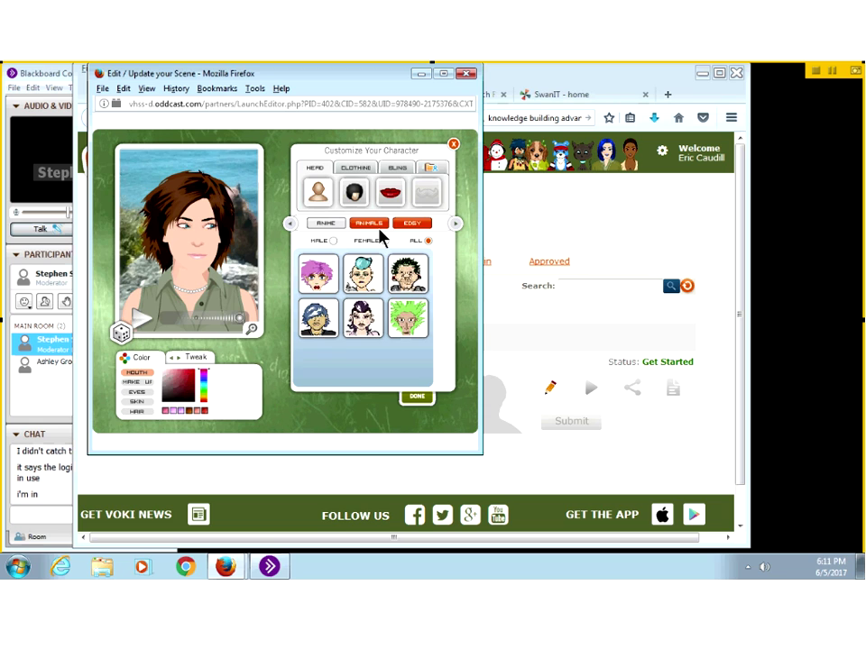
click(378, 226)
click(454, 224)
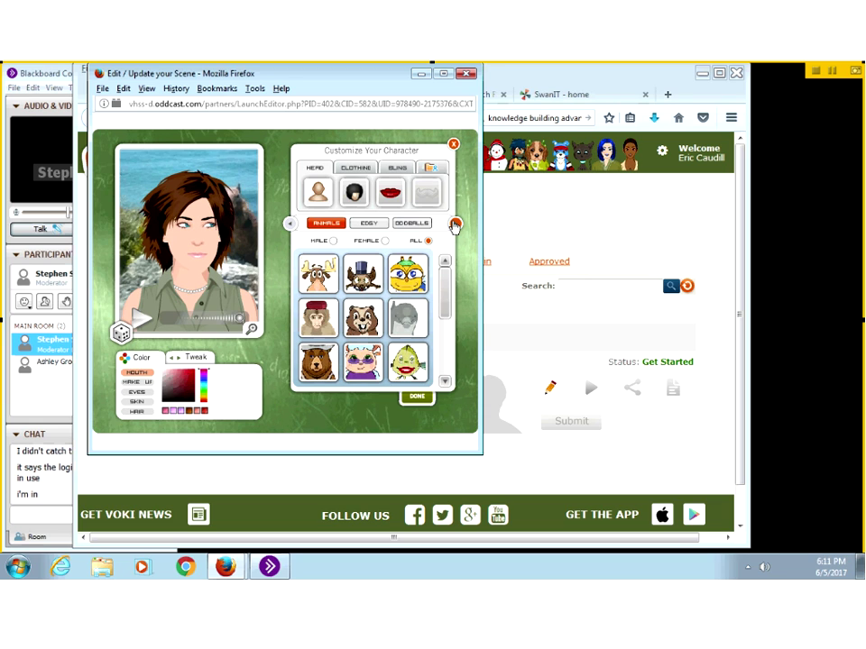
click(454, 224)
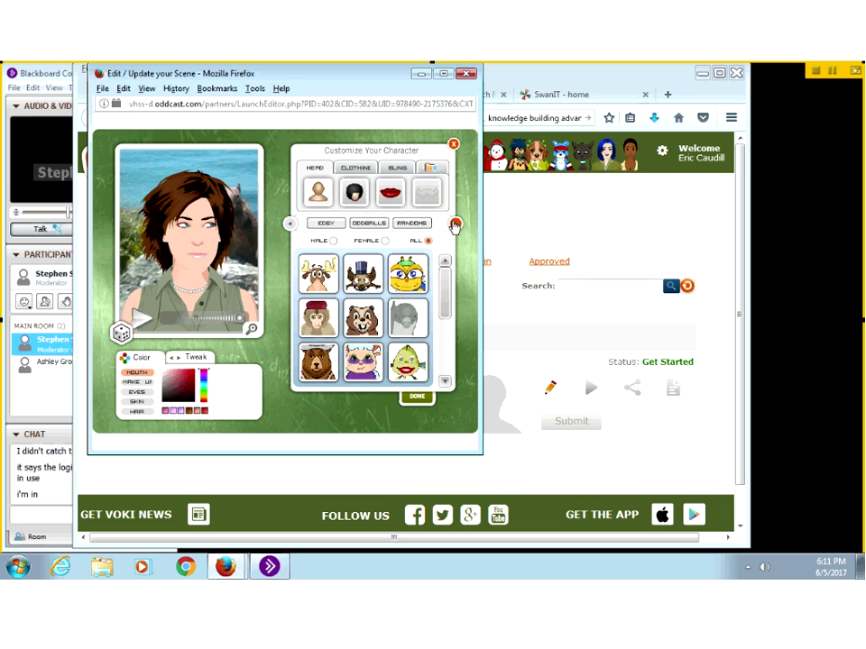
click(454, 225)
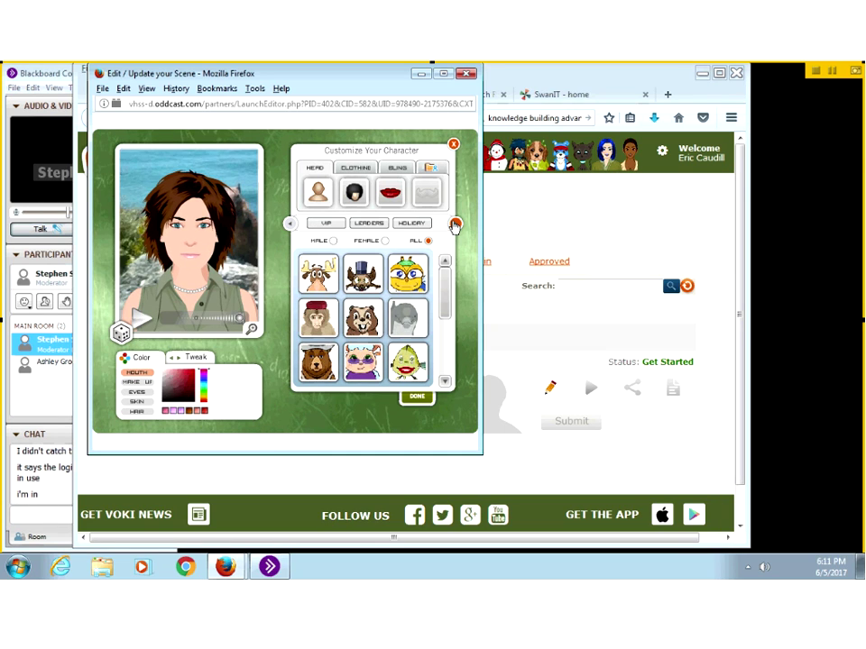
click(455, 225)
click(454, 225)
click(455, 224)
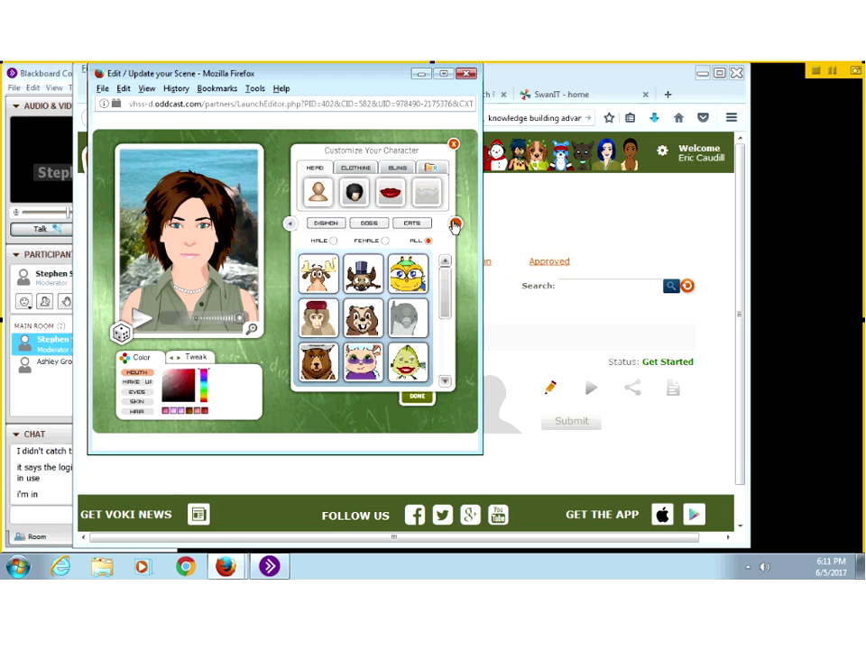
click(382, 232)
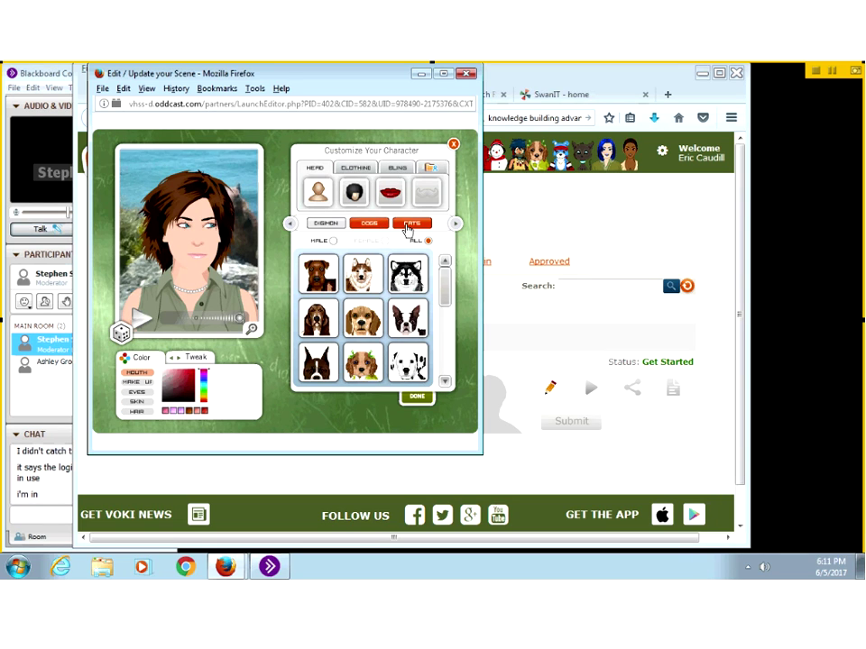
click(408, 230)
click(454, 224)
click(454, 225)
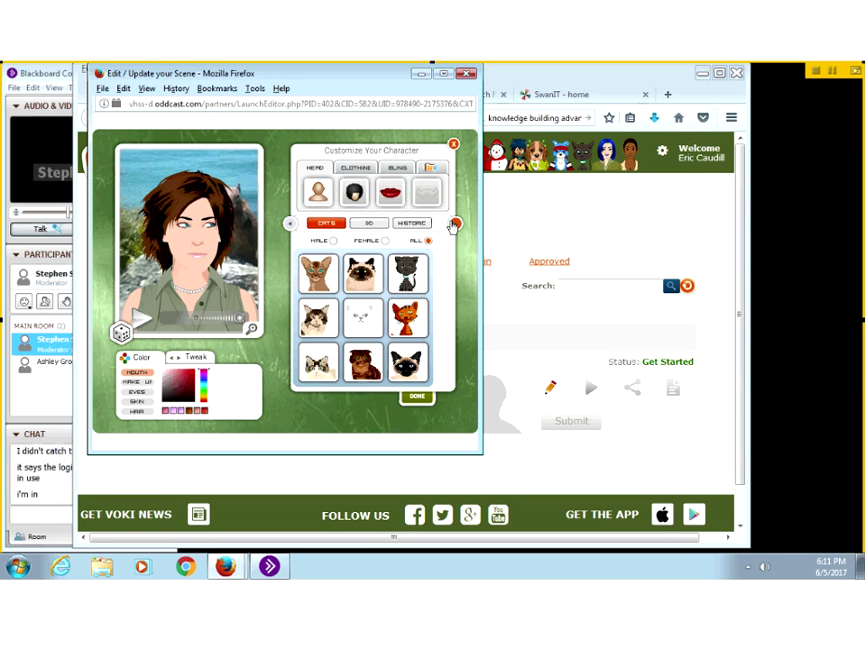
click(432, 226)
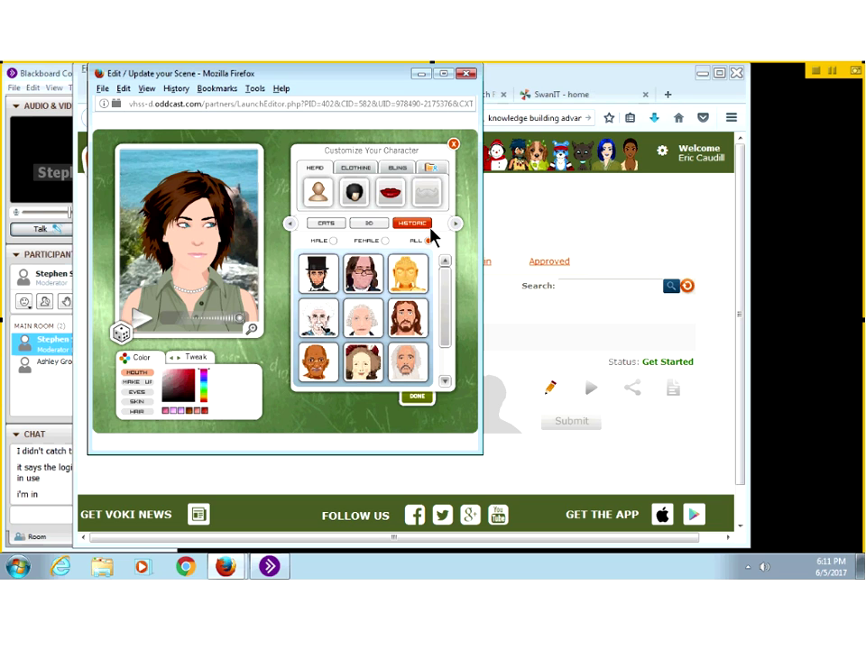
Step: Choose the red-haired bearded man's head from the Search category
drag(448, 317, 432, 231)
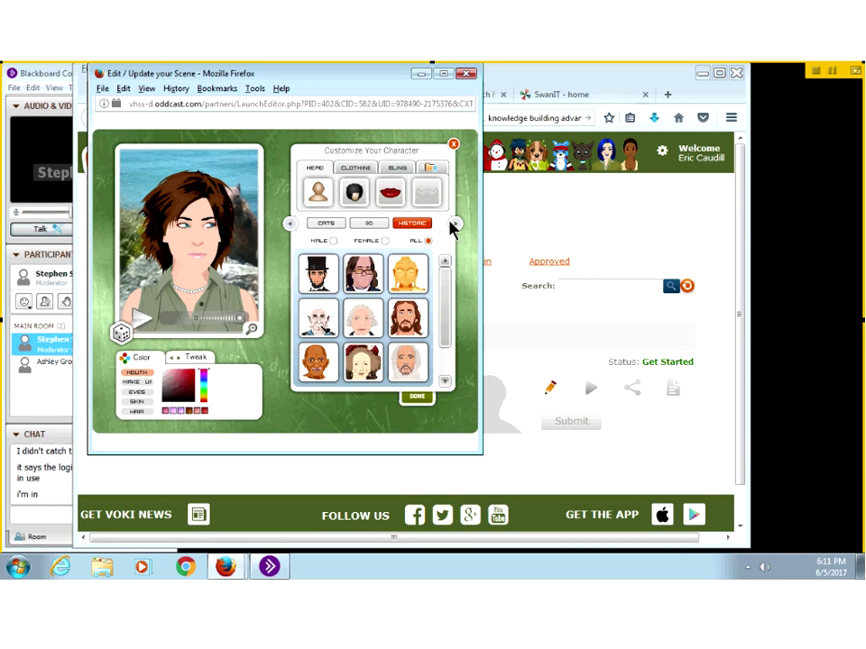
click(455, 225)
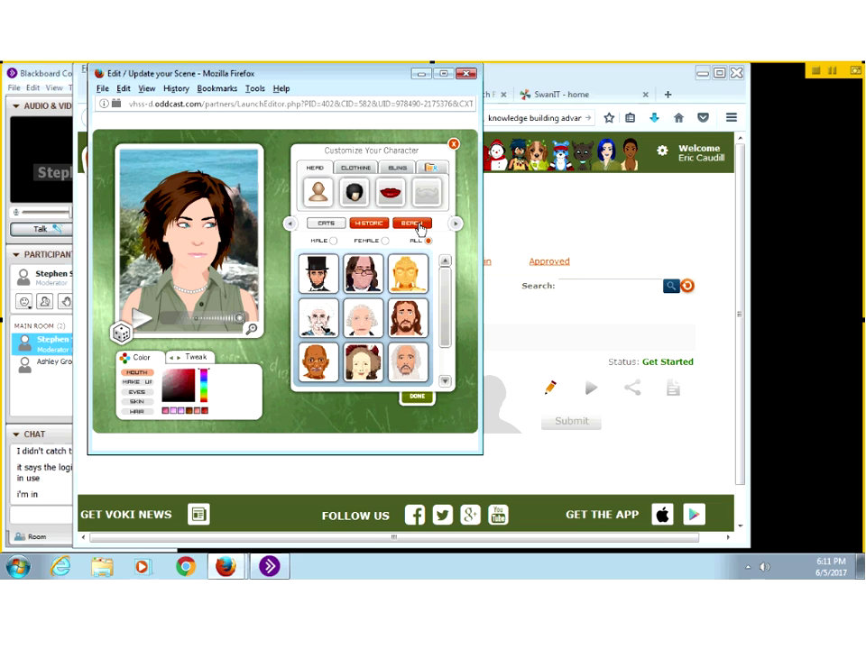
click(417, 225)
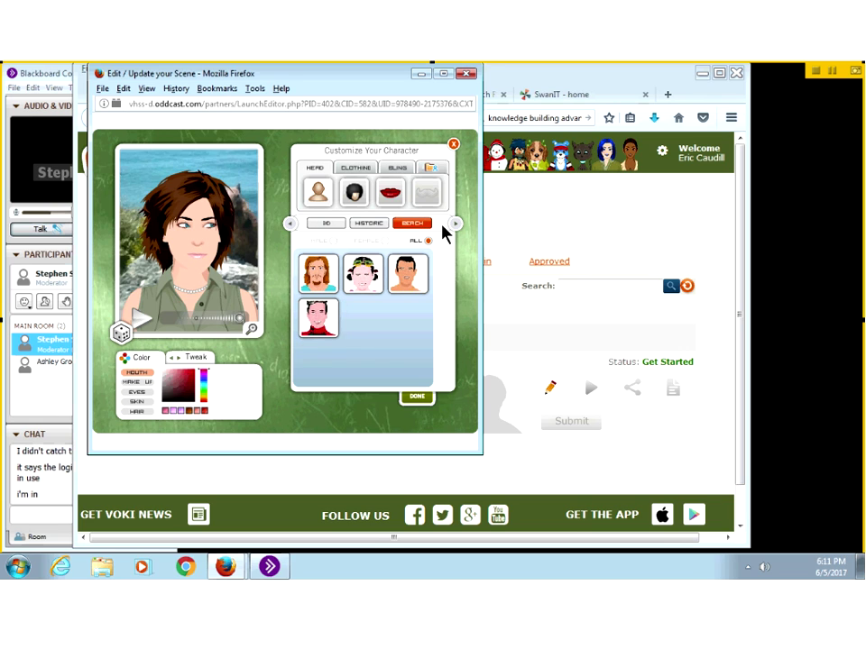
click(315, 283)
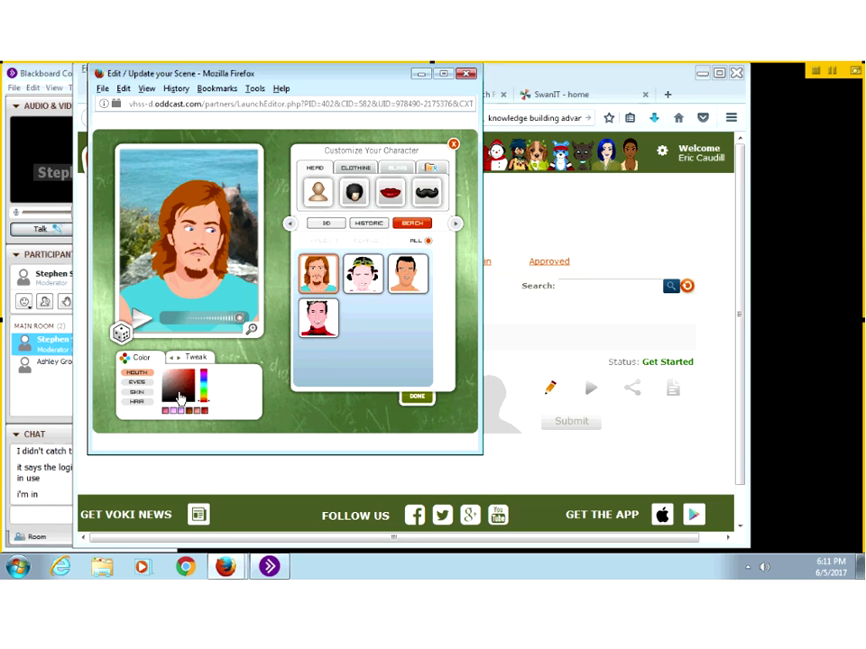
Step: Make the hair blonde, reshape the mouth and enlarge the nose with the Tweak sliders
click(137, 403)
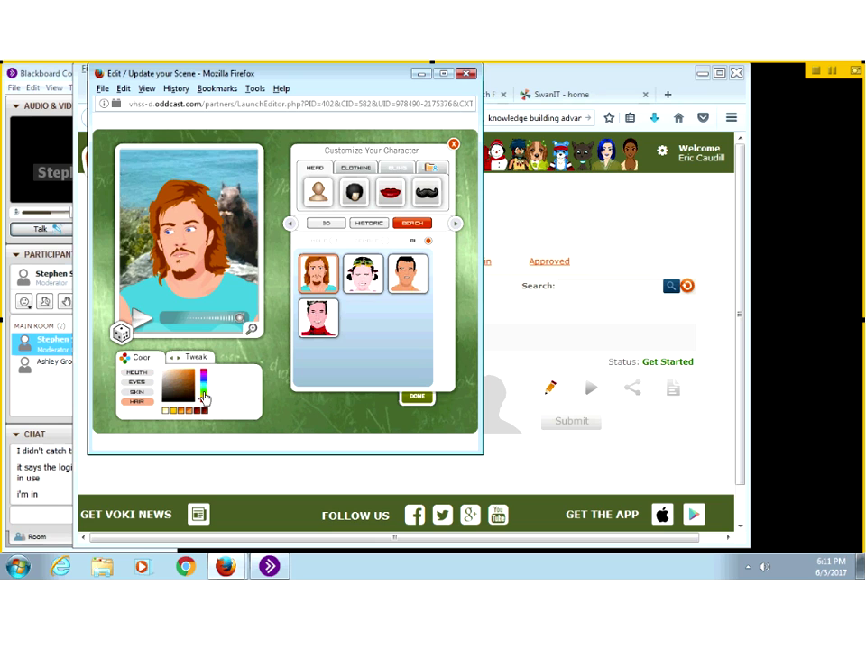
click(164, 411)
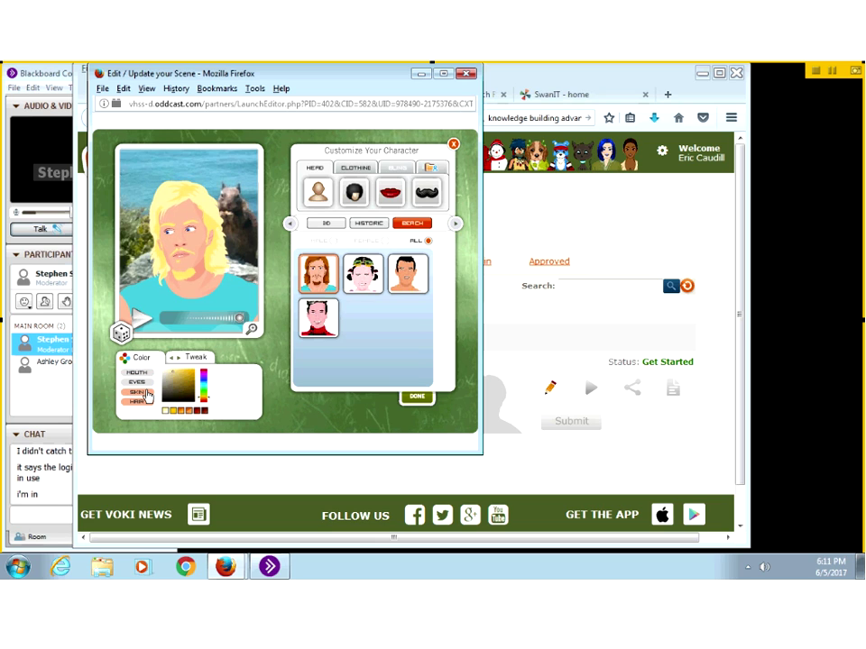
click(145, 394)
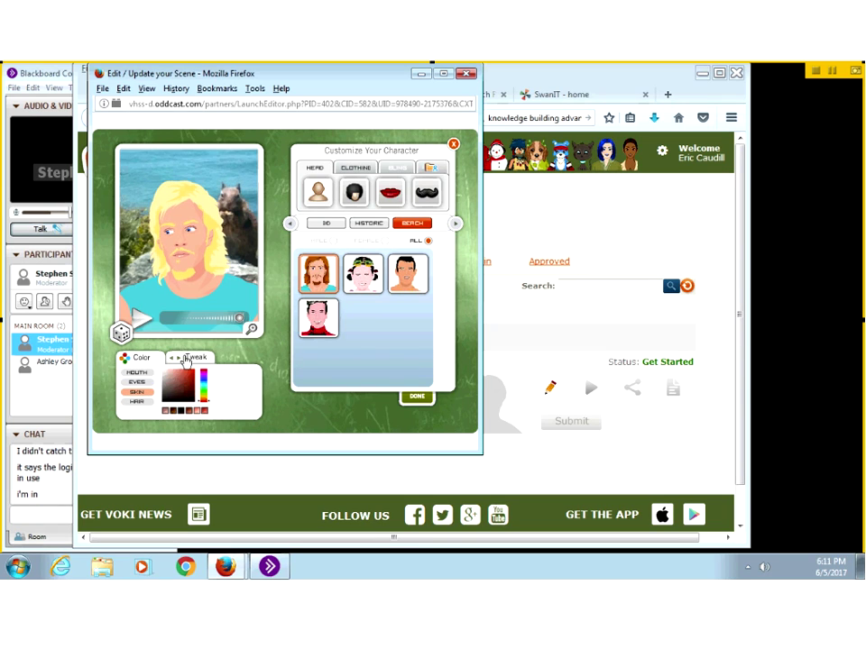
click(186, 360)
drag(183, 378, 226, 376)
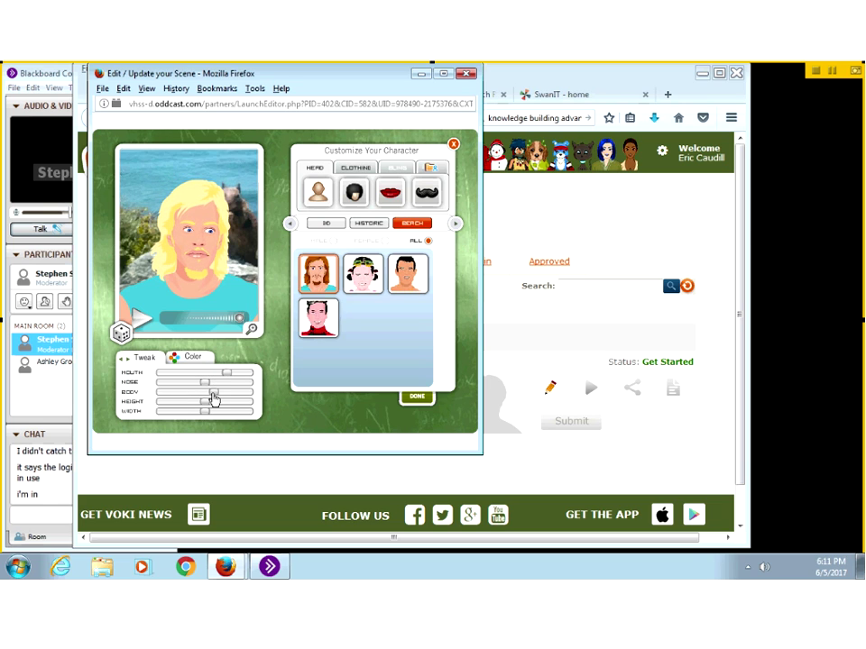
drag(204, 383, 220, 394)
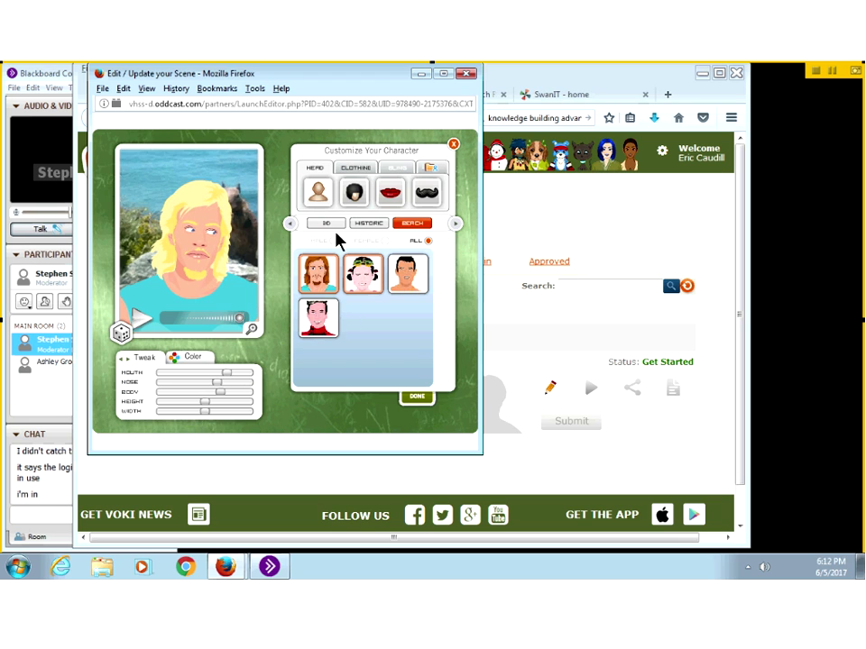
Step: Pick the blank hairstyle so the character is bald
click(390, 194)
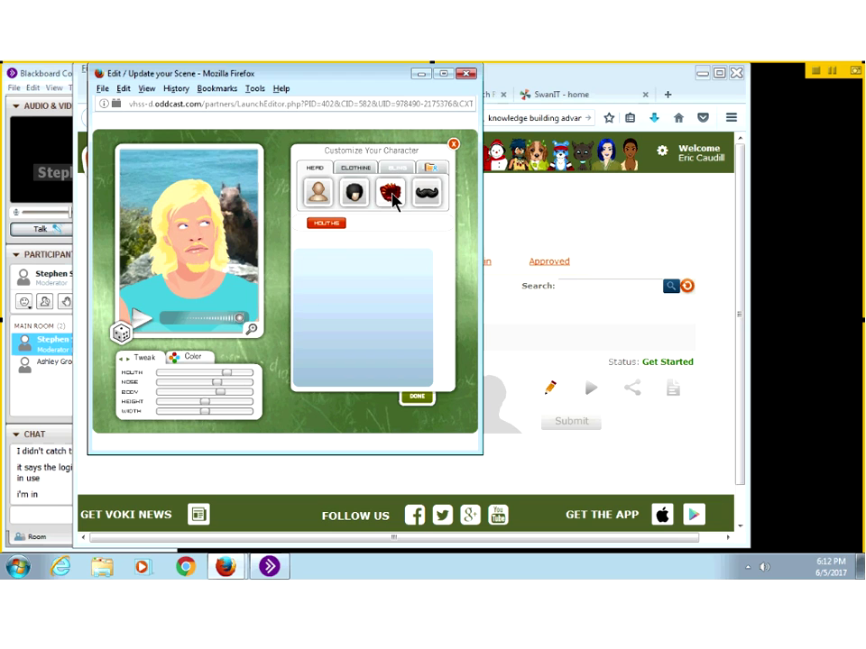
click(352, 196)
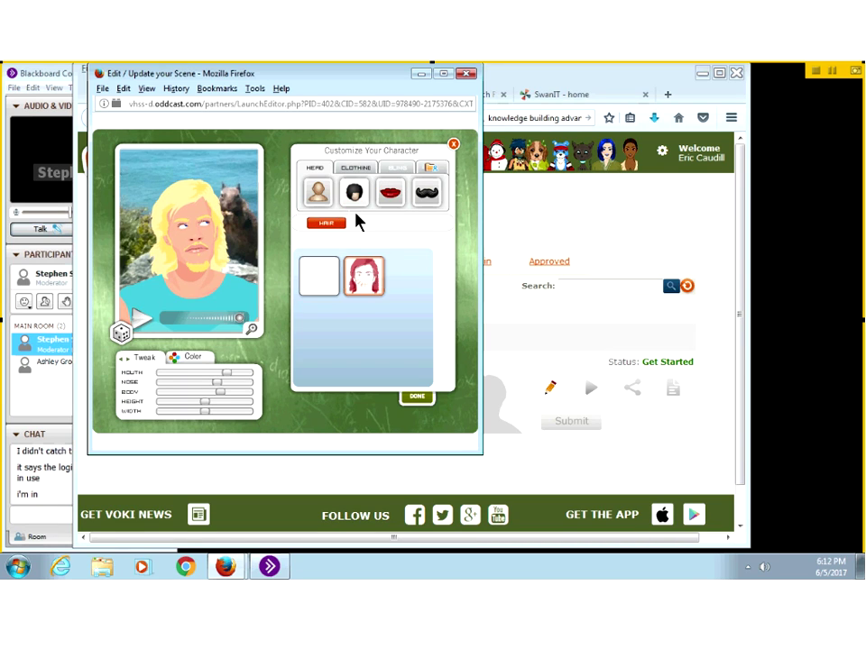
click(317, 284)
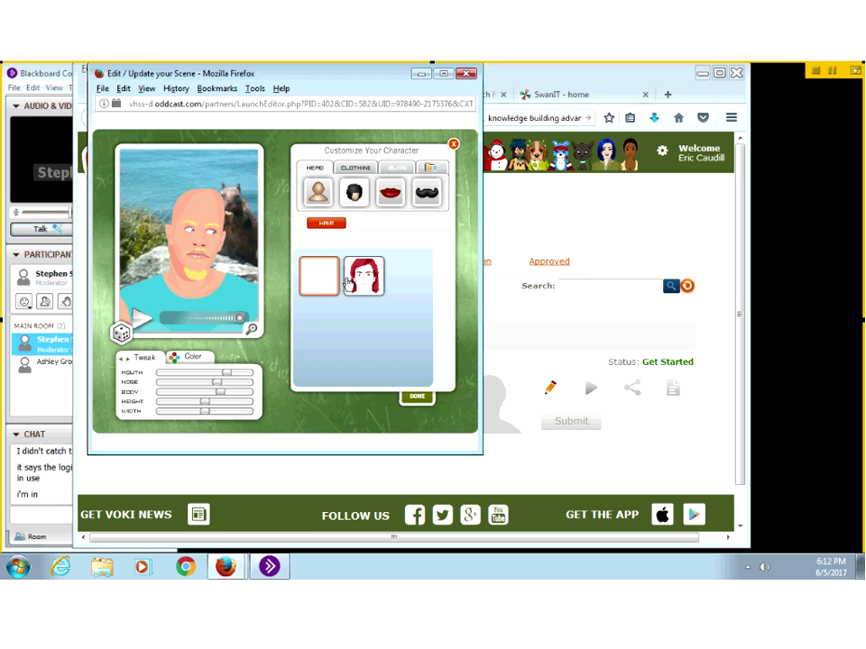
Step: Look over facial-hair and clothing options, then open the text-to-speech voice panel
click(424, 194)
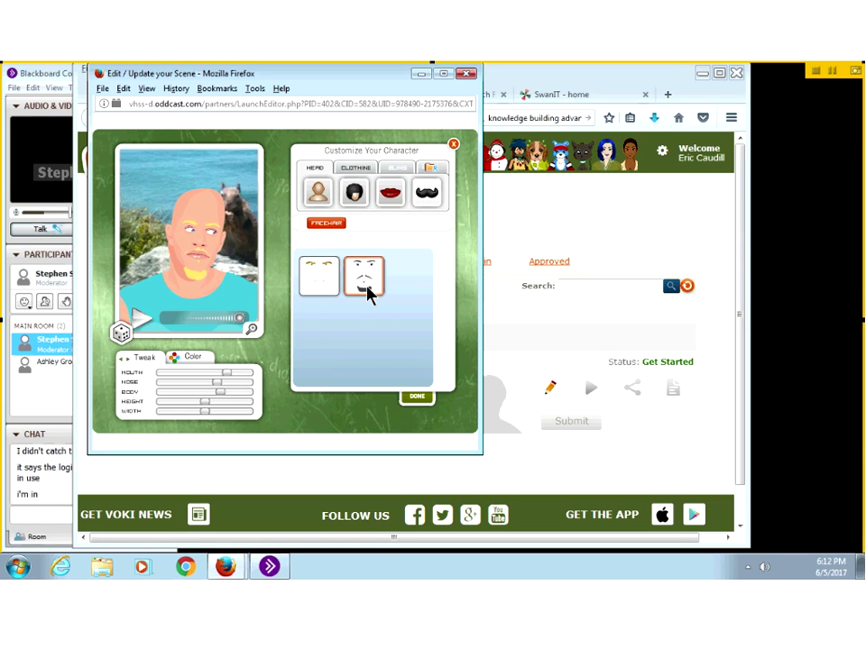
click(418, 397)
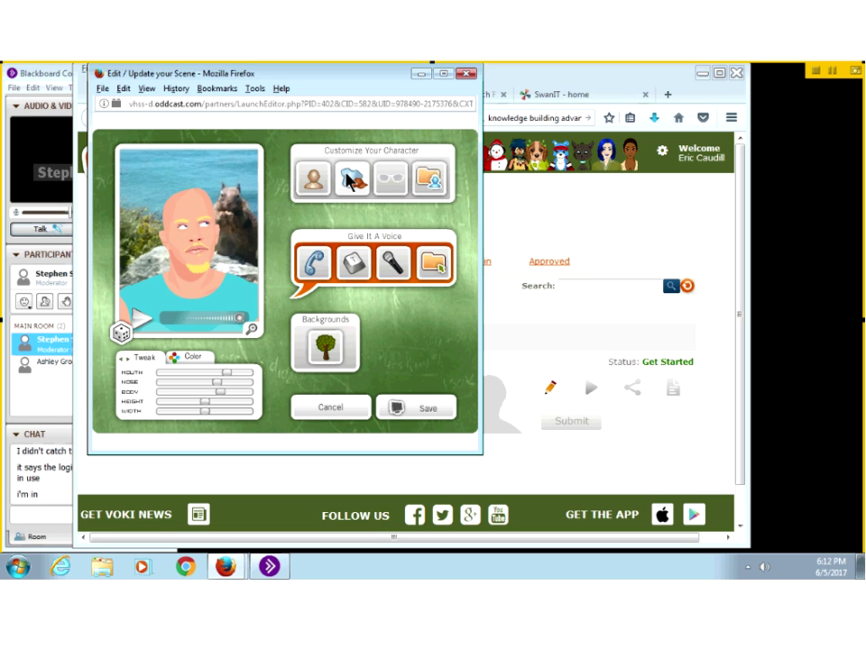
click(350, 179)
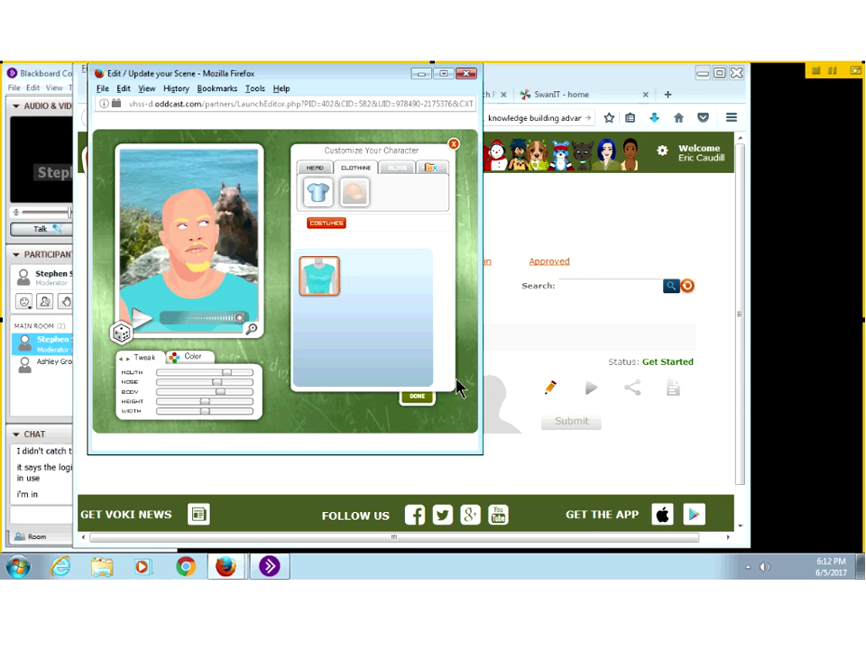
click(415, 397)
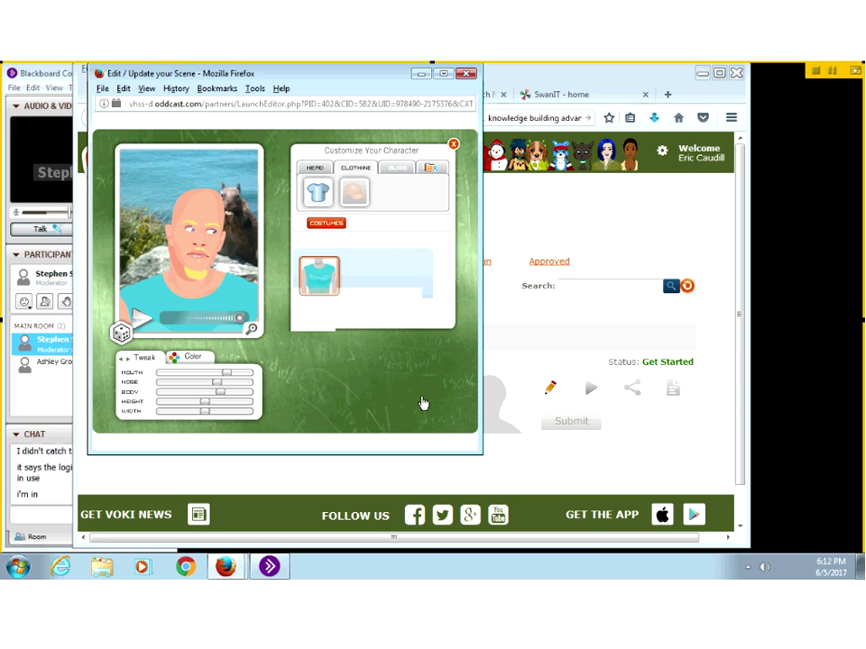
click(353, 275)
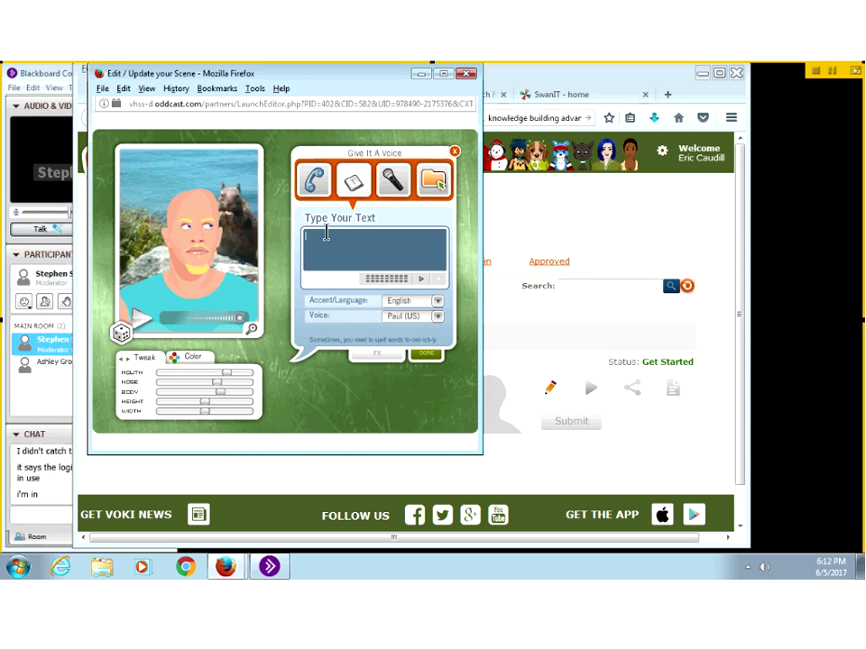
Step: Enter 'No one of us is any smarter than all of us.' and play it in Hugh (UK)
text(No one o)
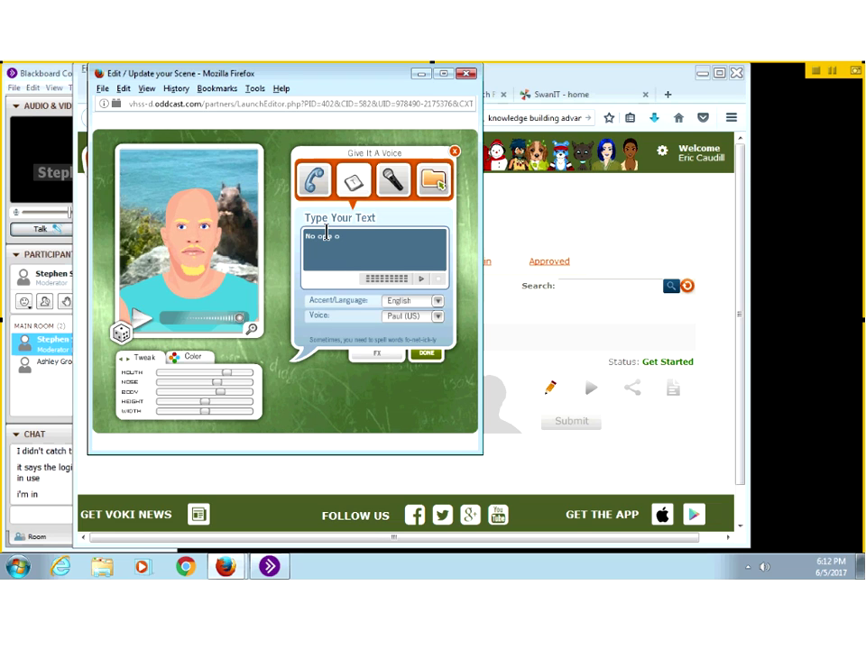
text(f us is any )
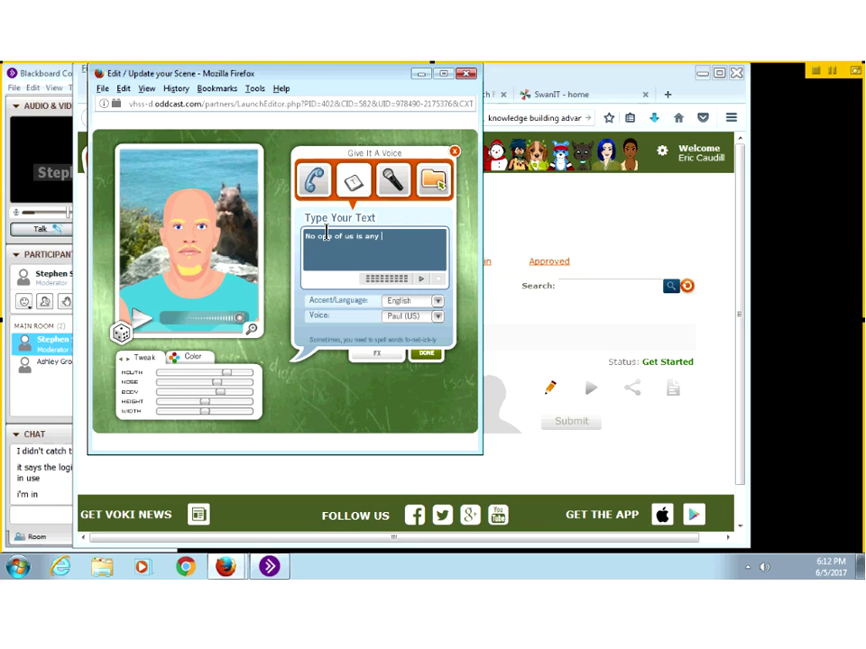
text(smarter than all of us.)
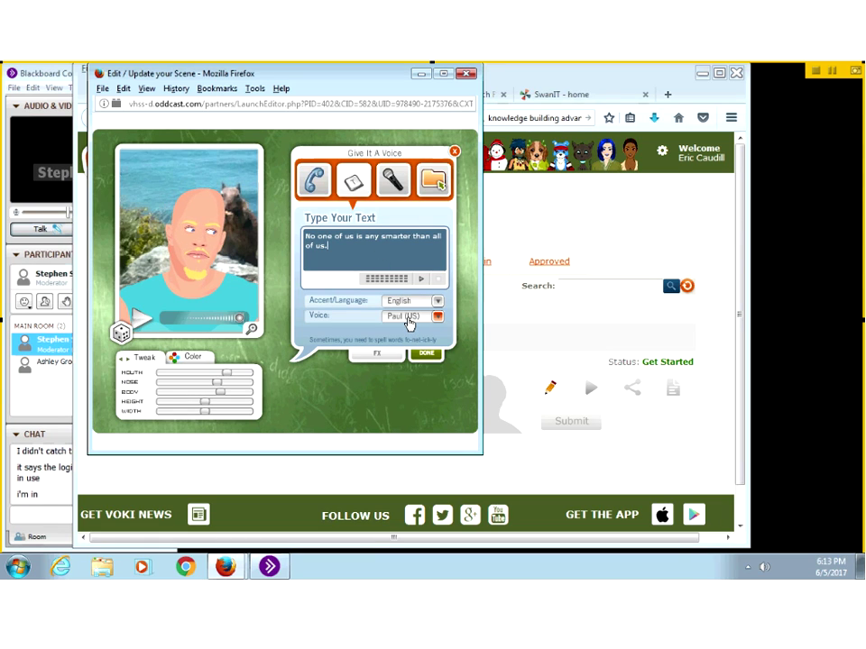
click(408, 323)
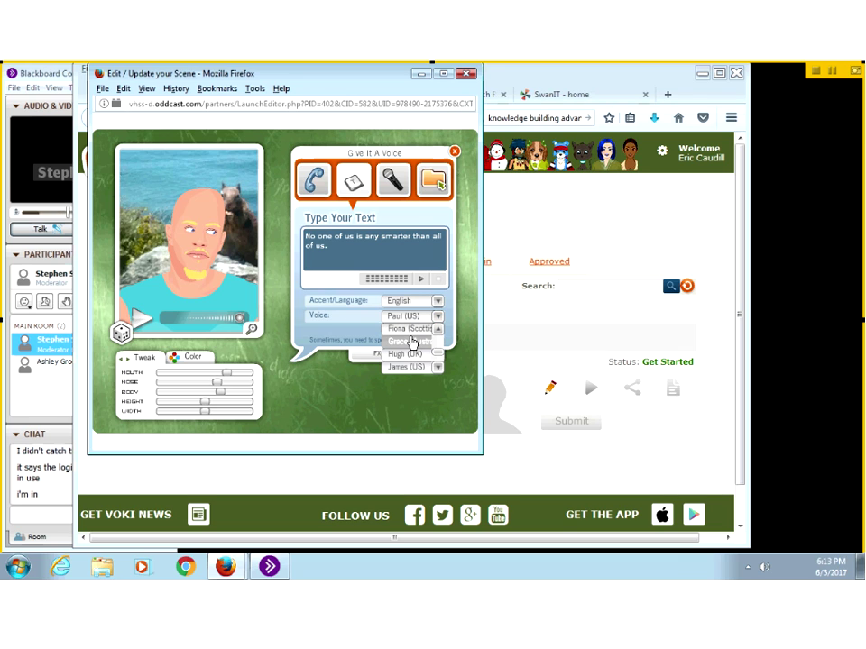
click(396, 353)
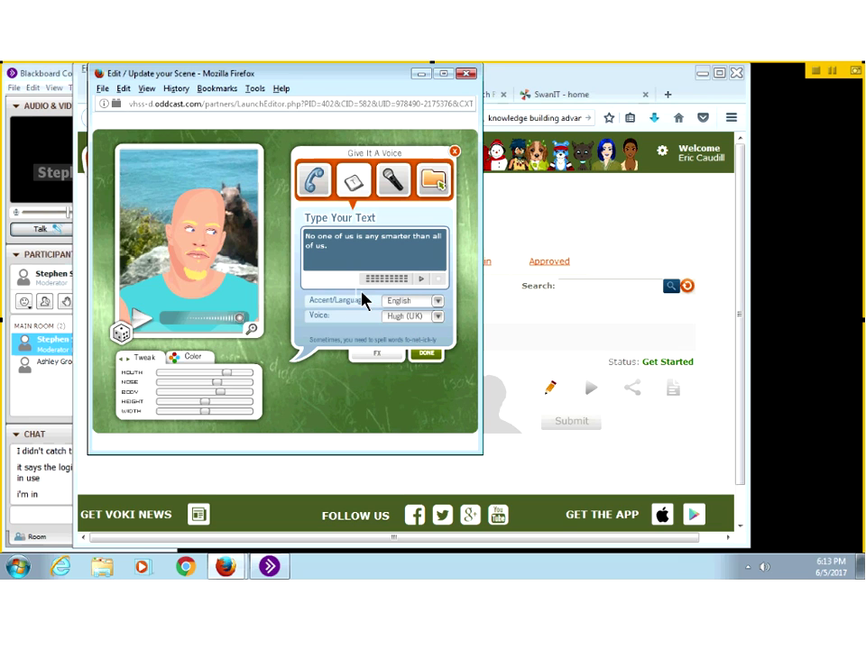
click(423, 280)
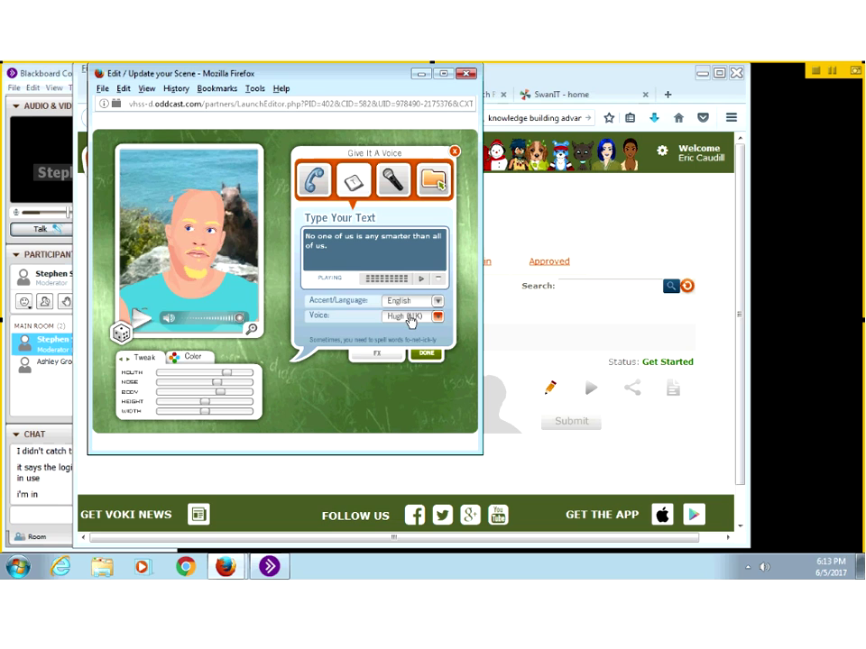
Step: Try Fiona (Scottish) and the language list, then choose the Dave (US) voice
click(409, 316)
click(408, 330)
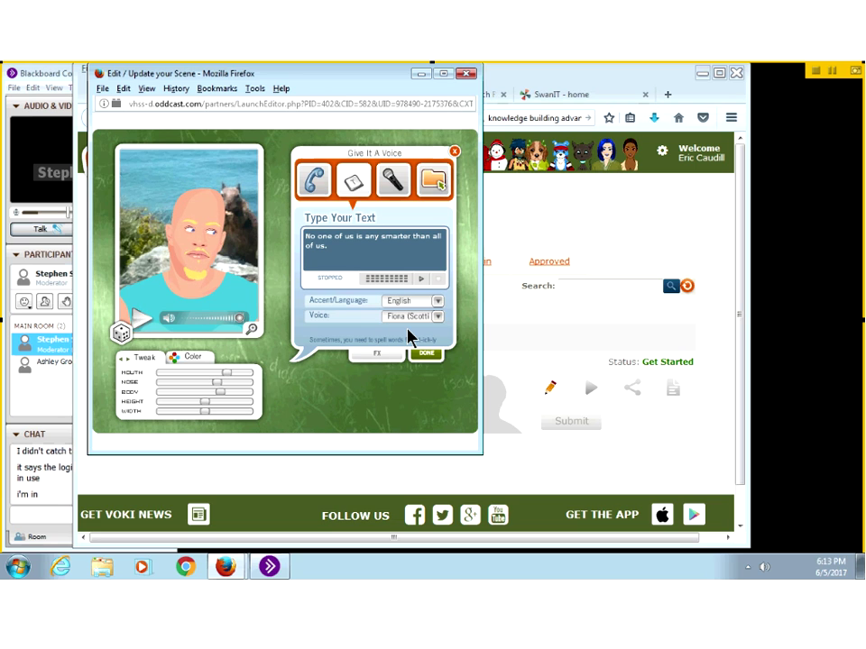
click(406, 320)
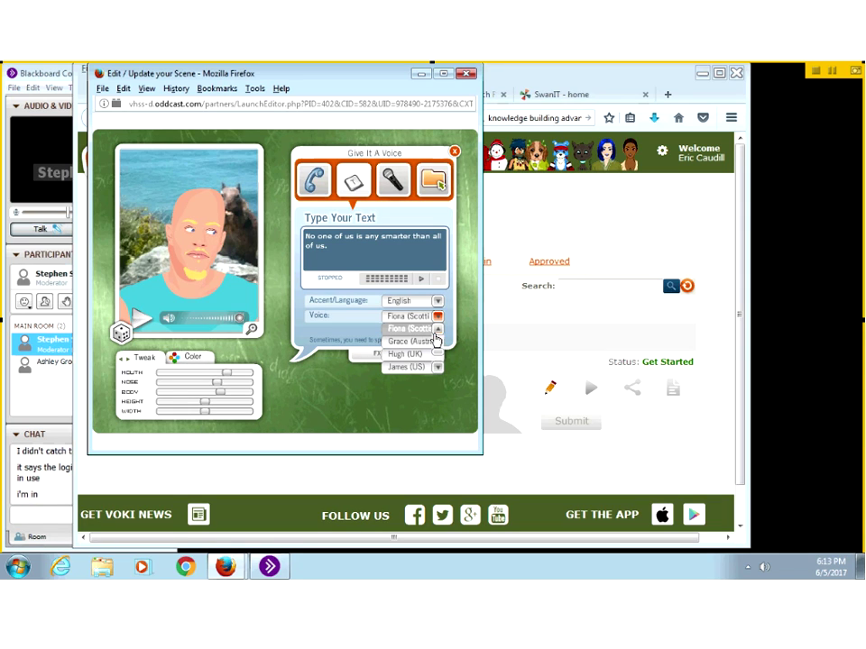
scroll(437, 334, up, 2)
scroll(437, 334, up, 1)
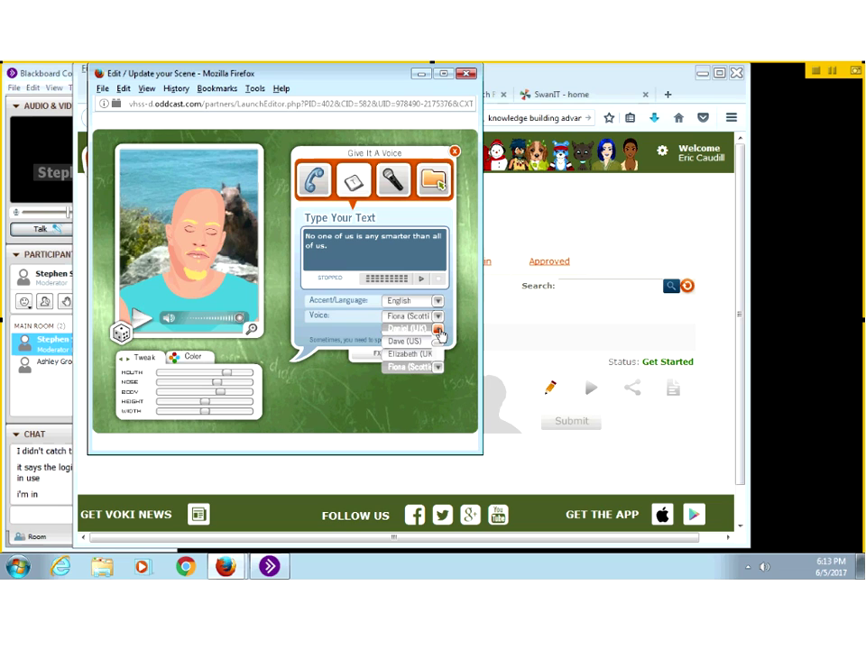
scroll(437, 334, up, 1)
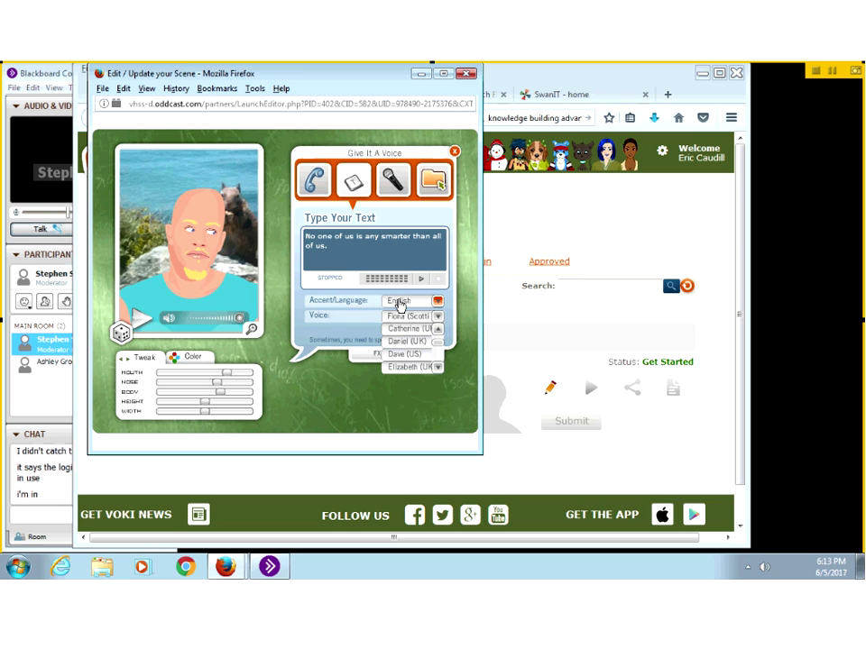
click(399, 303)
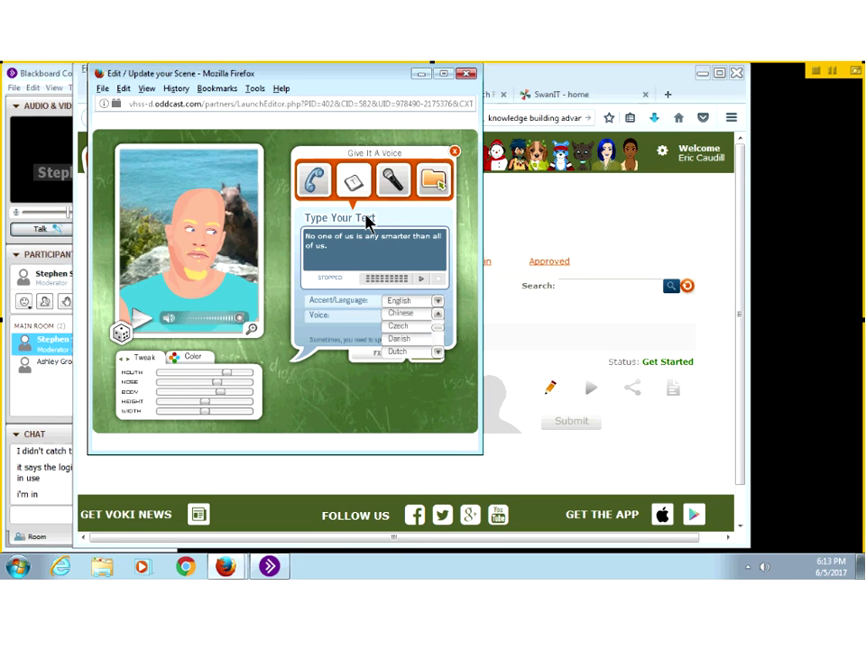
click(424, 281)
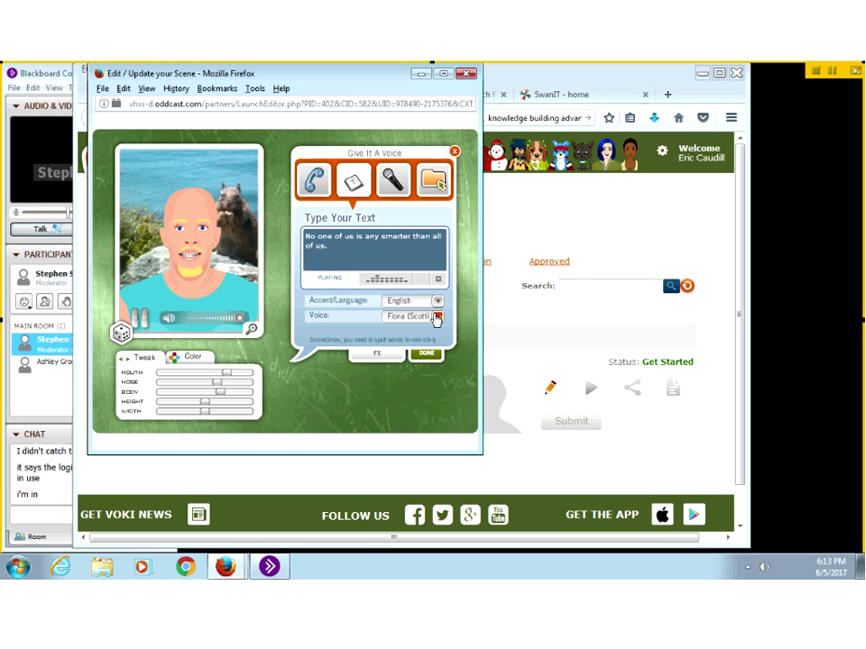
click(437, 315)
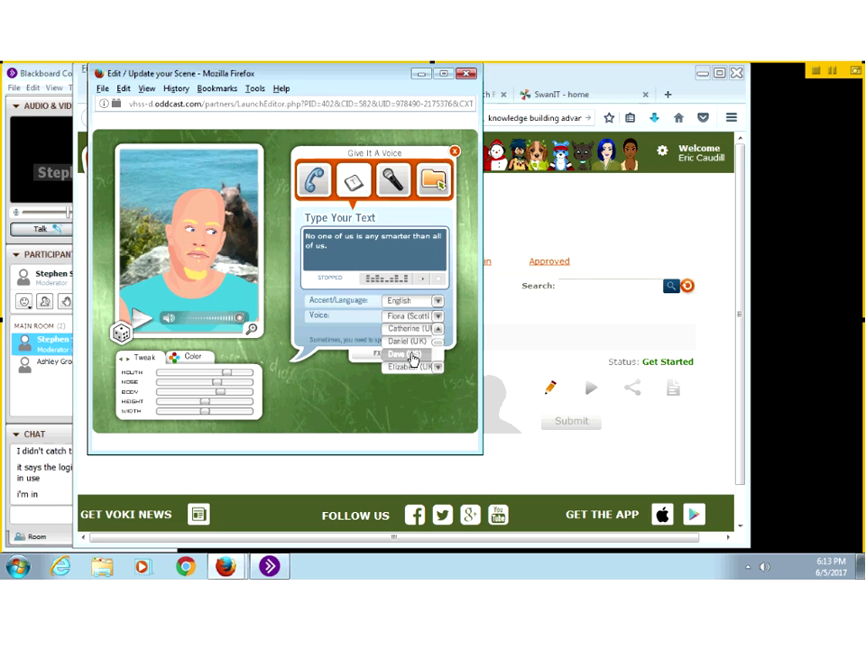
click(401, 354)
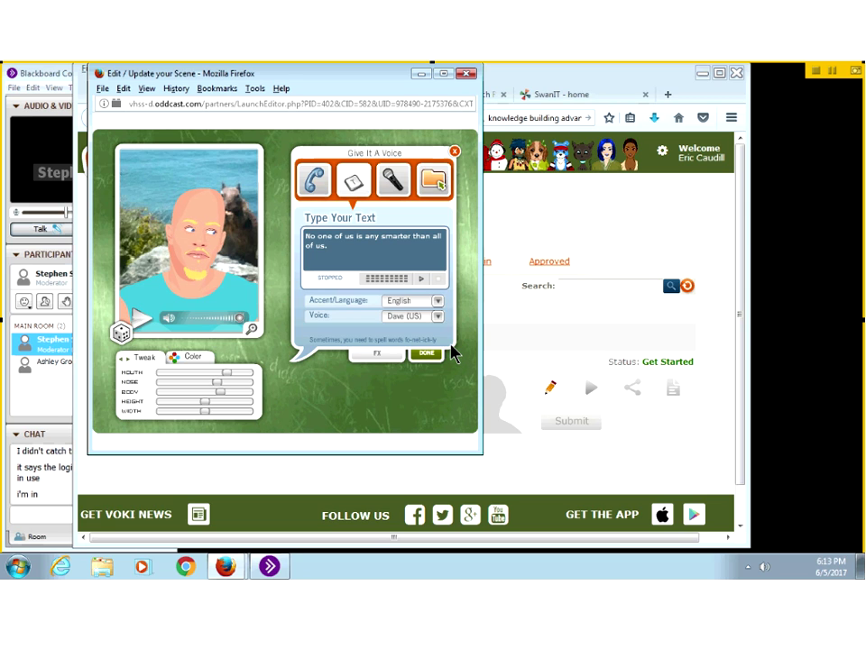
Step: Finish the voice, save the scene and dismiss the 'Your Scene has been saved' message
click(425, 357)
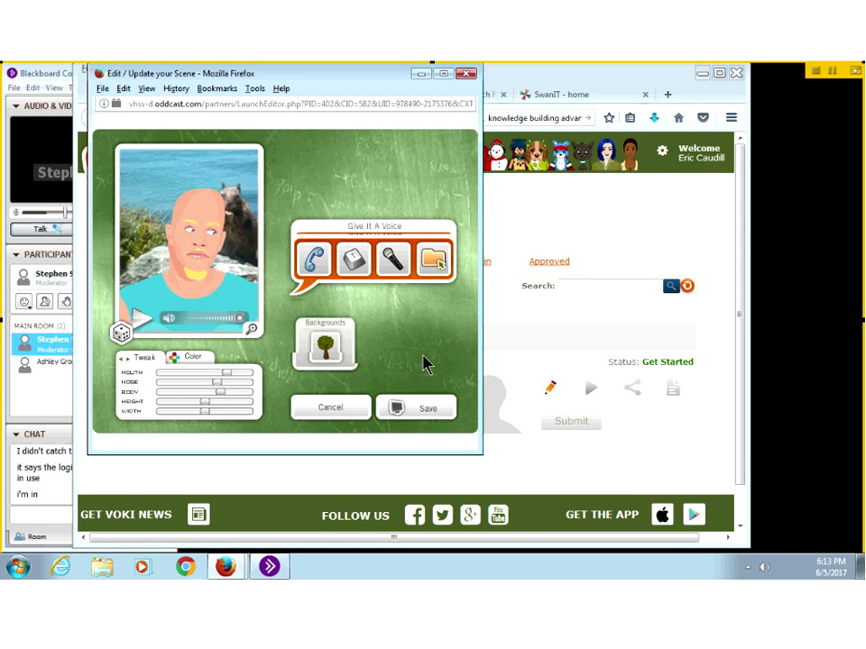
click(415, 411)
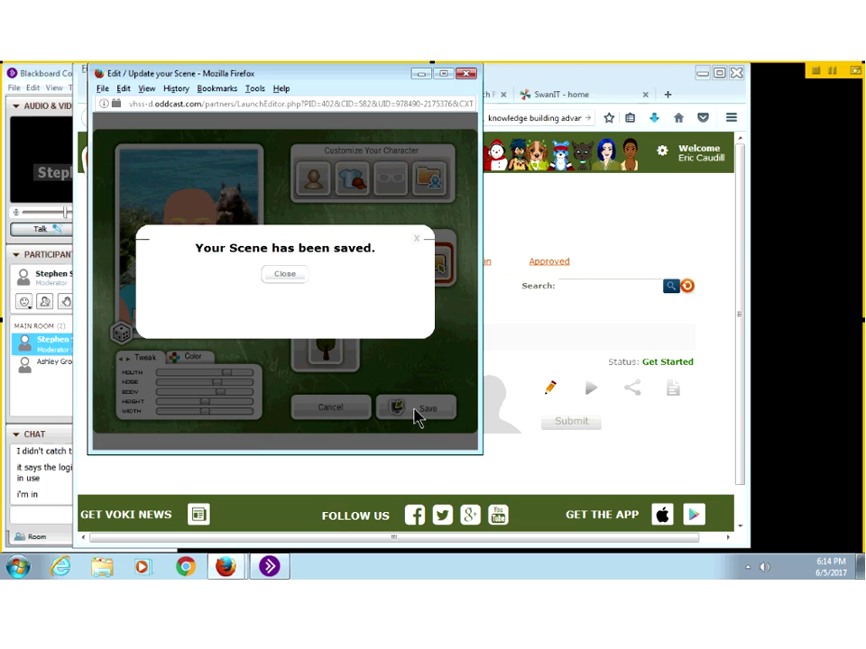
click(281, 277)
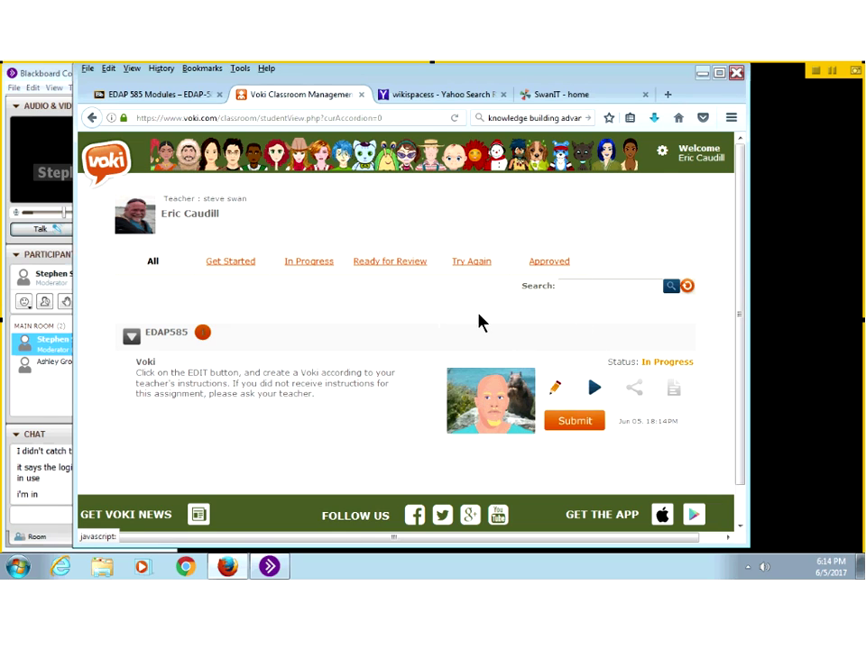
Step: Filter to In Progress assignments and reopen the Voki editor on the head options
click(541, 264)
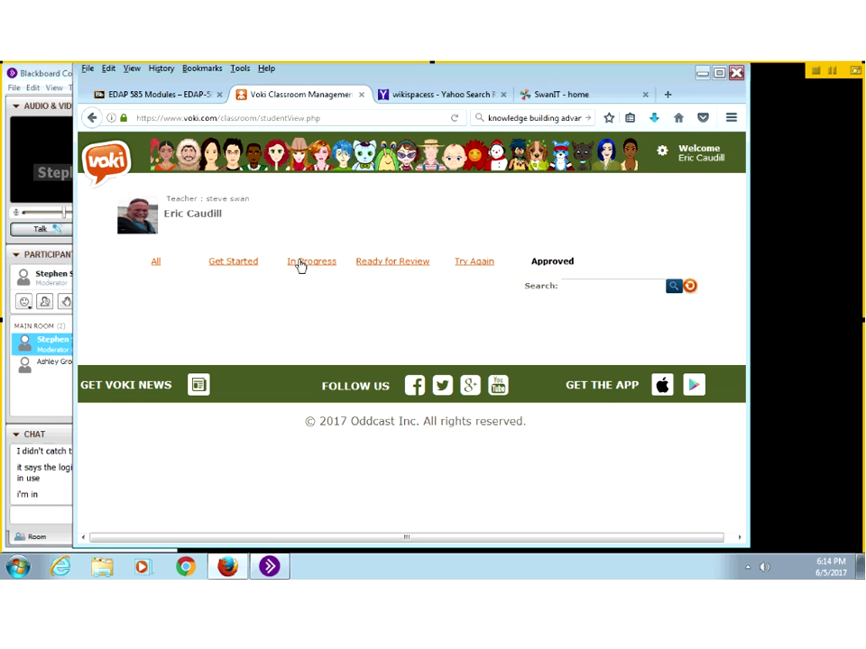
click(377, 265)
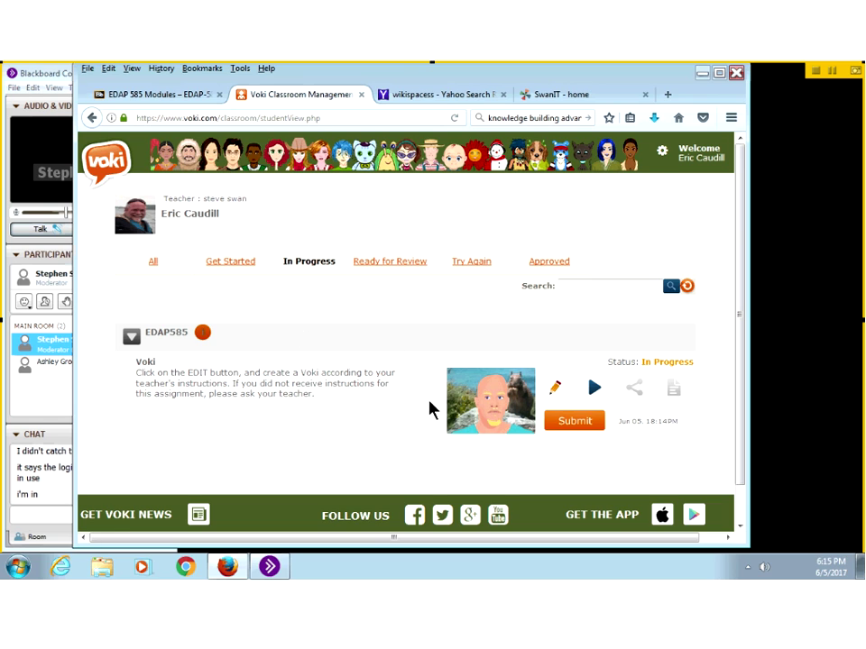
click(554, 387)
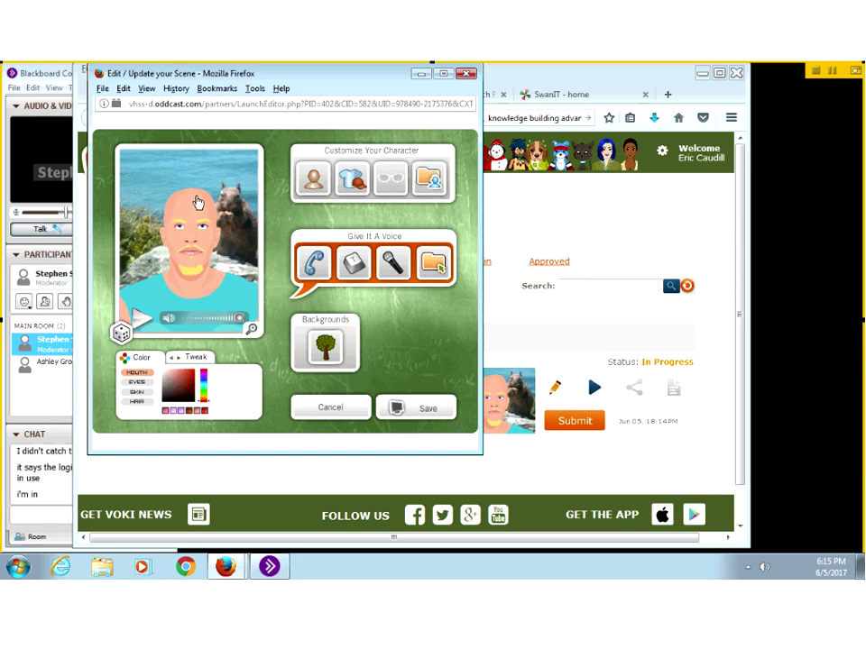
click(313, 183)
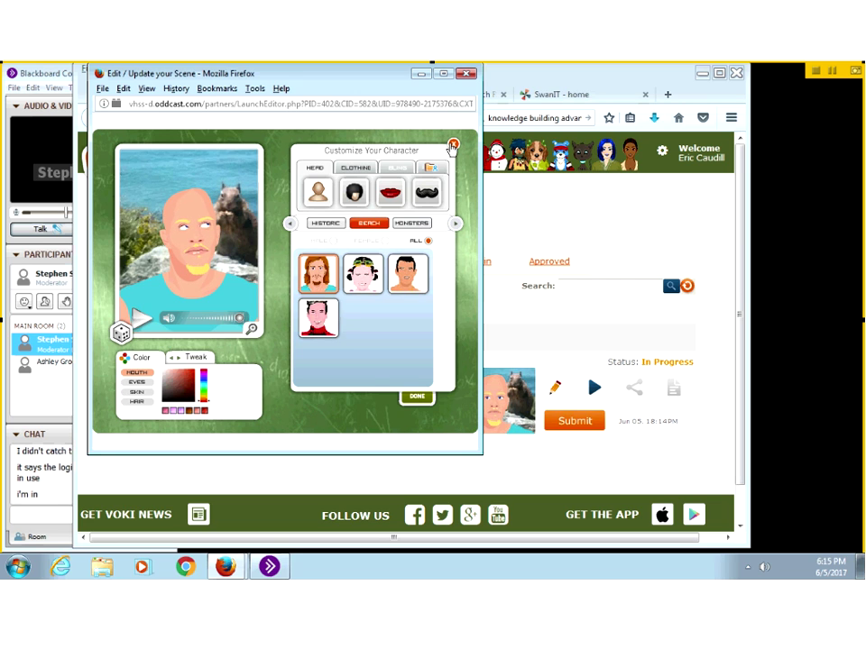
Step: Close the head panel and the character editor window, then close the browser window
click(453, 145)
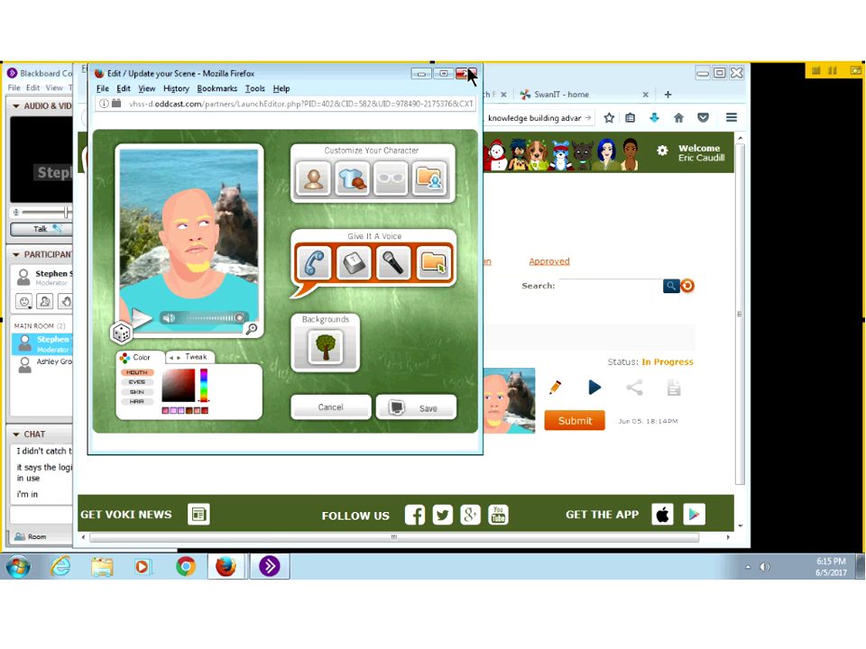
click(467, 73)
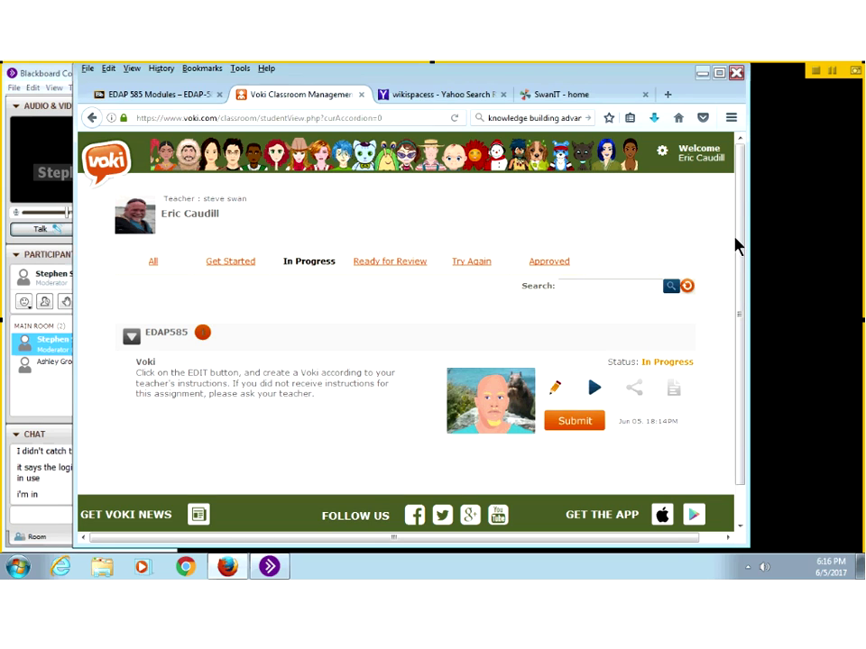
click(736, 74)
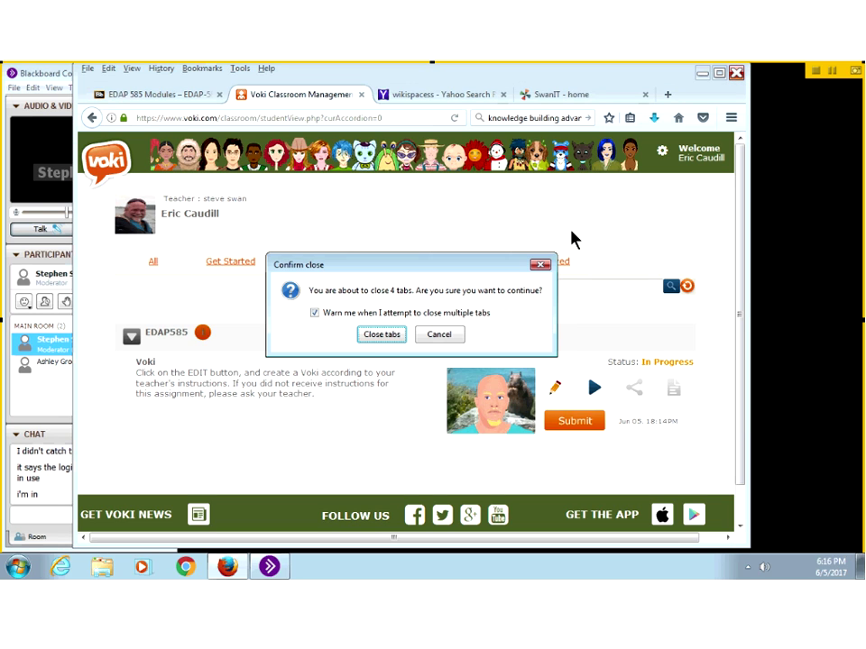
Step: Cancel closing the browser and bring it back in front of the web conference window
click(436, 346)
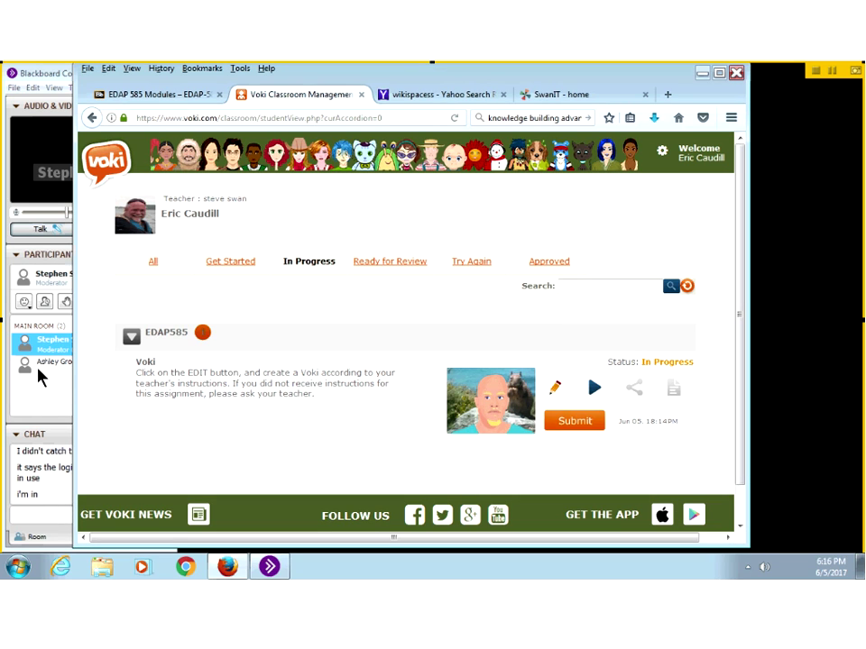
click(66, 403)
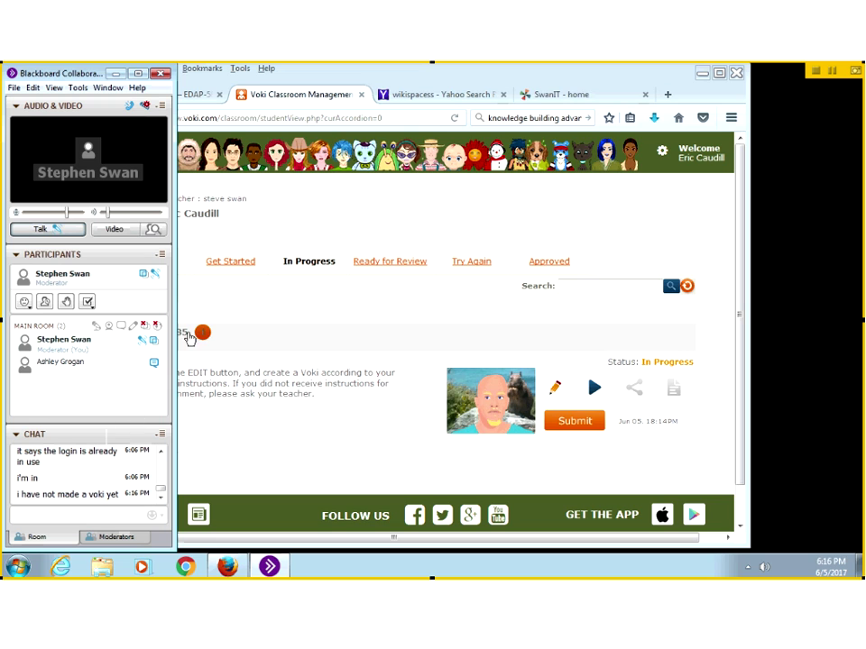
click(412, 83)
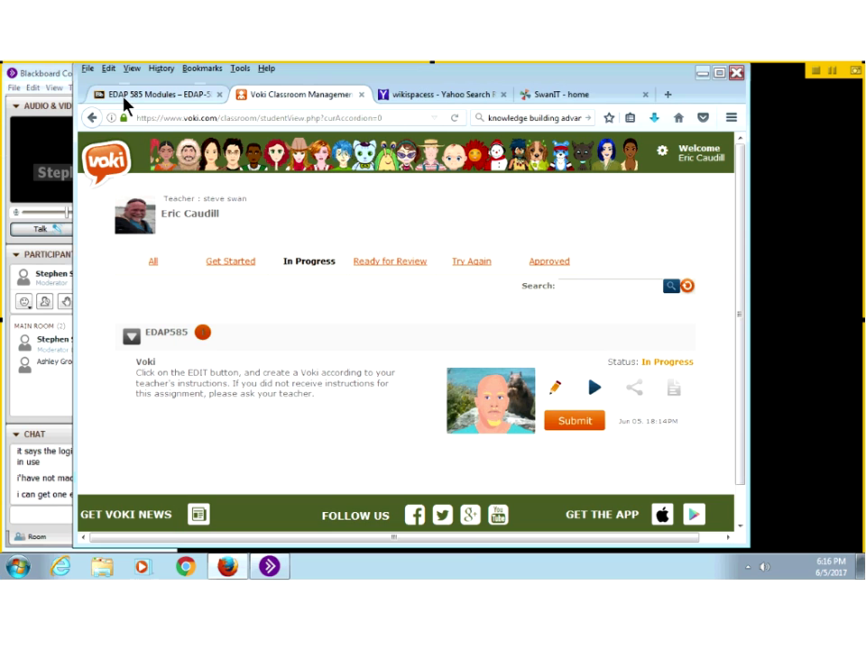
Step: Open Kentucky Core Standards from the EDAP 585 modules page, then the Mathematics Deconstructed Standards link
click(124, 95)
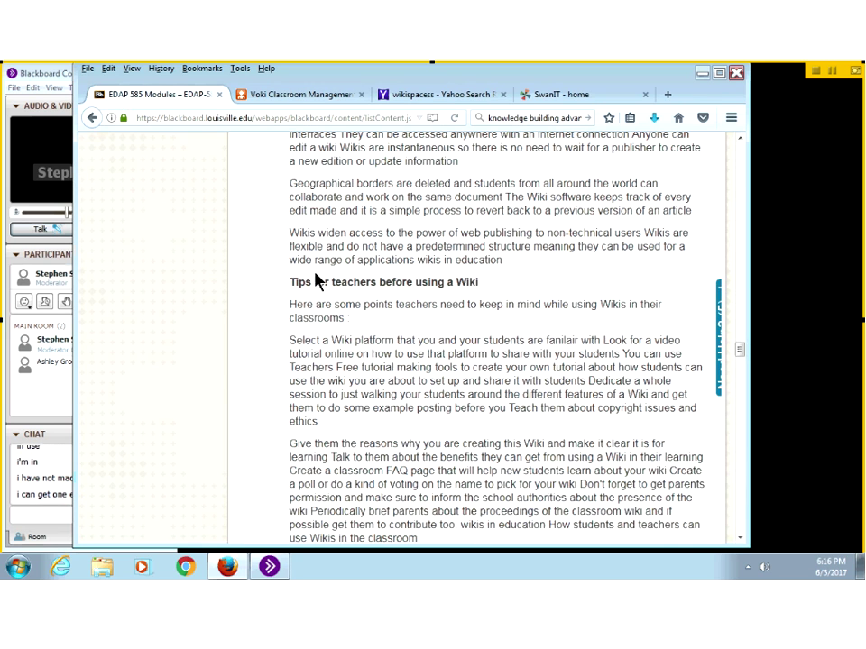
scroll(313, 275, down, 5)
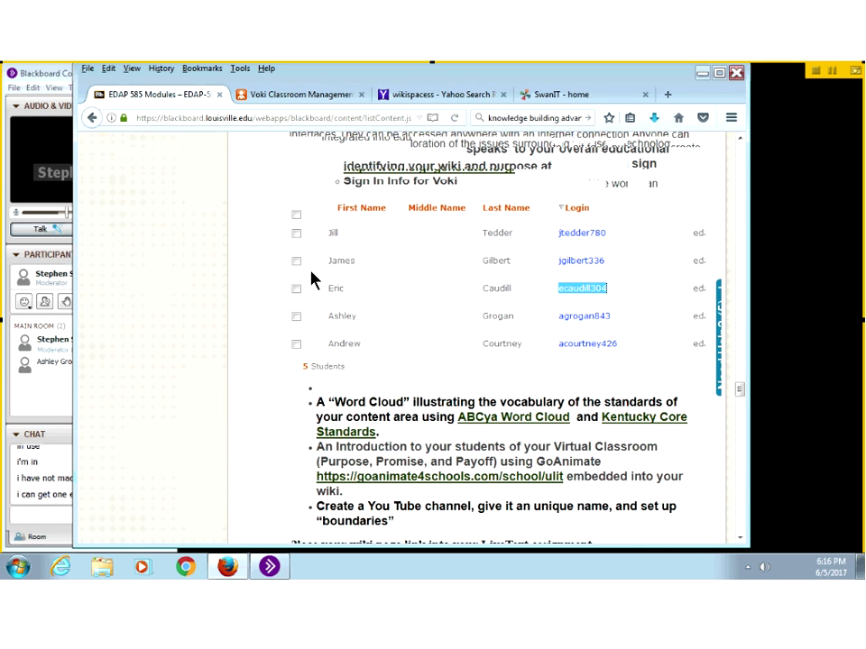
scroll(311, 276, down, 4)
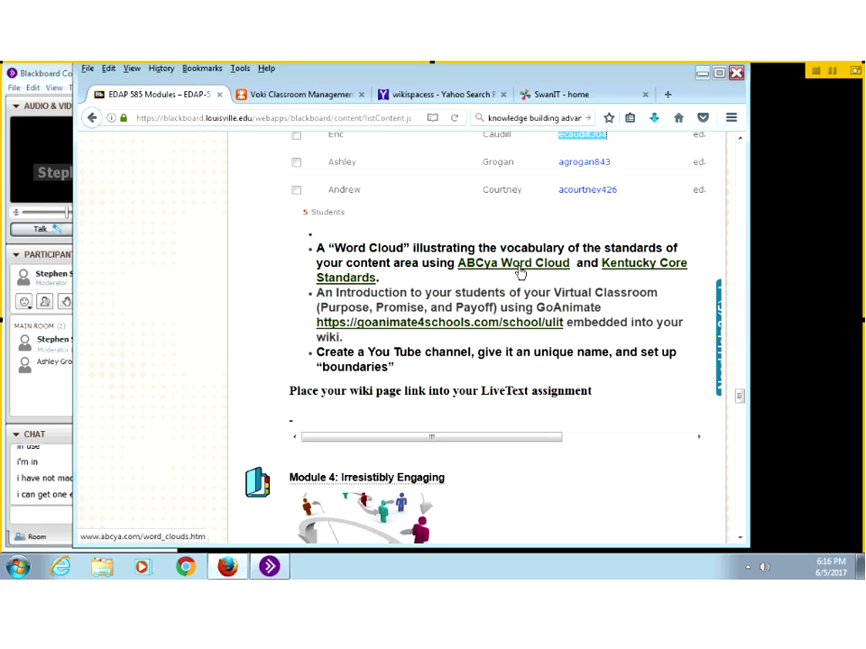
click(624, 272)
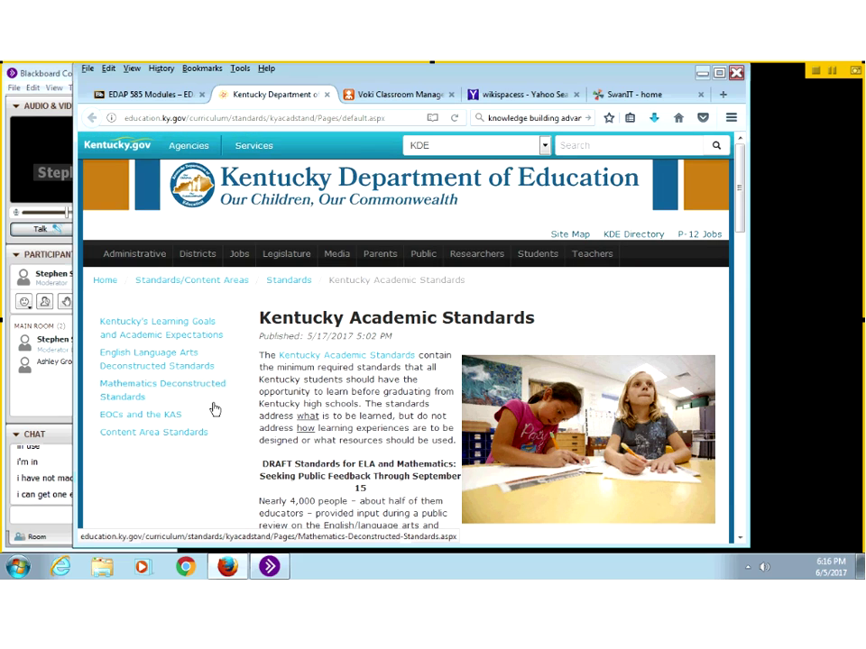
click(168, 401)
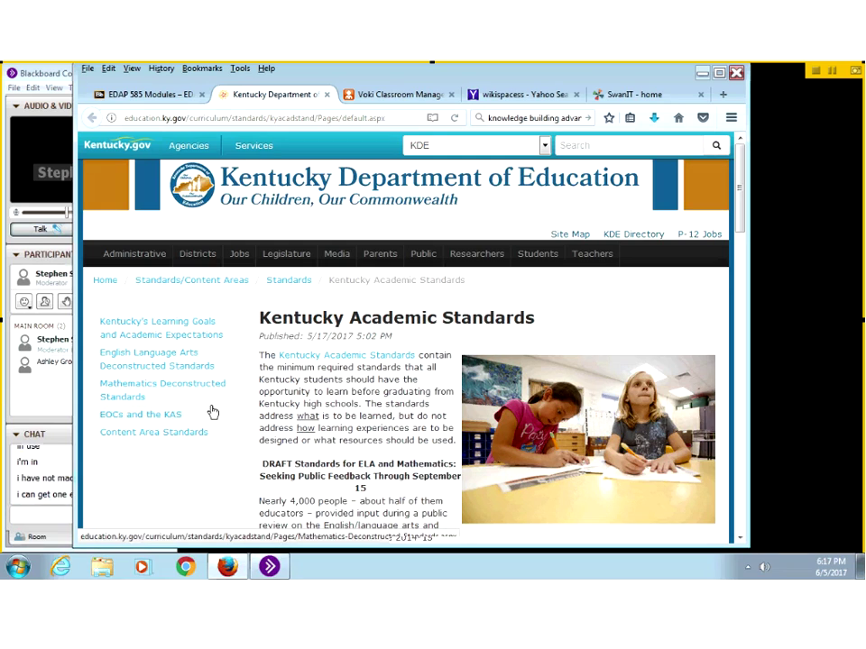
Step: Open the Technology standards document from the Content Area Standards page and scroll through it
click(136, 390)
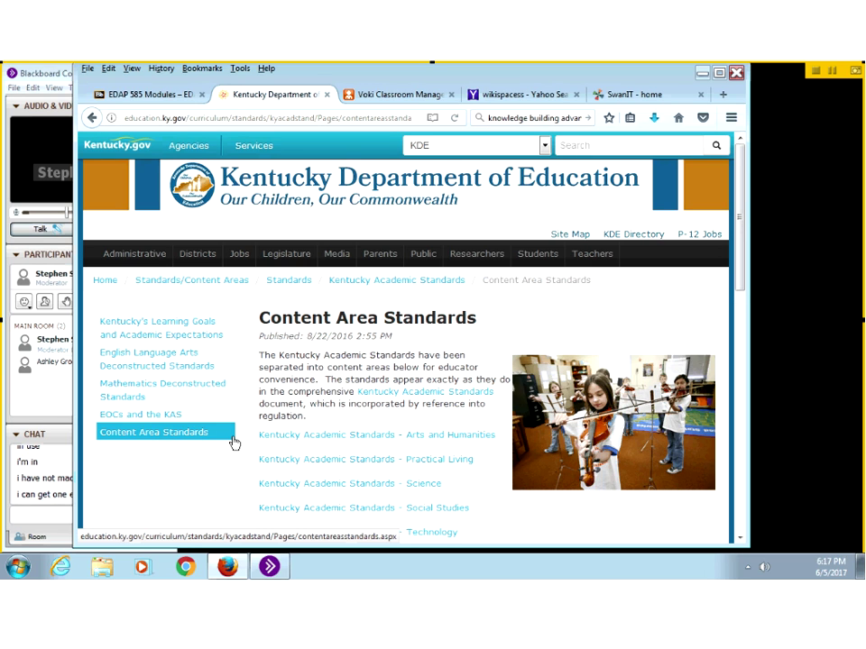
scroll(270, 451, down, 2)
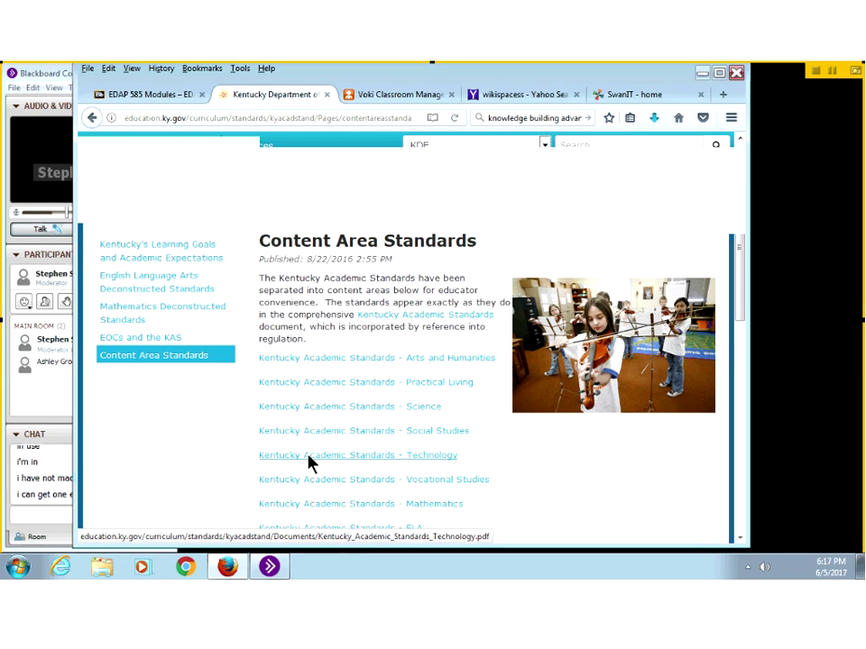
click(310, 463)
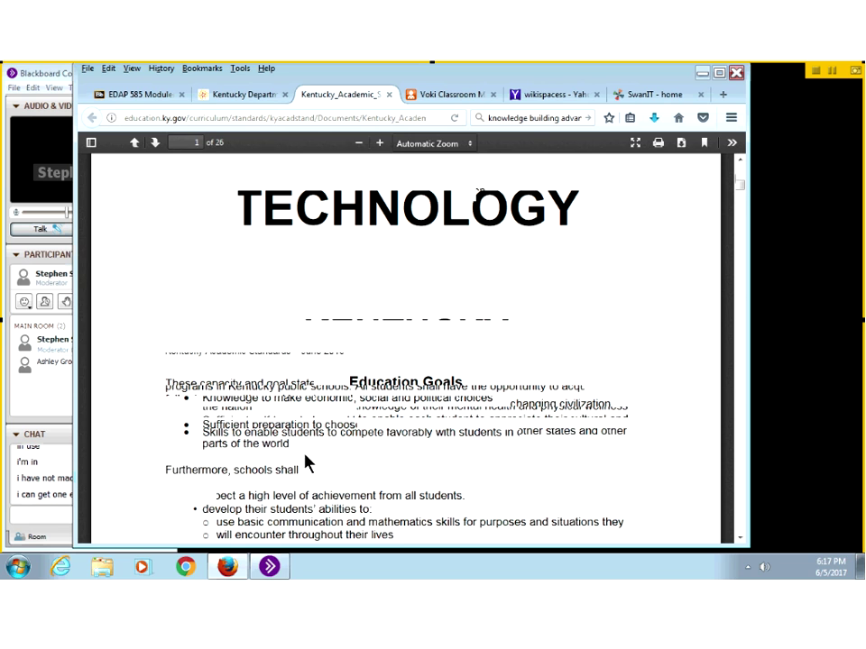
scroll(307, 462, down, 5)
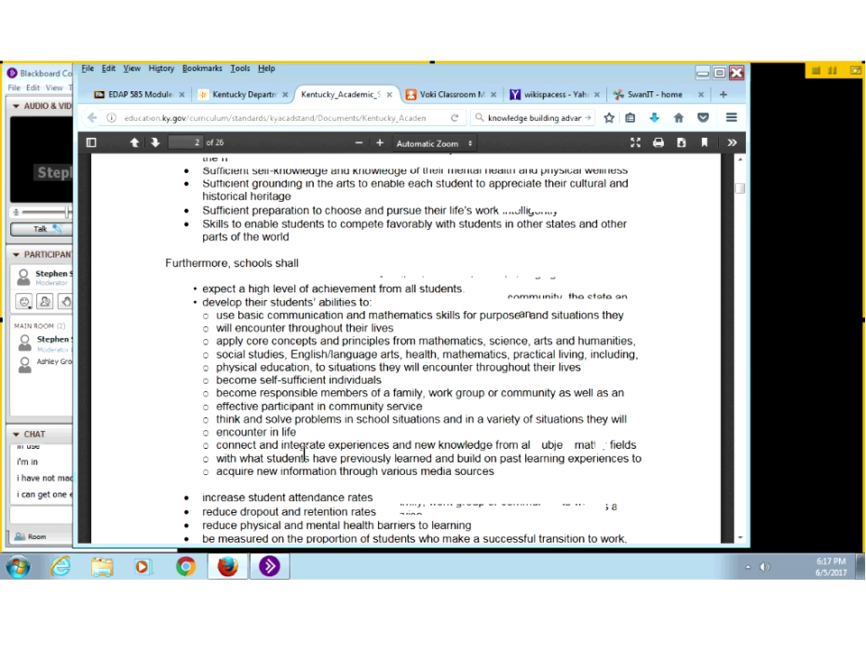
scroll(305, 457, down, 5)
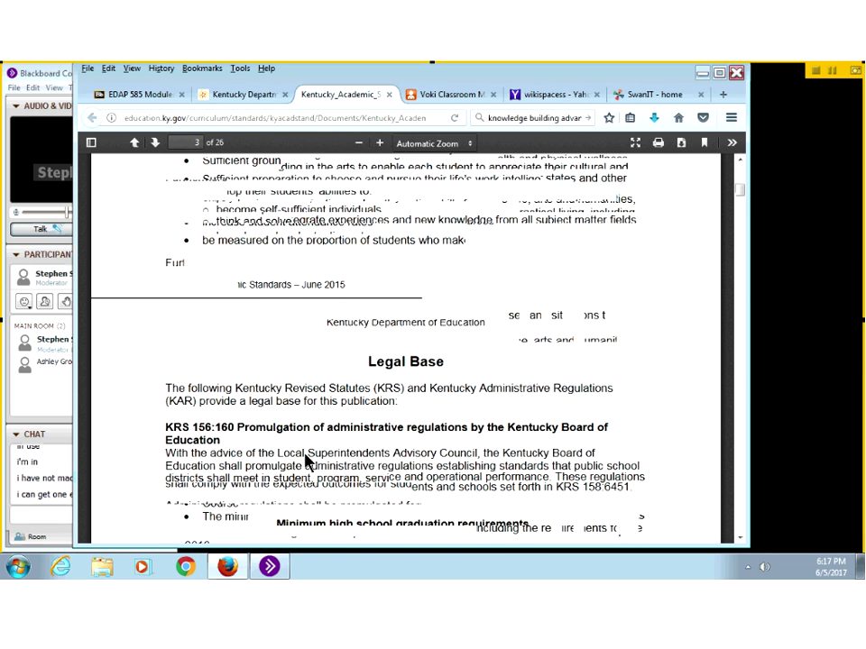
scroll(305, 461, down, 5)
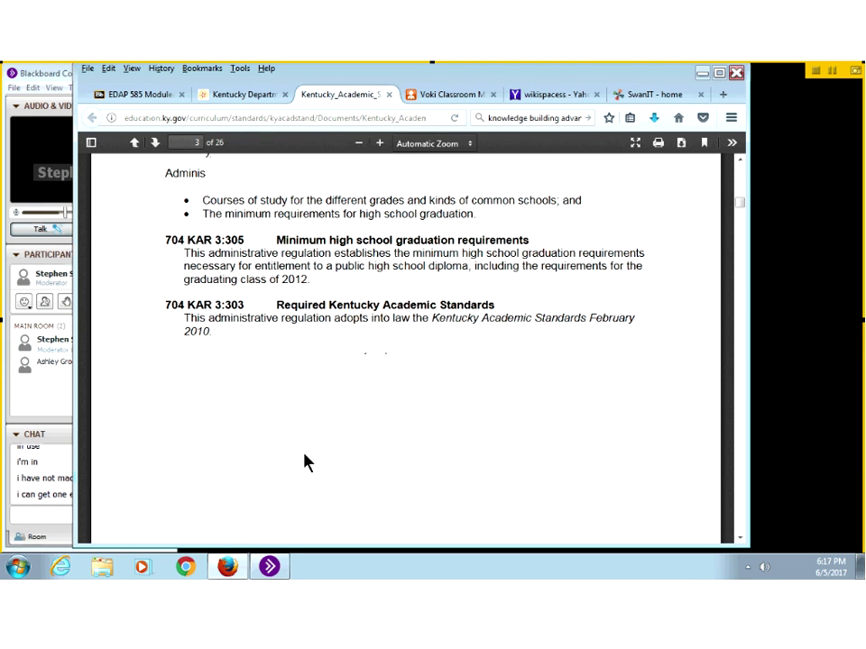
scroll(305, 461, down, 5)
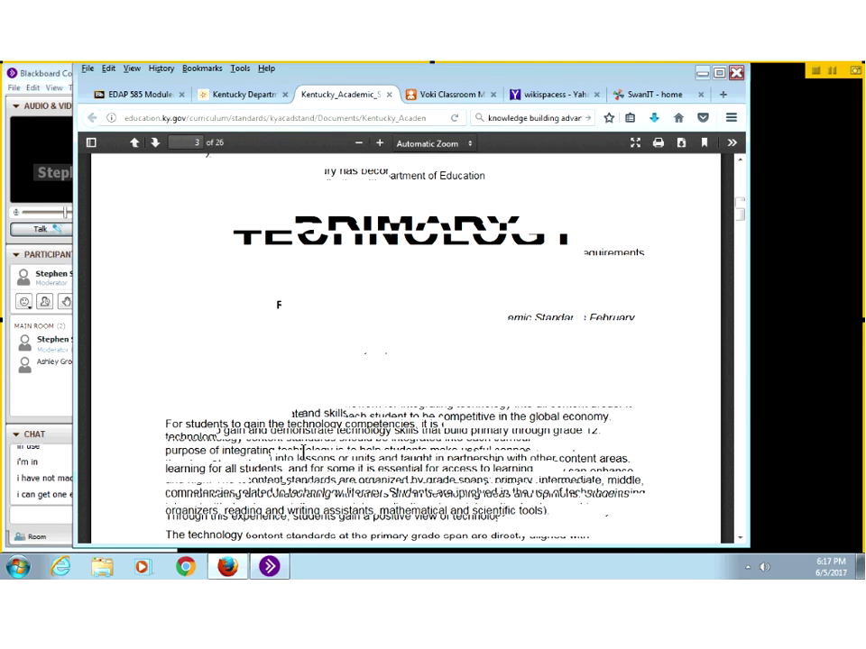
scroll(303, 454, down, 10)
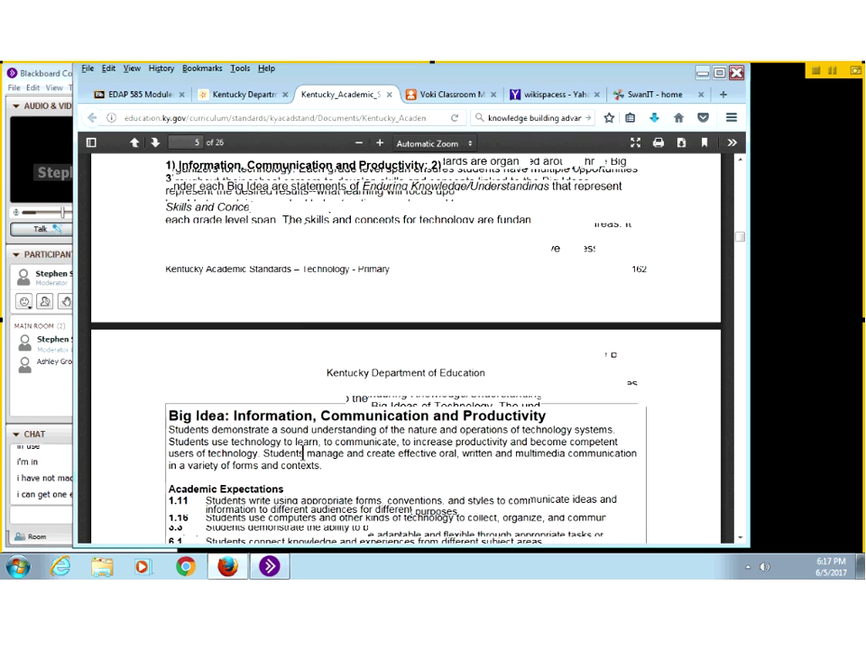
scroll(303, 459, down, 2)
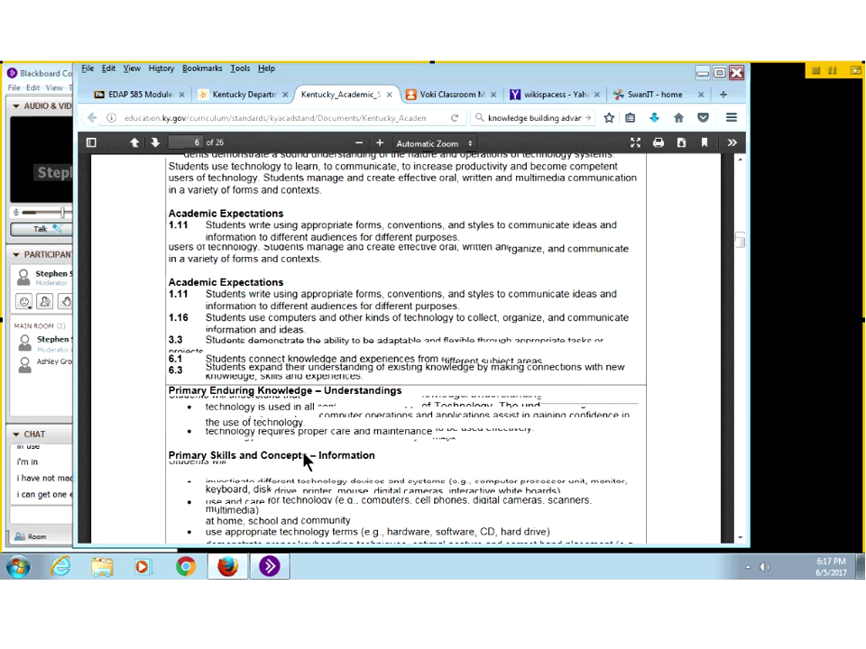
scroll(303, 460, up, 8)
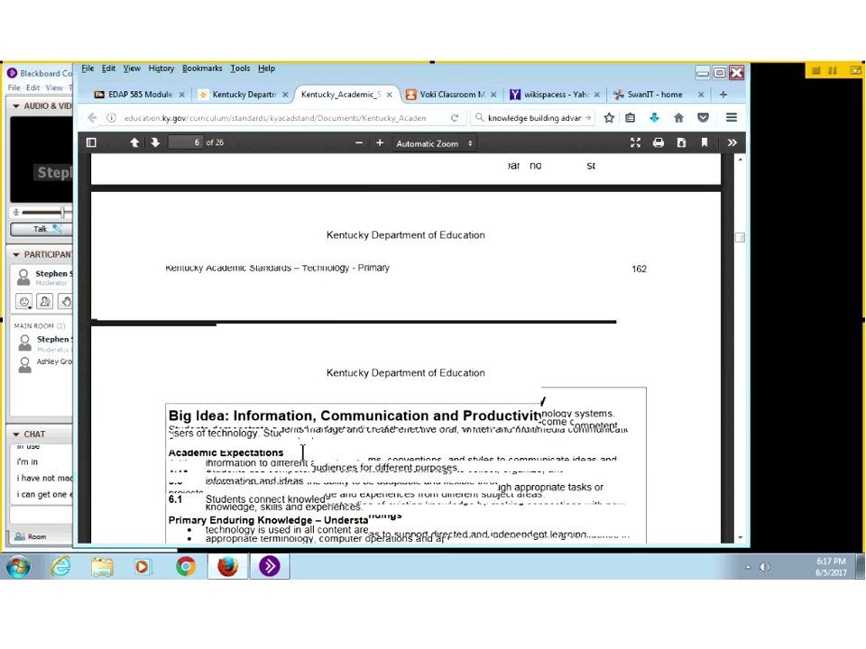
scroll(301, 454, down, 4)
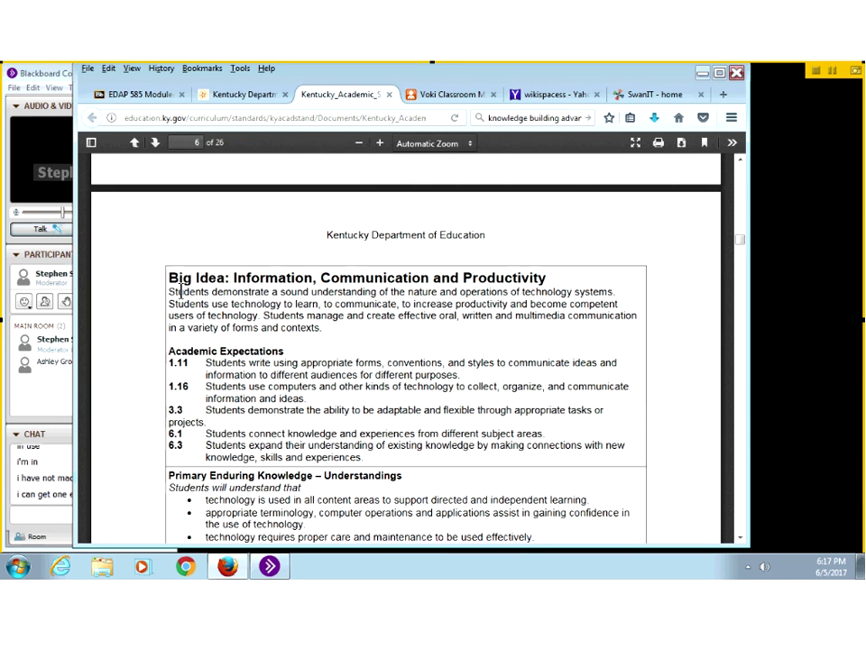
scroll(231, 392, down, 1)
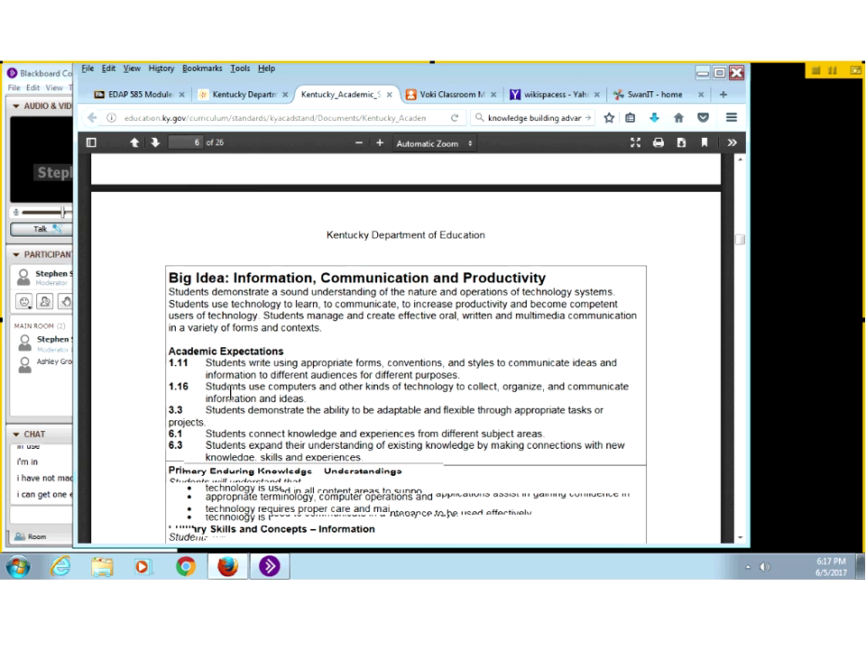
Step: Copy the Information, Communication and Productivity standards text, then return to the EDAP 585 module page
drag(206, 303, 335, 406)
scroll(320, 433, up, 2)
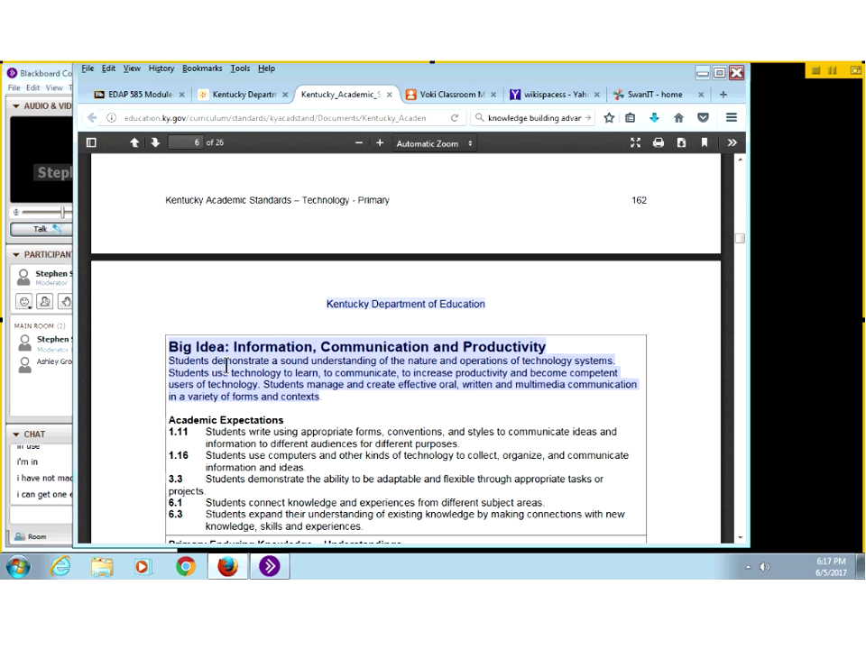
right_click(227, 366)
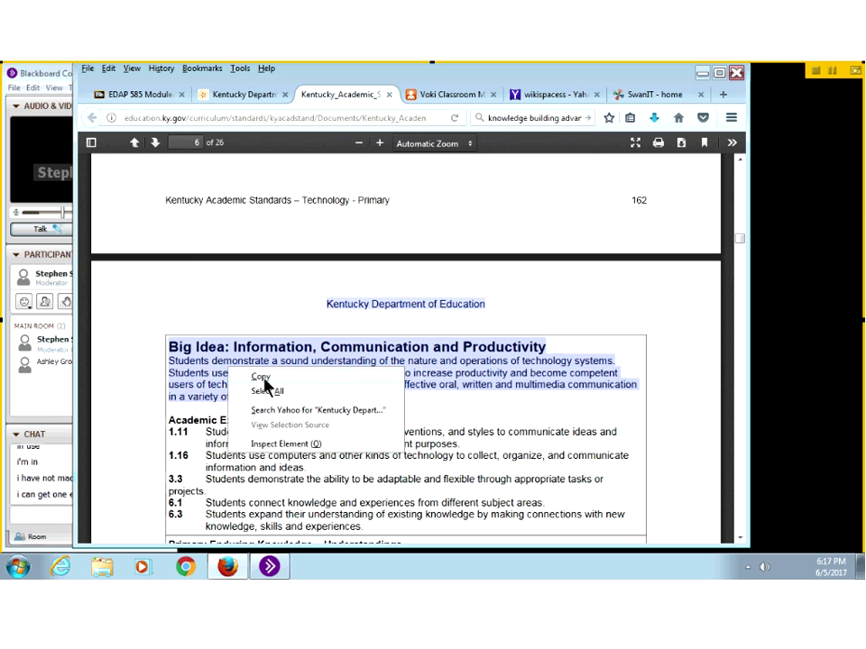
click(254, 167)
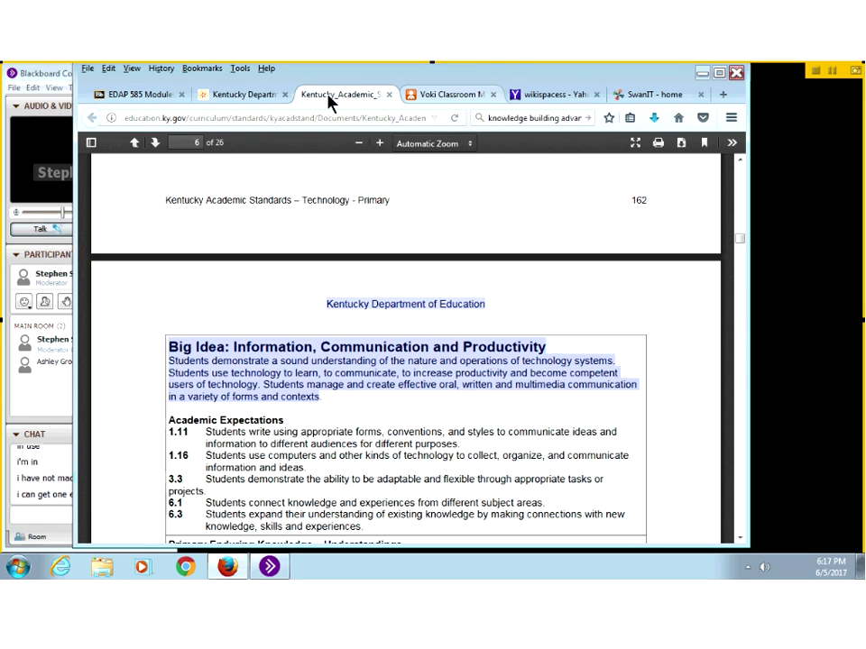
click(144, 98)
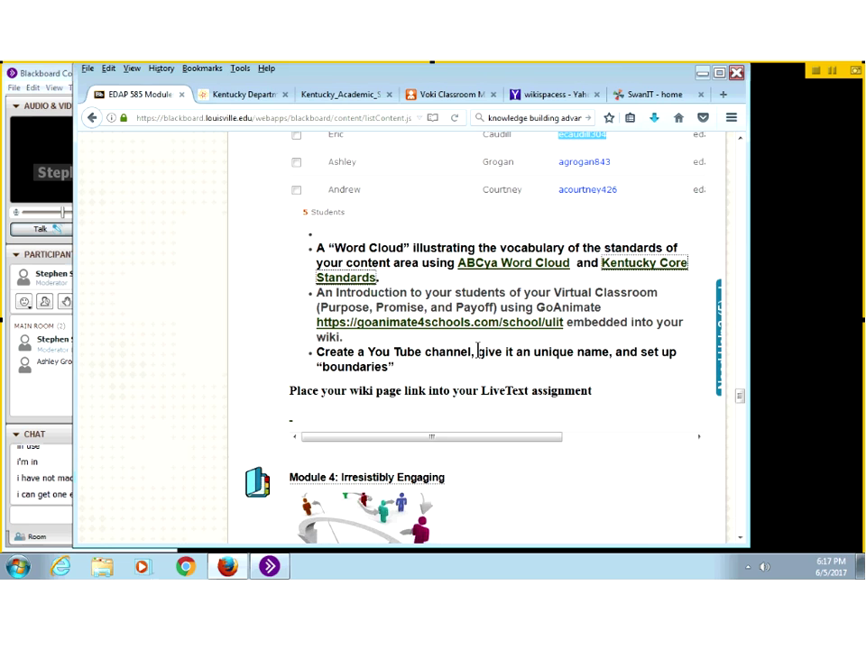
Step: Open the ABCya Word Cloud link from the course page and load the game
click(507, 271)
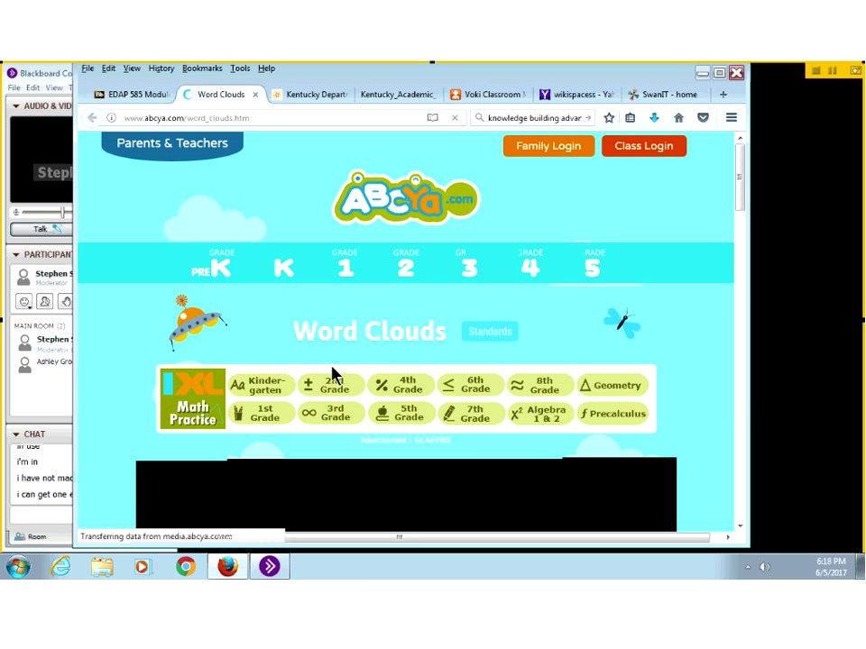
scroll(336, 373, down, 3)
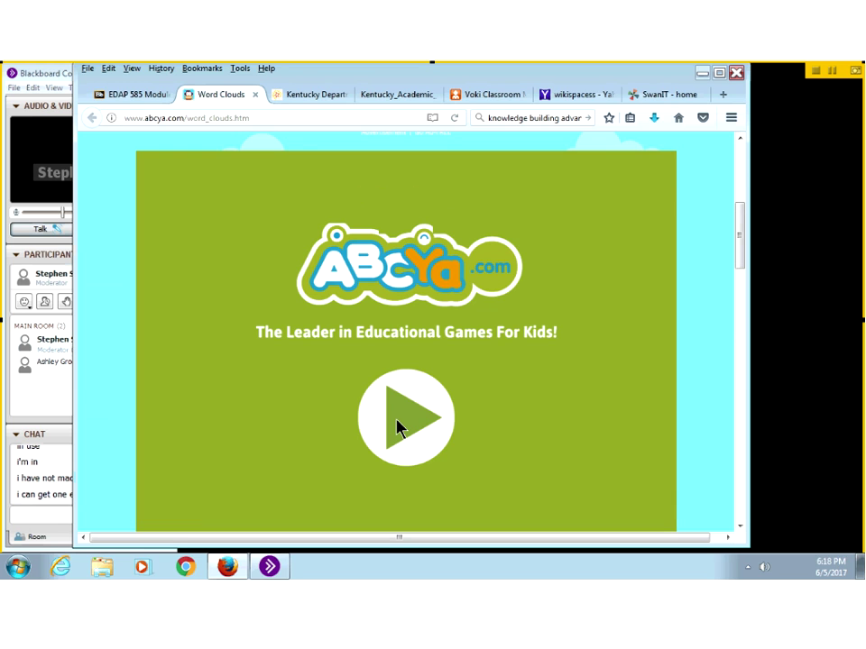
click(398, 428)
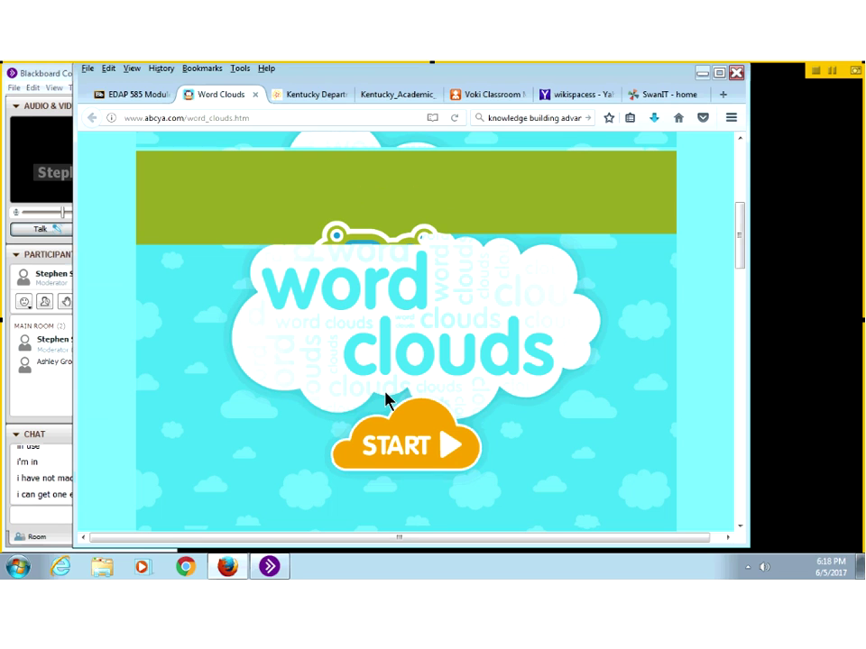
scroll(397, 383, down, 2)
Step: Start the word cloud editor and paste the copied Kentucky technology standards into the word box
click(404, 374)
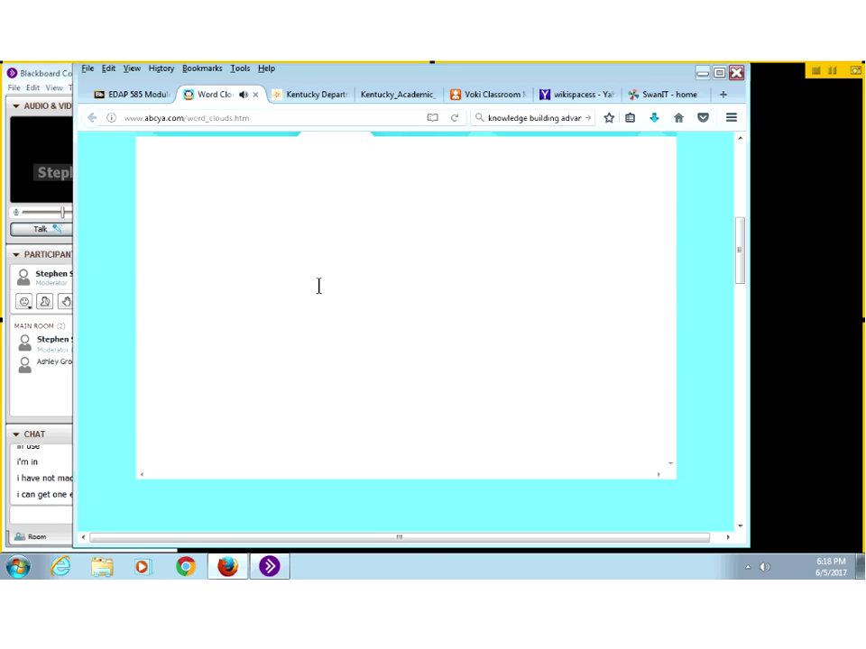
scroll(227, 204, up, 1)
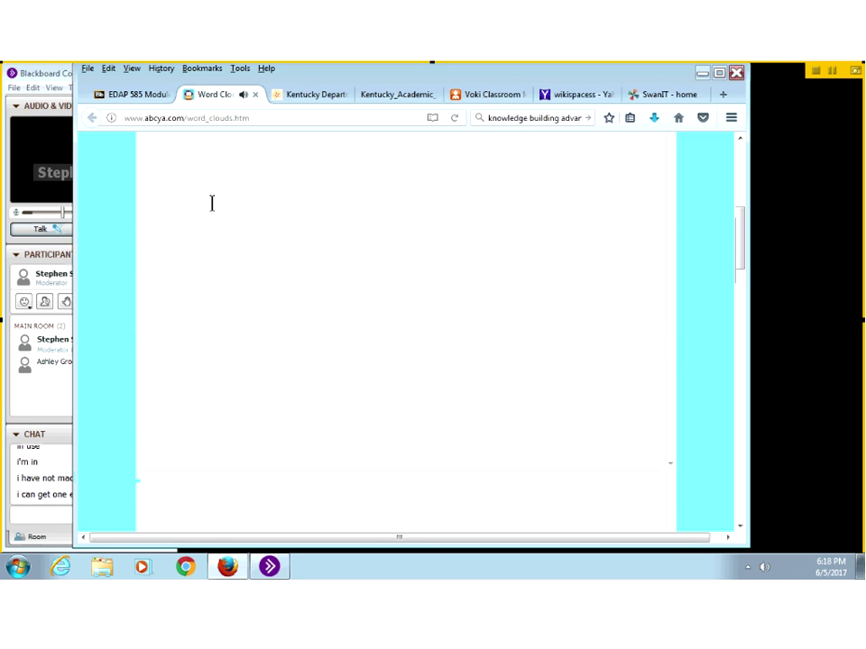
right_click(213, 205)
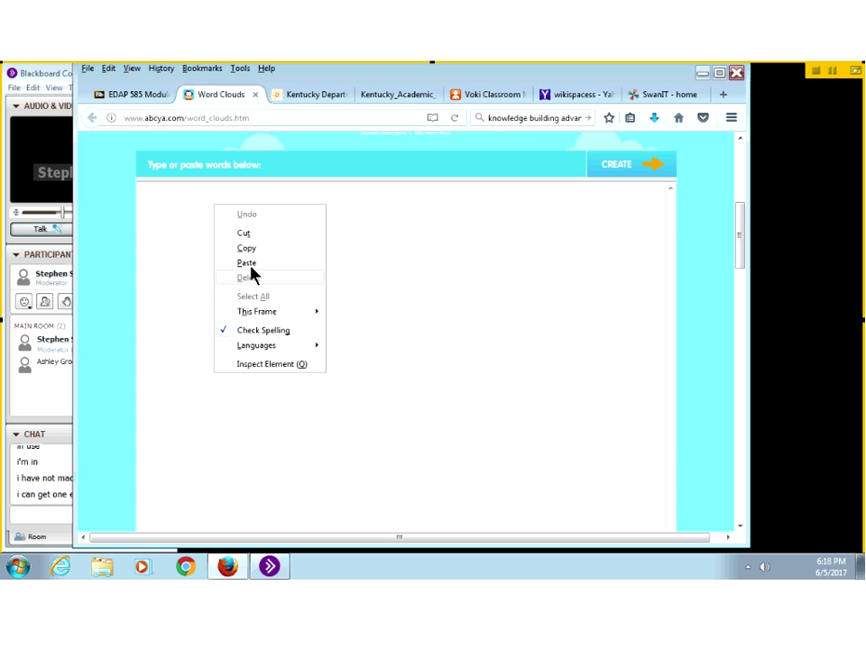
click(250, 263)
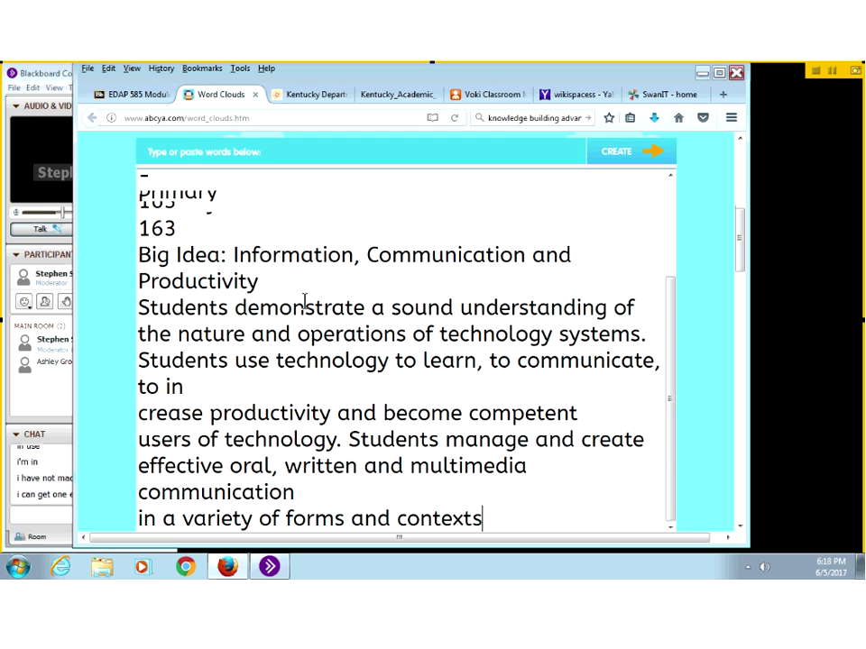
scroll(304, 302, down, 3)
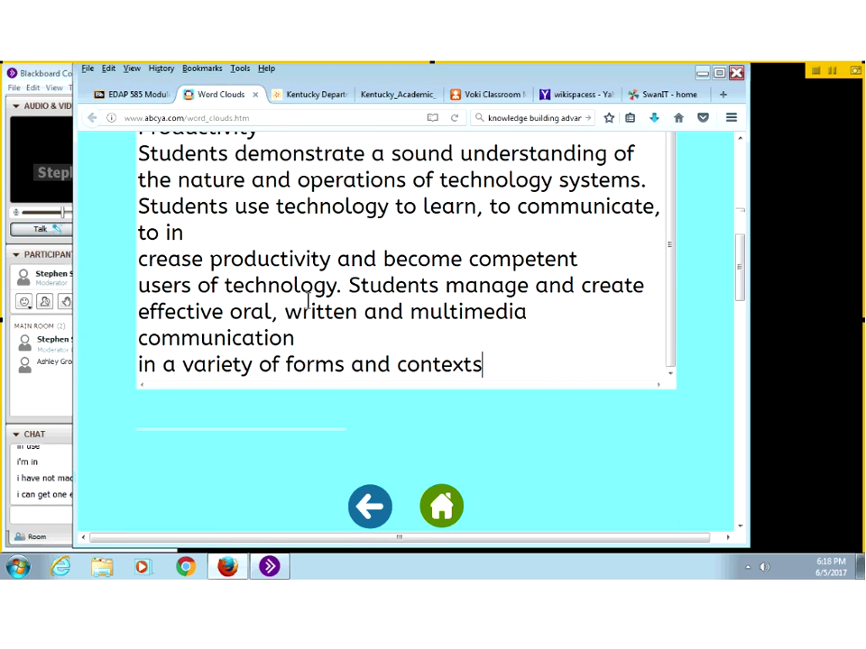
scroll(308, 302, up, 2)
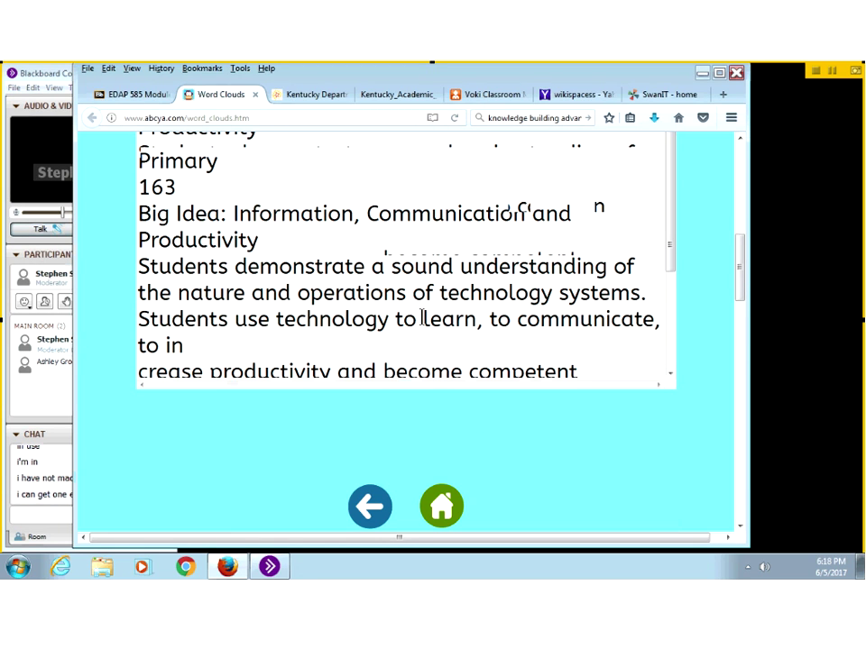
scroll(539, 325, down, 2)
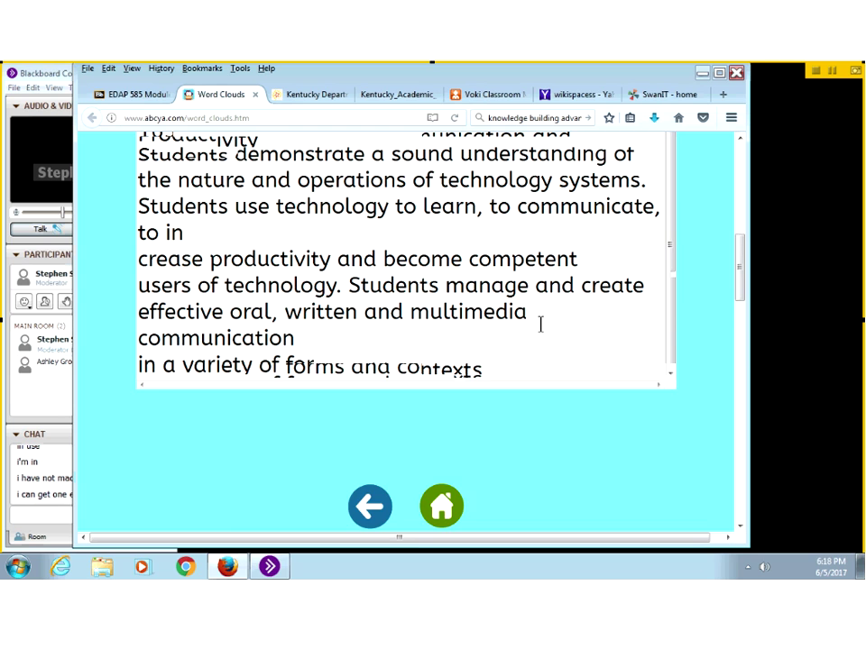
scroll(539, 325, up, 10)
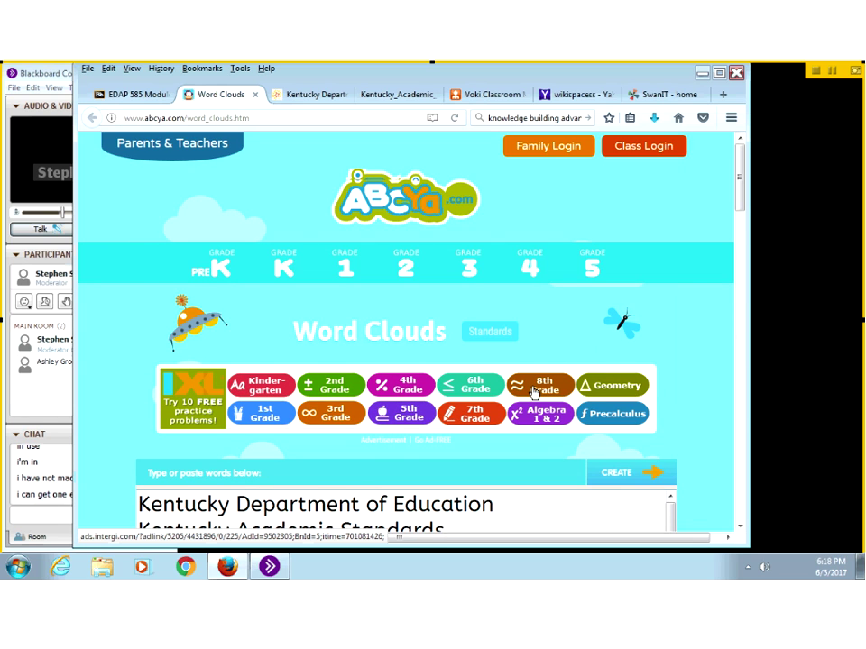
scroll(531, 388, down, 3)
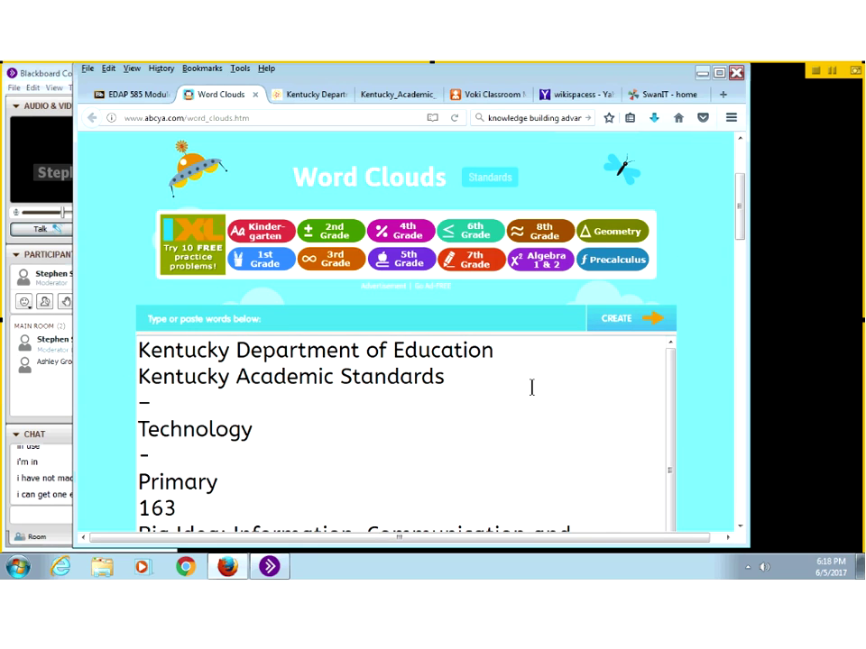
scroll(531, 388, down, 3)
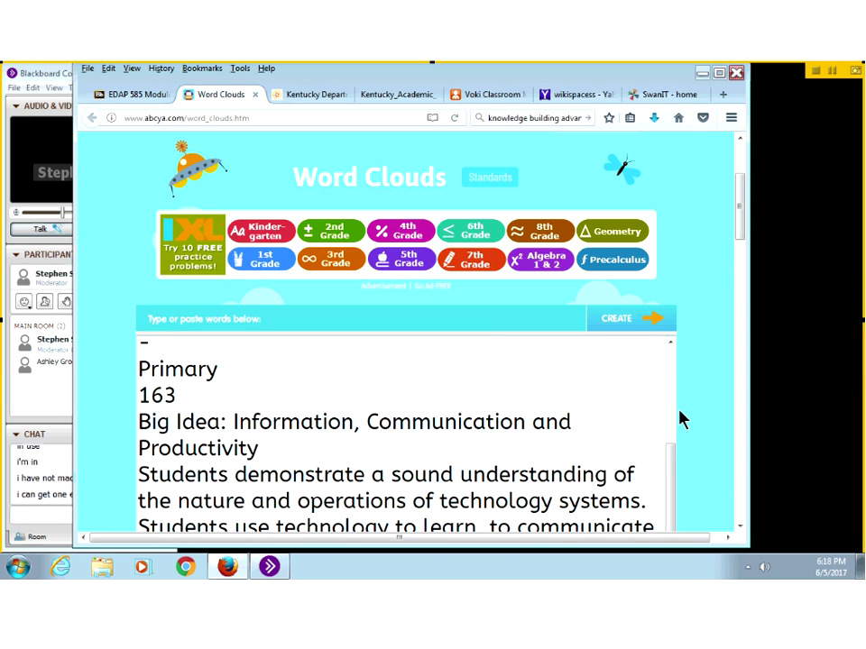
scroll(683, 419, down, 5)
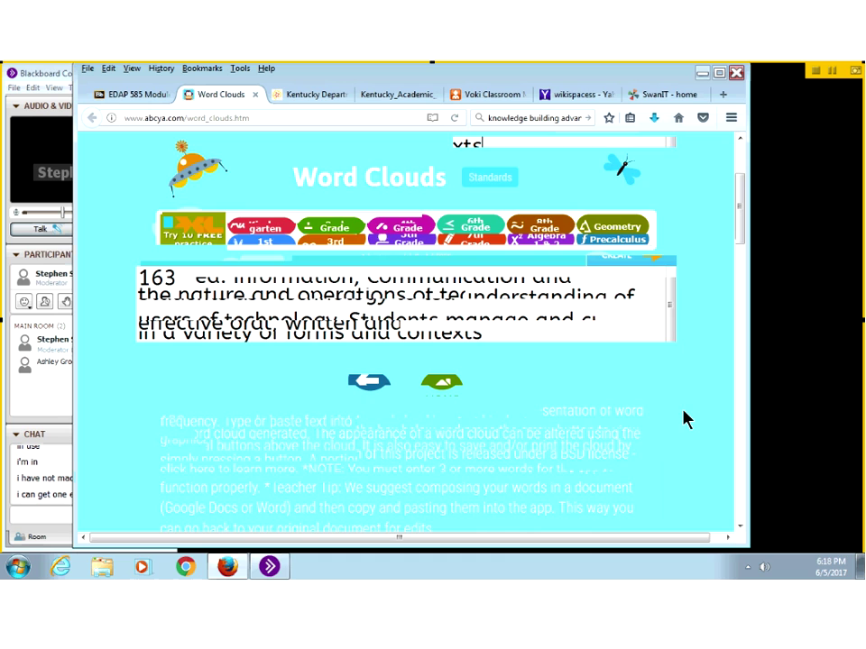
scroll(682, 418, up, 3)
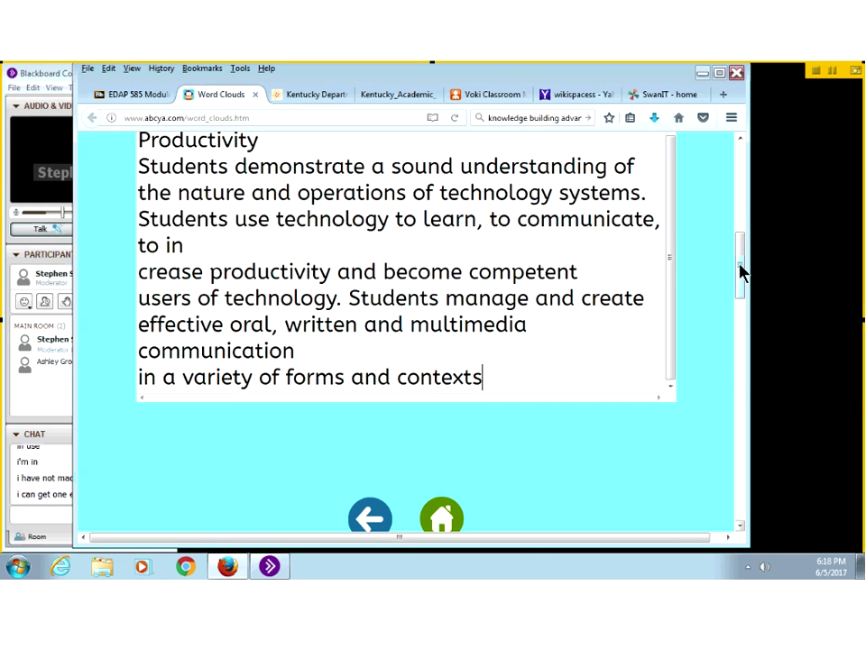
Step: Create the cloud and pick a layout so technology, Students and Kentucky render largest
drag(739, 271, 734, 352)
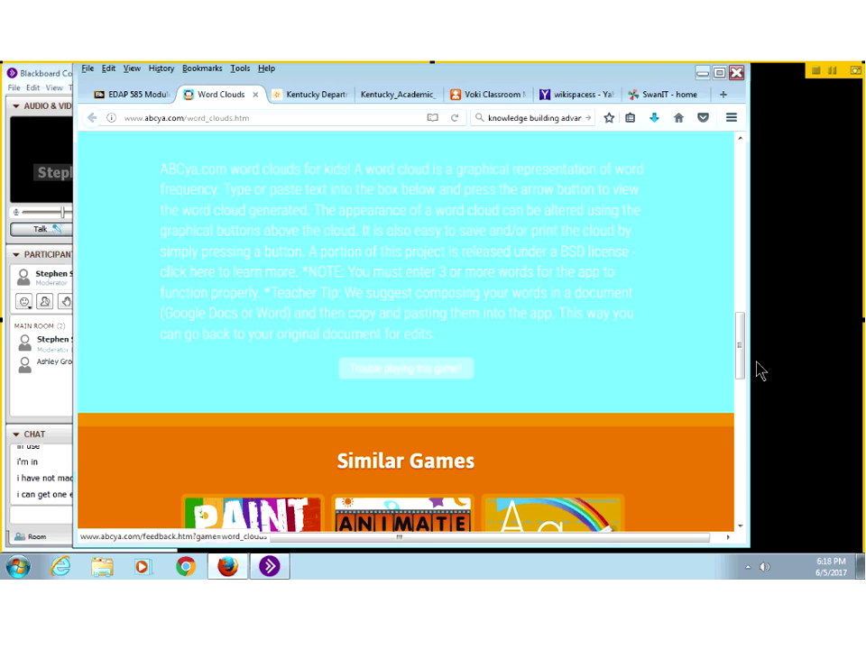
mouse_move(741, 357)
mouse_down()
mouse_move(730, 286)
mouse_move(611, 194)
mouse_up()
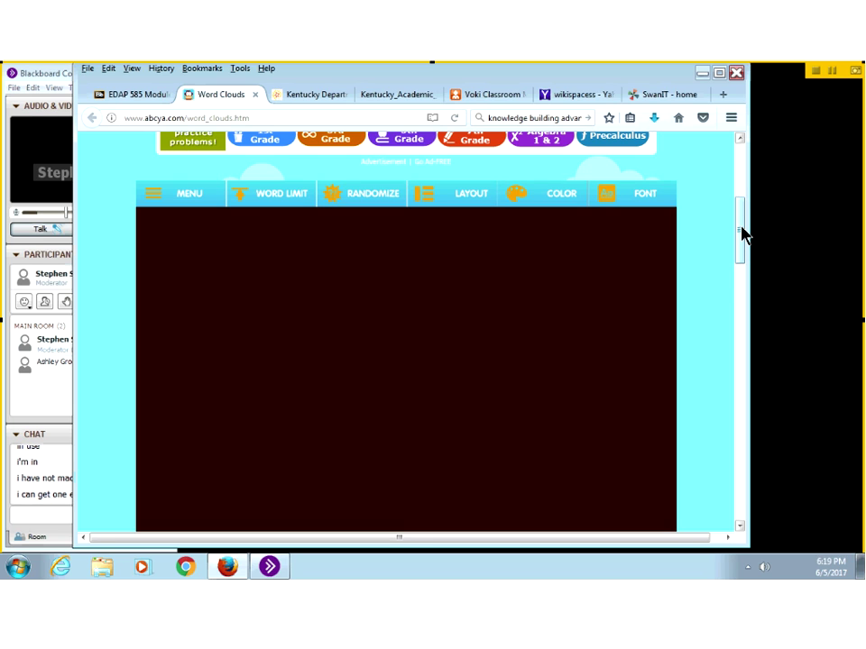
drag(740, 232, 738, 211)
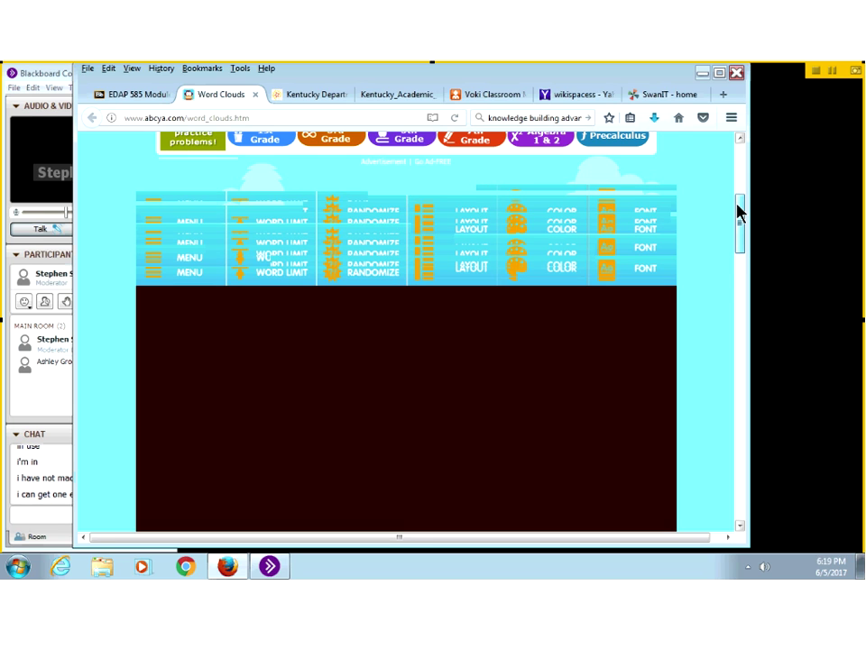
scroll(601, 309, down, 2)
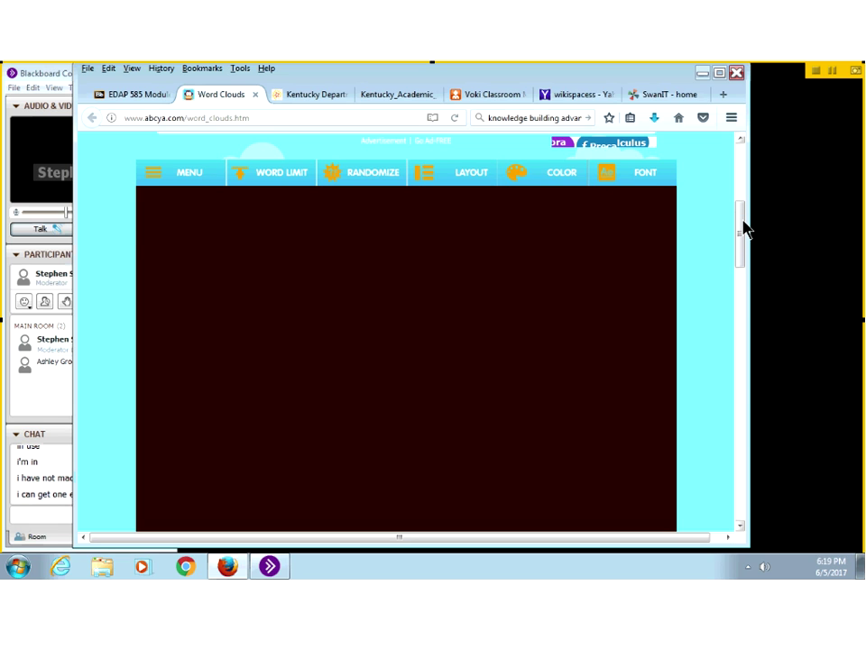
scroll(743, 225, up, 1)
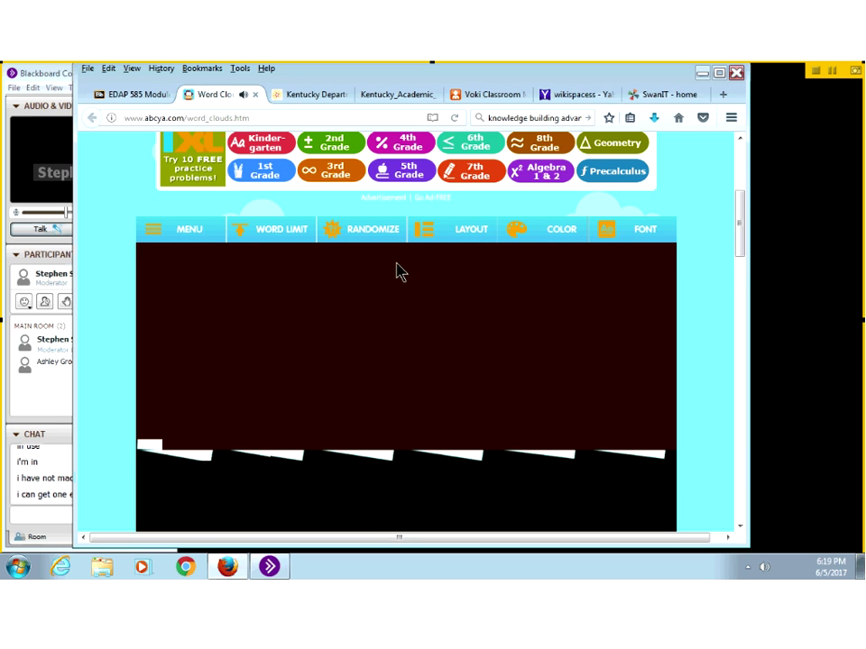
click(219, 300)
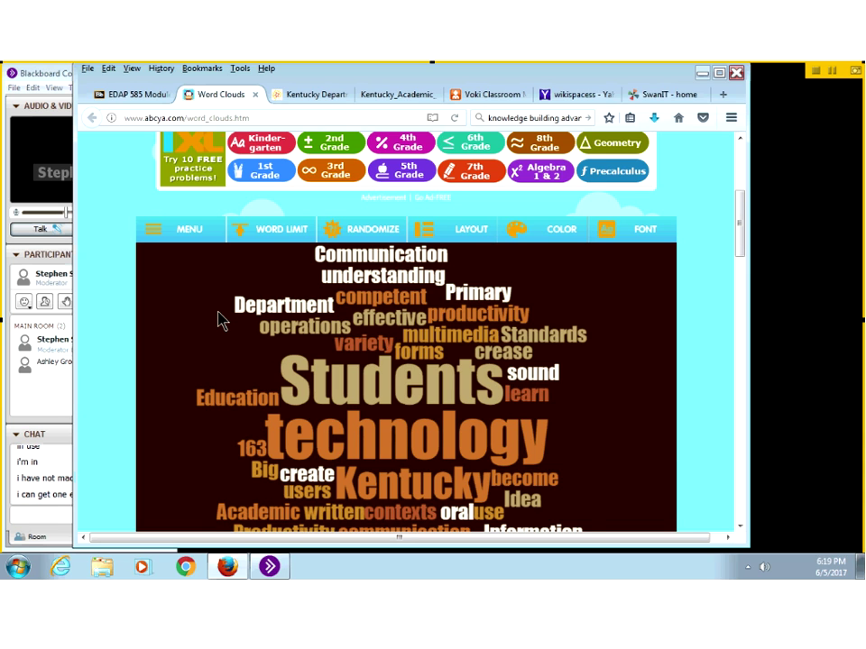
scroll(222, 321, down, 3)
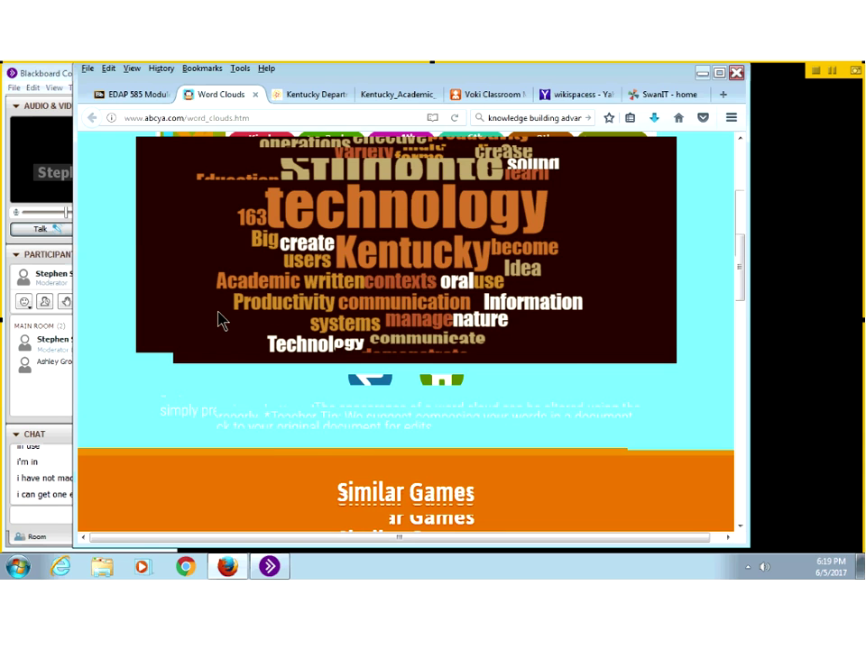
scroll(222, 321, up, 5)
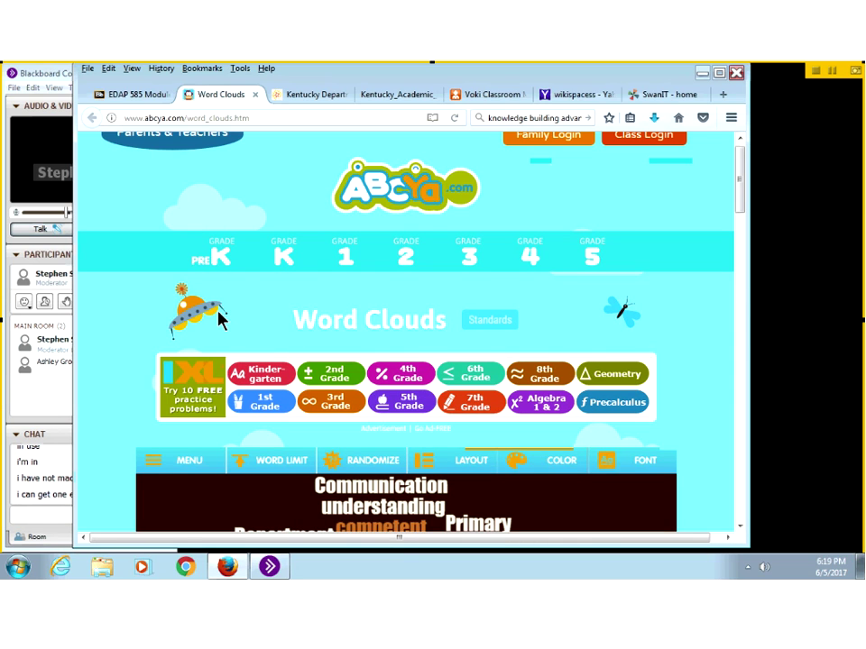
scroll(222, 321, down, 1)
Step: Save the word cloud image, choosing Save File for my_cloud.jpg in Firefox's download dialog
click(155, 386)
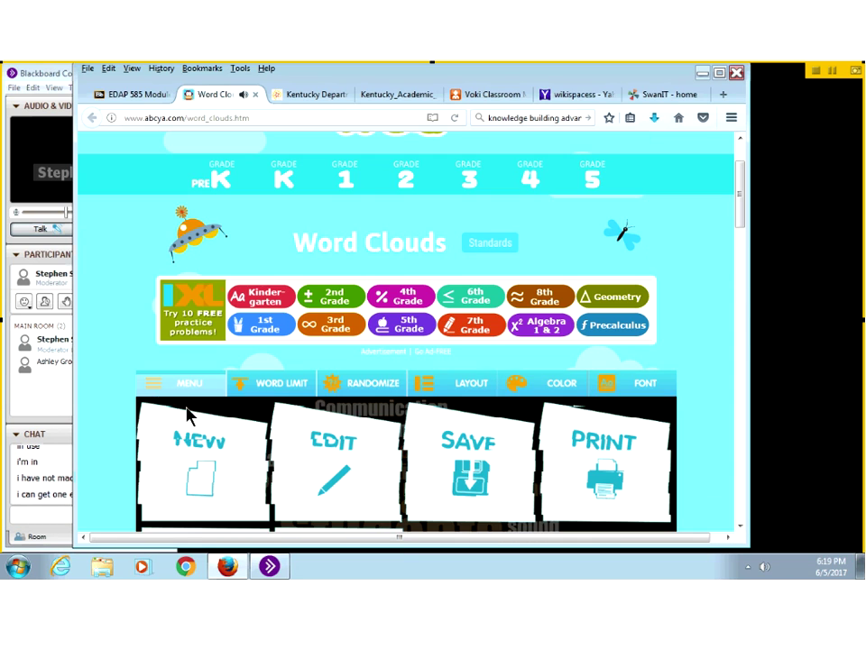
scroll(471, 399, down, 1)
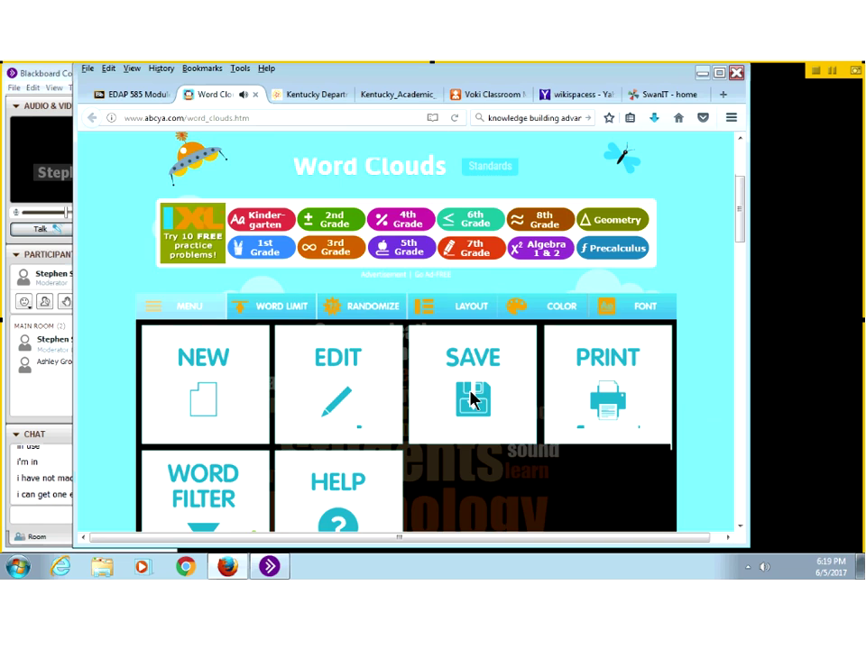
click(471, 399)
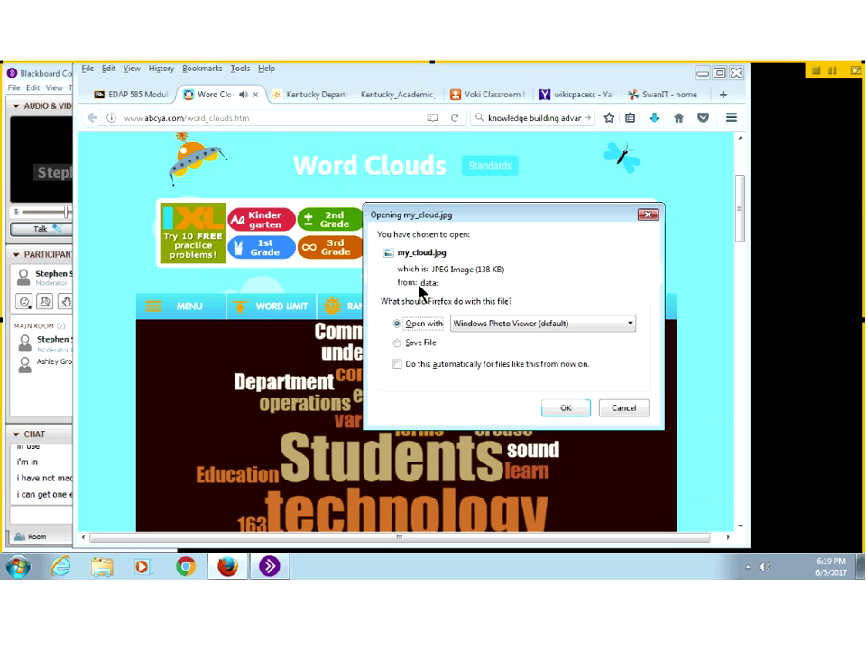
click(410, 344)
click(565, 410)
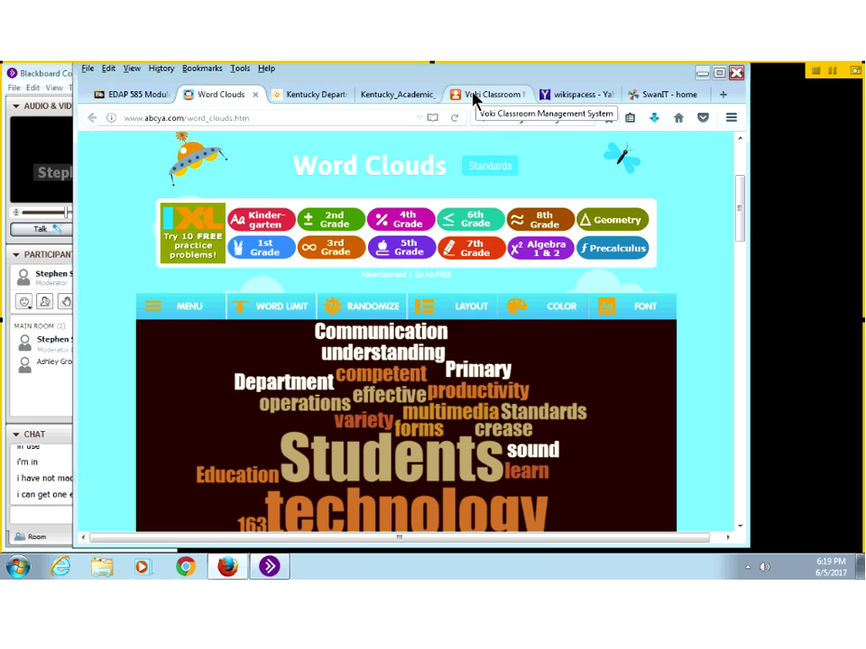
Step: Upload my_cloud.jpg from Downloads and insert it on a new line below the SwanIT home page text
click(631, 96)
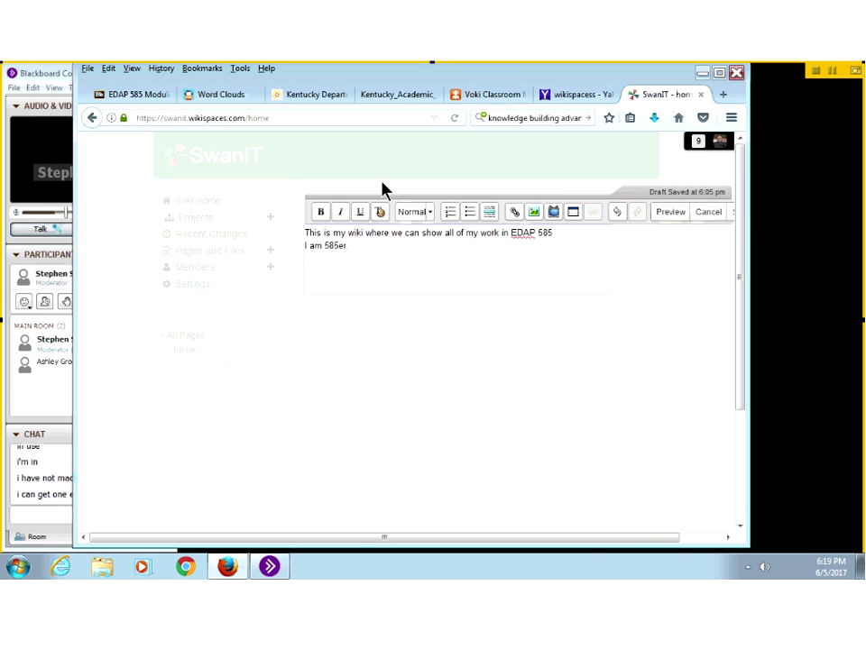
key(Return)
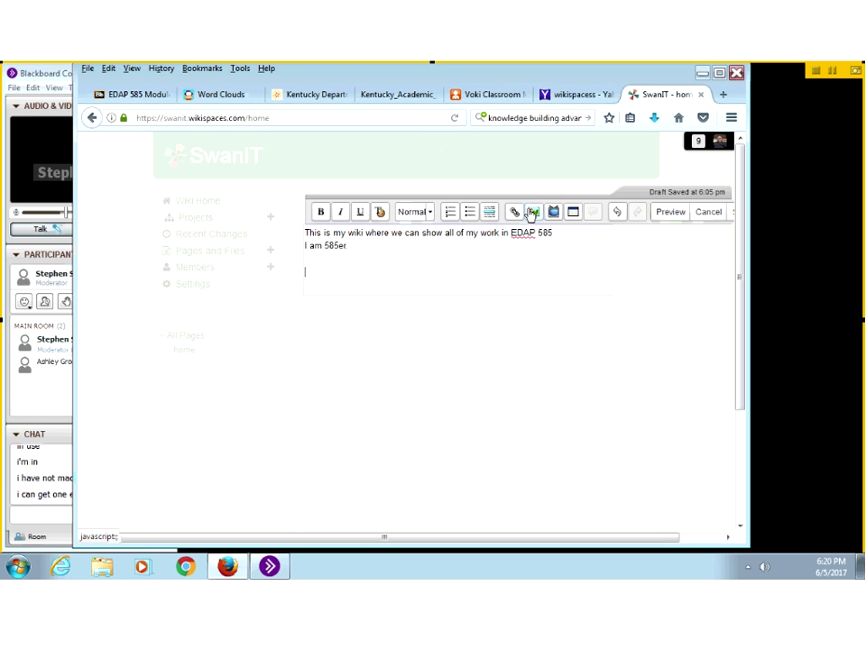
click(533, 212)
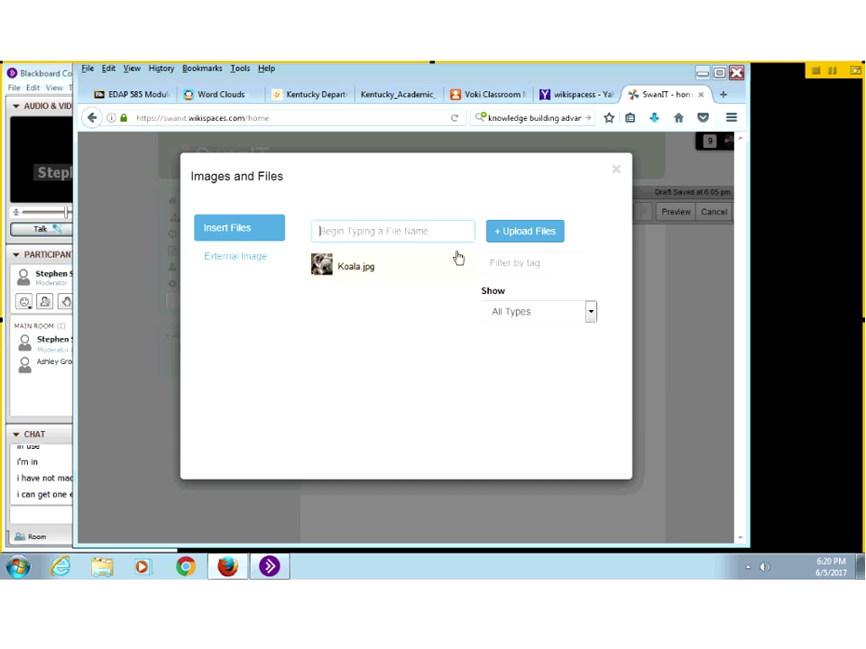
click(521, 239)
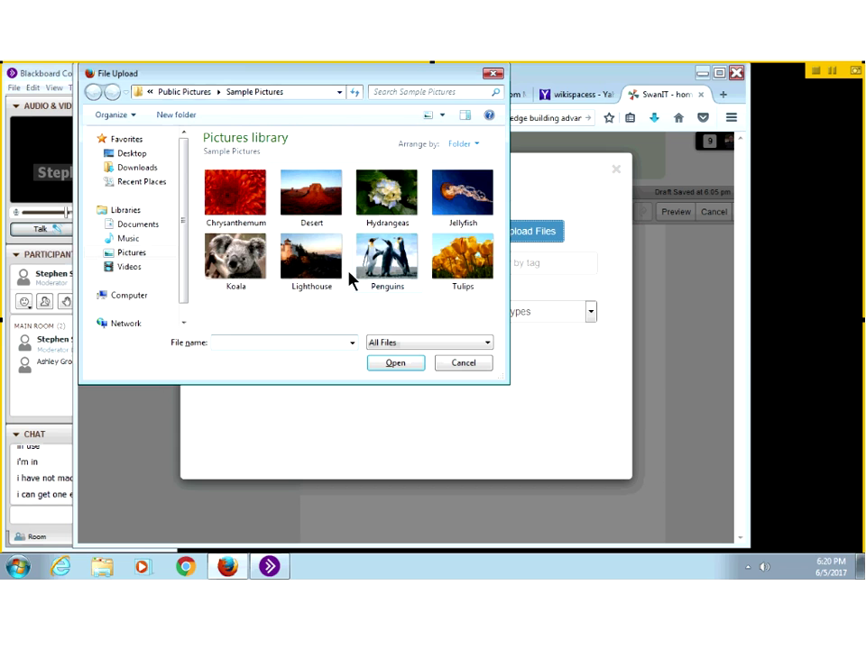
click(135, 170)
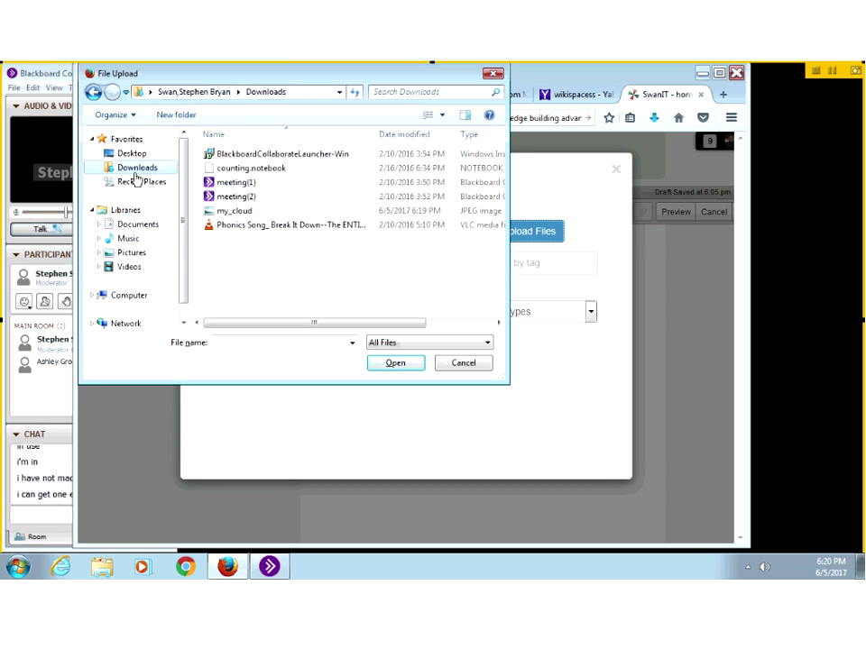
click(221, 213)
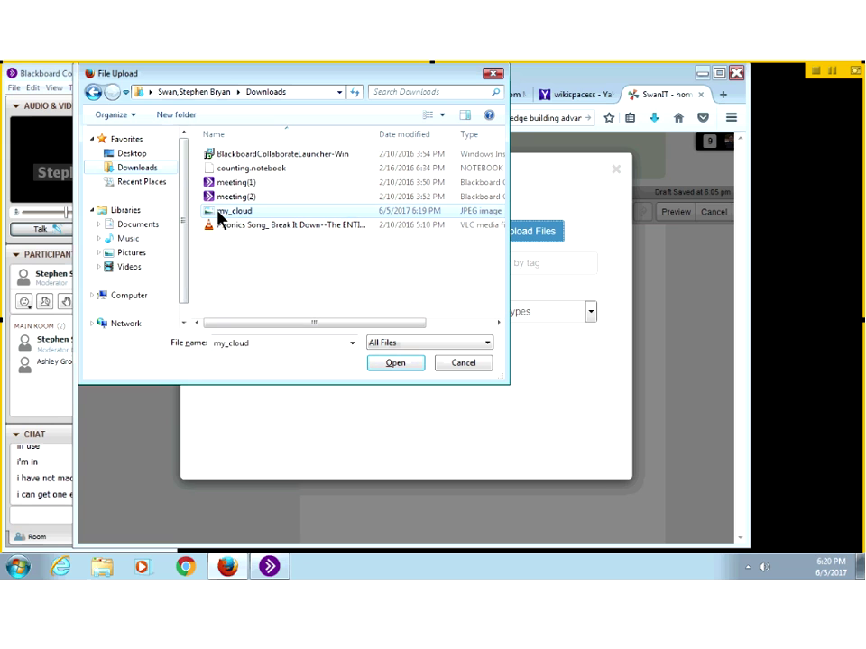
click(392, 364)
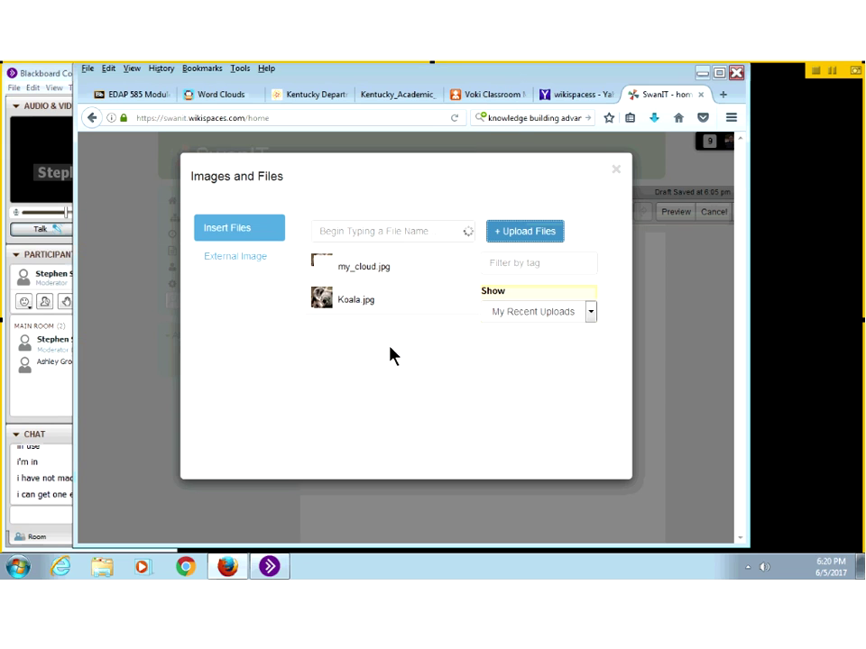
click(345, 269)
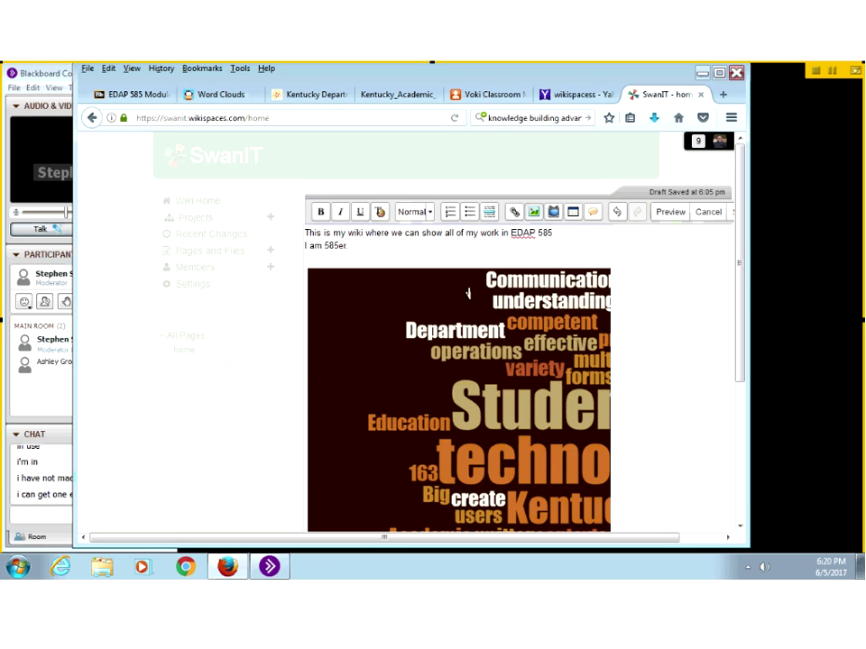
Step: Check the inserted word cloud image on the page and save the SwanIT home page
click(591, 289)
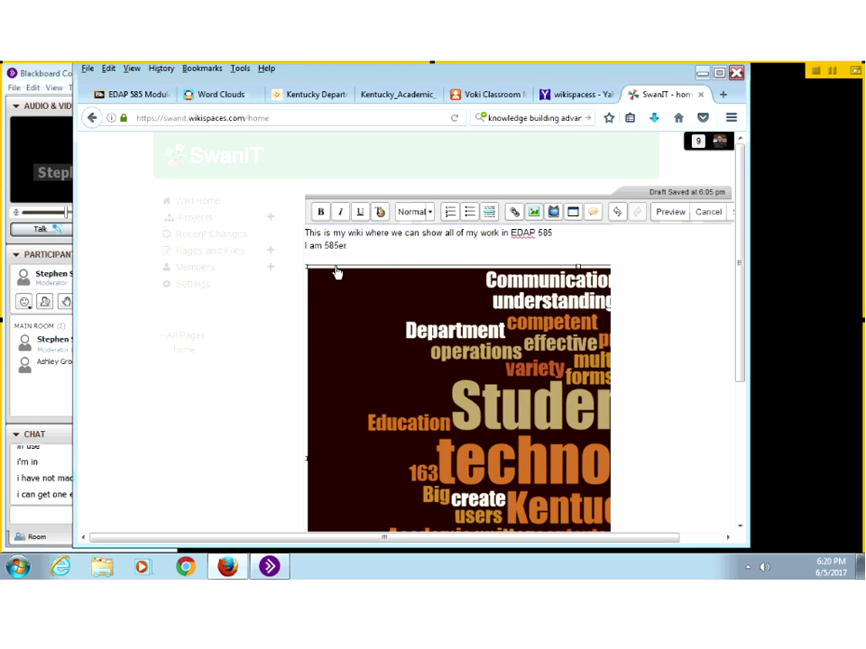
drag(307, 272, 582, 427)
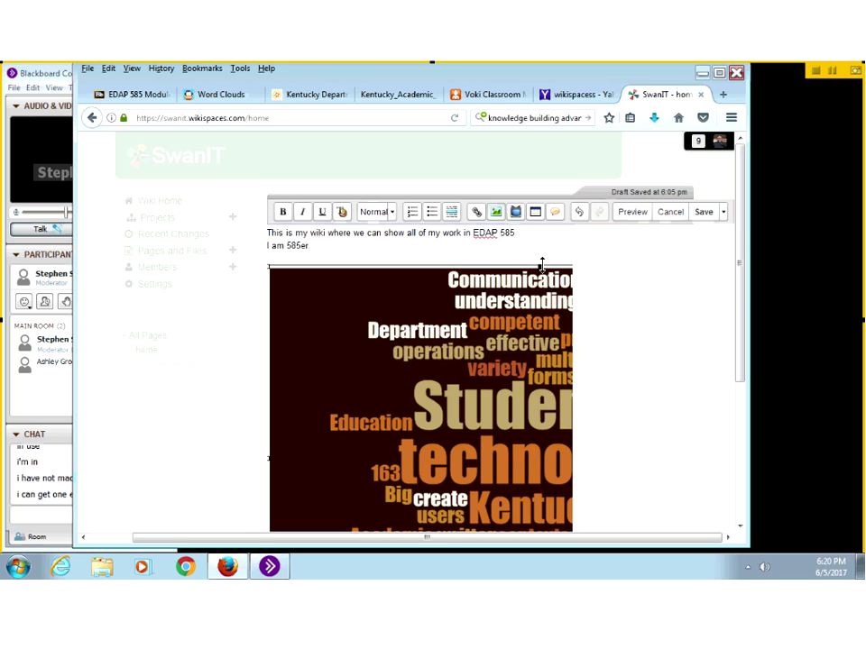
drag(542, 264, 629, 260)
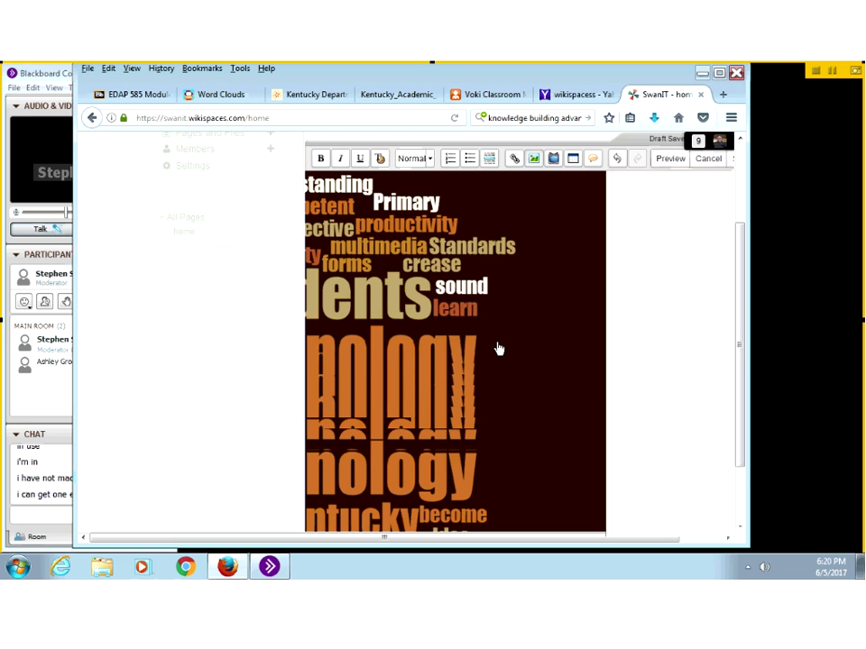
scroll(498, 348, up, 3)
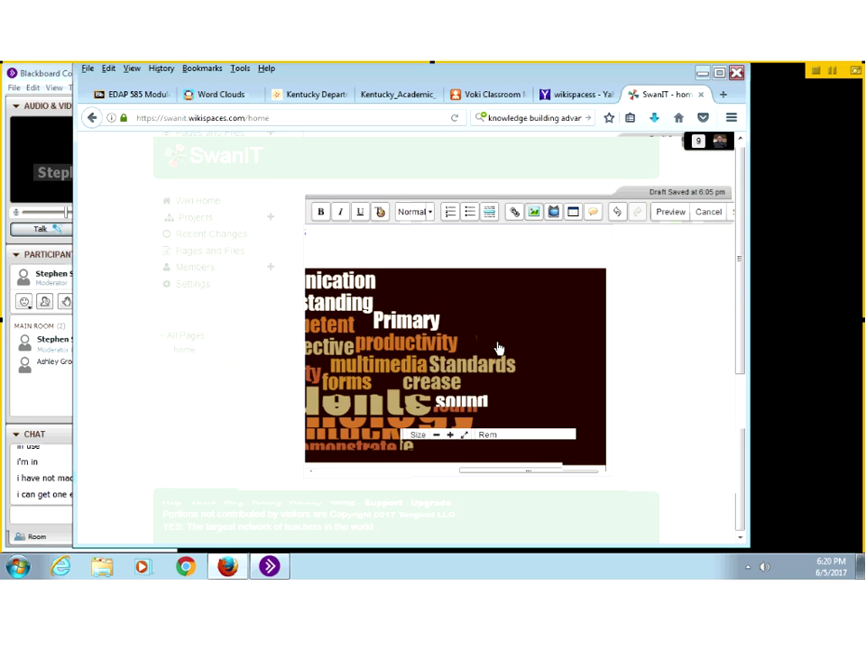
scroll(497, 348, down, 3)
scroll(499, 348, up, 5)
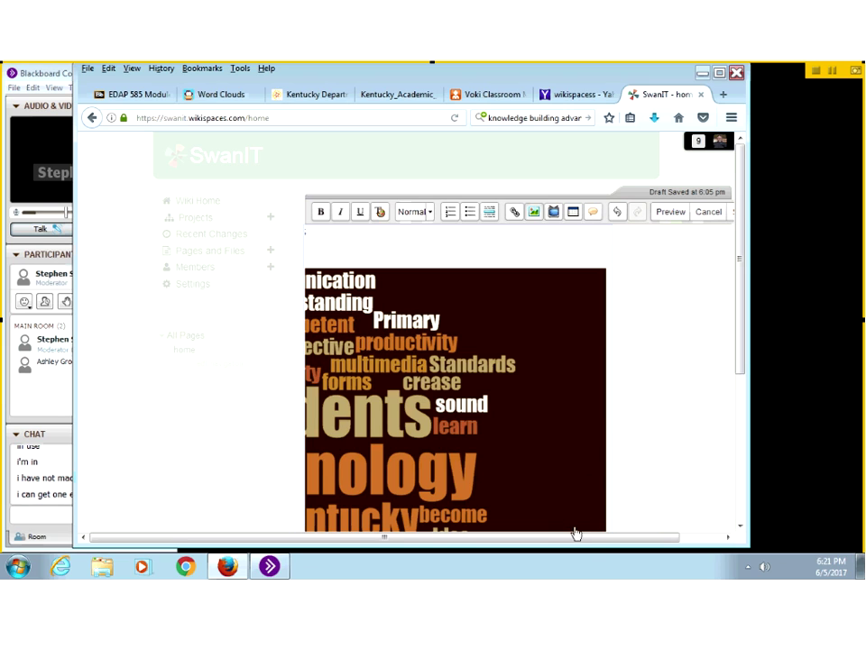
drag(580, 539, 728, 529)
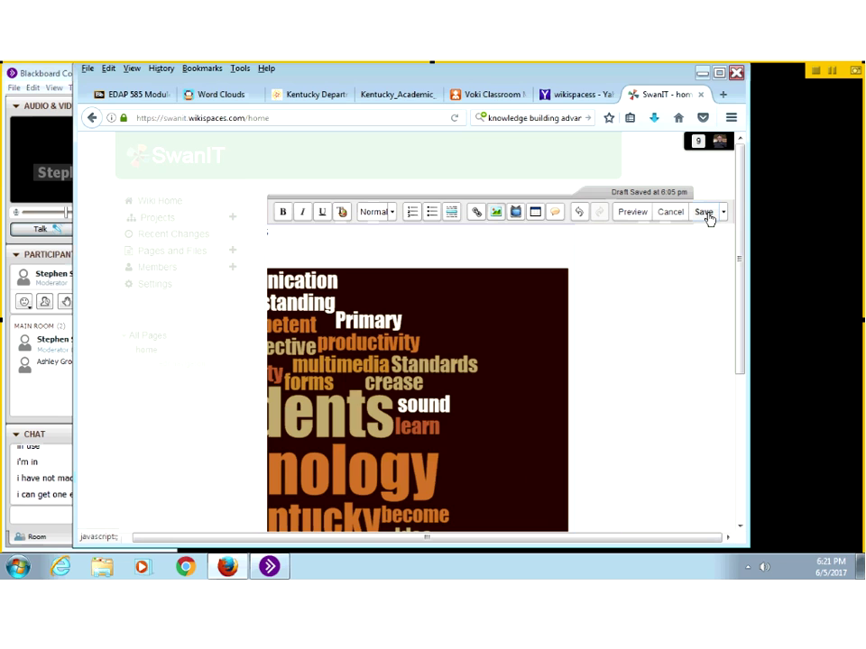
click(708, 215)
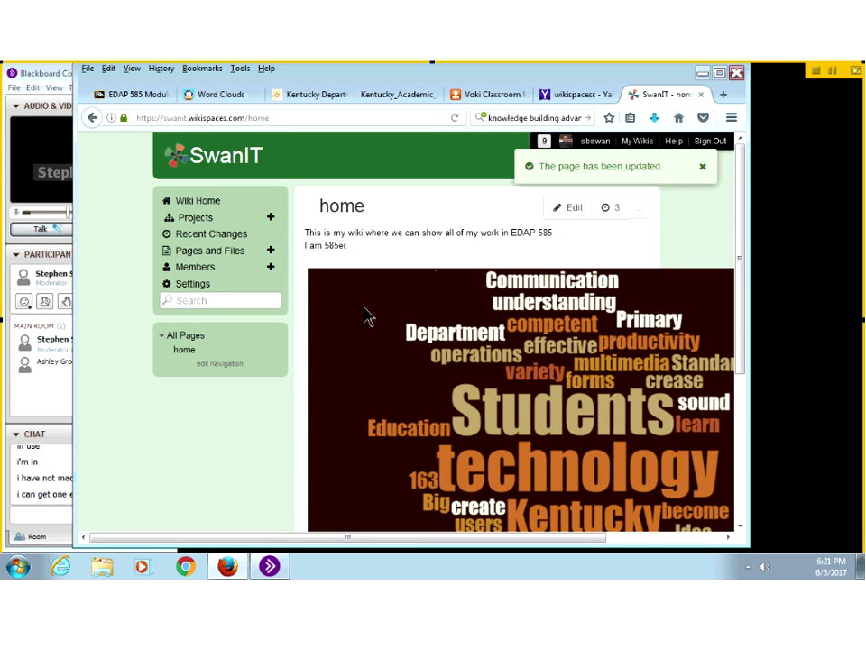
Step: Bring the Blackboard Collaborate window forward and click into its chat input box
click(25, 492)
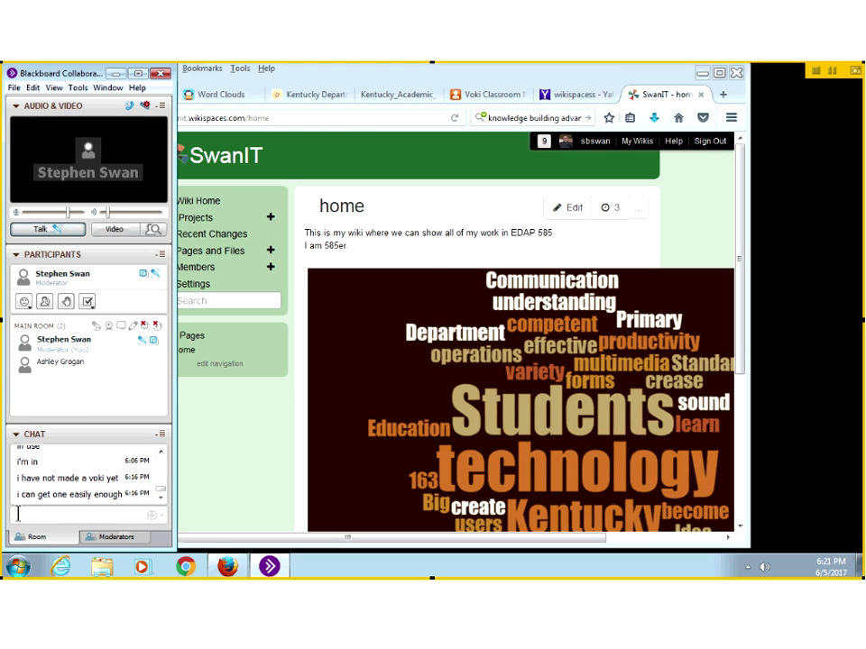
click(17, 513)
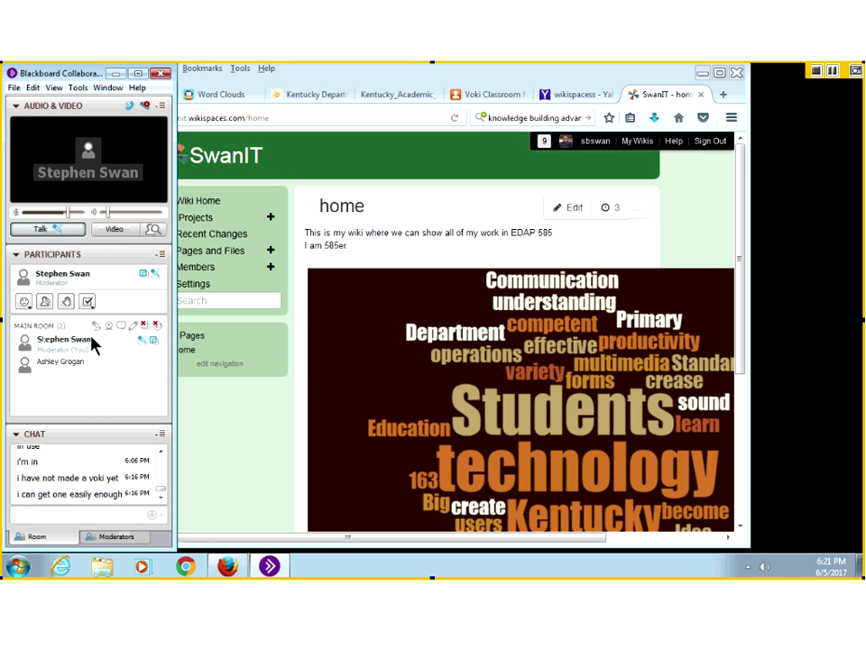
Step: Edit the home page, try the Other HTML widget, close it empty, and save without changes
click(578, 211)
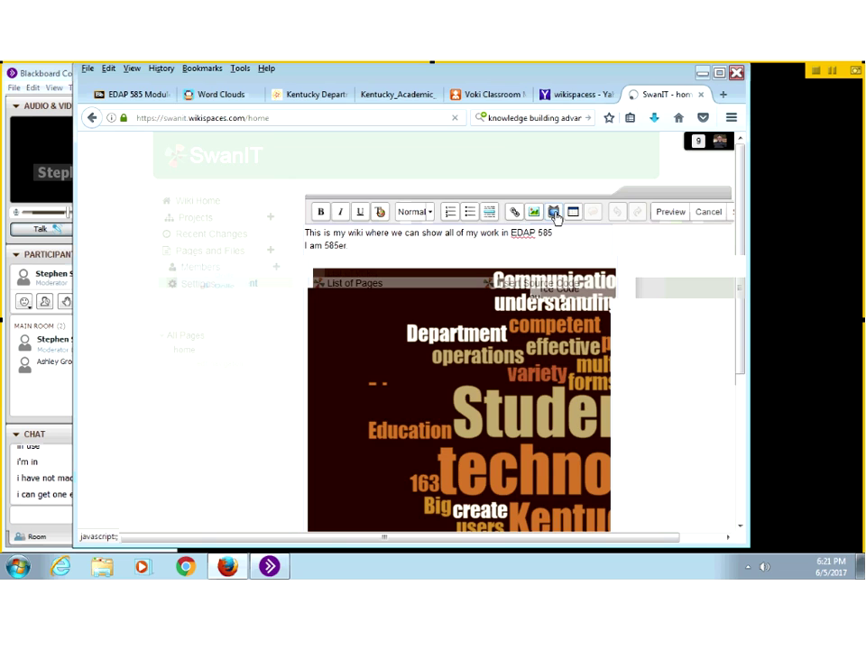
click(554, 213)
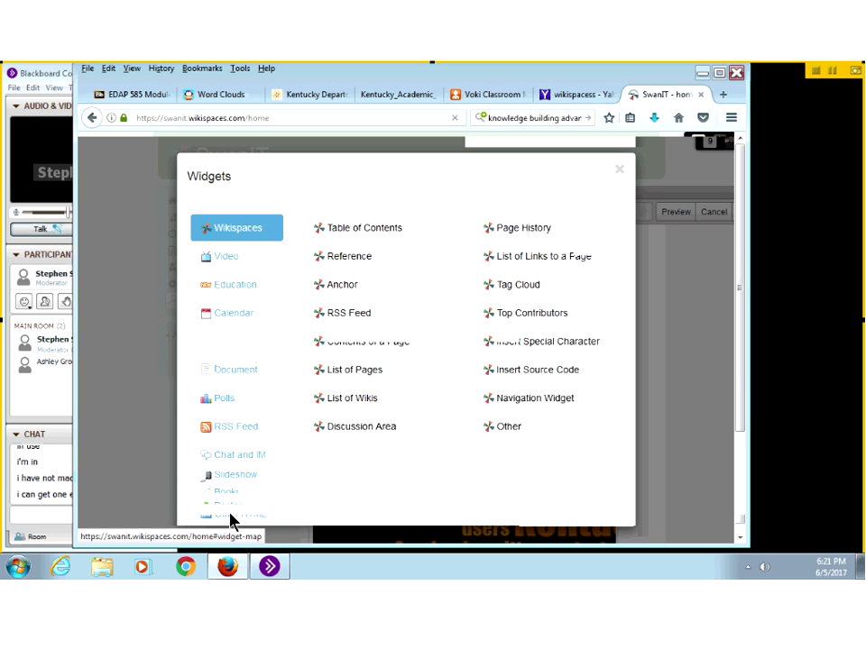
click(229, 517)
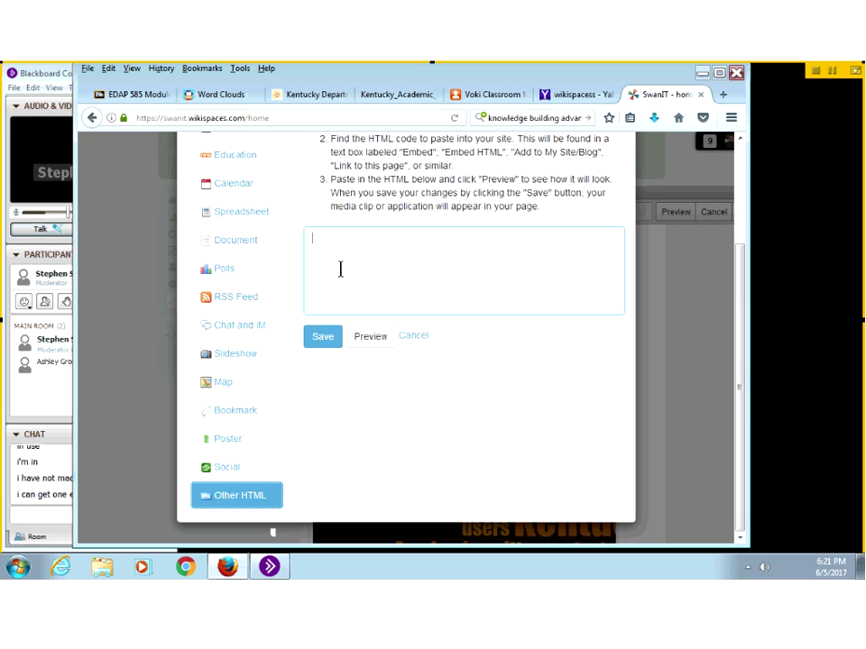
click(324, 339)
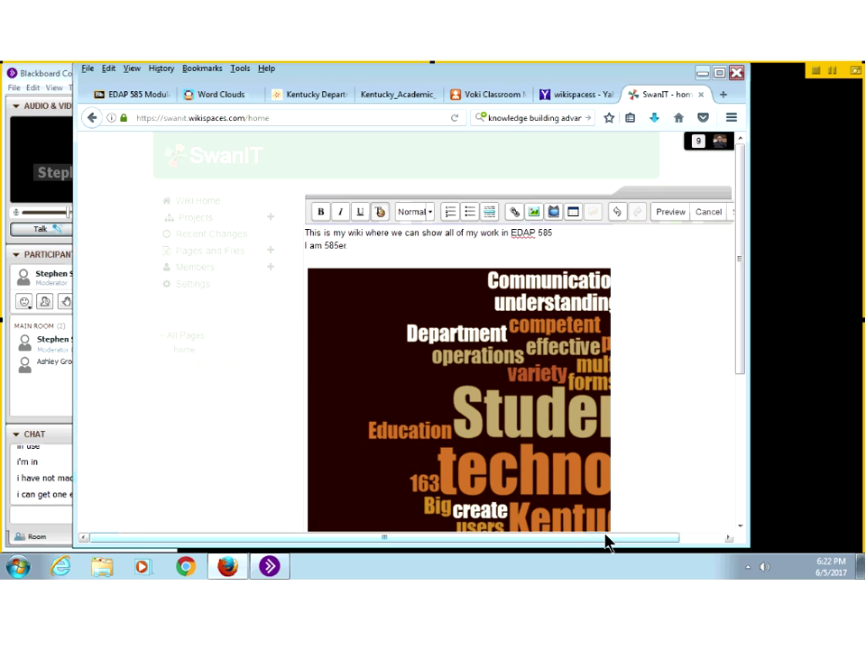
drag(605, 541, 641, 540)
click(705, 217)
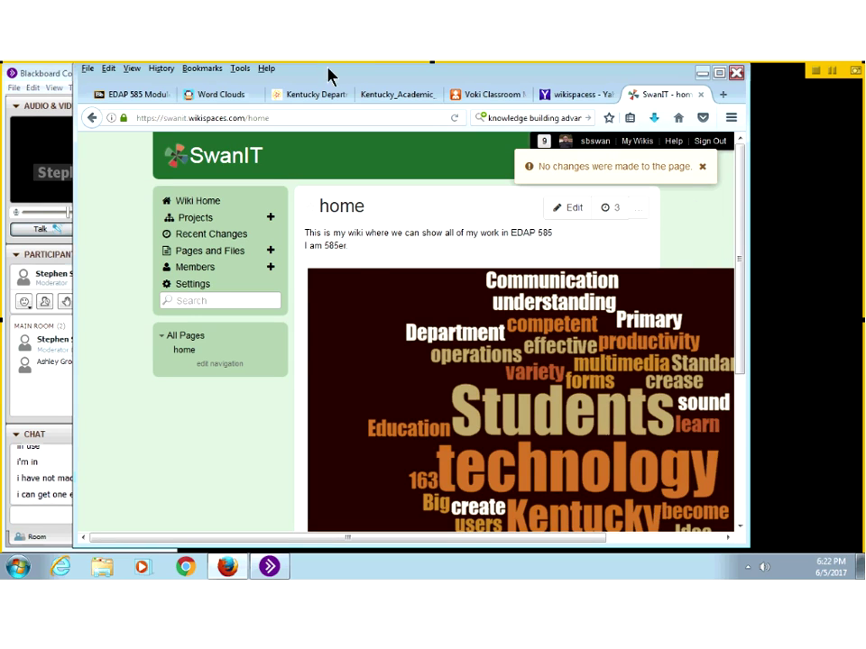
drag(445, 80, 450, 81)
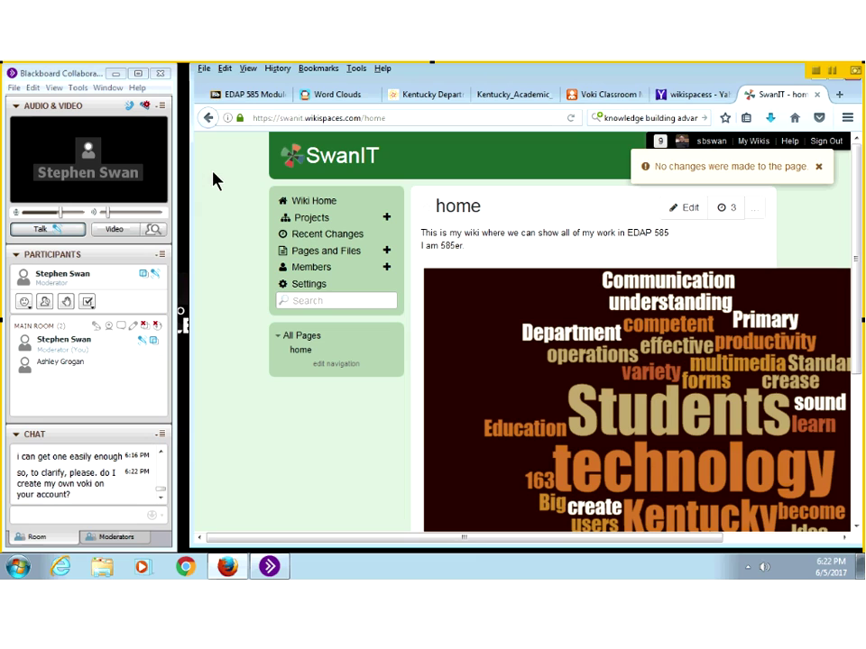
Step: Close the Blackboard Collaborate window to start leaving the live session
click(164, 78)
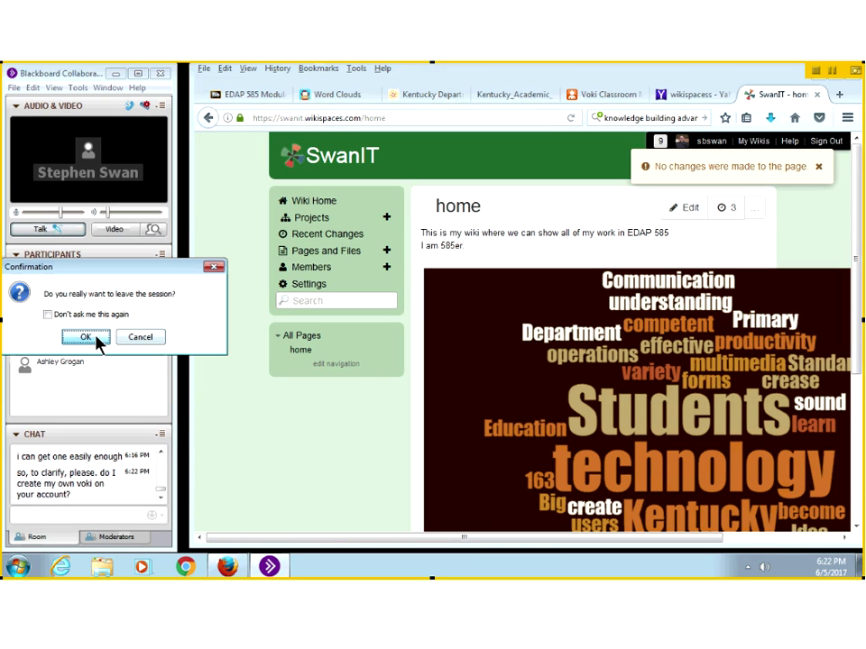